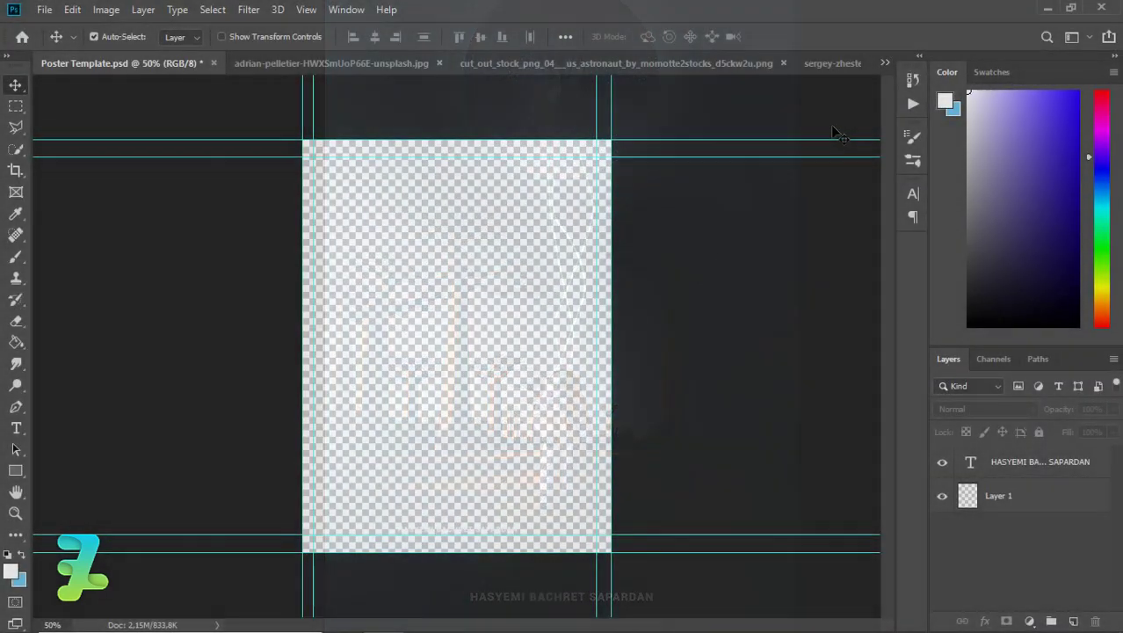
- Copy the baobab road photo into the Poster Template and close its separate window
{"action": "left_click", "coordinate": [833, 62]}
{"action": "right_click", "coordinate": [818, 61]}
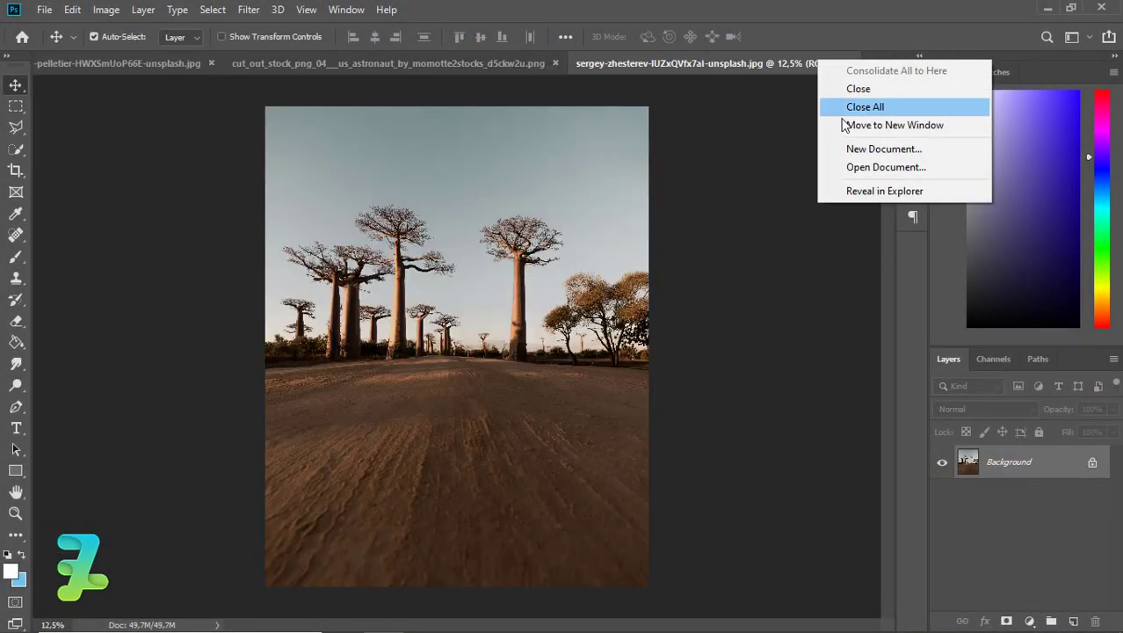
{"action": "left_click", "coordinate": [846, 128]}
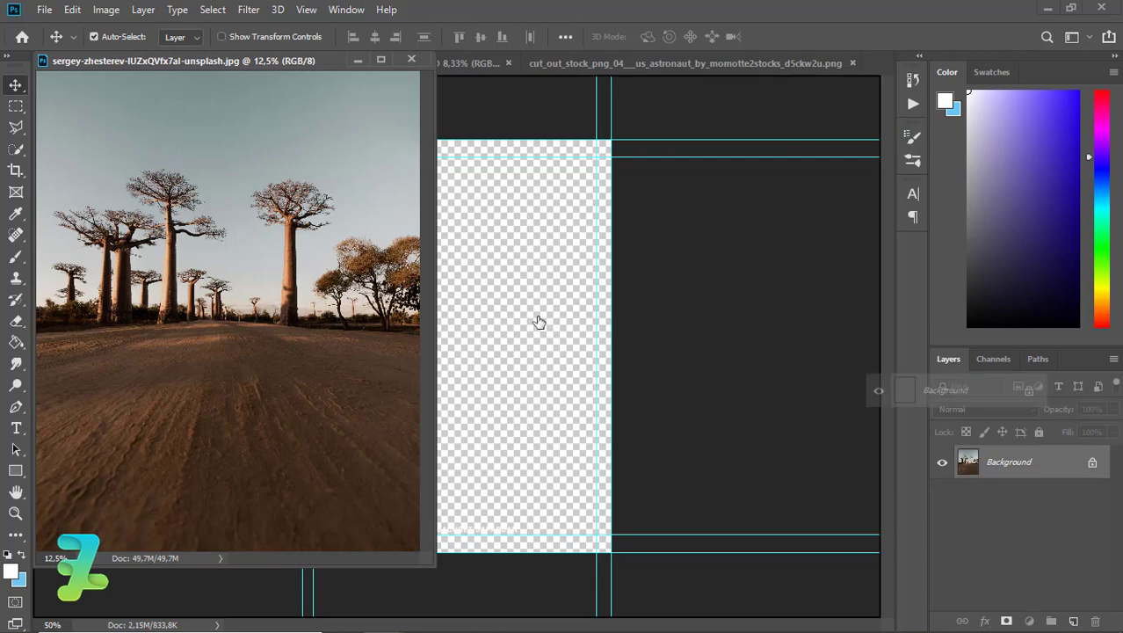
{"action": "left_click_drag", "start_coordinate": [971, 471], "coordinate": [596, 330]}
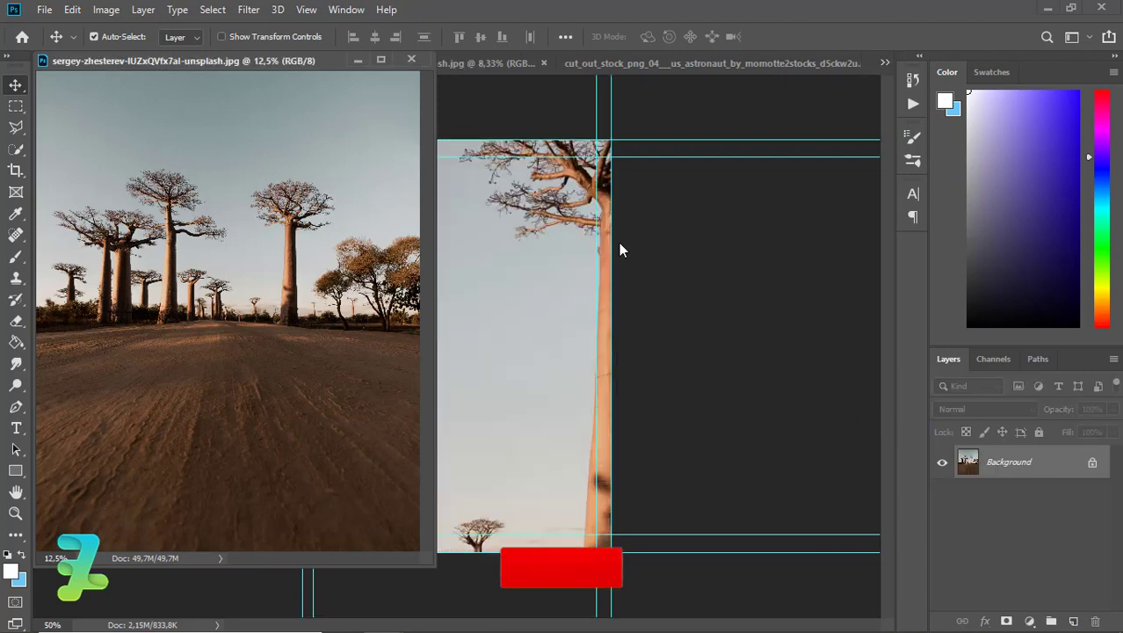
{"action": "left_click", "coordinate": [411, 59]}
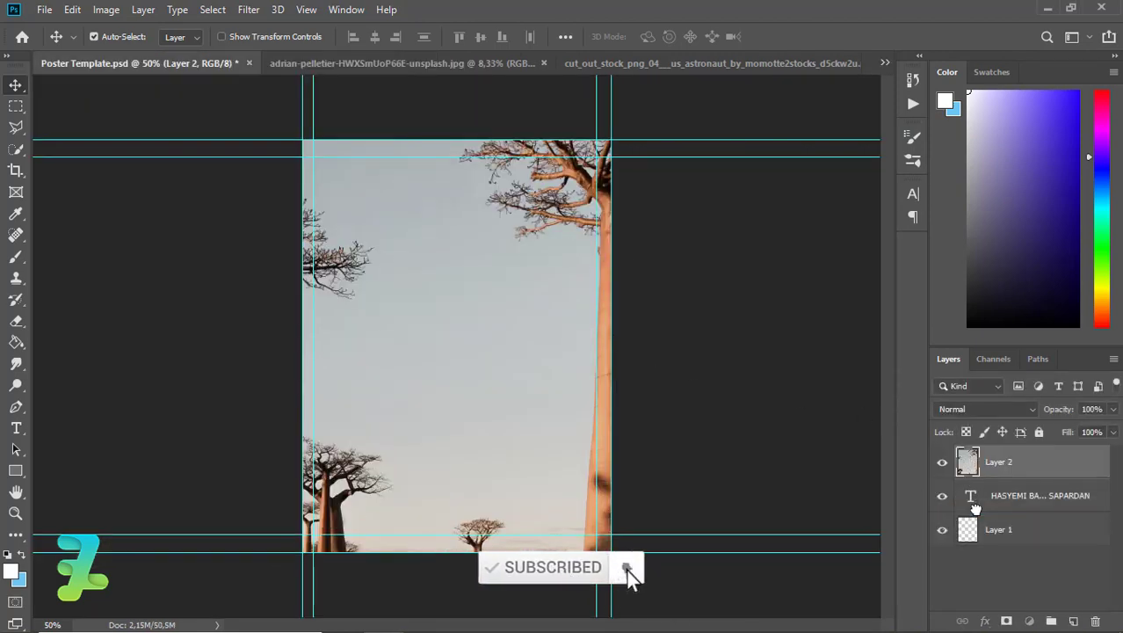
- Place the baobab photo below the name text as Layer 2, scaled to fill the poster
{"action": "left_click_drag", "start_coordinate": [976, 510], "coordinate": [975, 515]}
{"action": "key", "text": "ctrl+minus"}
{"action": "key", "text": "ctrl+minus"}
{"action": "key", "text": "ctrl+minus"}
{"action": "key", "text": "ctrl+t"}
{"action": "key", "text": "ctrl+minus"}
{"action": "key", "text": "ctrl+minus"}
{"action": "left_click_drag", "start_coordinate": [572, 221], "coordinate": [492, 312]}
{"action": "key", "text": "ctrl+plus"}
{"action": "key", "text": "ctrl+plus"}
{"action": "key", "text": "ctrl+plus"}
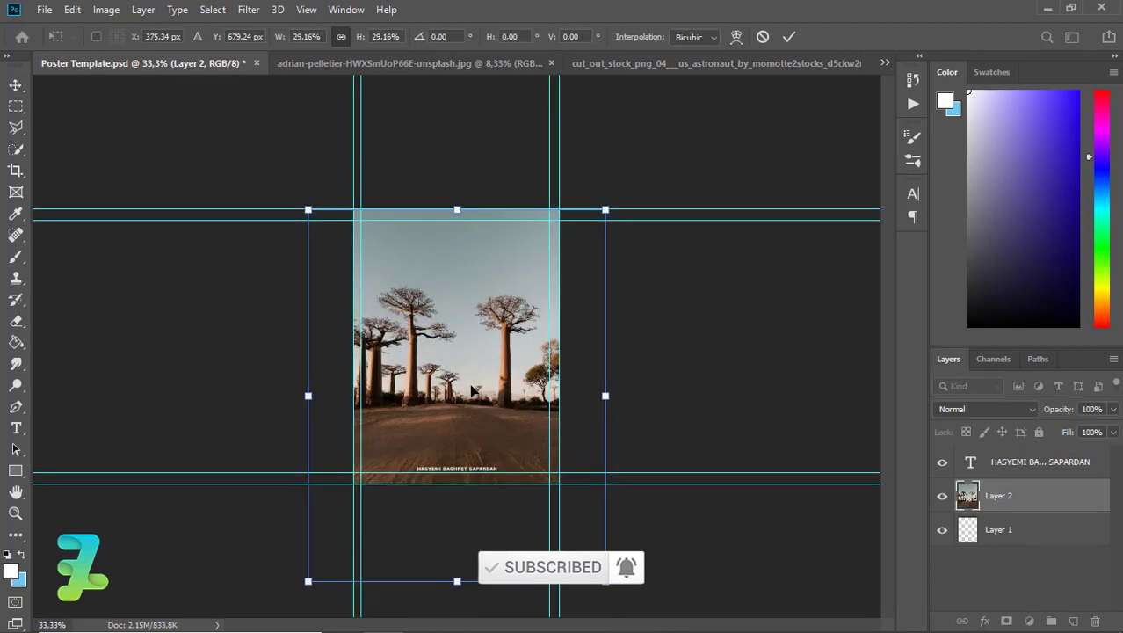
{"action": "key", "text": "Return"}
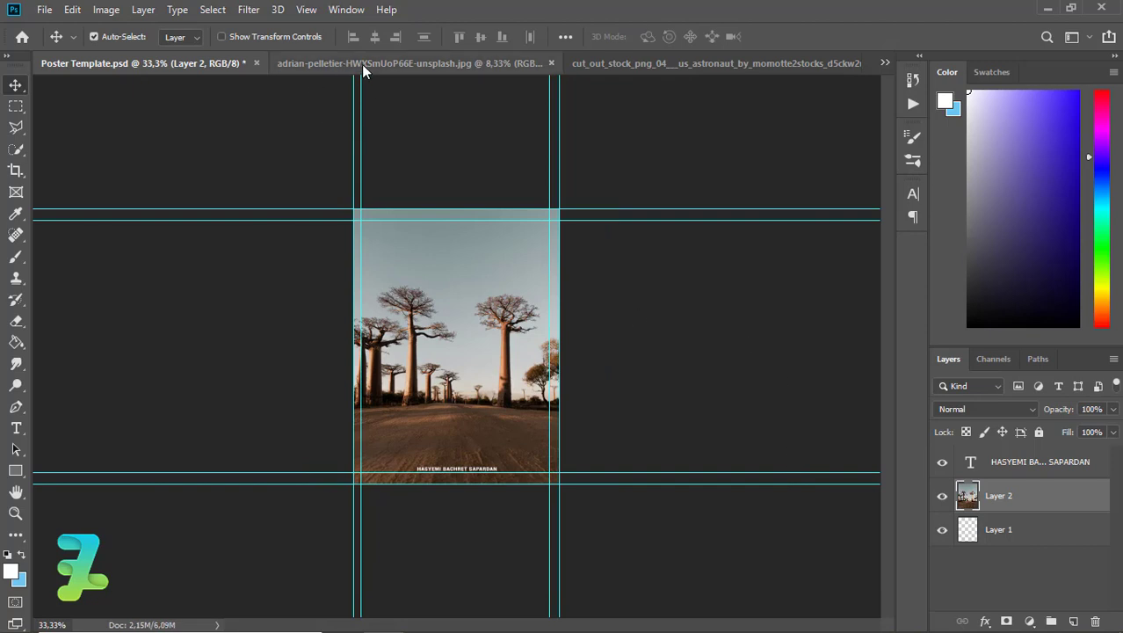
- Lasso and erase the stock watermark beside the astronaut's helmet on Layer 1
{"action": "left_click", "coordinate": [605, 68]}
{"action": "right_click", "coordinate": [606, 69]}
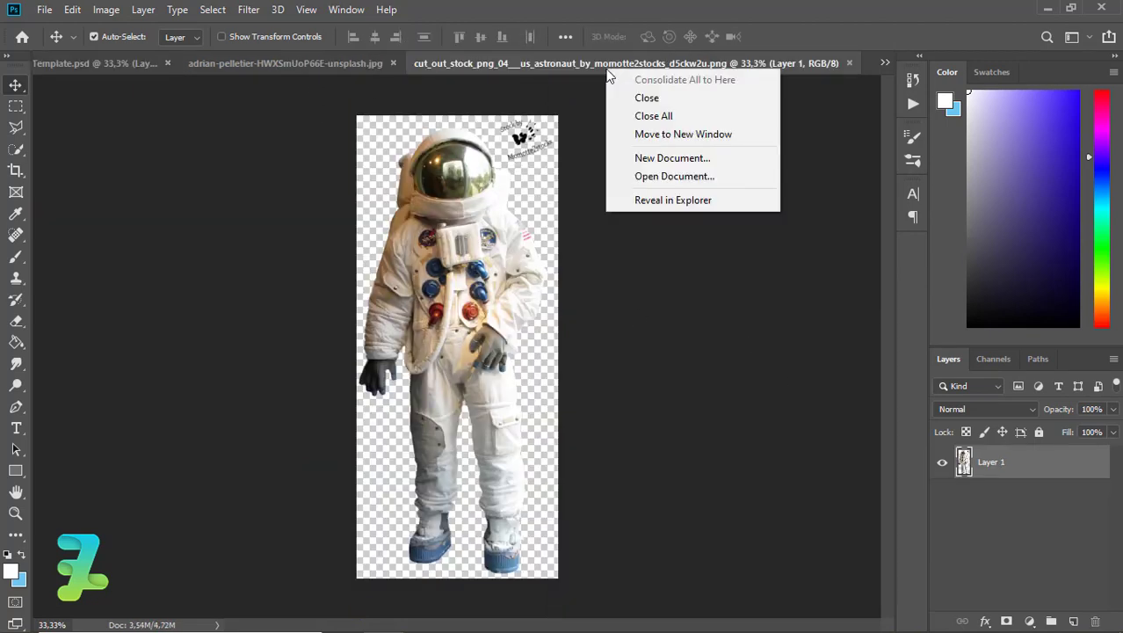
{"action": "left_click", "coordinate": [621, 219]}
{"action": "left_click", "coordinate": [16, 128]}
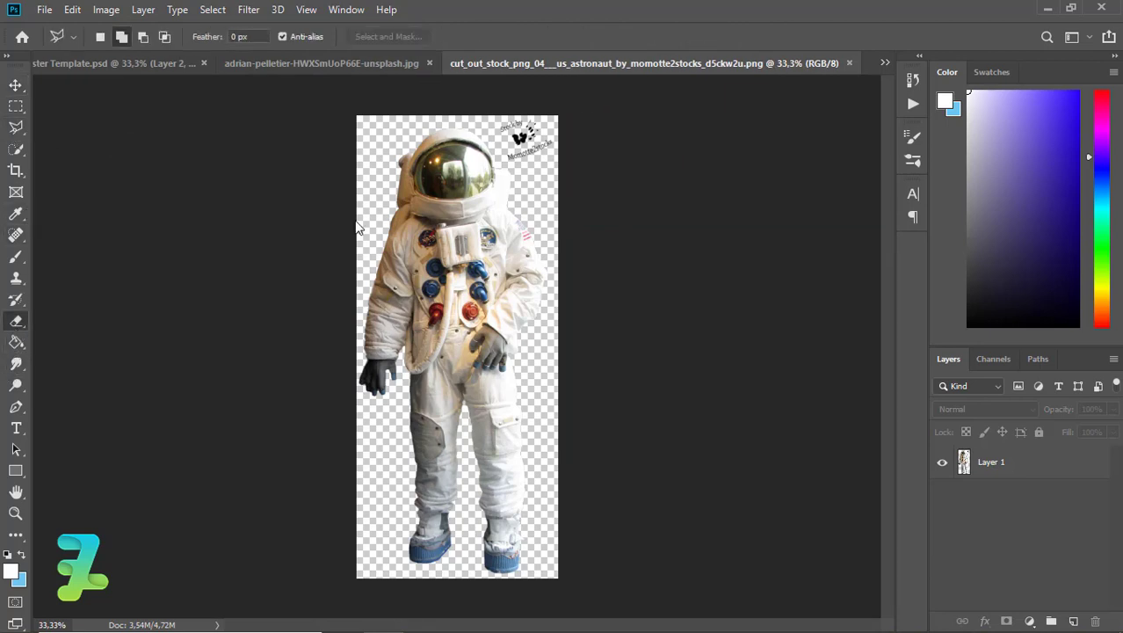
{"action": "left_click", "coordinate": [966, 464]}
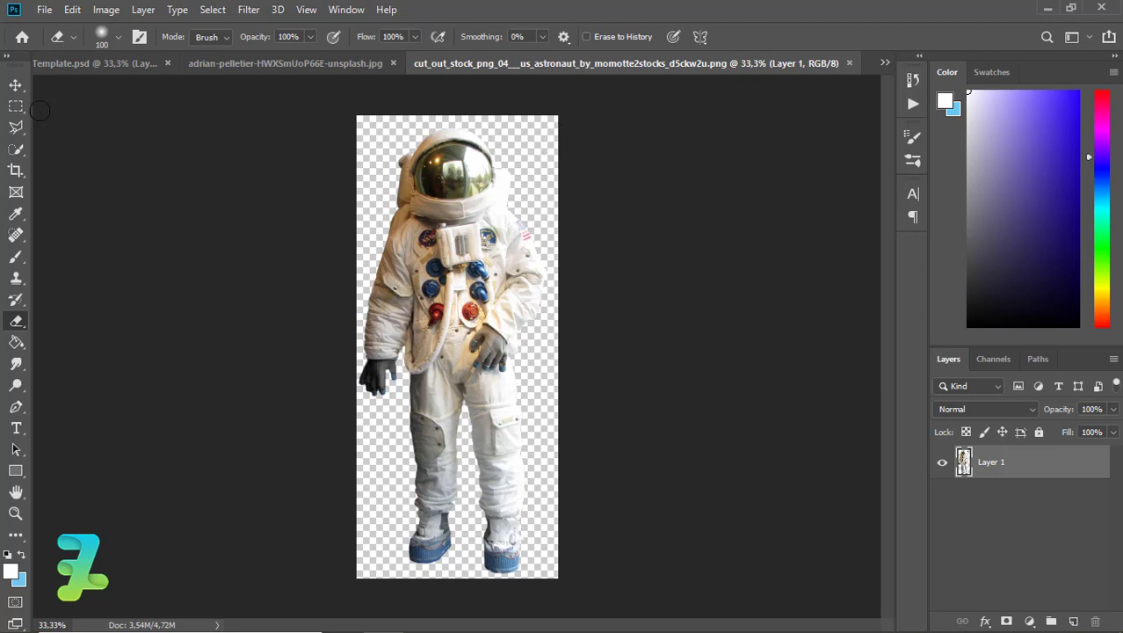
- Float the astronaut image in its own window beside the poster
{"action": "left_click", "coordinate": [16, 84]}
{"action": "right_click", "coordinate": [532, 60]}
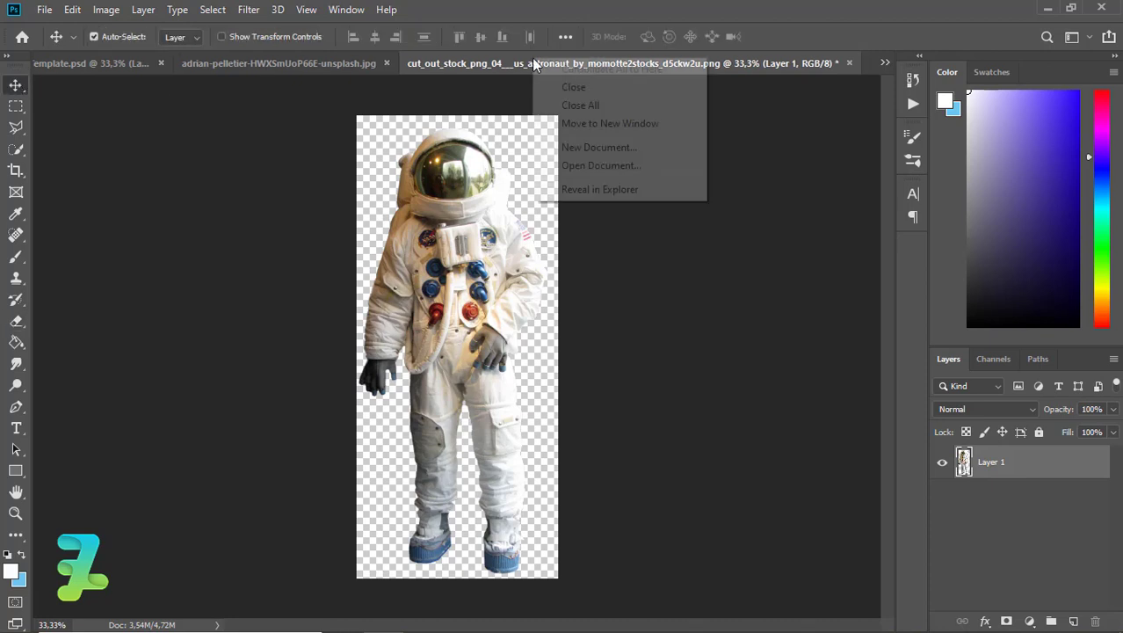
{"action": "left_click", "coordinate": [576, 124]}
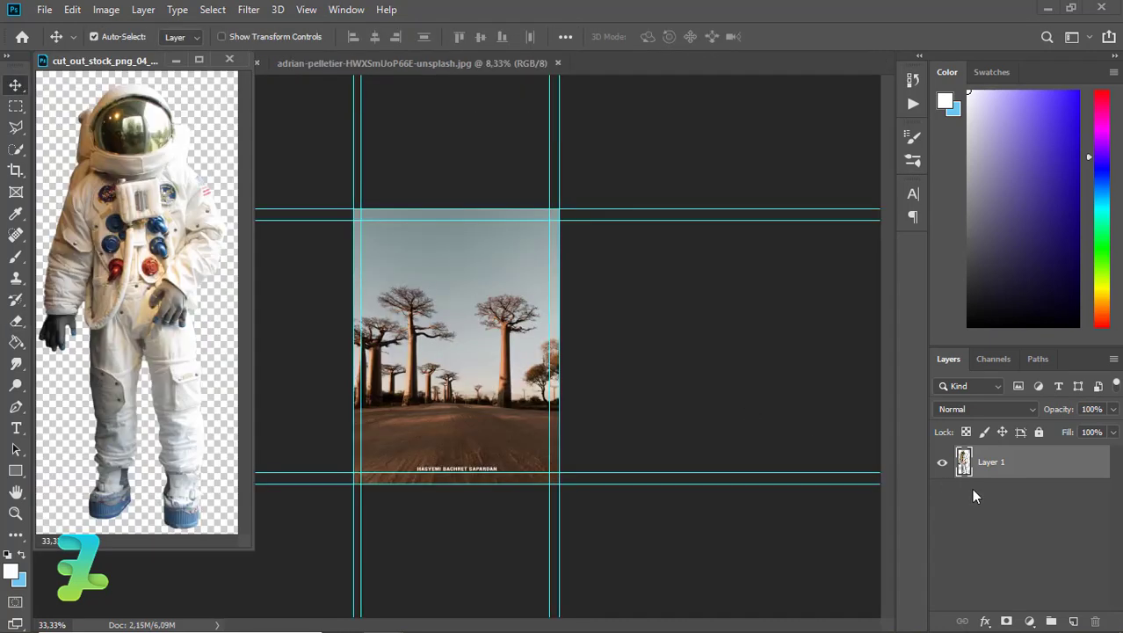
- Copy the astronaut into the poster as Layer 3 and close the astronaut file
{"action": "left_click_drag", "start_coordinate": [963, 463], "coordinate": [466, 395]}
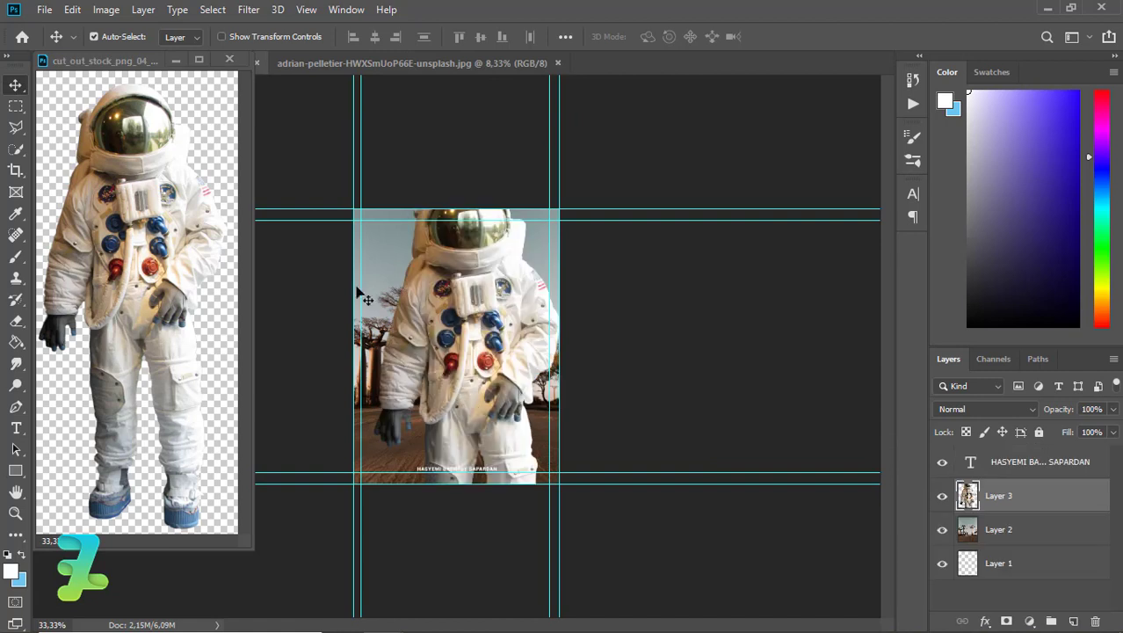
{"action": "left_click", "coordinate": [230, 59]}
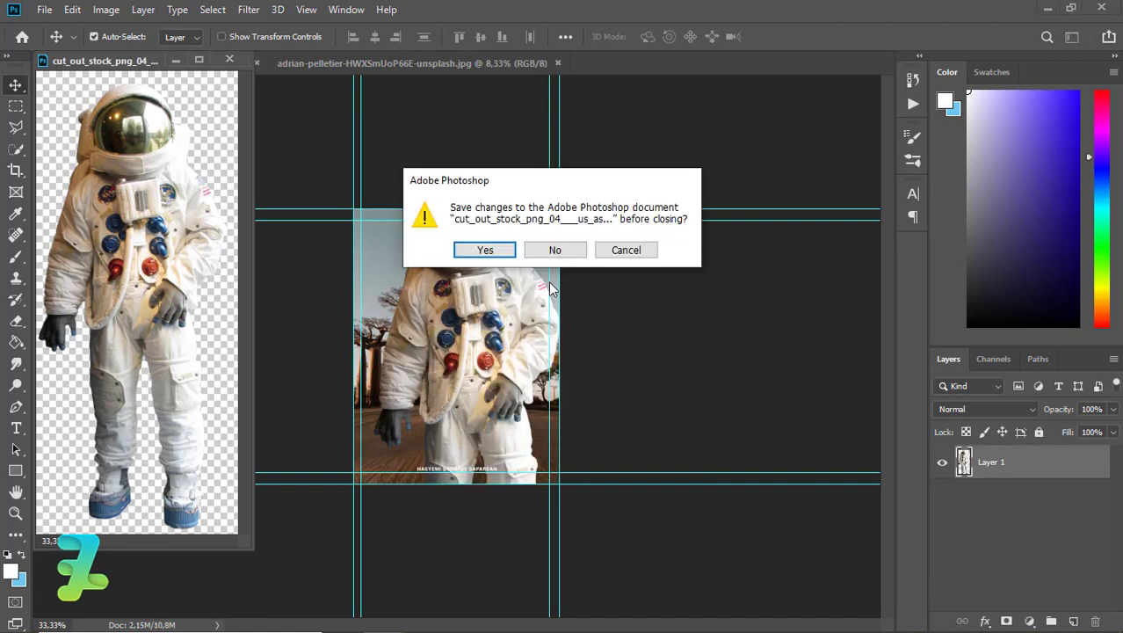
{"action": "left_click", "coordinate": [537, 247]}
- Shrink the astronaut to a small figure and flip it horizontally
{"action": "key", "text": "ctrl+t"}
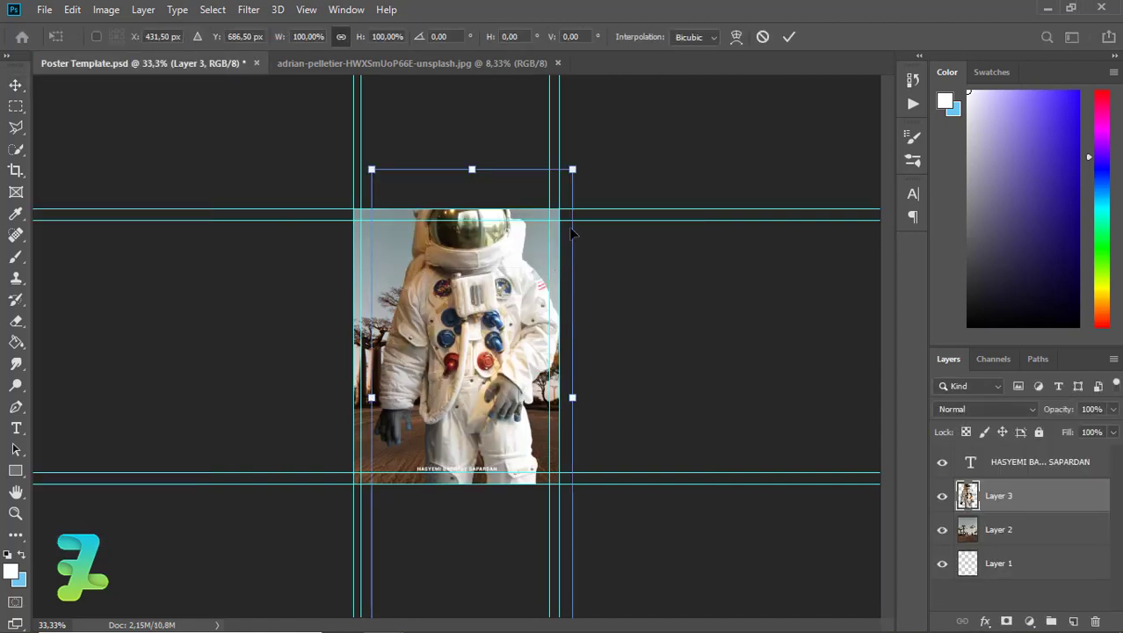
{"action": "mouse_move", "coordinate": [572, 169]}
{"action": "left_mouse_down"}
{"action": "mouse_move", "coordinate": [454, 296]}
{"action": "mouse_move", "coordinate": [455, 363]}
{"action": "left_mouse_up"}
{"action": "key", "text": "Return"}
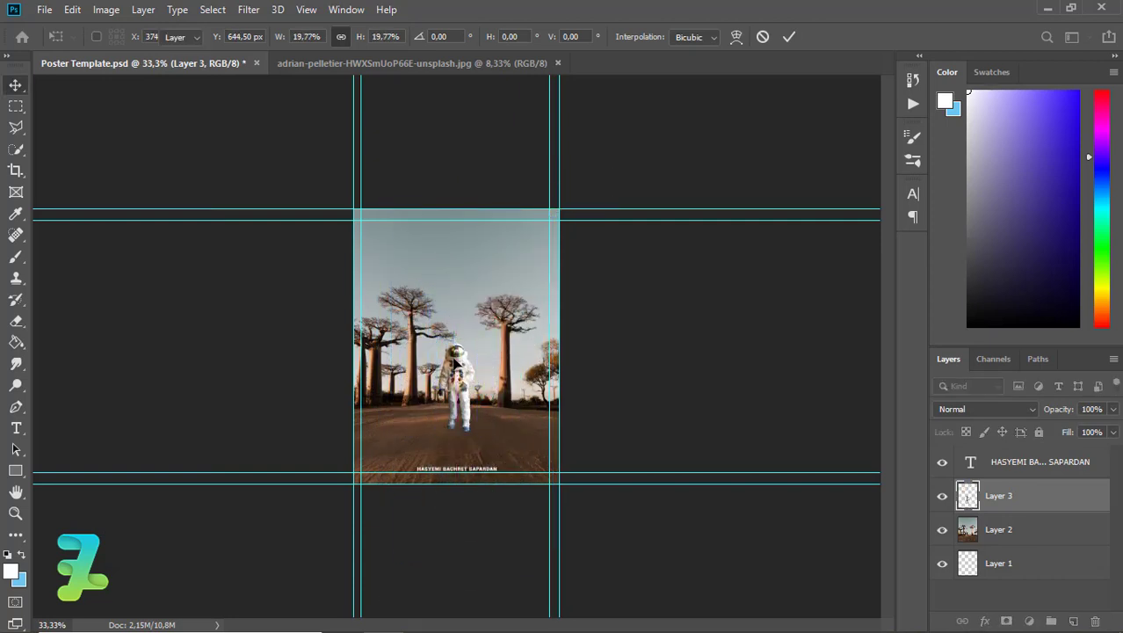
{"action": "key", "text": "ctrl+plus"}
{"action": "key", "text": "ctrl+plus"}
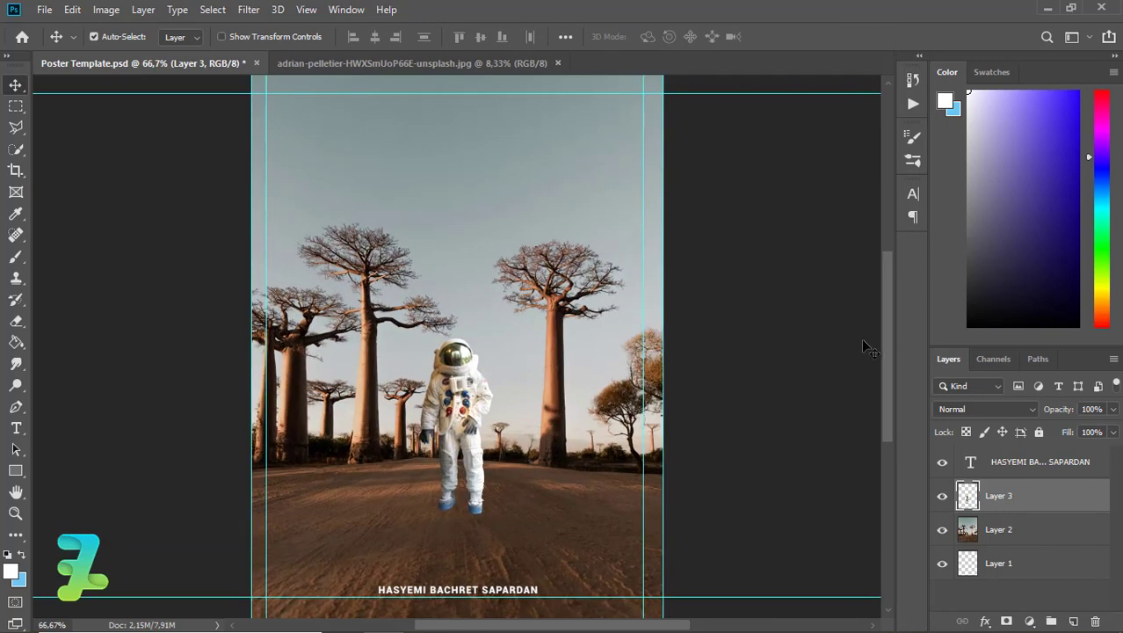
{"action": "left_click_drag", "start_coordinate": [888, 349], "coordinate": [892, 369]}
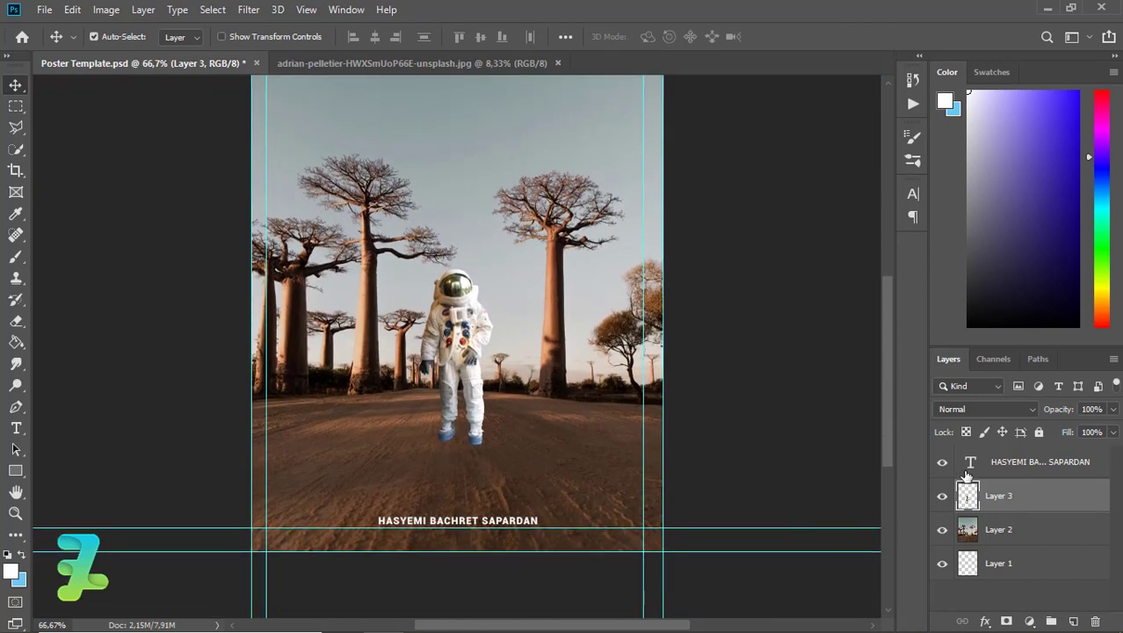
{"action": "left_click", "coordinate": [73, 11]}
{"action": "mouse_move", "coordinate": [126, 385]}
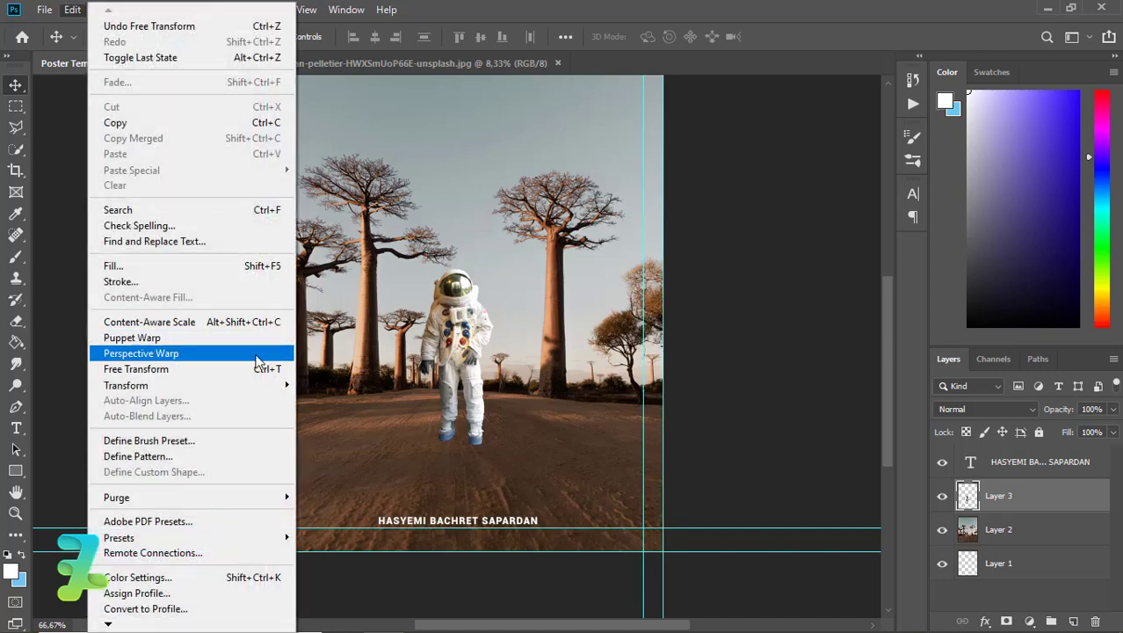
{"action": "left_click", "coordinate": [356, 570]}
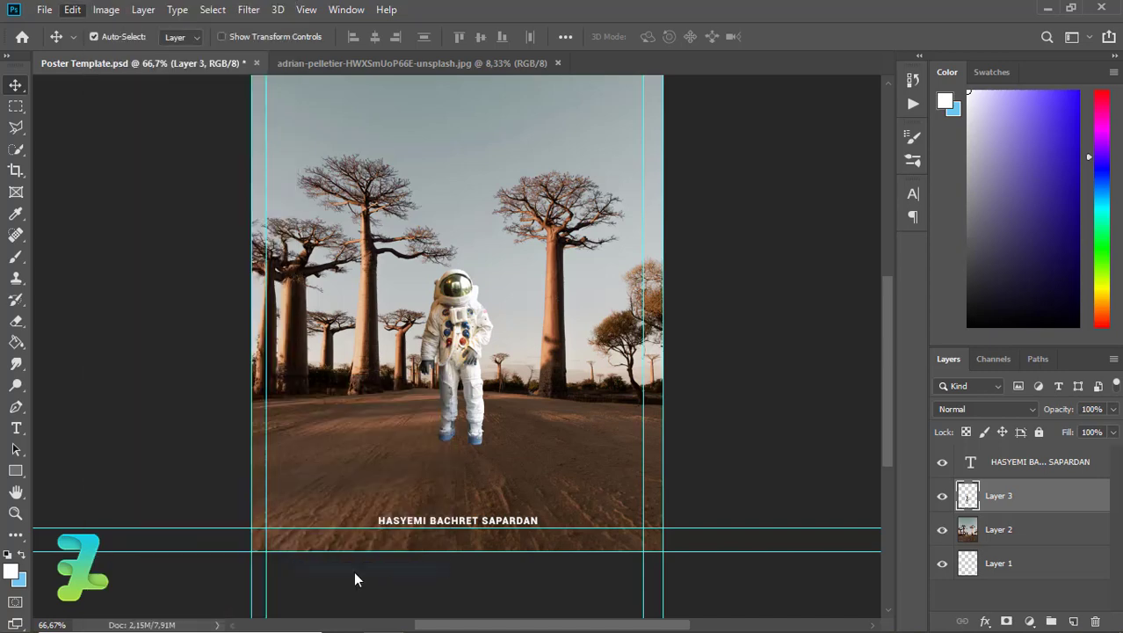
- Fine-tune the astronaut's size and centre it horizontally on the dirt road
{"action": "left_click_drag", "start_coordinate": [451, 344], "coordinate": [454, 347]}
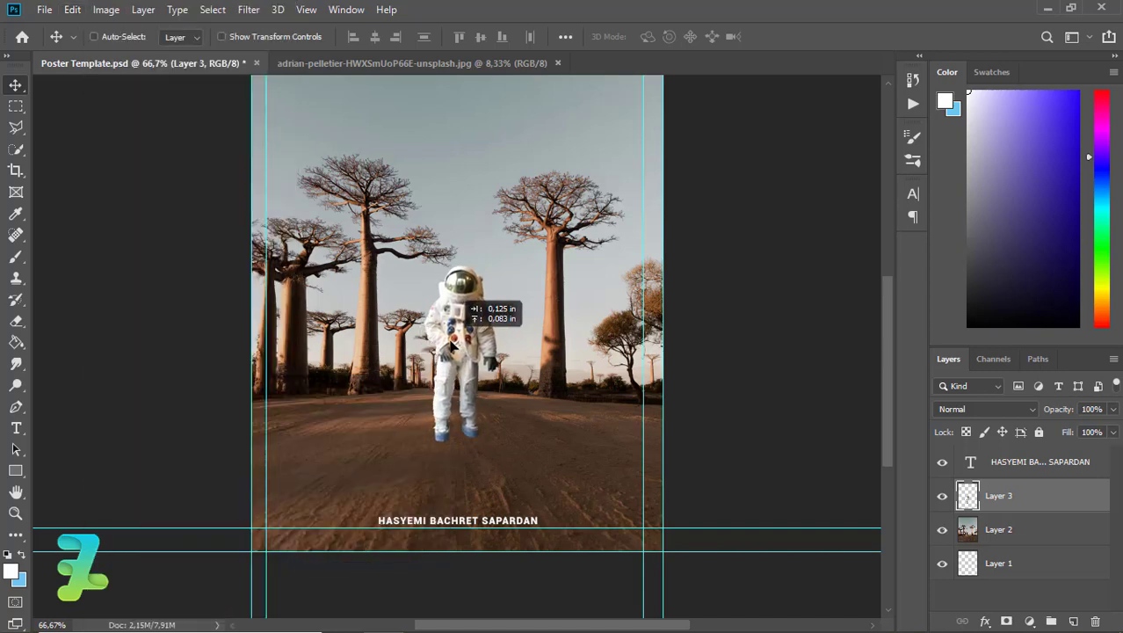
{"action": "key", "text": "ctrl+t"}
{"action": "left_click_drag", "start_coordinate": [498, 271], "coordinate": [487, 299]}
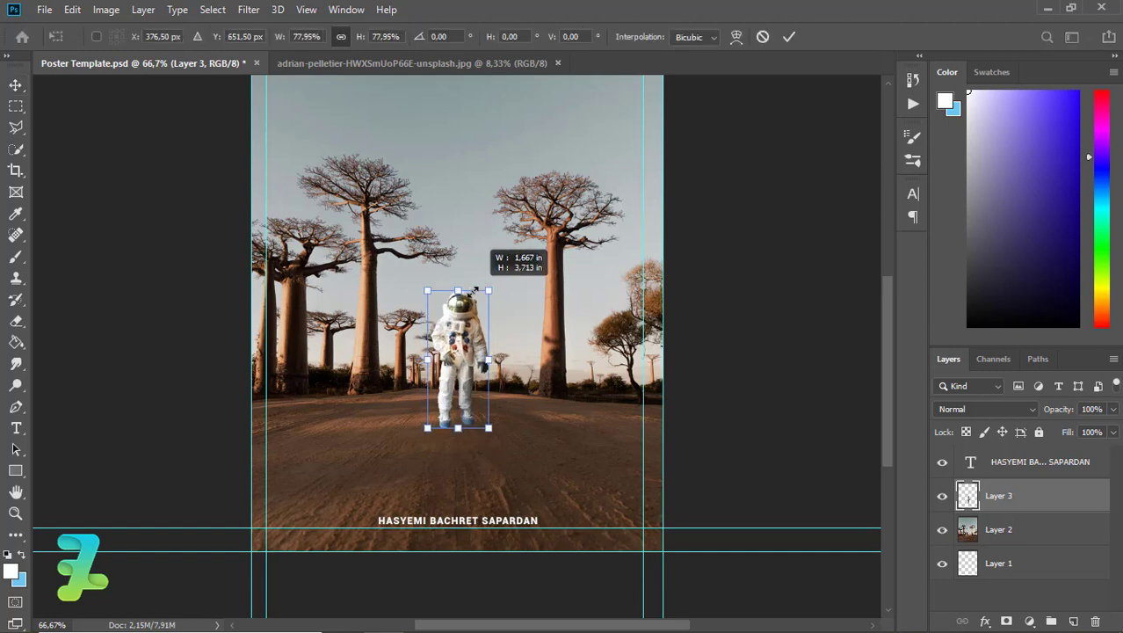
{"action": "left_click_drag", "start_coordinate": [469, 368], "coordinate": [472, 376]}
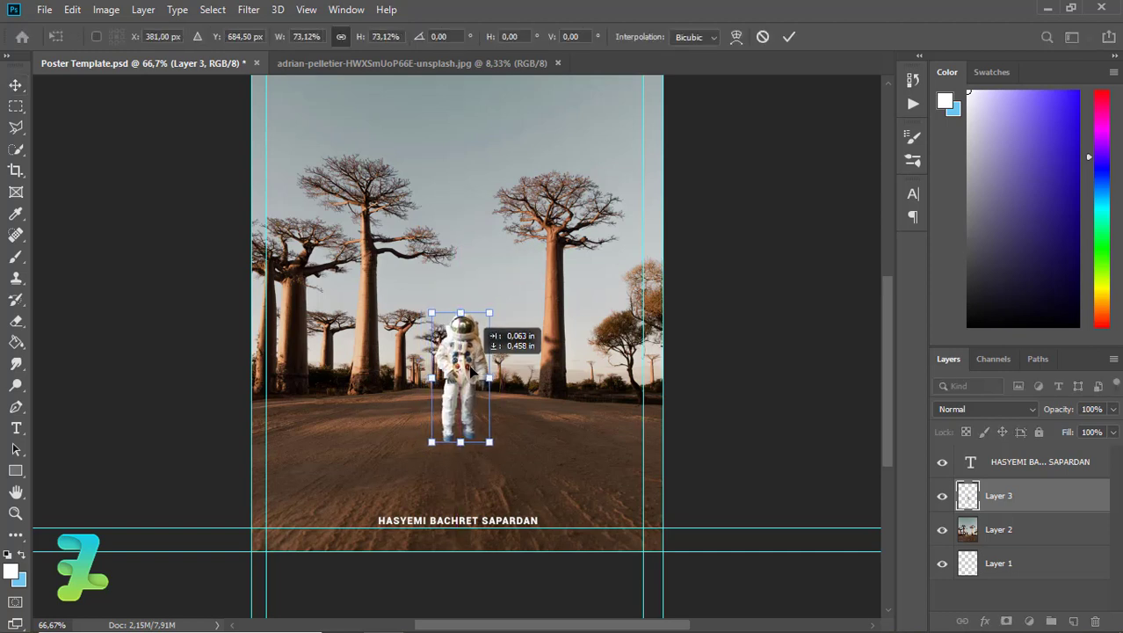
{"action": "key", "text": "Return"}
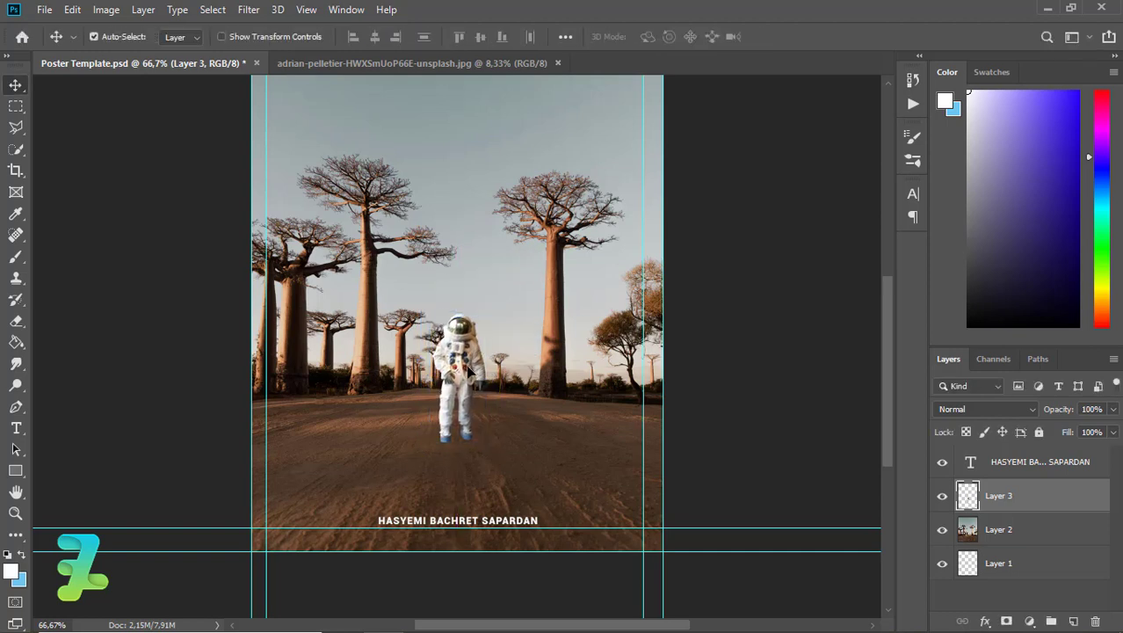
{"action": "left_click_drag", "start_coordinate": [470, 380], "coordinate": [470, 374]}
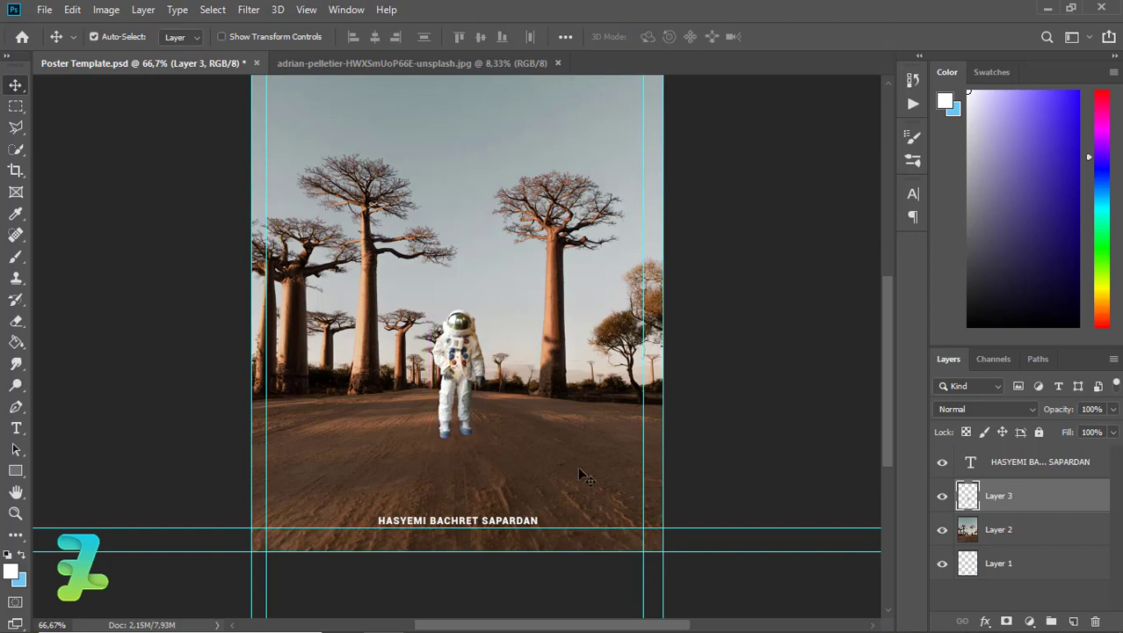
{"action": "left_click_drag", "start_coordinate": [474, 400], "coordinate": [473, 404]}
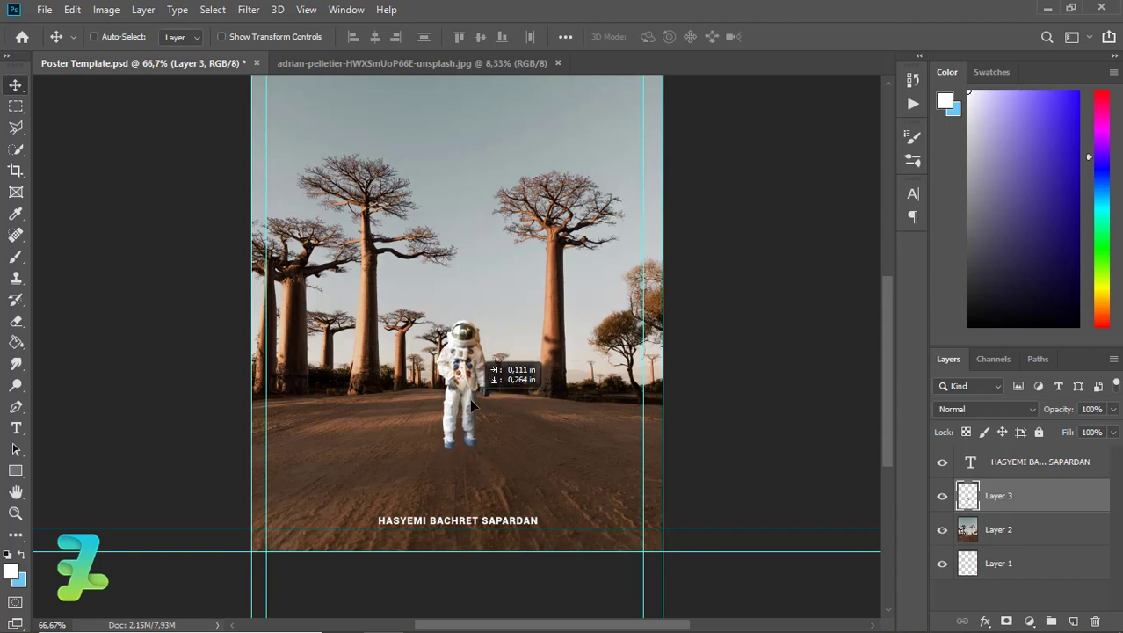
{"action": "left_click_drag", "start_coordinate": [471, 397], "coordinate": [469, 398]}
{"action": "left_click", "coordinate": [376, 36]}
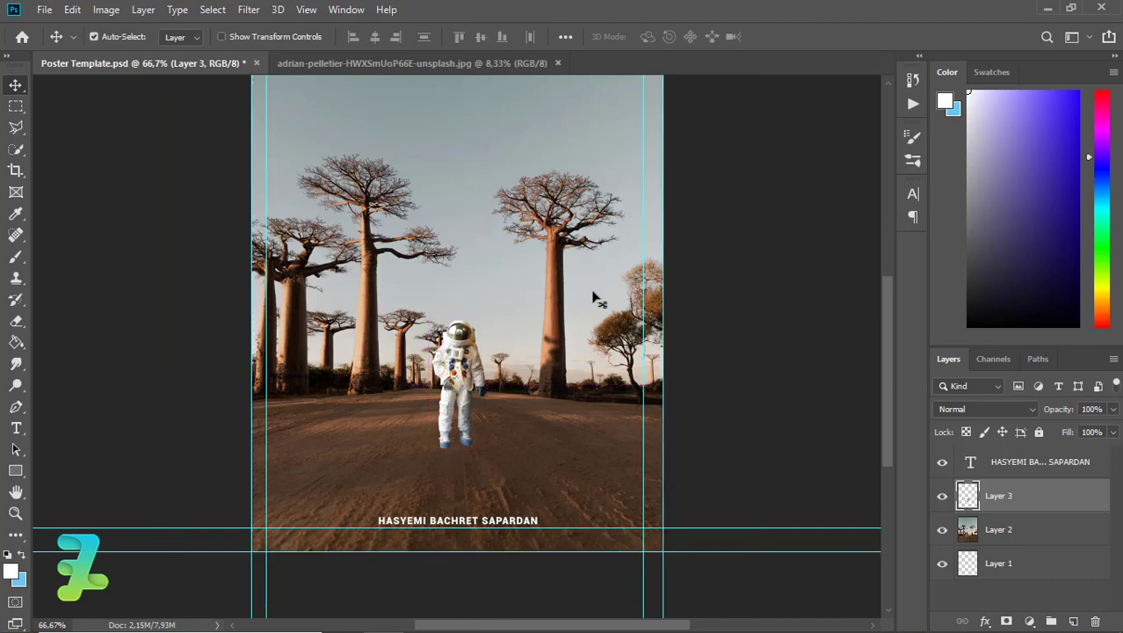
{"action": "key", "text": "ctrl+minus"}
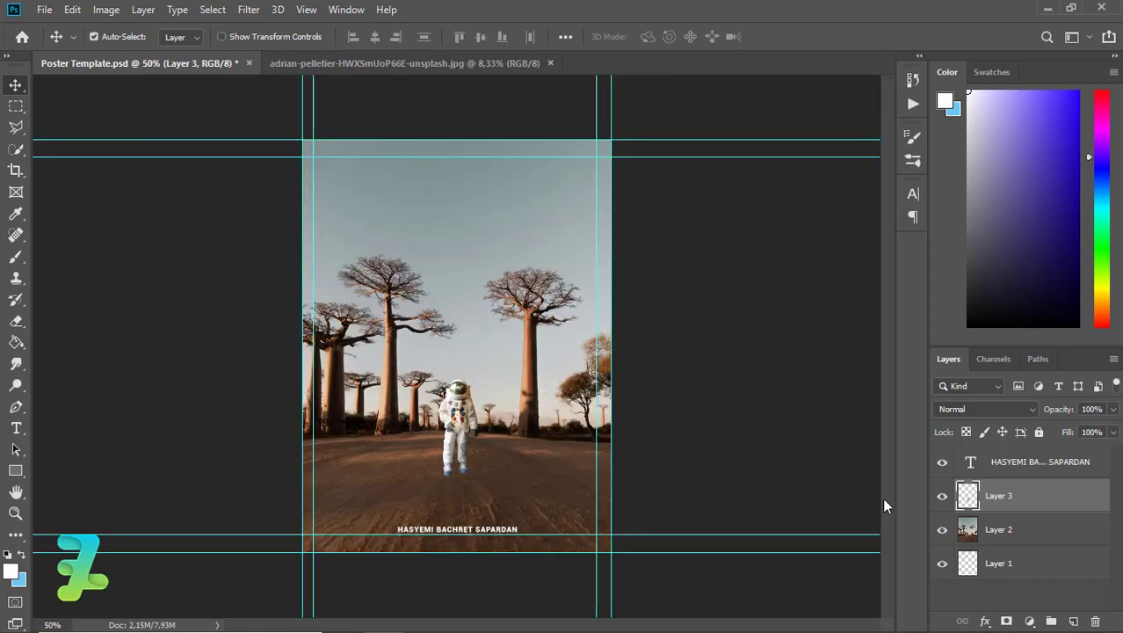
- Add a new Layer 4 clipped to the baobab photo layer
{"action": "left_click", "coordinate": [963, 532]}
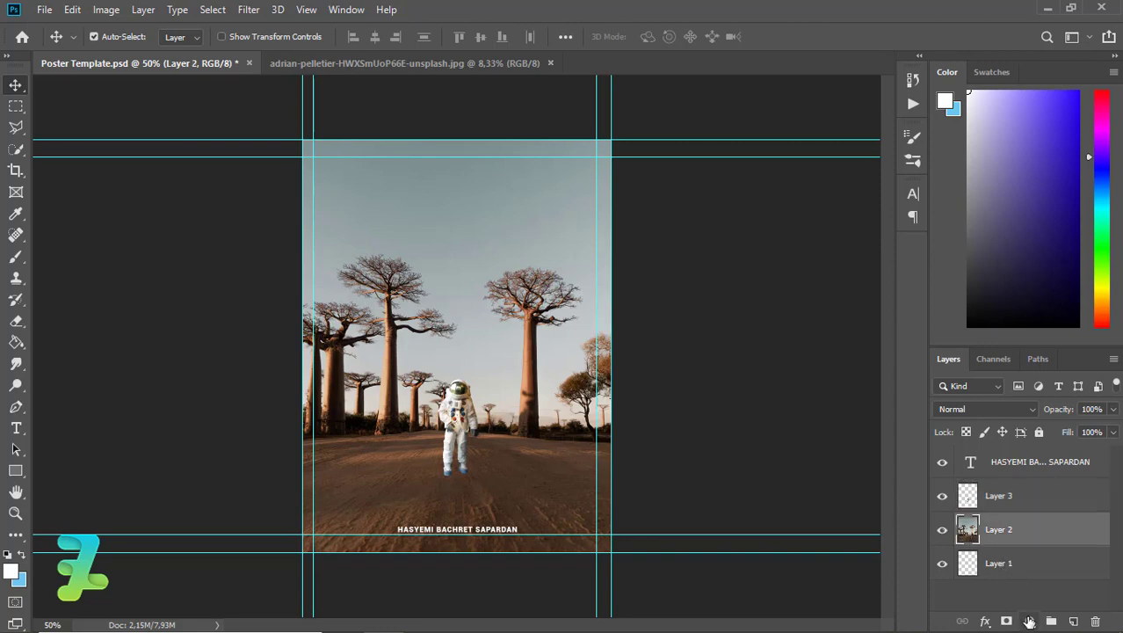
{"action": "left_click", "coordinate": [1073, 620]}
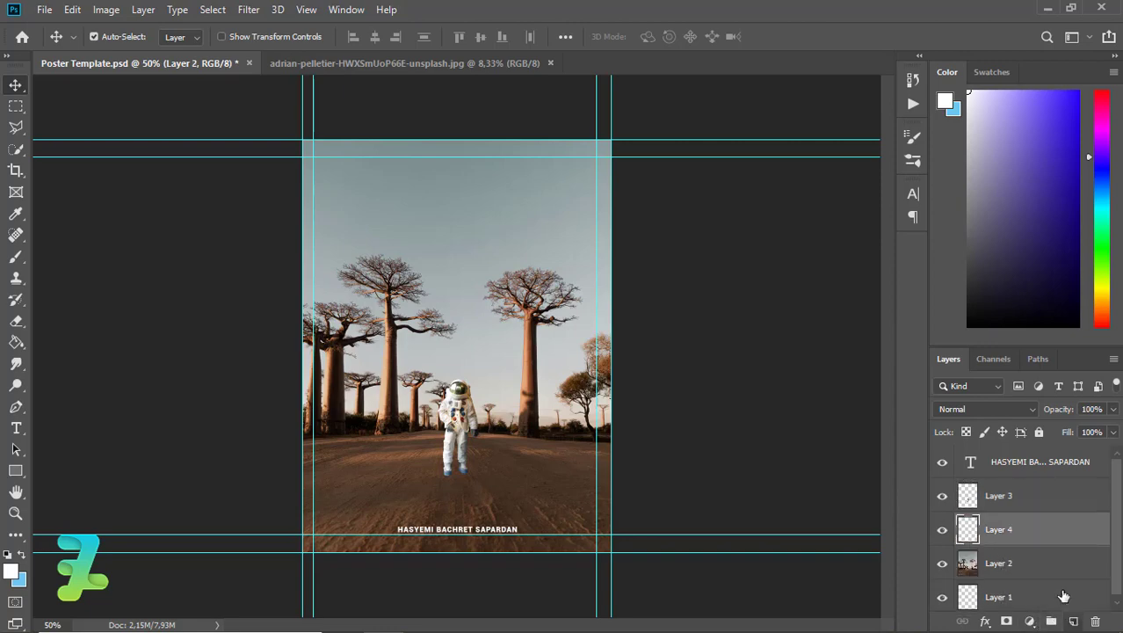
{"action": "right_click", "coordinate": [1053, 524]}
{"action": "left_click", "coordinate": [845, 318]}
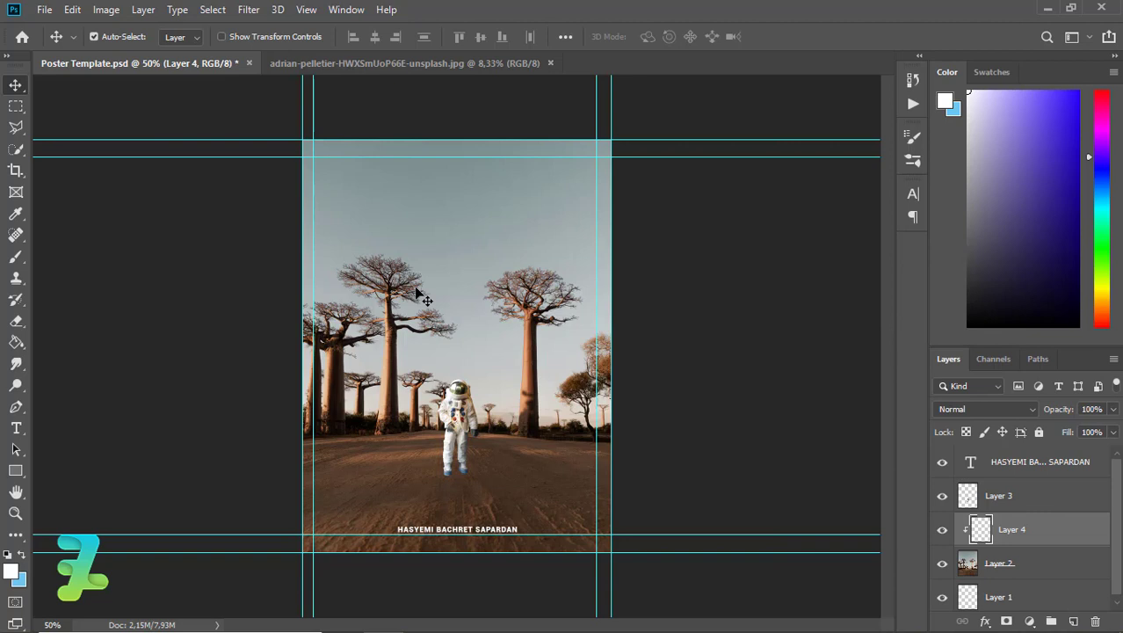
- Paint soft black at 0% smoothing and 65% opacity to darken the top of the poster
{"action": "left_click", "coordinate": [15, 258]}
{"action": "left_click", "coordinate": [11, 571]}
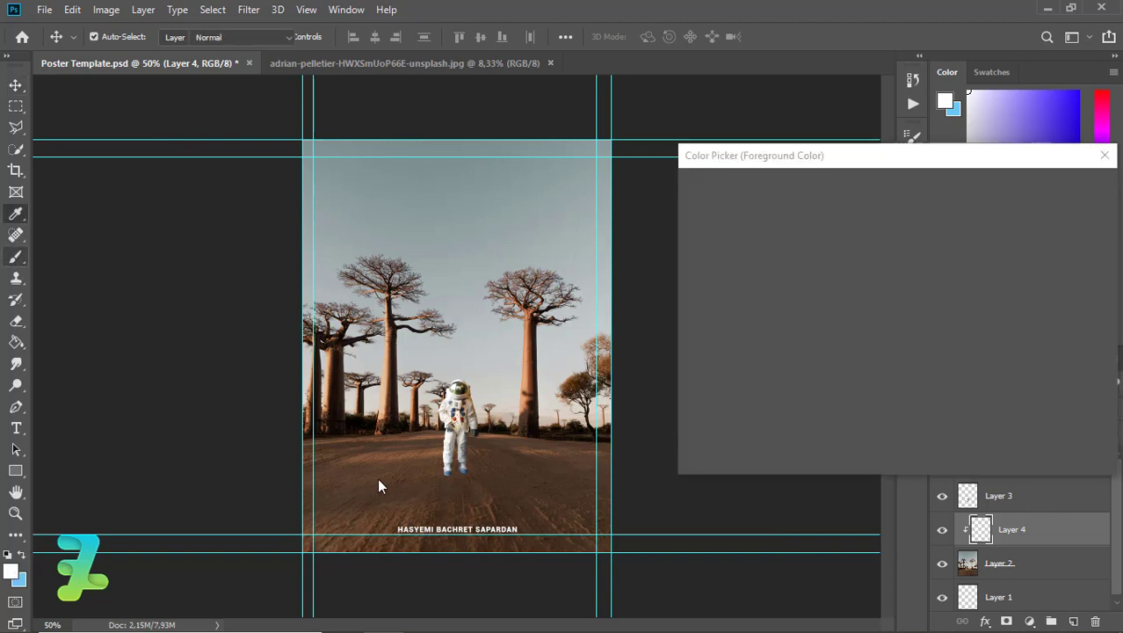
{"action": "left_click_drag", "start_coordinate": [833, 310], "coordinate": [651, 420]}
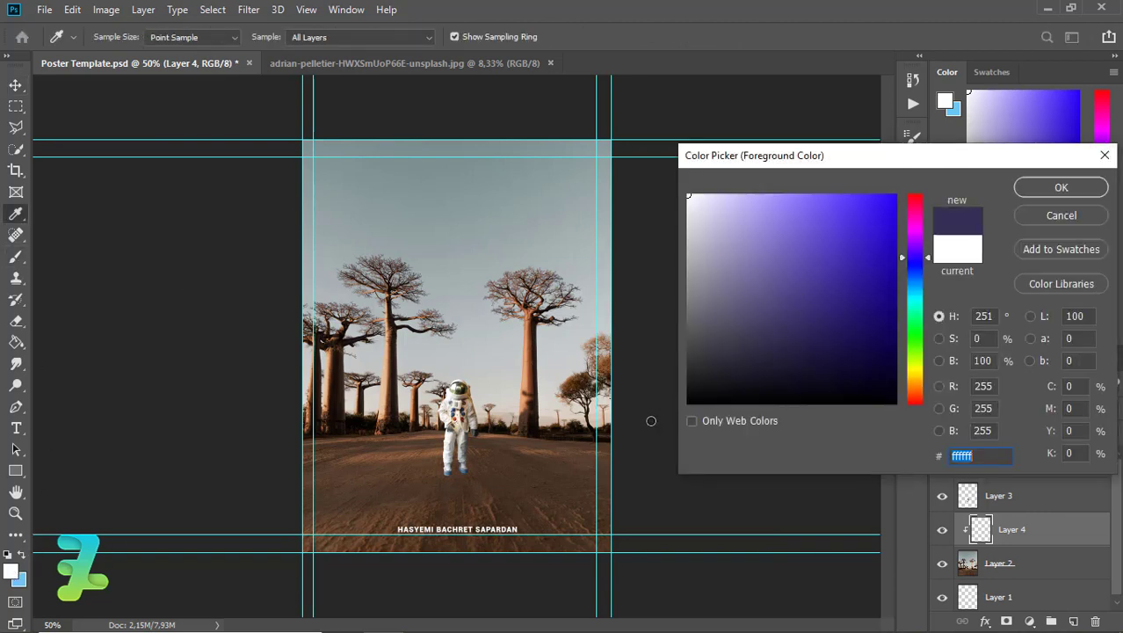
{"action": "left_click", "coordinate": [1057, 190]}
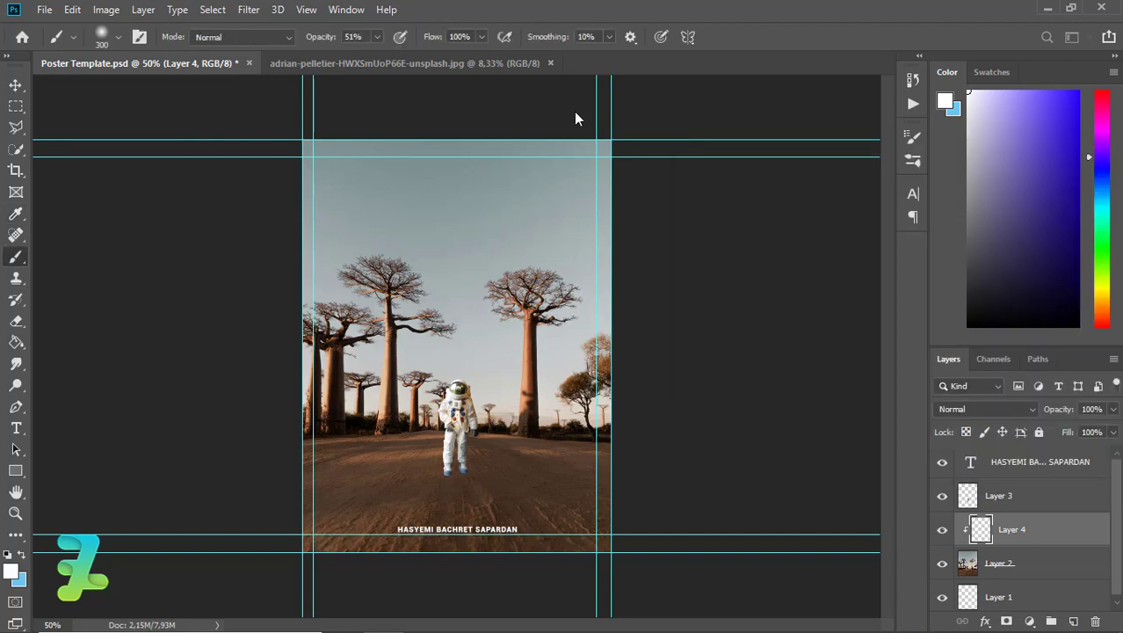
{"action": "left_click", "coordinate": [609, 36]}
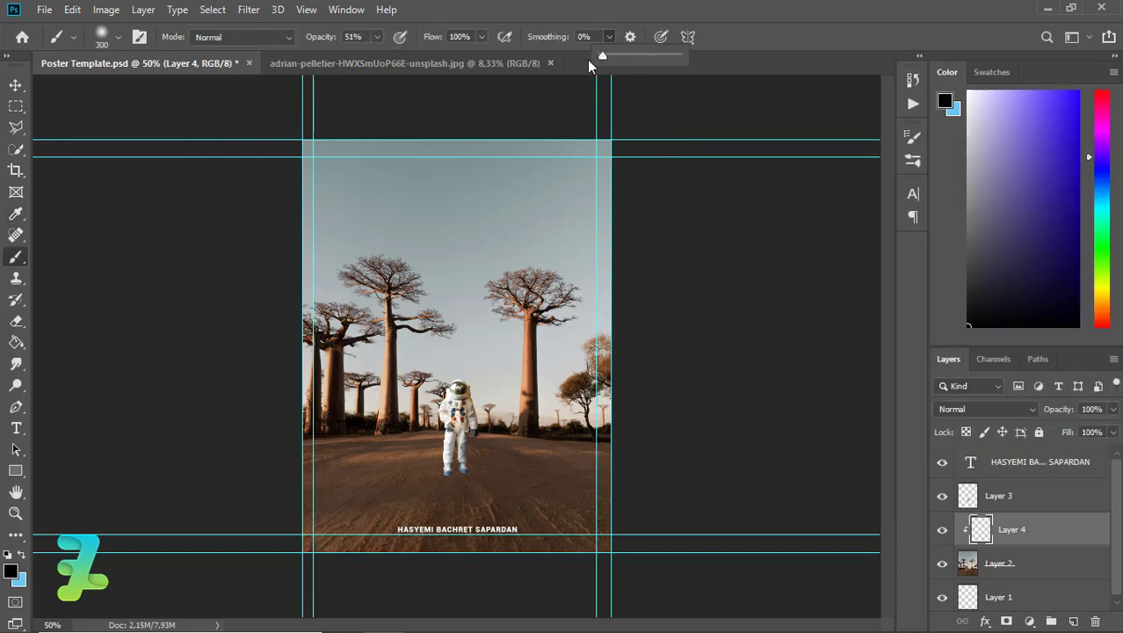
{"action": "left_click", "coordinate": [377, 37]}
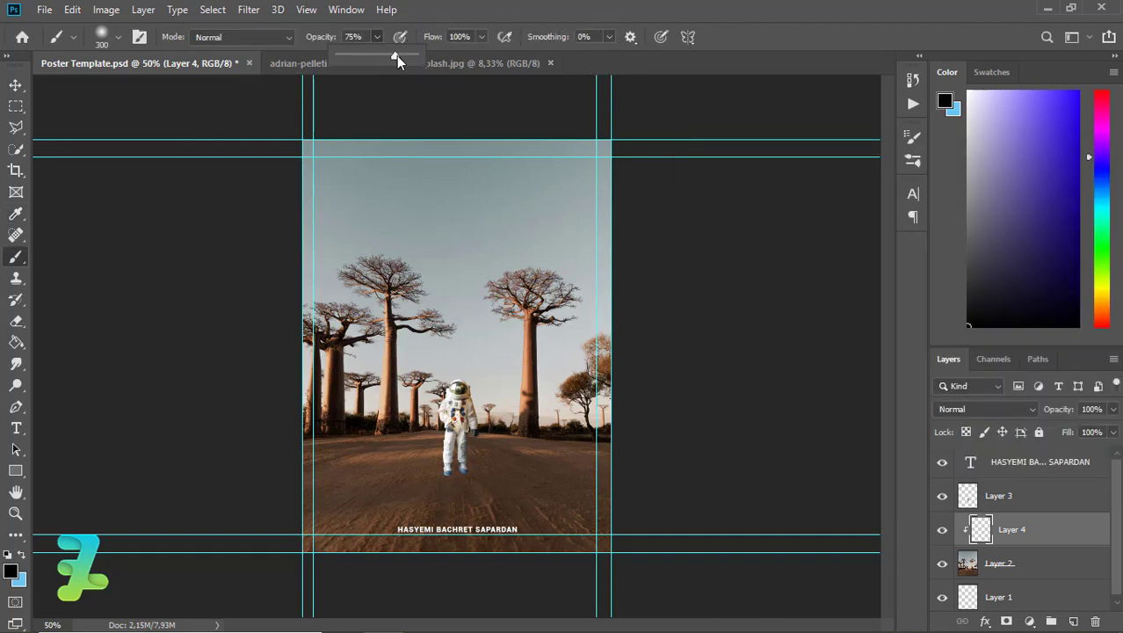
{"action": "left_click_drag", "start_coordinate": [422, 298], "coordinate": [471, 246]}
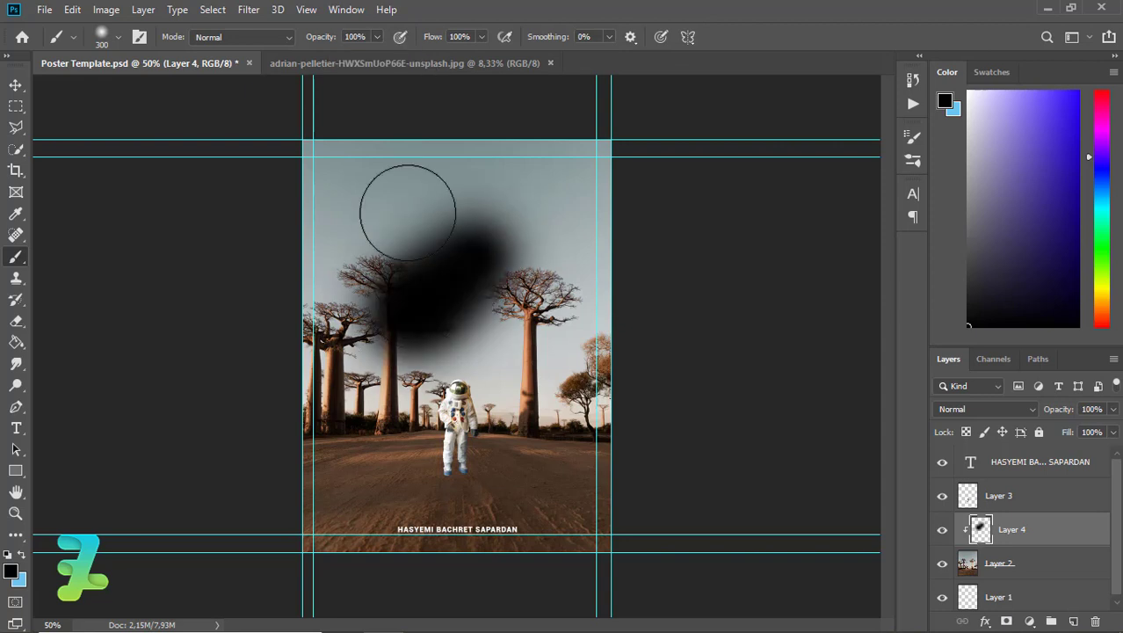
{"action": "key", "text": "ctrl+z"}
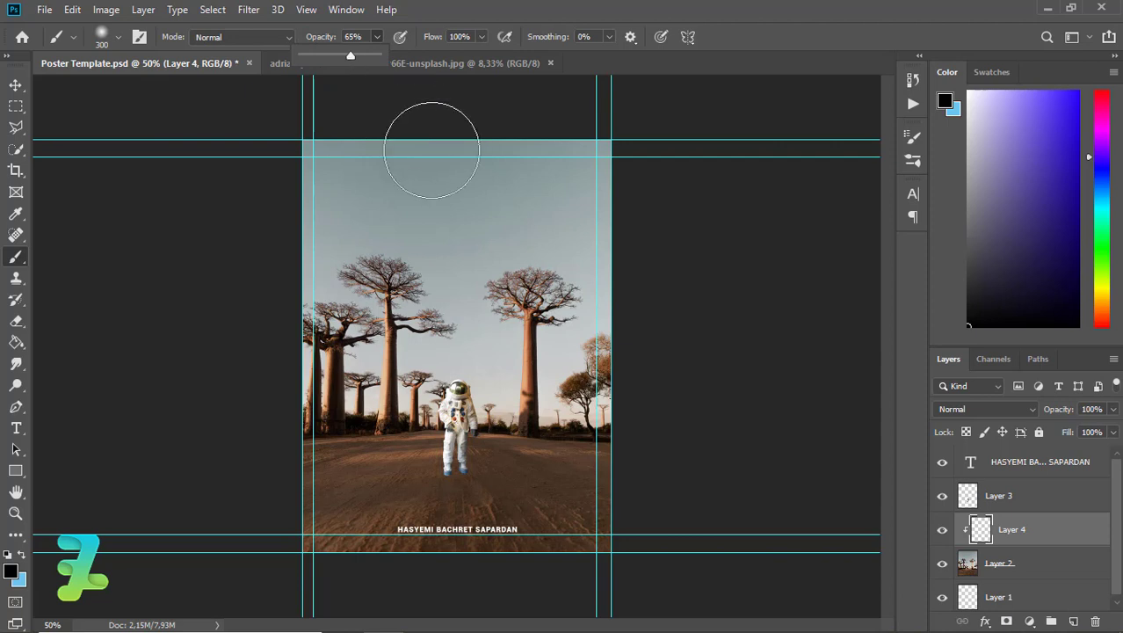
{"action": "mouse_move", "coordinate": [432, 144]}
{"action": "left_mouse_down"}
{"action": "mouse_move", "coordinate": [712, 245]}
{"action": "mouse_move", "coordinate": [268, 365]}
{"action": "mouse_move", "coordinate": [347, 607]}
{"action": "mouse_move", "coordinate": [310, 585]}
{"action": "mouse_move", "coordinate": [581, 492]}
{"action": "mouse_move", "coordinate": [546, 356]}
{"action": "mouse_move", "coordinate": [510, 413]}
{"action": "mouse_move", "coordinate": [496, 259]}
{"action": "mouse_move", "coordinate": [368, 201]}
{"action": "mouse_move", "coordinate": [419, 239]}
{"action": "mouse_move", "coordinate": [492, 422]}
{"action": "mouse_move", "coordinate": [422, 264]}
{"action": "mouse_move", "coordinate": [440, 318]}
{"action": "mouse_move", "coordinate": [438, 276]}
{"action": "mouse_move", "coordinate": [518, 378]}
{"action": "mouse_move", "coordinate": [602, 281]}
{"action": "mouse_move", "coordinate": [604, 325]}
{"action": "left_mouse_up"}
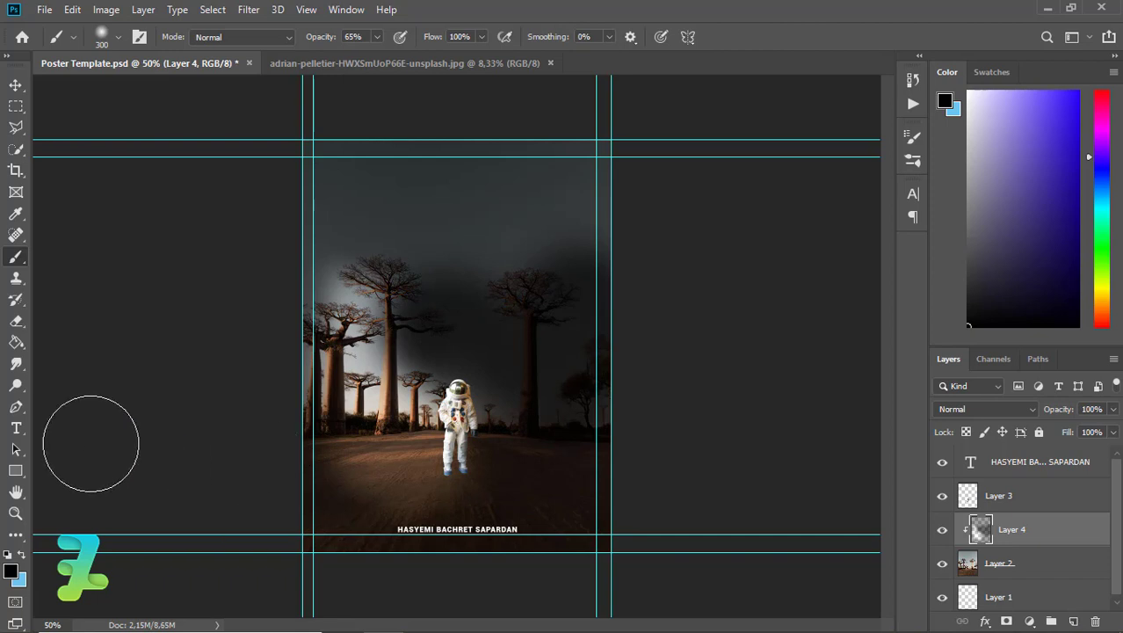
- Erase the dark paint at reduced opacity over the left trees, sky and astronaut
{"action": "left_click", "coordinate": [17, 323]}
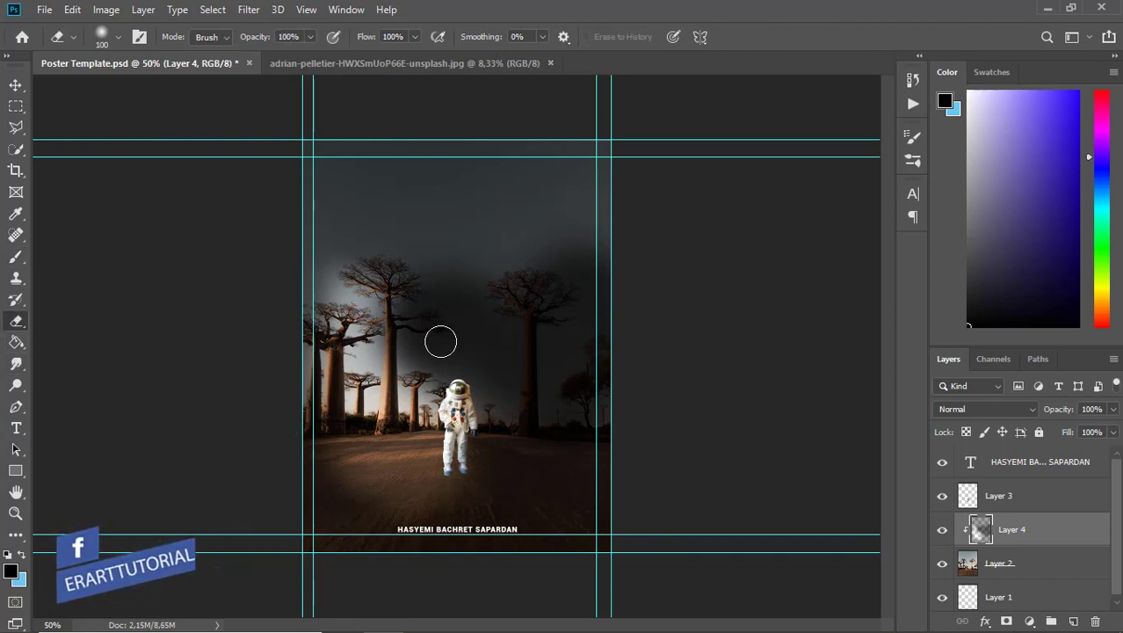
{"action": "left_click", "coordinate": [309, 37]}
{"action": "left_click_drag", "start_coordinate": [313, 56], "coordinate": [274, 56]}
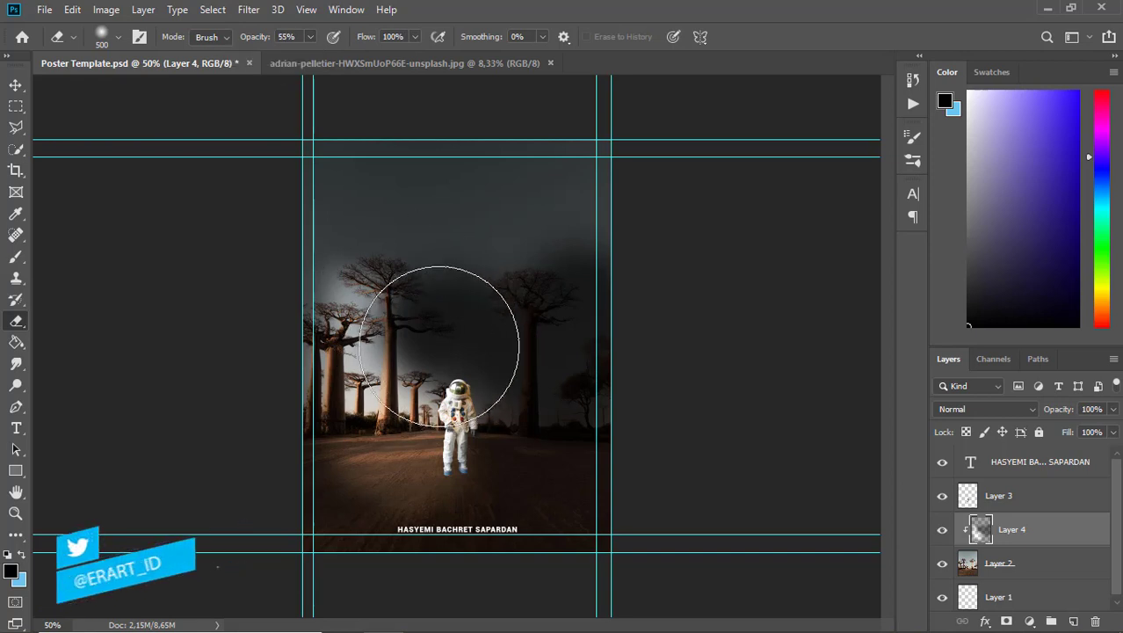
{"action": "mouse_move", "coordinate": [401, 376]}
{"action": "left_mouse_down"}
{"action": "mouse_move", "coordinate": [594, 349]}
{"action": "mouse_move", "coordinate": [556, 341]}
{"action": "mouse_move", "coordinate": [515, 305]}
{"action": "mouse_move", "coordinate": [446, 321]}
{"action": "left_mouse_up"}
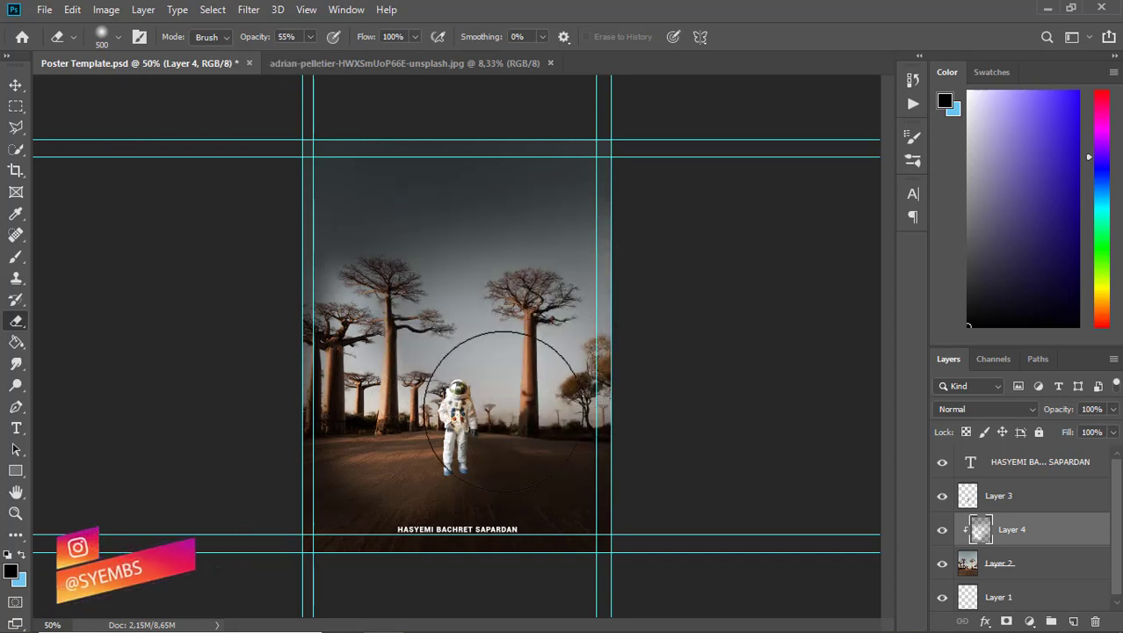
{"action": "mouse_move", "coordinate": [384, 373]}
{"action": "left_mouse_down"}
{"action": "mouse_move", "coordinate": [439, 421]}
{"action": "mouse_move", "coordinate": [92, 404]}
{"action": "left_mouse_up"}
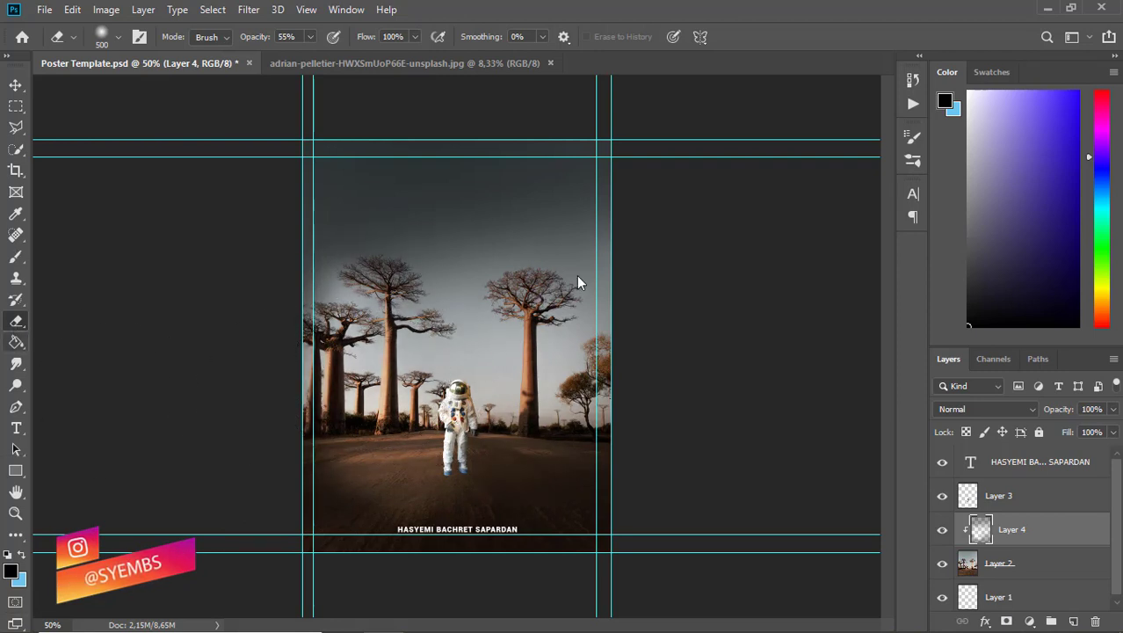
- Set the brush to 48% opacity and 700 px size
{"action": "key", "text": "b"}
{"action": "left_click_drag", "start_coordinate": [650, 314], "coordinate": [656, 266]}
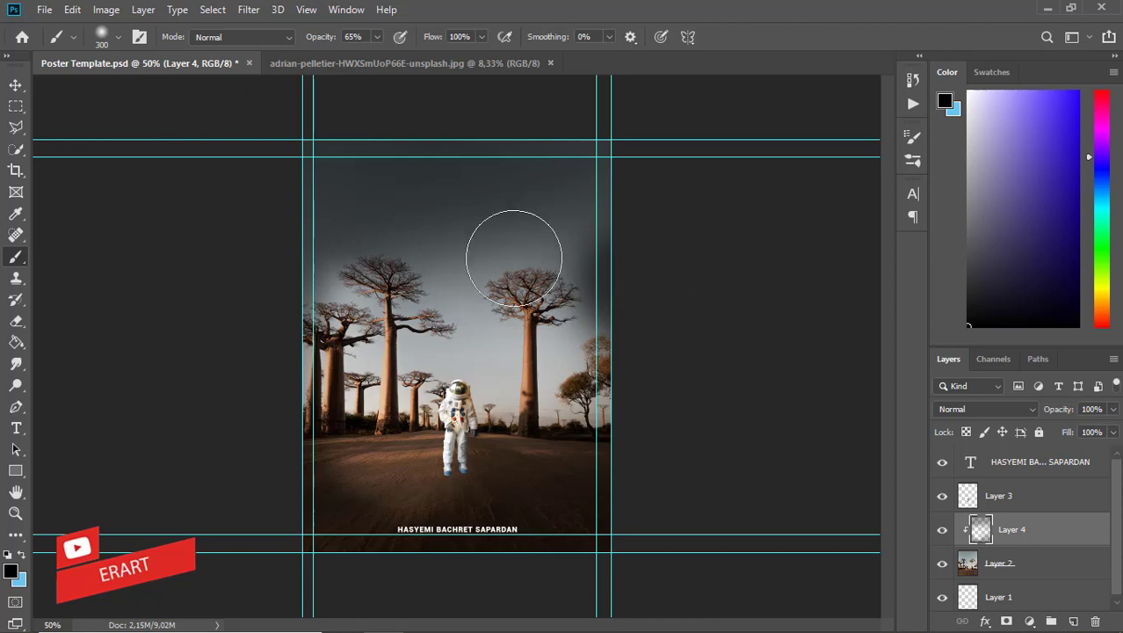
{"action": "key", "text": "ctrl+z"}
{"action": "left_click", "coordinate": [376, 37]}
{"action": "left_click_drag", "start_coordinate": [373, 55], "coordinate": [363, 55]}
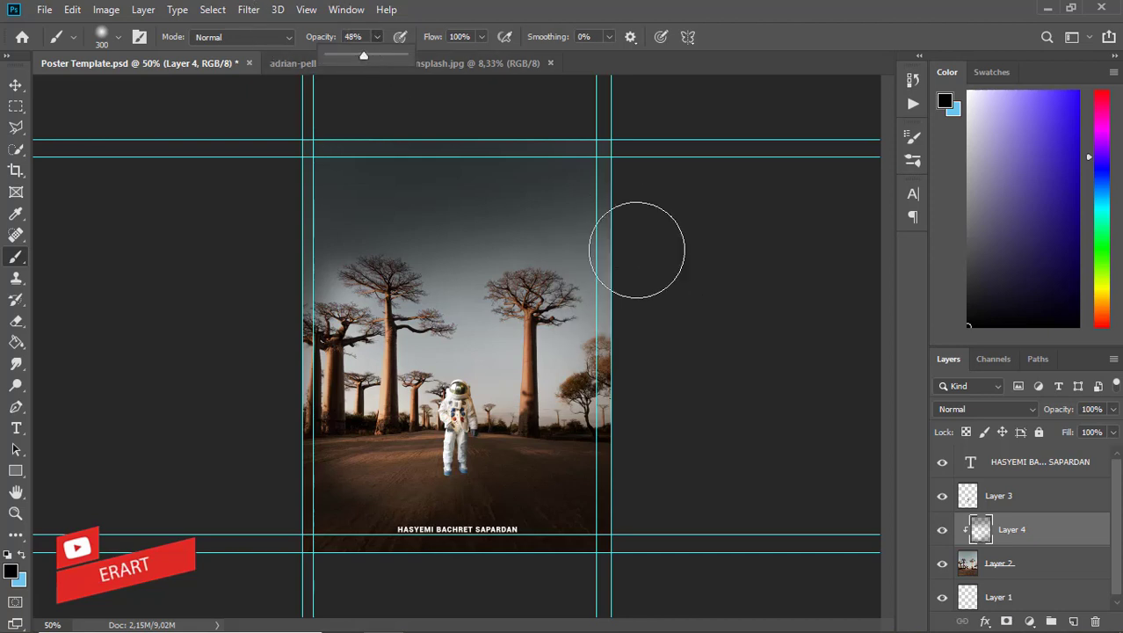
{"action": "left_click", "coordinate": [642, 281]}
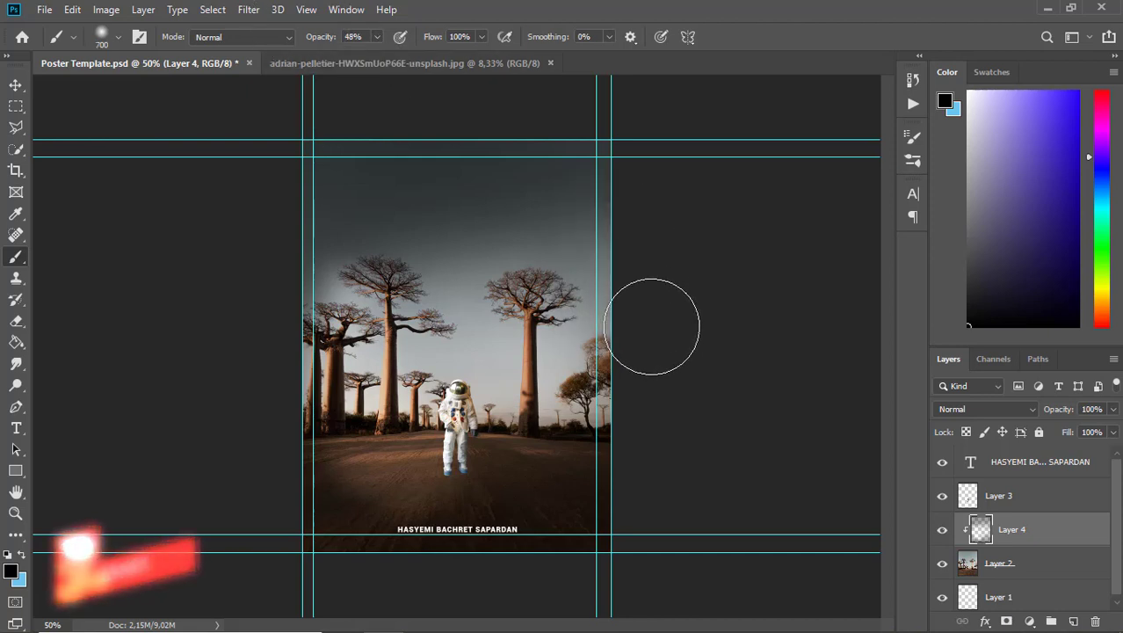
{"action": "key", "text": "bracketright"}
{"action": "key", "text": "bracketright"}
{"action": "key", "text": "bracketright"}
{"action": "key", "text": "bracketright"}
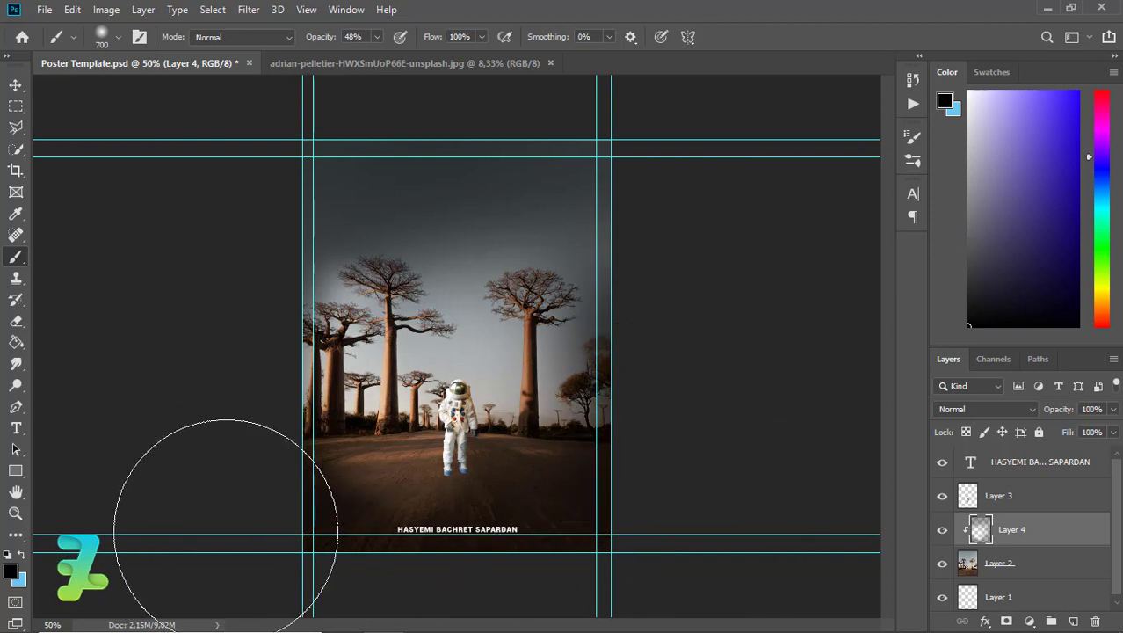
- Select Layer 3 as the working layer for an adjustment
{"action": "left_click", "coordinate": [15, 85]}
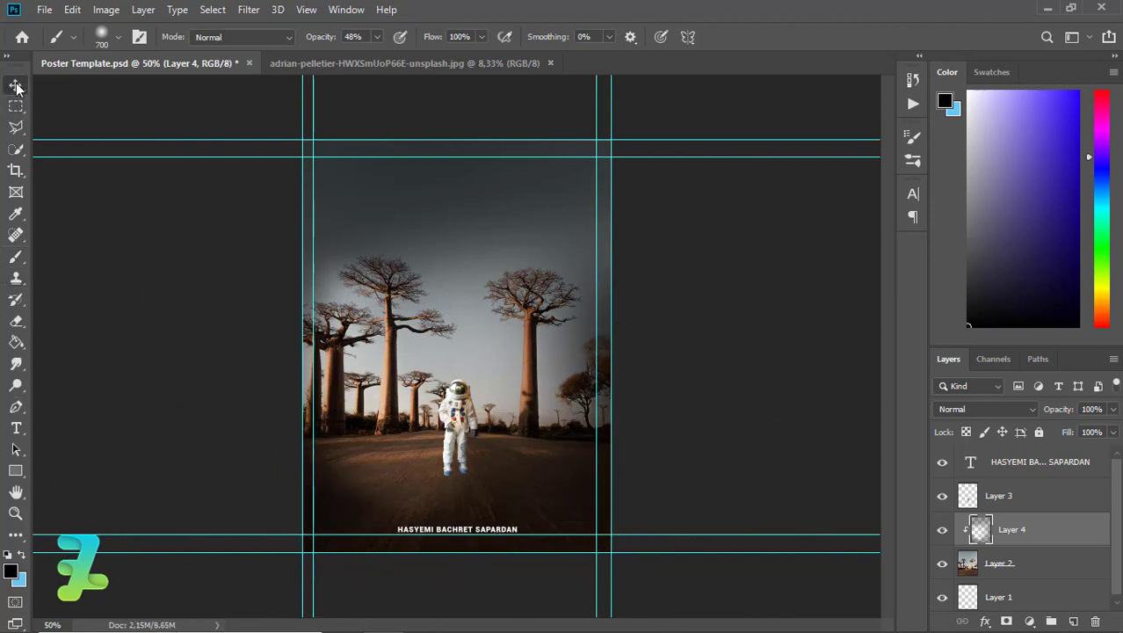
{"action": "left_click", "coordinate": [971, 501]}
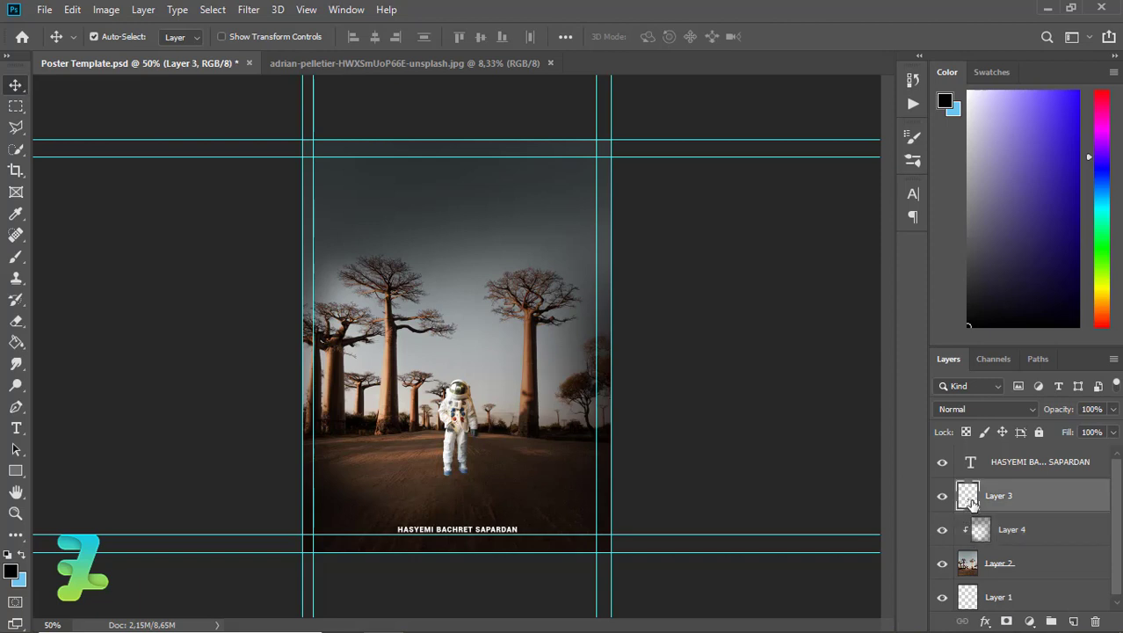
{"action": "left_click", "coordinate": [1030, 623]}
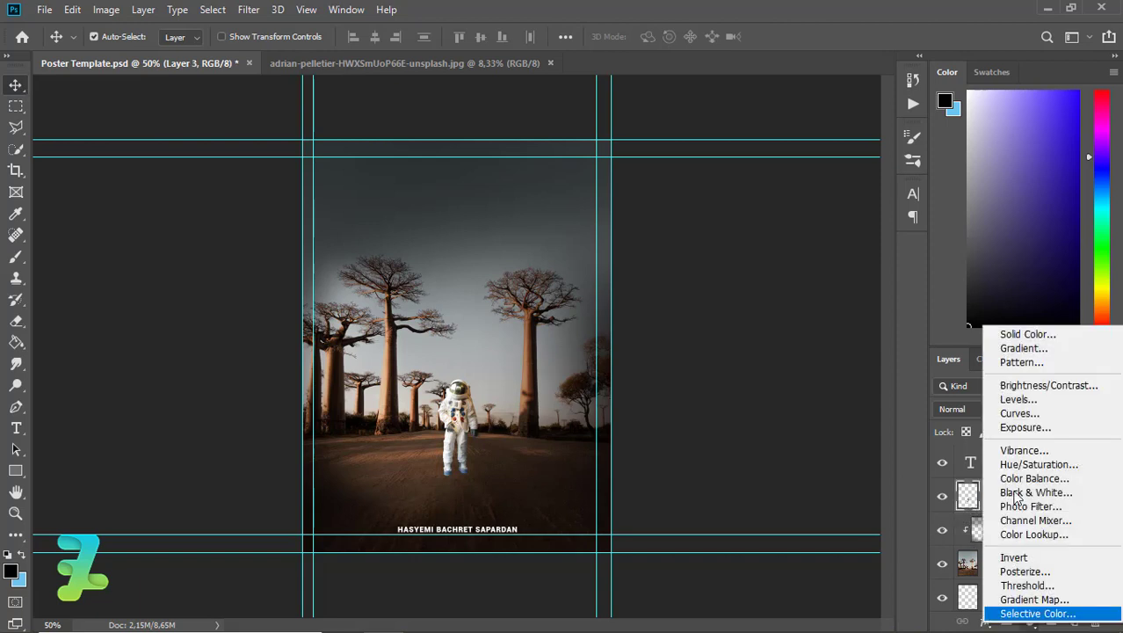
- Add a Brightness/Contrast layer clipped to Layer 3 with brightness -96 and contrast 33
{"action": "left_click", "coordinate": [1026, 391]}
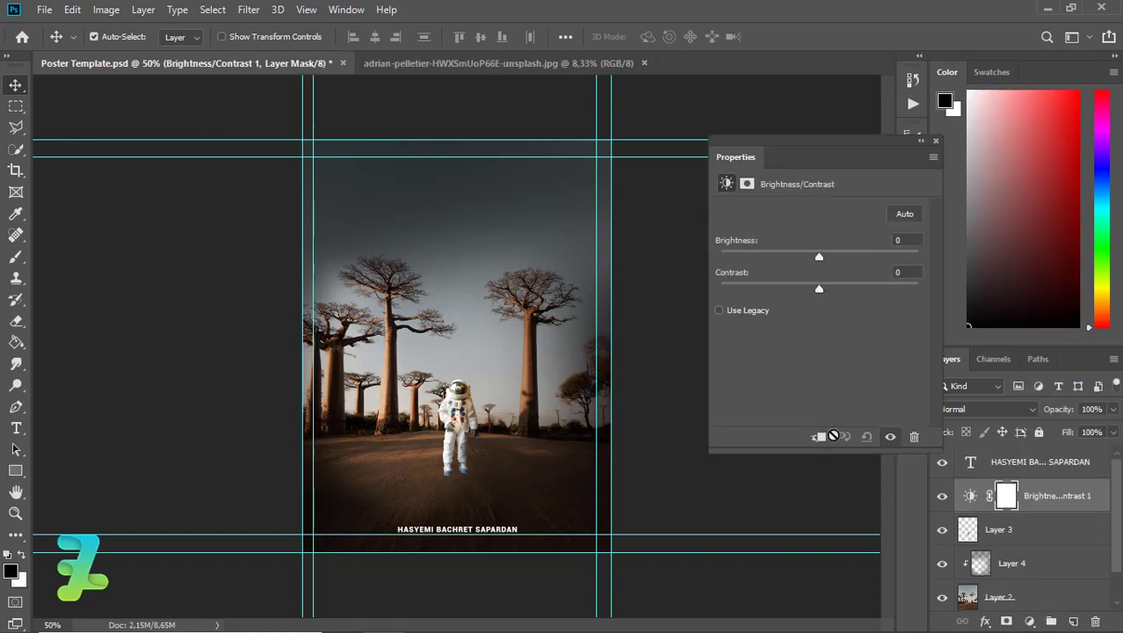
{"action": "key", "text": "ctrl+alt+g"}
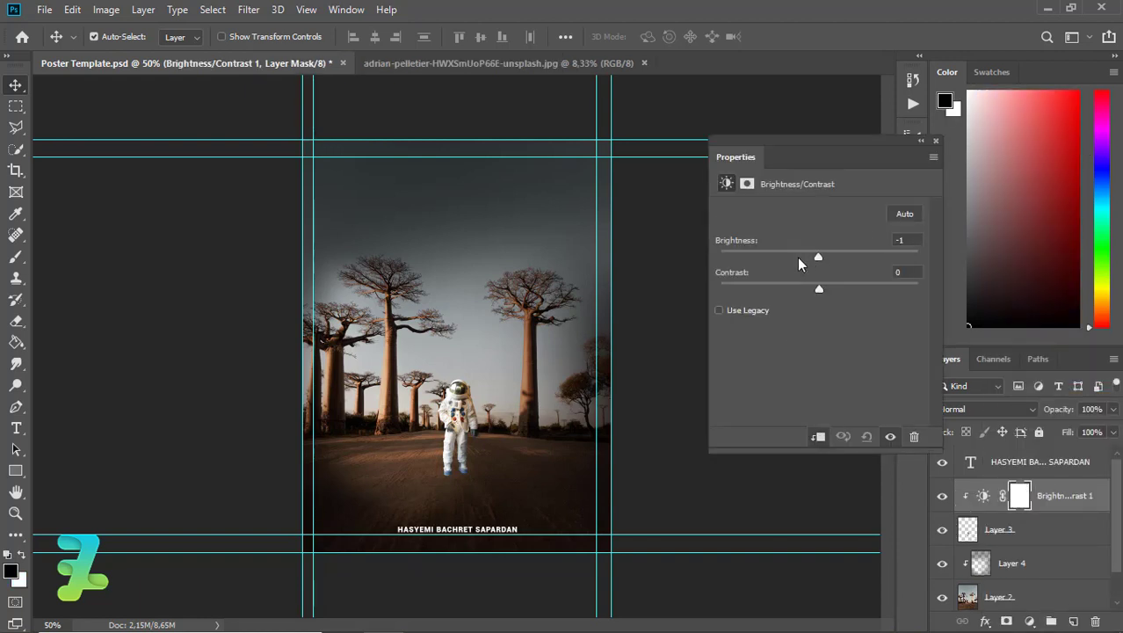
{"action": "mouse_move", "coordinate": [799, 263]}
{"action": "left_mouse_down"}
{"action": "mouse_move", "coordinate": [742, 261]}
{"action": "mouse_move", "coordinate": [758, 261]}
{"action": "left_mouse_up"}
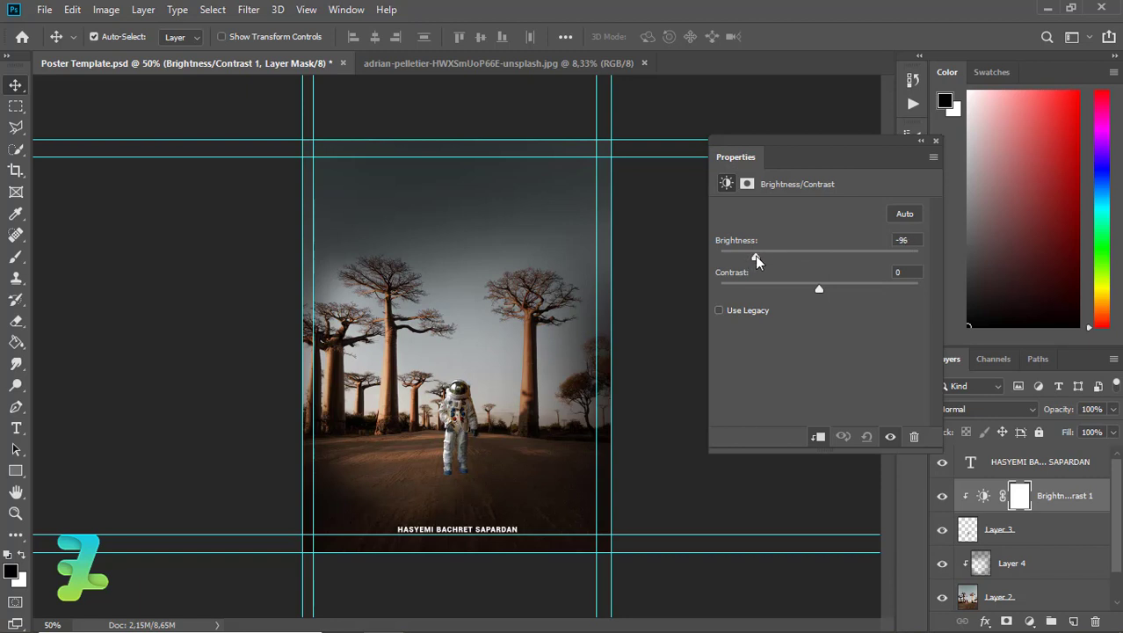
{"action": "left_click_drag", "start_coordinate": [817, 288], "coordinate": [853, 300]}
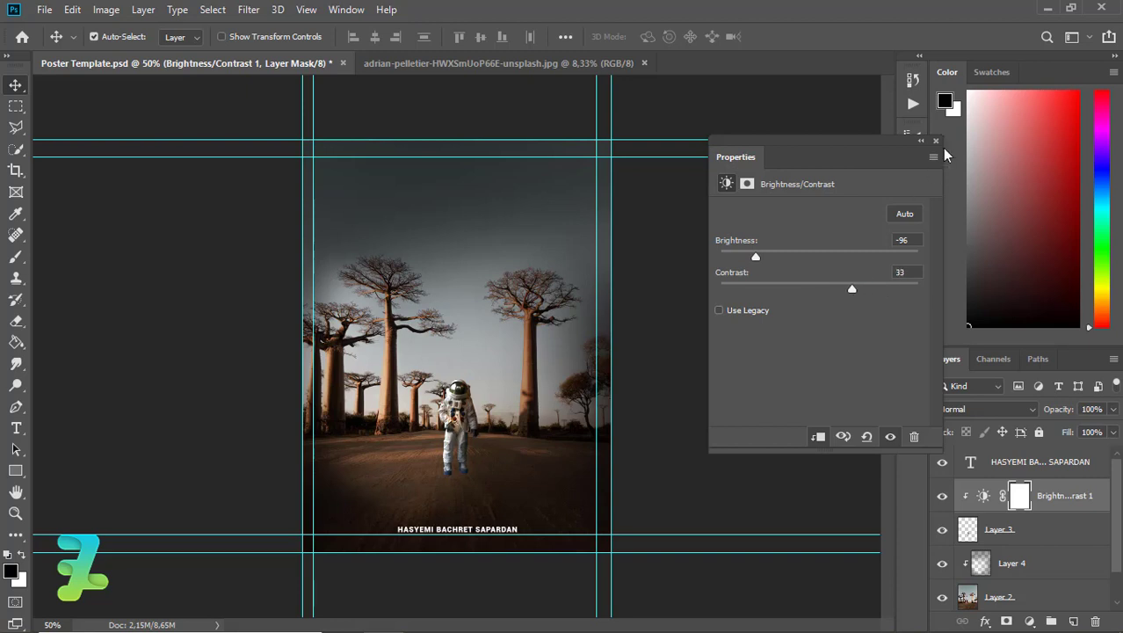
{"action": "left_click", "coordinate": [1019, 498]}
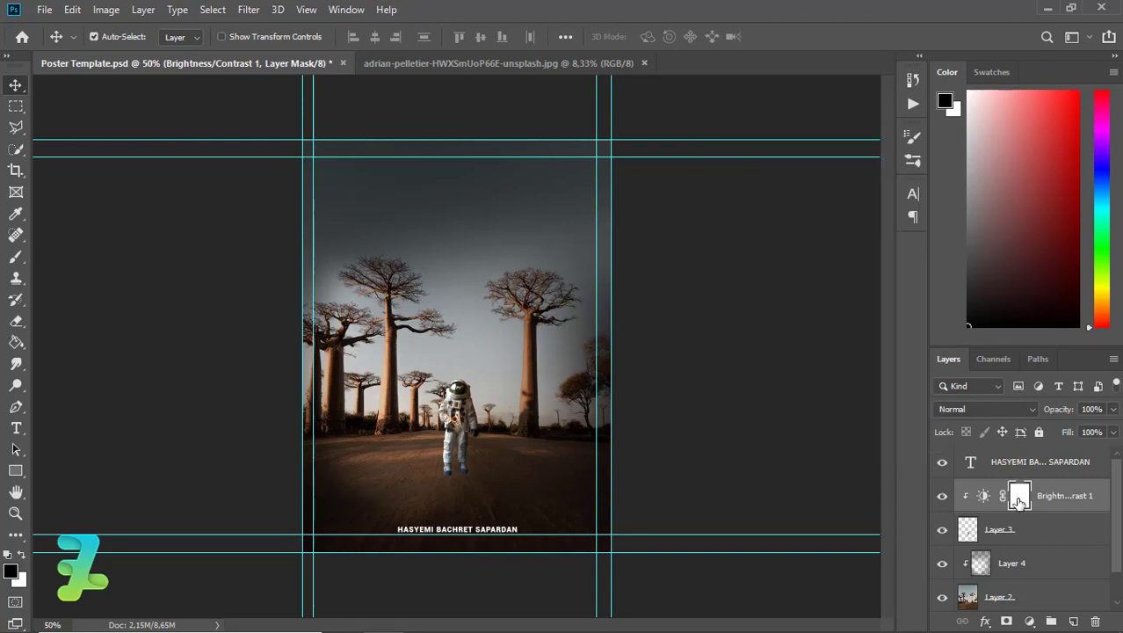
- Paint out part of the adjustment mask with a 53% black brush, then reselect Layer 3
{"action": "left_click", "coordinate": [15, 256]}
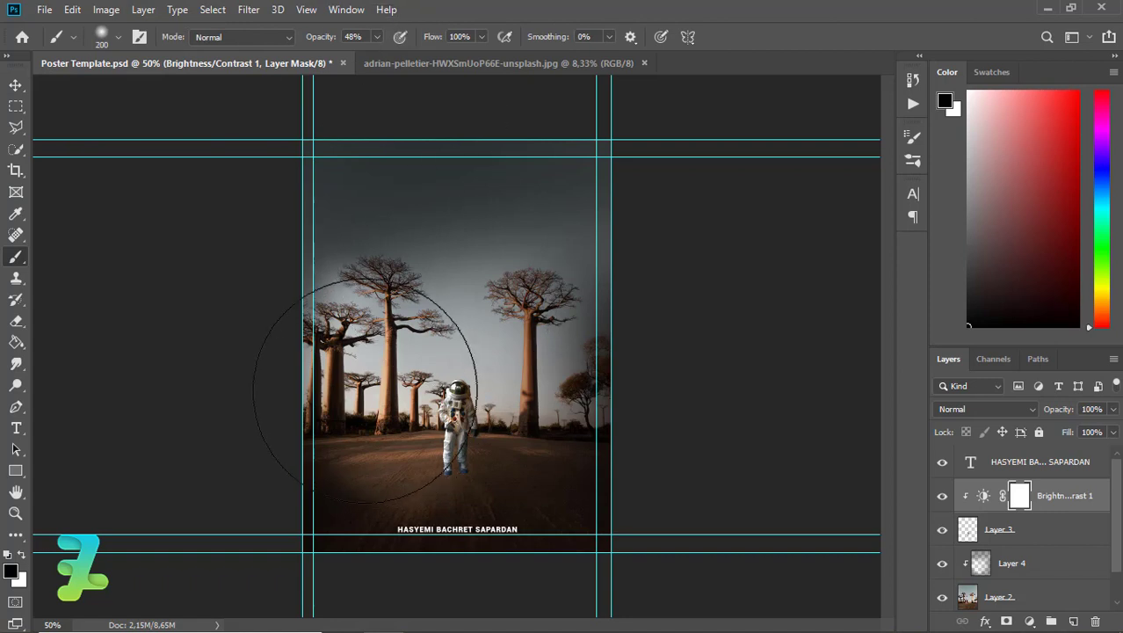
{"action": "left_click", "coordinate": [375, 37]}
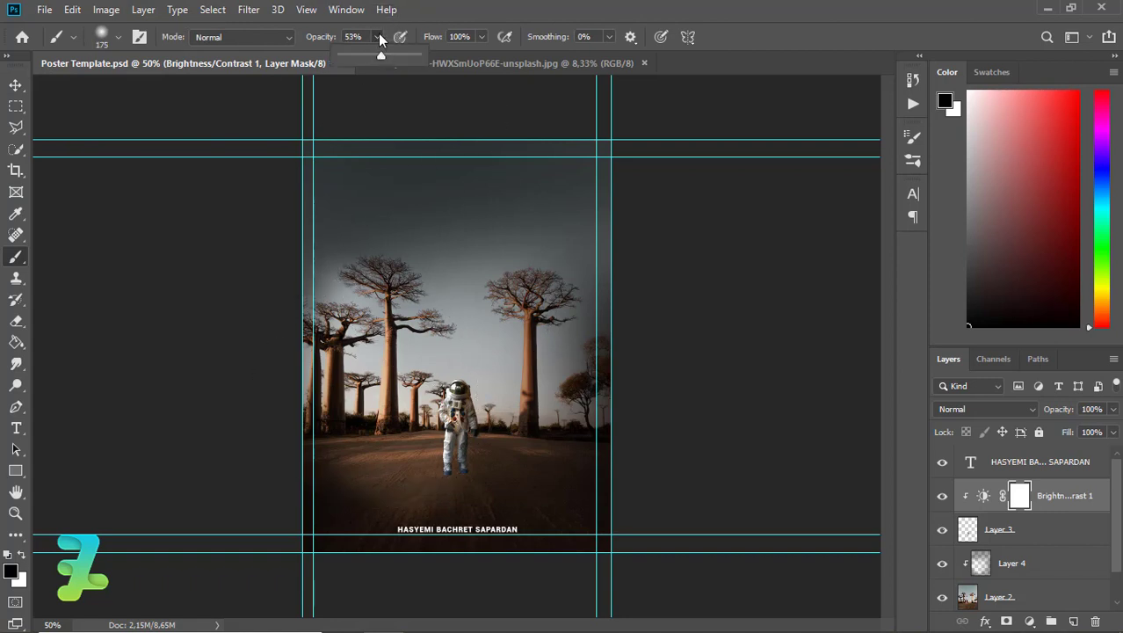
{"action": "left_click", "coordinate": [416, 454]}
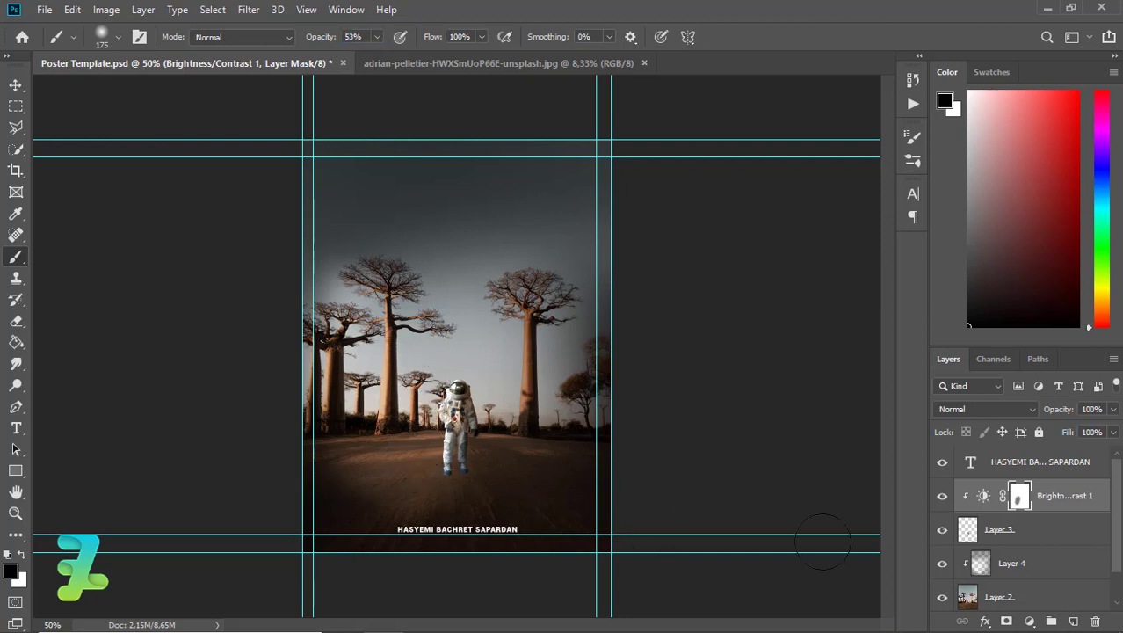
{"action": "left_click", "coordinate": [970, 538]}
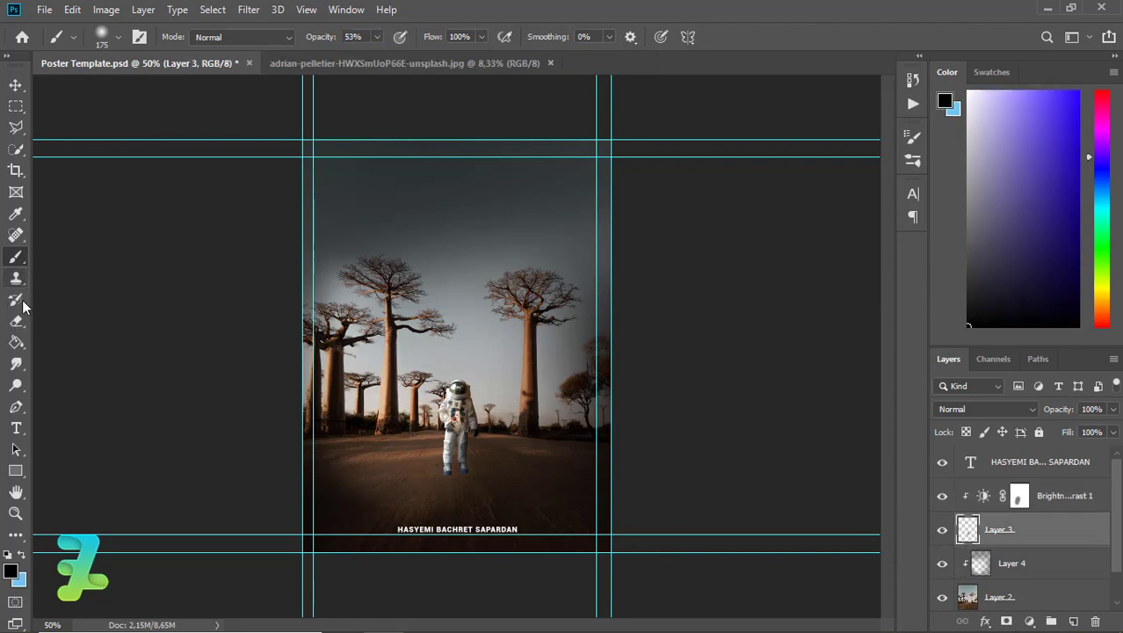
- Burn shadows at 34% midtones exposure around the astronaut's legs and feet on Layer 3
{"action": "left_click", "coordinate": [20, 372]}
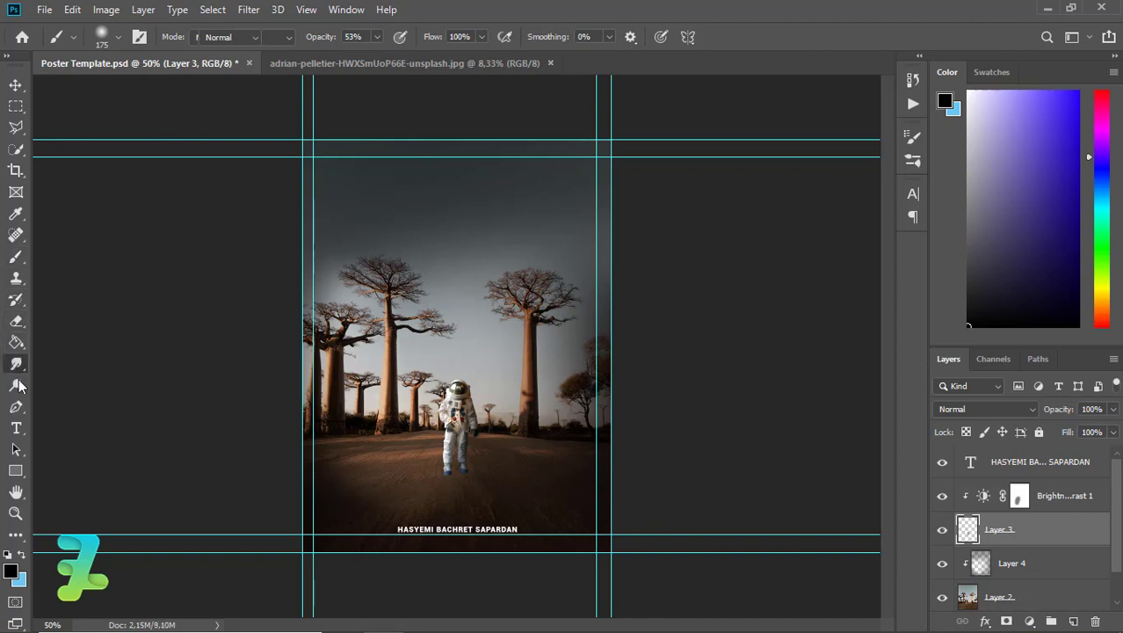
{"action": "right_click", "coordinate": [16, 363]}
{"action": "left_click", "coordinate": [16, 385]}
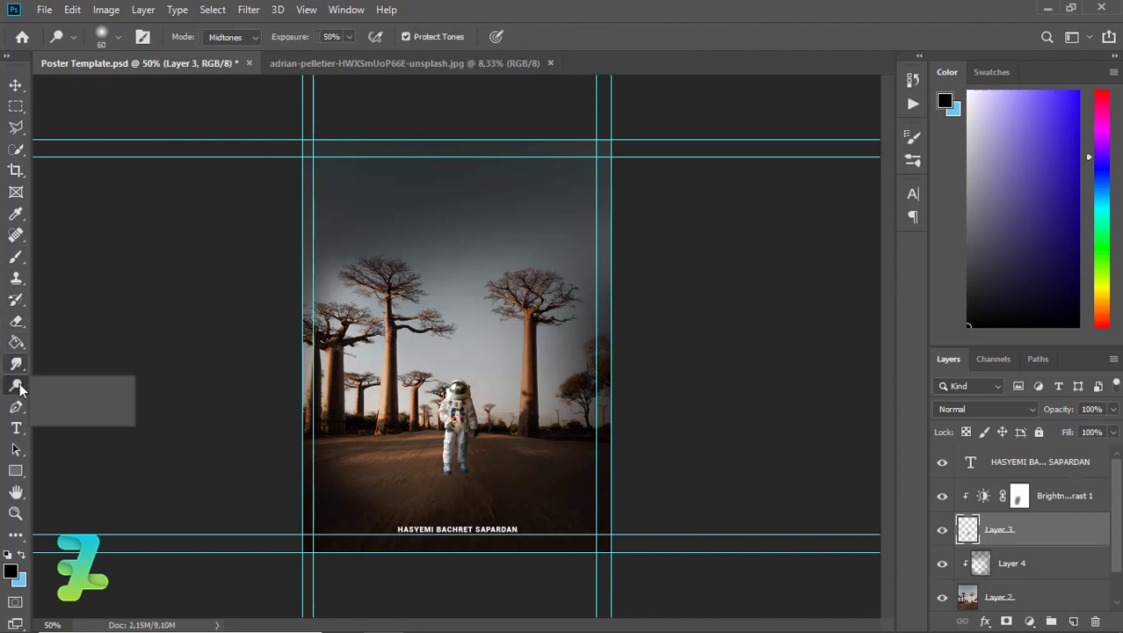
{"action": "right_click", "coordinate": [16, 385]}
{"action": "left_click", "coordinate": [53, 401]}
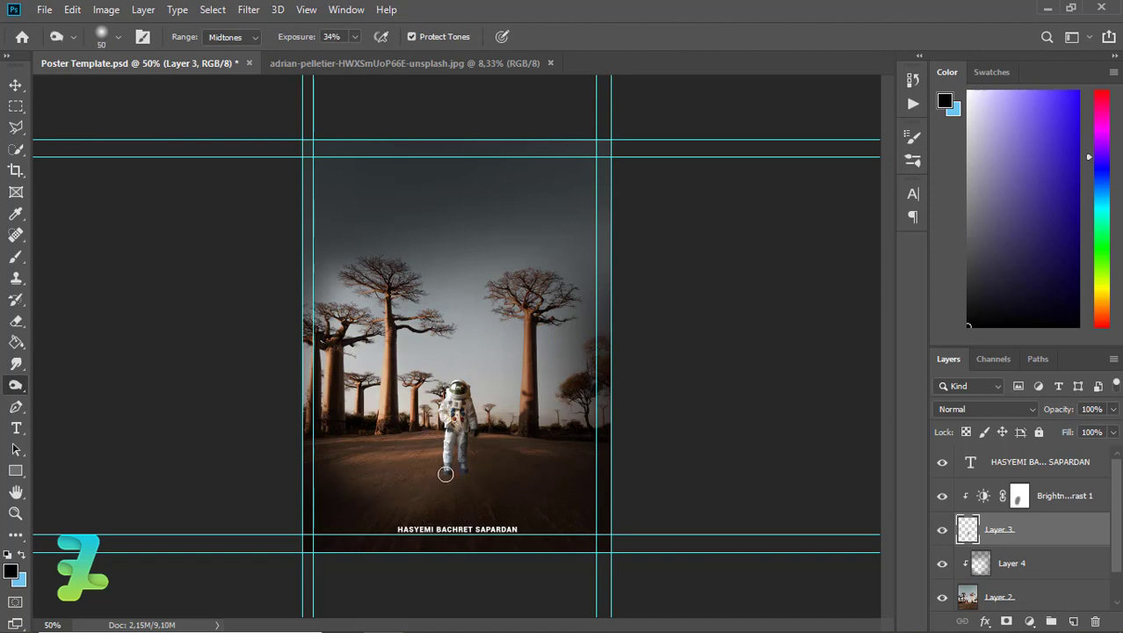
{"action": "left_click_drag", "start_coordinate": [446, 480], "coordinate": [467, 469]}
{"action": "left_click", "coordinate": [15, 86]}
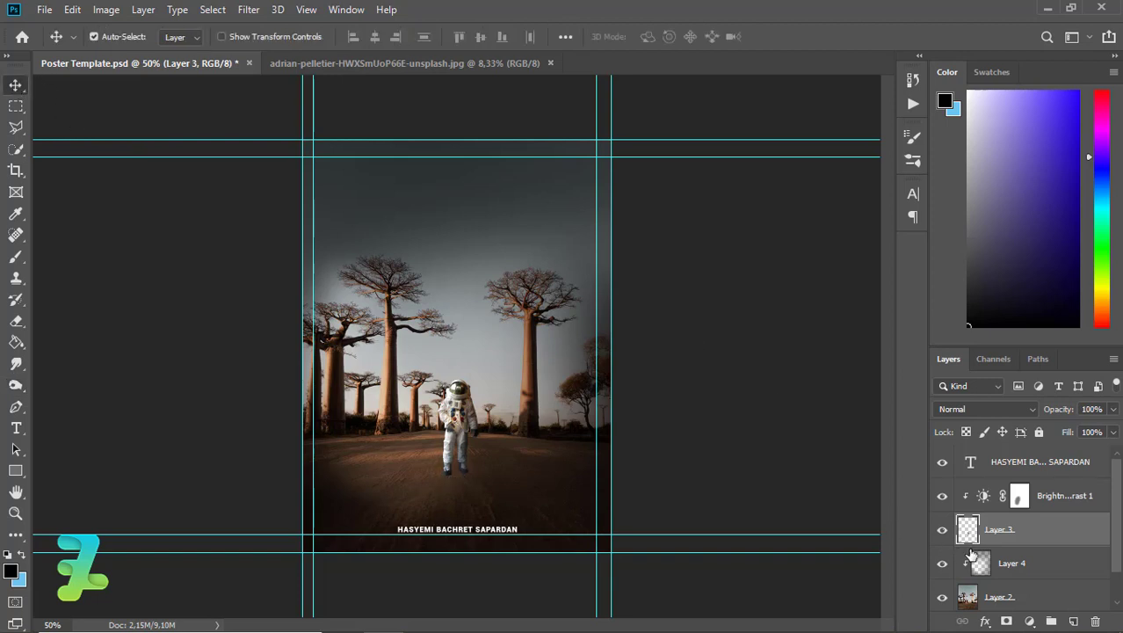
- Add a Hue/Saturation layer clipped to Layer 4 with hue −1, saturation +17, lightness +1
{"action": "left_click", "coordinate": [980, 563]}
{"action": "left_click", "coordinate": [1030, 622]}
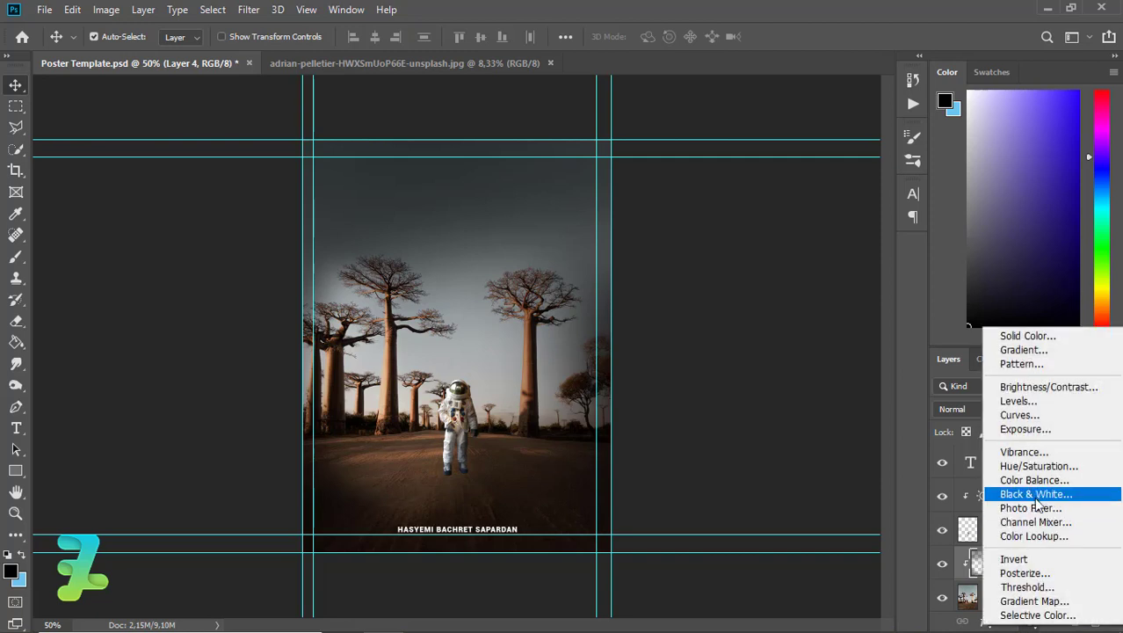
{"action": "left_click", "coordinate": [1028, 464]}
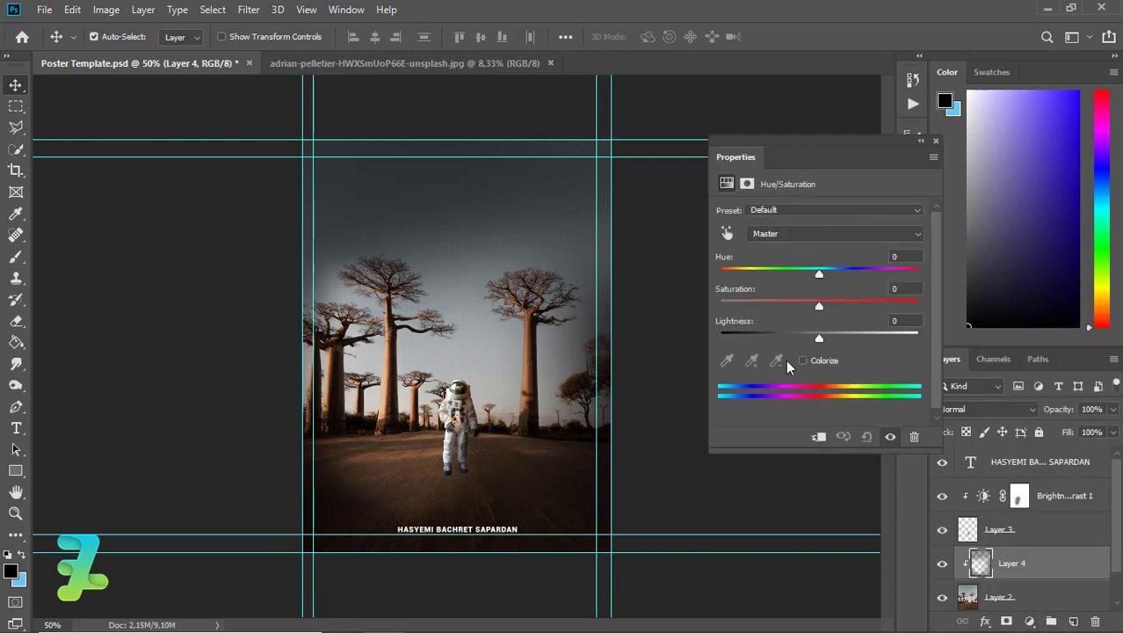
{"action": "left_click", "coordinate": [818, 437]}
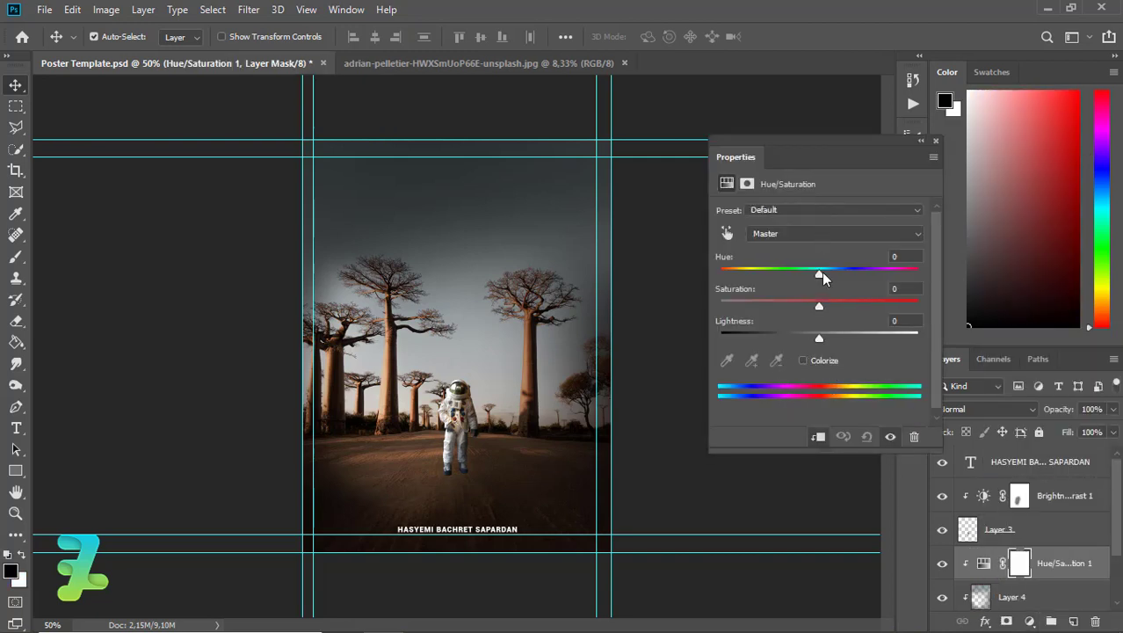
{"action": "mouse_move", "coordinate": [819, 275]}
{"action": "left_mouse_down"}
{"action": "mouse_move", "coordinate": [798, 277]}
{"action": "mouse_move", "coordinate": [849, 272]}
{"action": "mouse_move", "coordinate": [810, 276]}
{"action": "mouse_move", "coordinate": [827, 275]}
{"action": "mouse_move", "coordinate": [824, 304]}
{"action": "mouse_move", "coordinate": [872, 305]}
{"action": "mouse_move", "coordinate": [846, 312]}
{"action": "mouse_move", "coordinate": [841, 336]}
{"action": "mouse_move", "coordinate": [819, 338]}
{"action": "left_mouse_up"}
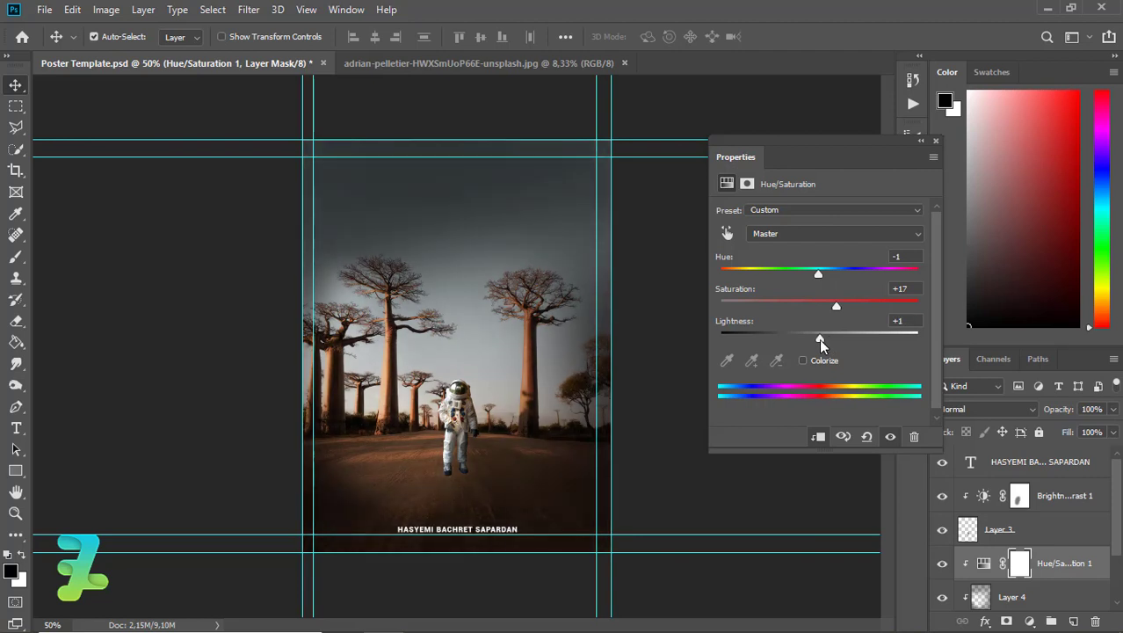
{"action": "left_click", "coordinate": [936, 142]}
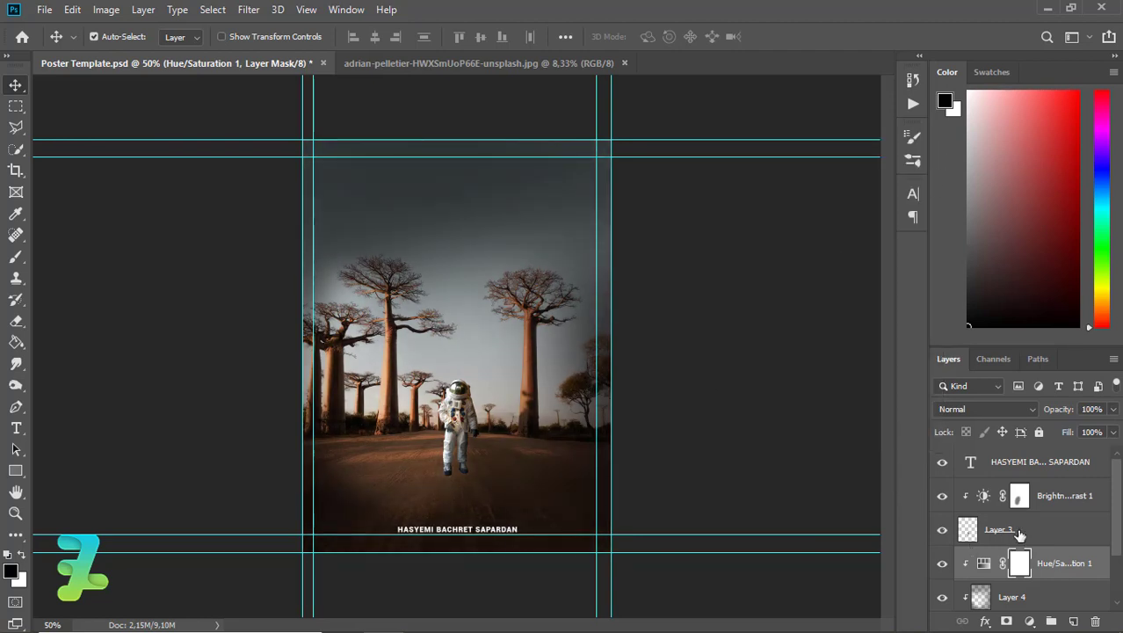
- Duplicate the astronaut Layer 3
{"action": "left_click", "coordinate": [1031, 621]}
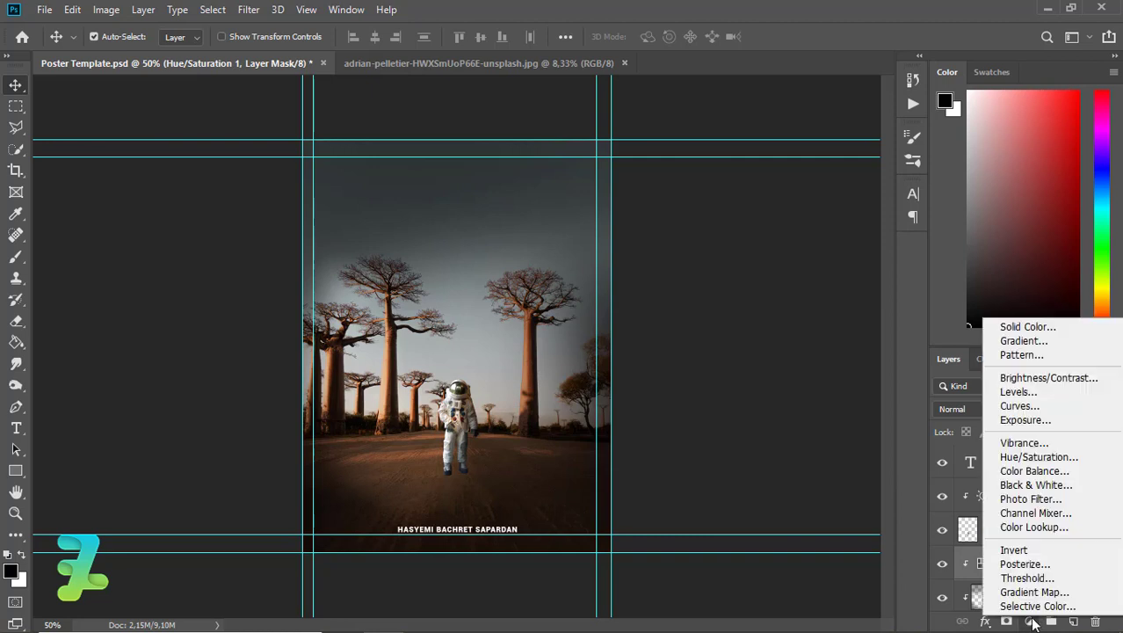
{"action": "left_click", "coordinate": [970, 540]}
{"action": "left_click", "coordinate": [969, 540]}
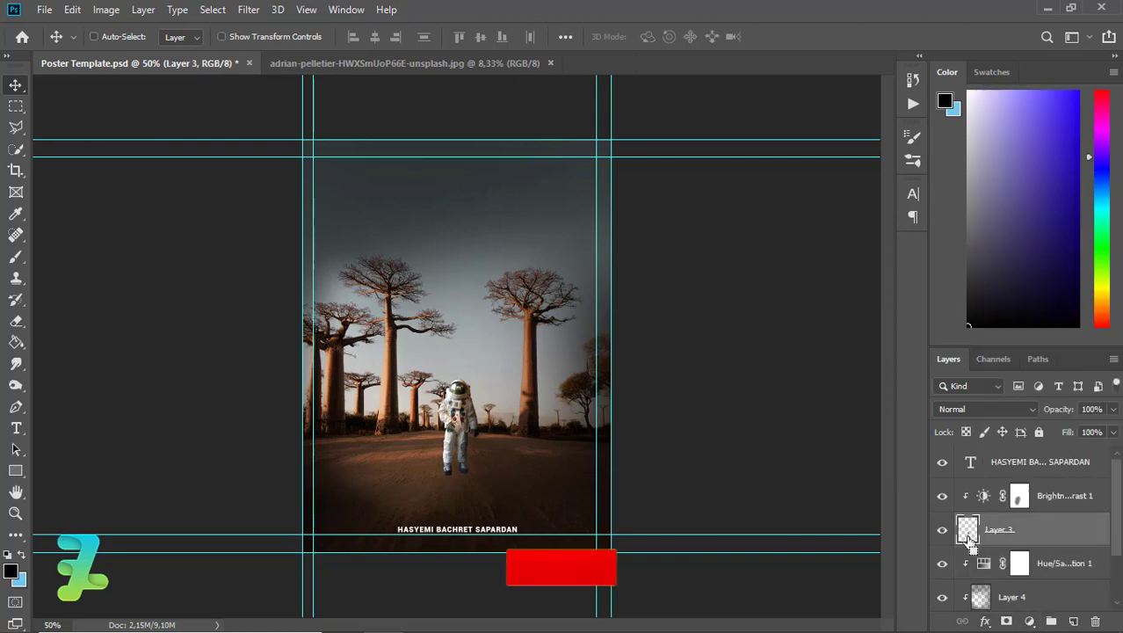
{"action": "key", "text": "ctrl+j"}
- Give the original Layer 3 a black Color Overlay and move the silhouette beside the astronaut
{"action": "left_click", "coordinate": [973, 562]}
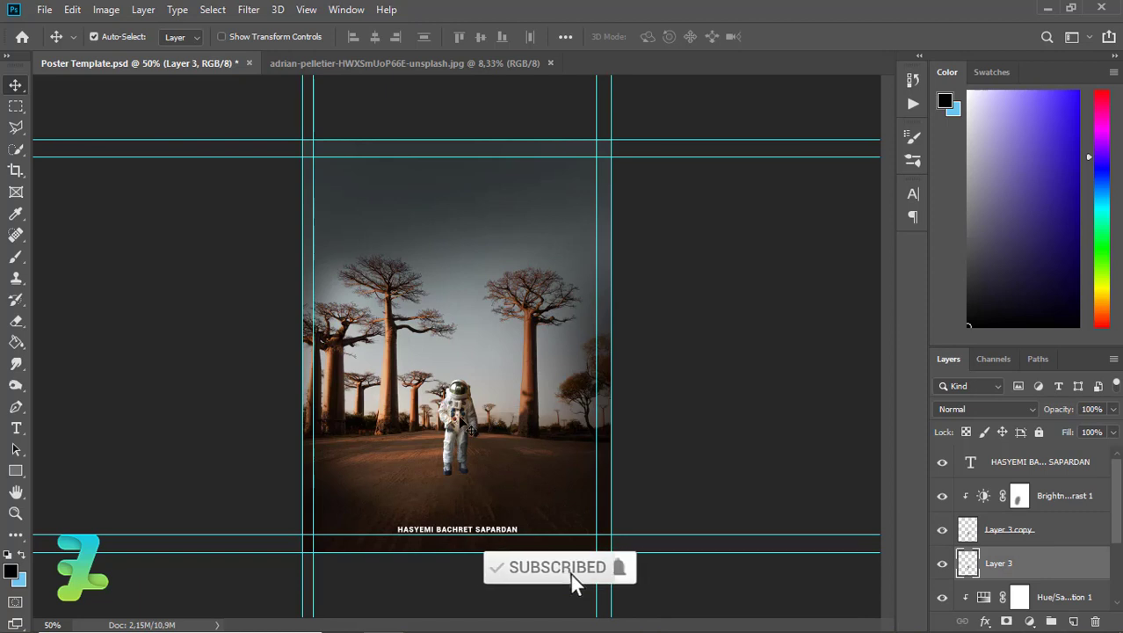
{"action": "double_click", "coordinate": [1077, 573]}
{"action": "left_click", "coordinate": [491, 439]}
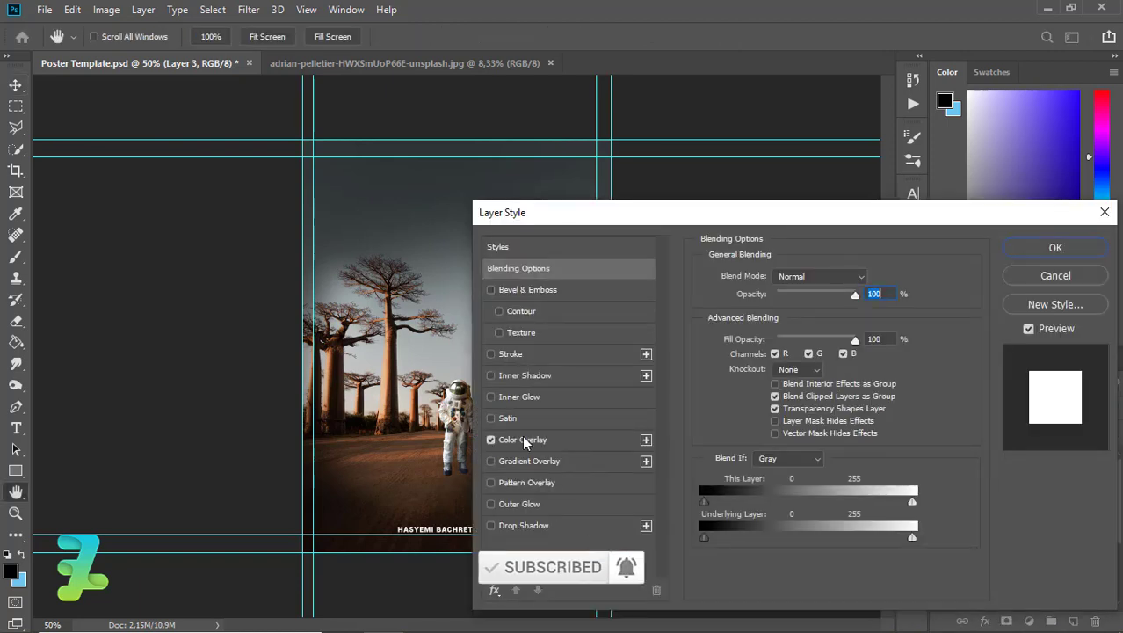
{"action": "left_click", "coordinate": [864, 279]}
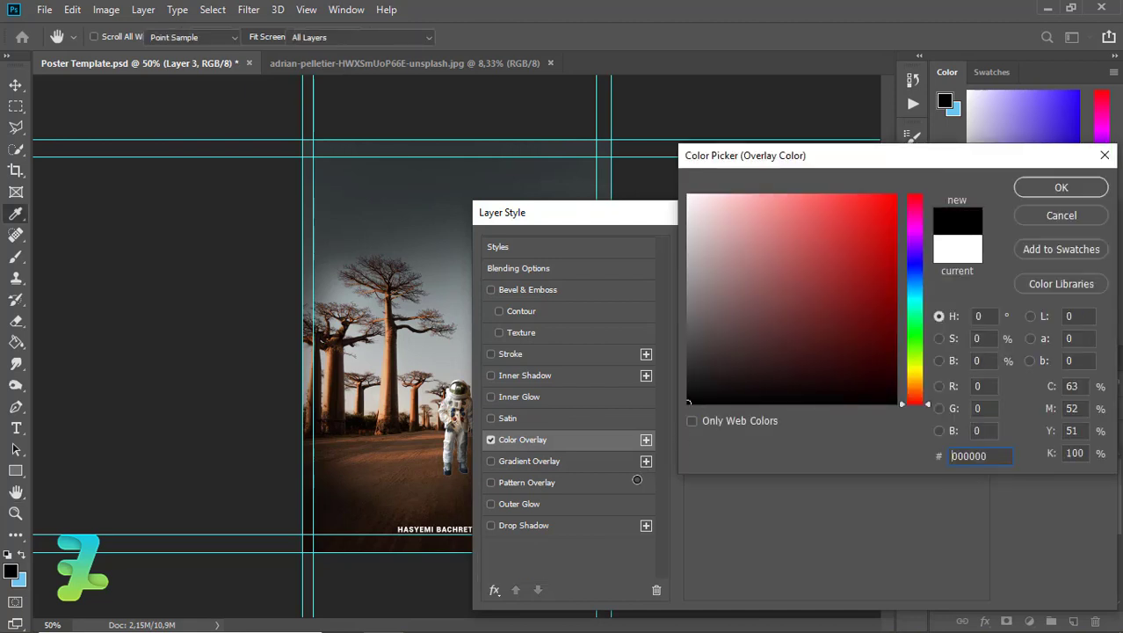
{"action": "left_click", "coordinate": [1046, 189]}
{"action": "left_click", "coordinate": [1025, 248]}
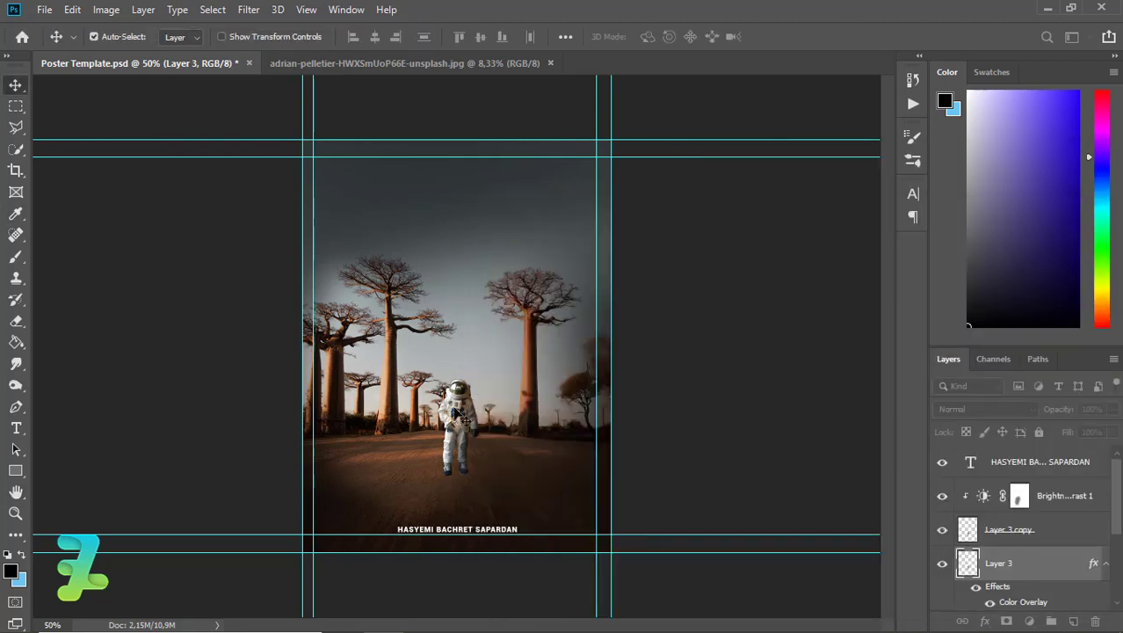
{"action": "left_click_drag", "start_coordinate": [457, 413], "coordinate": [481, 416]}
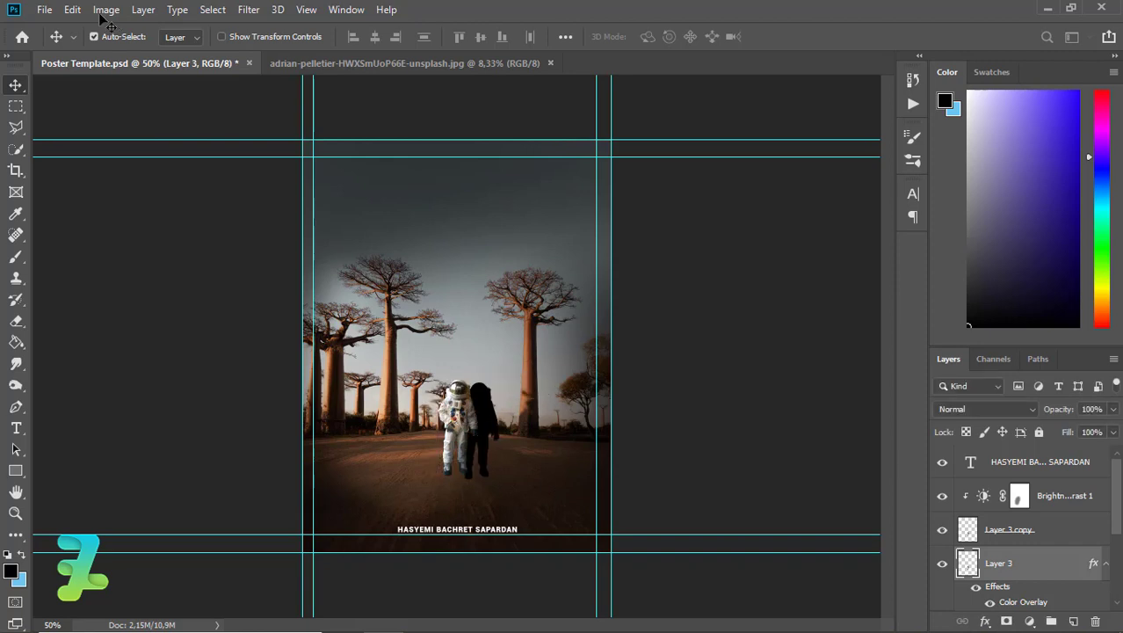
- Perspective-transform the black silhouette flat onto the road, stretching right from the astronaut's feet
{"action": "left_click", "coordinate": [72, 9]}
{"action": "mouse_move", "coordinate": [125, 385]}
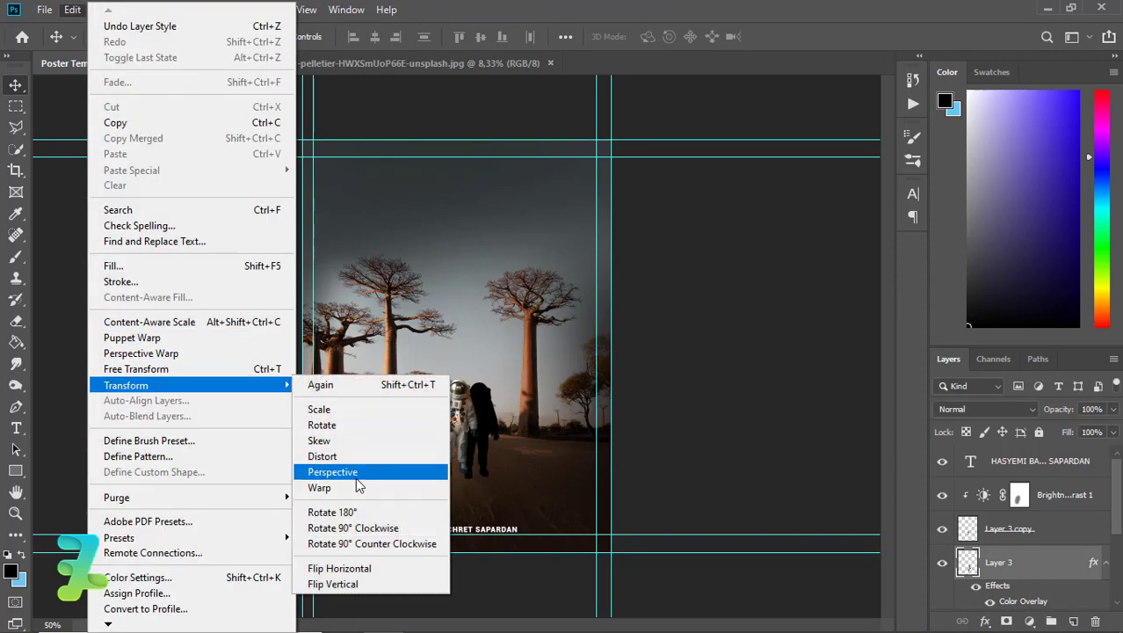
{"action": "left_click", "coordinate": [345, 455]}
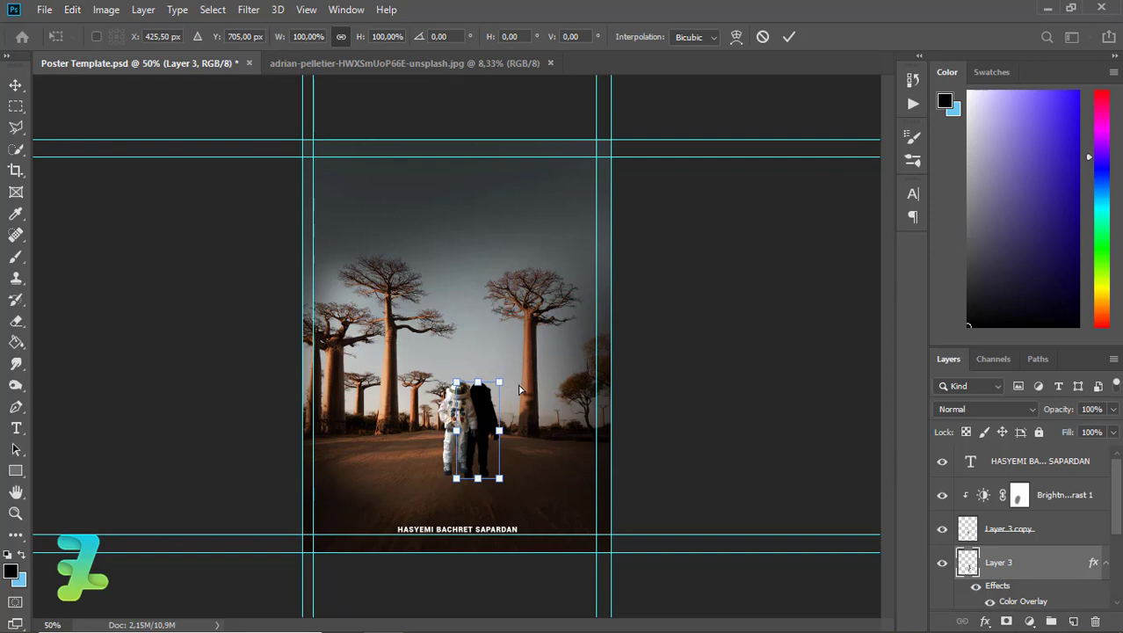
{"action": "mouse_move", "coordinate": [499, 384]}
{"action": "left_mouse_down"}
{"action": "mouse_move", "coordinate": [552, 428]}
{"action": "mouse_move", "coordinate": [602, 440]}
{"action": "mouse_move", "coordinate": [587, 384]}
{"action": "mouse_move", "coordinate": [513, 426]}
{"action": "mouse_move", "coordinate": [519, 453]}
{"action": "mouse_move", "coordinate": [512, 440]}
{"action": "mouse_move", "coordinate": [536, 459]}
{"action": "mouse_move", "coordinate": [539, 427]}
{"action": "mouse_move", "coordinate": [552, 451]}
{"action": "mouse_move", "coordinate": [546, 483]}
{"action": "left_mouse_up"}
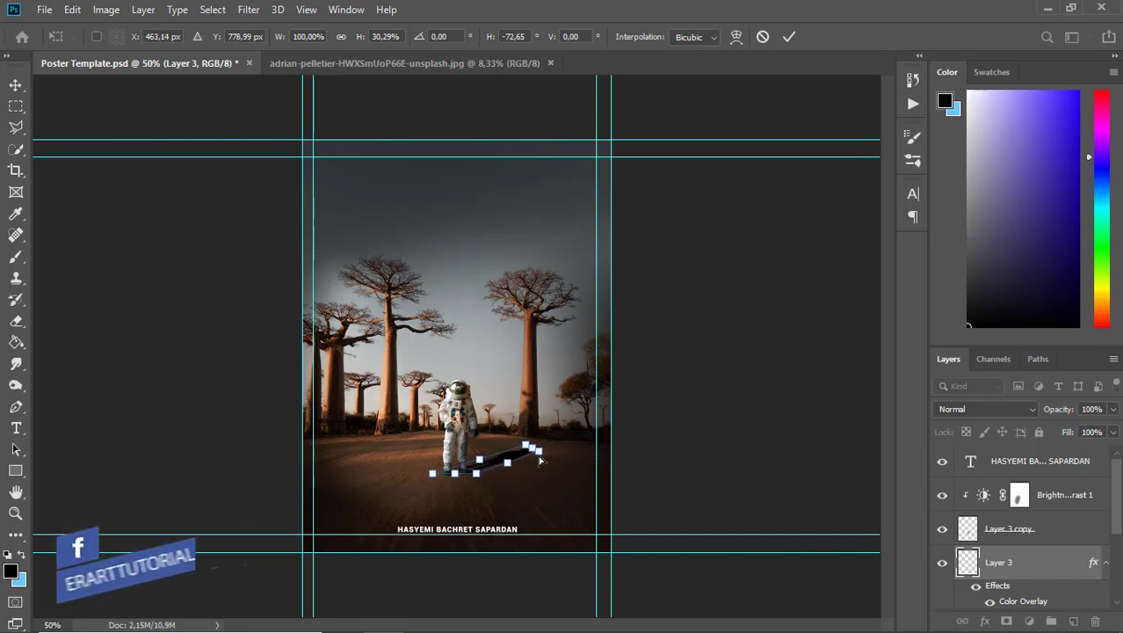
{"action": "mouse_move", "coordinate": [547, 482]}
{"action": "left_mouse_down"}
{"action": "mouse_move", "coordinate": [533, 452]}
{"action": "mouse_move", "coordinate": [546, 454]}
{"action": "left_mouse_up"}
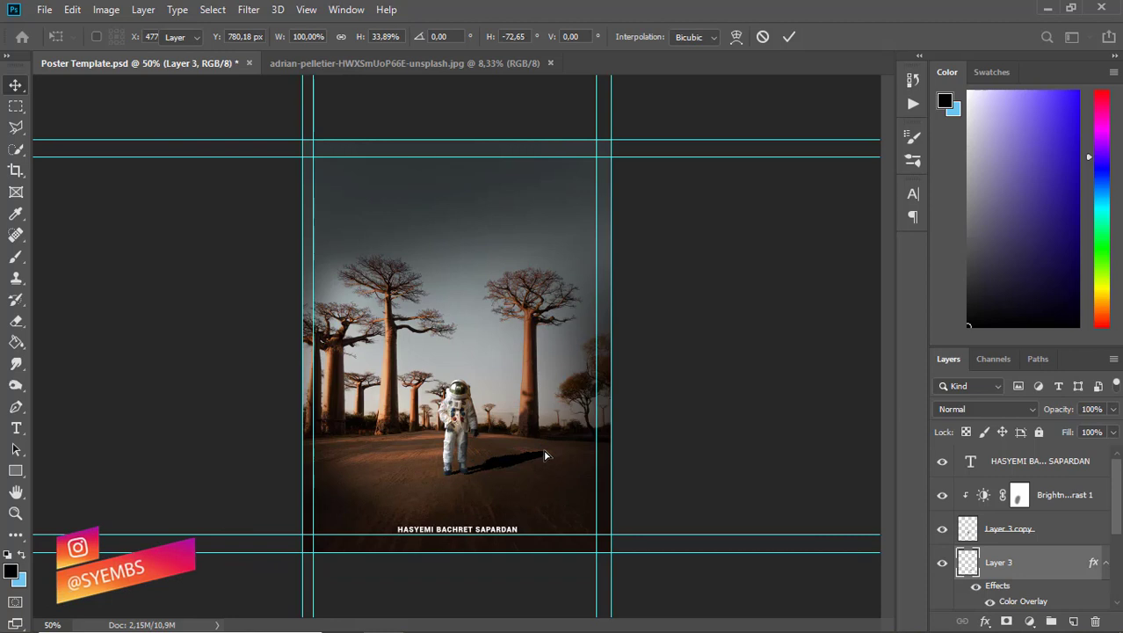
{"action": "key", "text": "Return"}
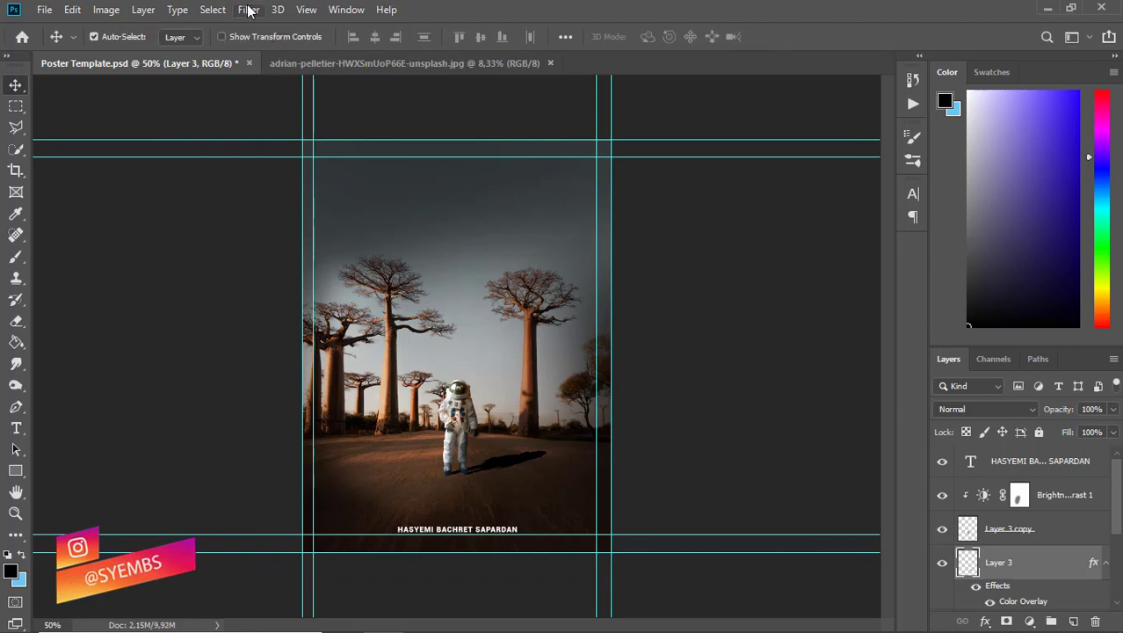
- Soften the astronaut's cast shadow with a Gaussian Blur of about 2.9 px
{"action": "left_click", "coordinate": [247, 10]}
{"action": "mouse_move", "coordinate": [258, 196]}
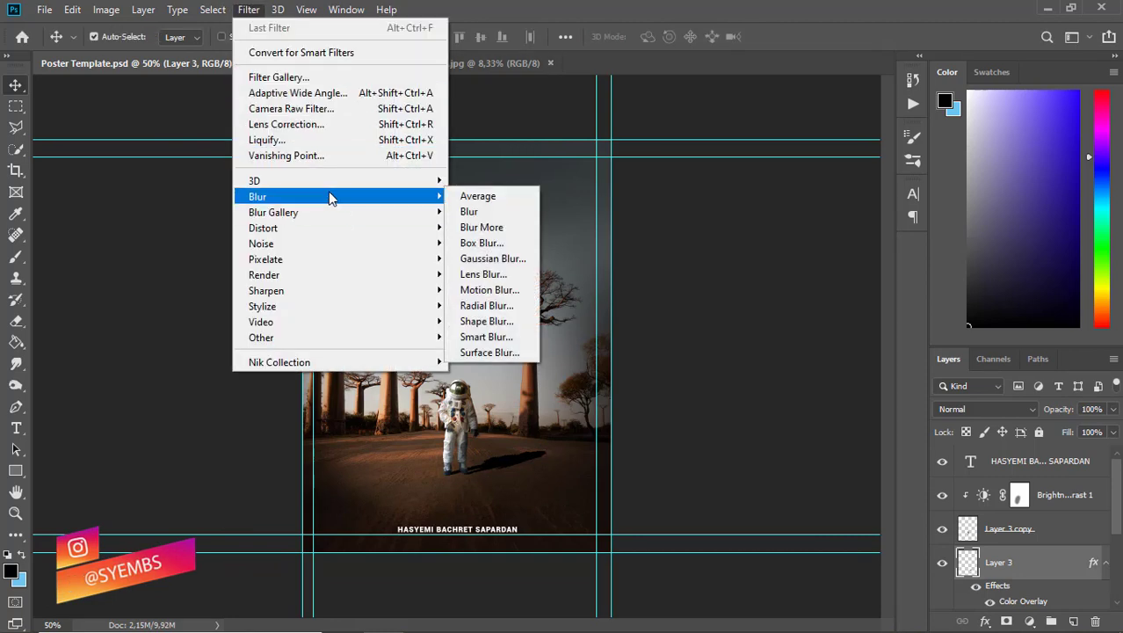
{"action": "left_click", "coordinate": [494, 259]}
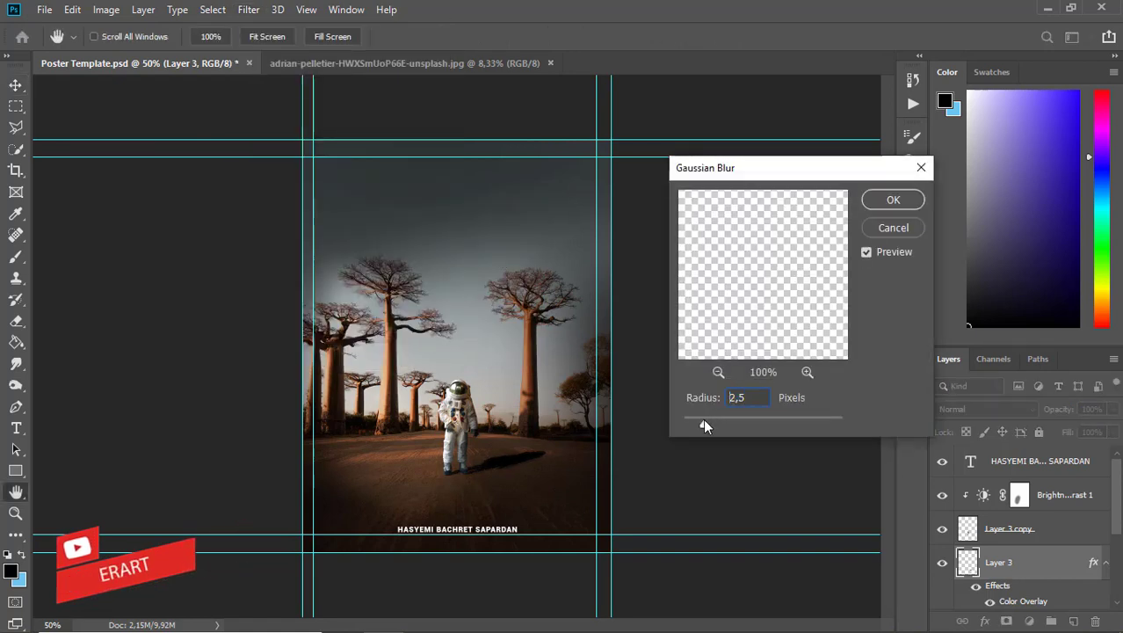
{"action": "left_click_drag", "start_coordinate": [700, 426], "coordinate": [707, 424]}
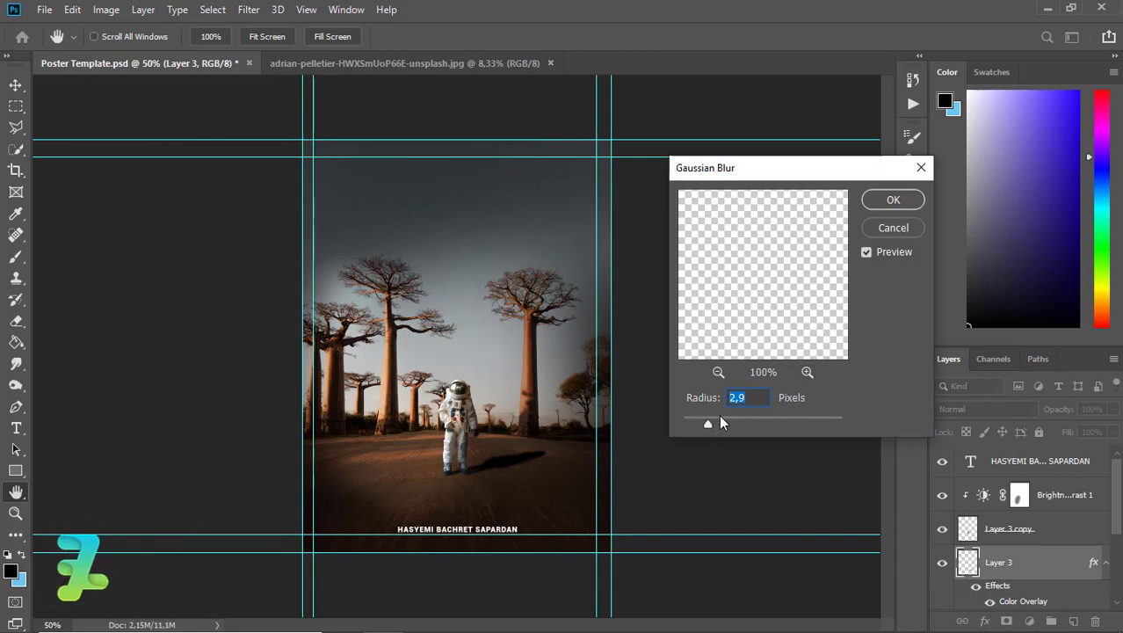
{"action": "left_click", "coordinate": [884, 201]}
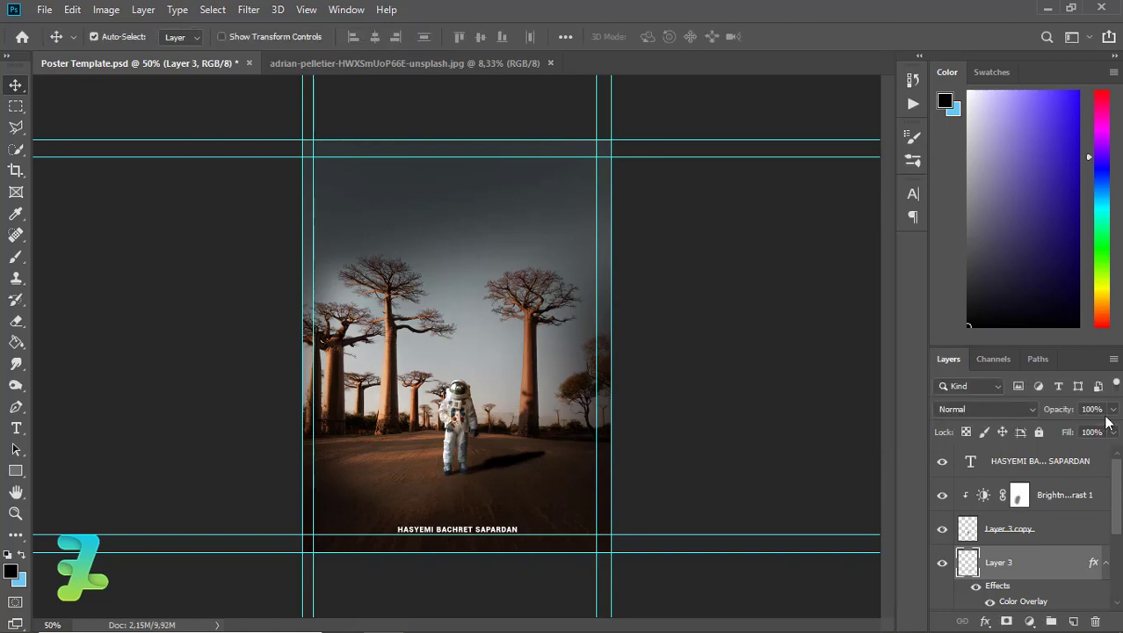
- Fade the shadow layer, Layer 3, to 48% opacity
{"action": "left_click", "coordinate": [1114, 410]}
{"action": "left_click_drag", "start_coordinate": [1109, 430], "coordinate": [1066, 431]}
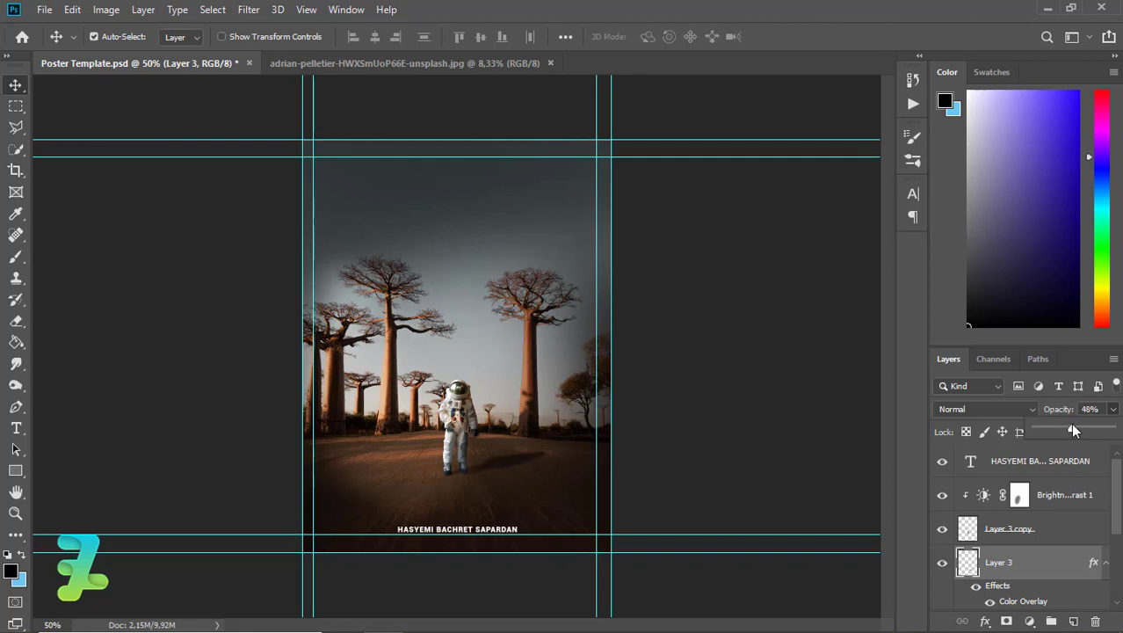
{"action": "left_click", "coordinate": [15, 87]}
{"action": "scroll", "coordinate": [1118, 517], "scroll_direction": "down", "scroll_amount": 3}
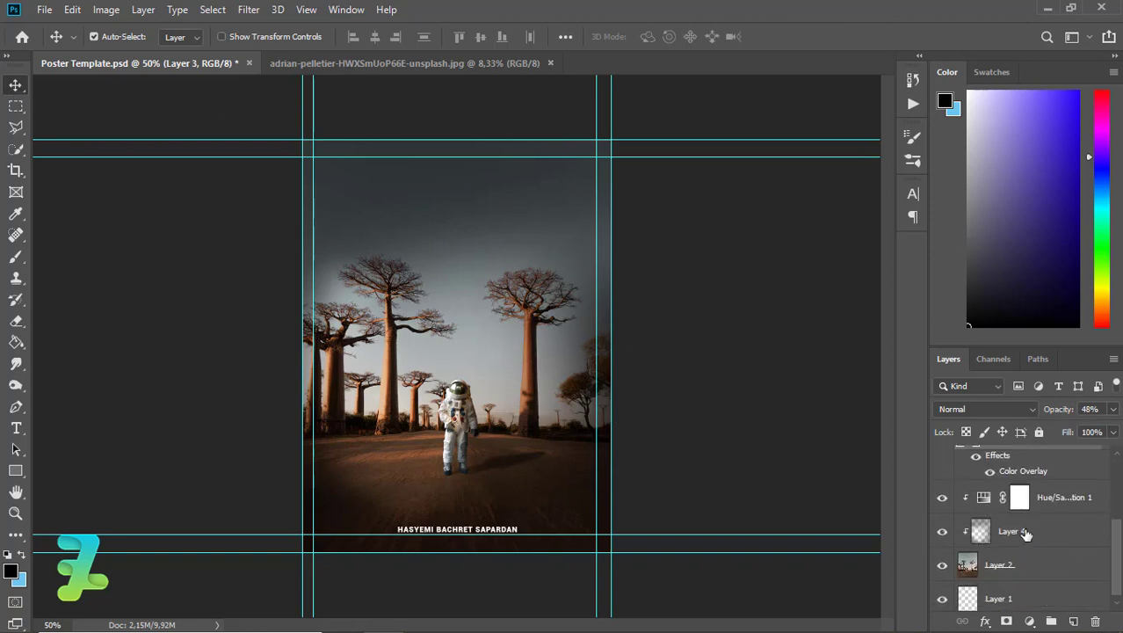
- Add a Curves 1 adjustment above Hue/Saturation 1 and pull the midpoint down to darken everything
{"action": "left_click", "coordinate": [1019, 497]}
{"action": "left_click", "coordinate": [1030, 621]}
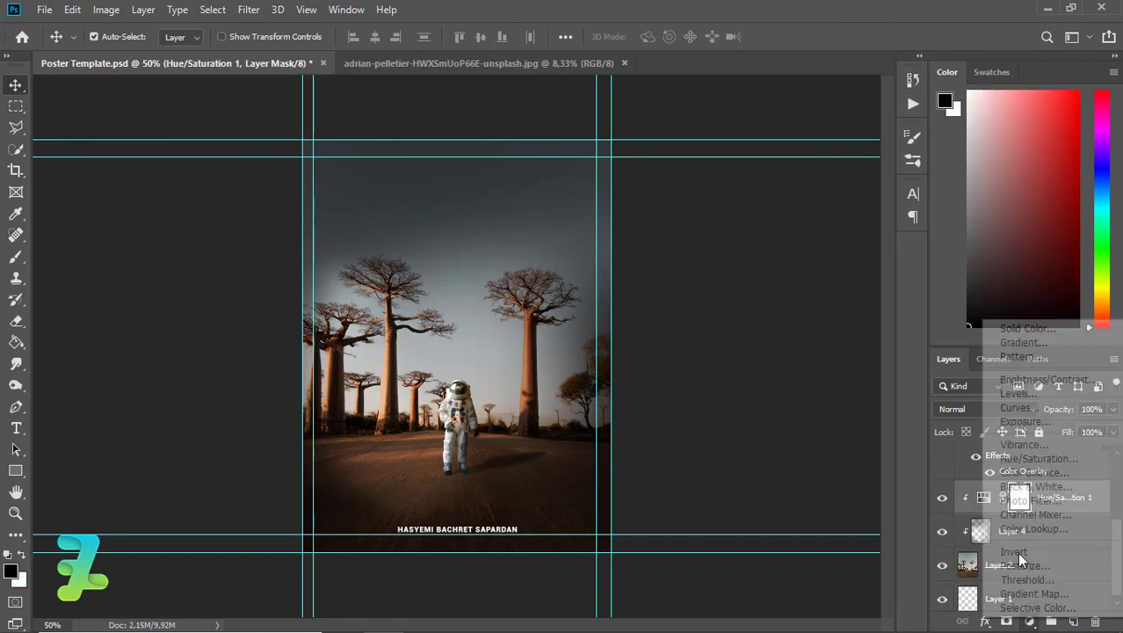
{"action": "left_click", "coordinate": [1018, 408]}
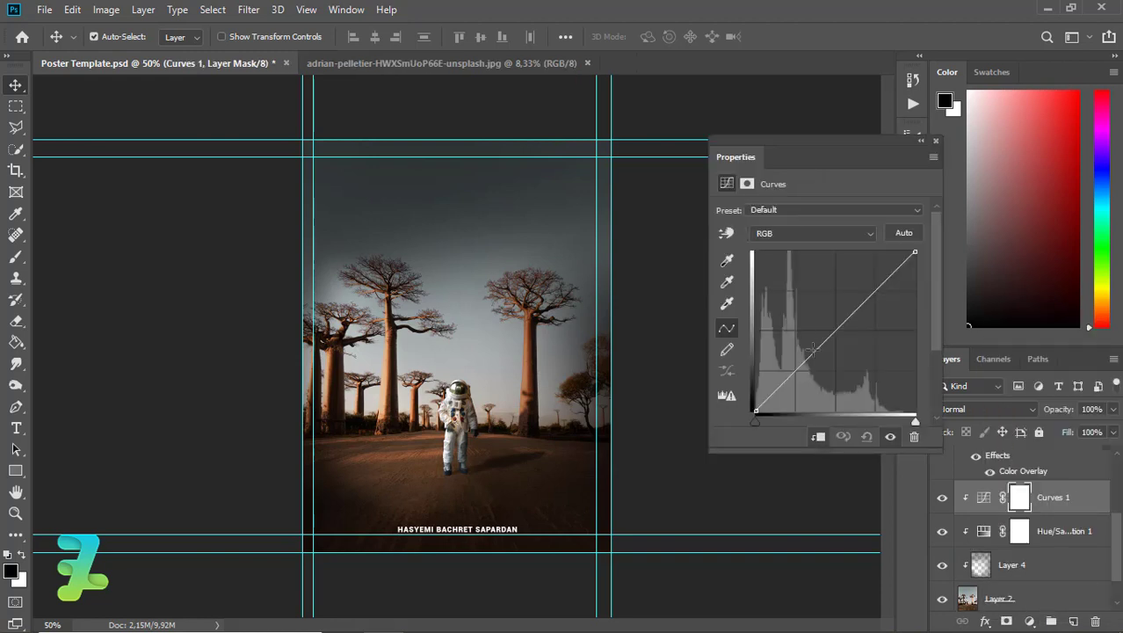
{"action": "left_click_drag", "start_coordinate": [797, 380], "coordinate": [802, 384]}
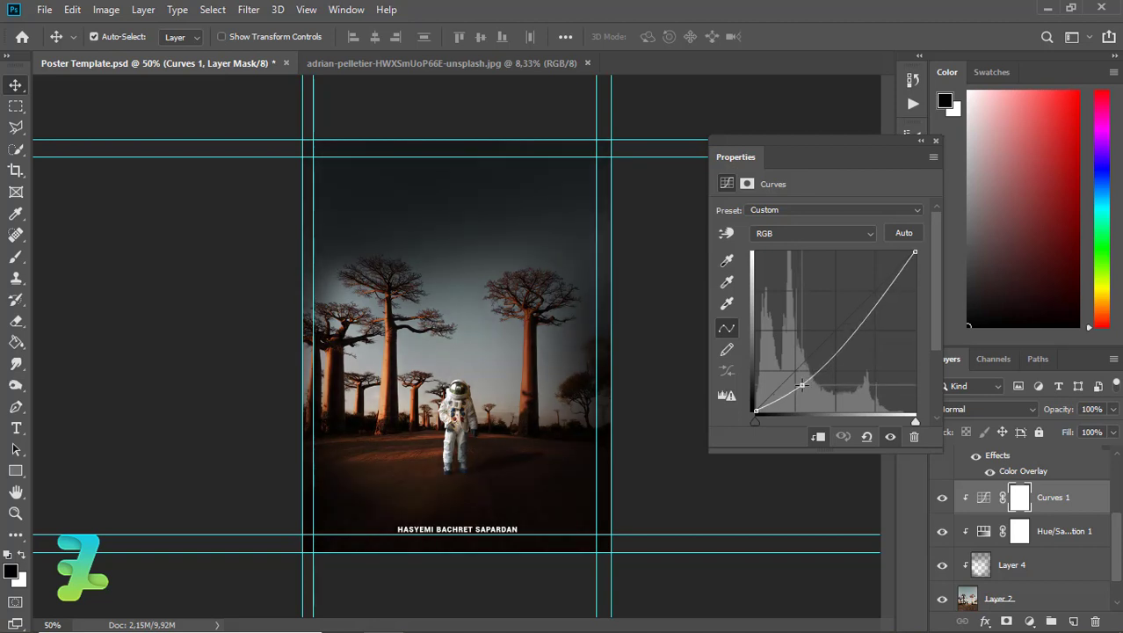
{"action": "left_click", "coordinate": [935, 142]}
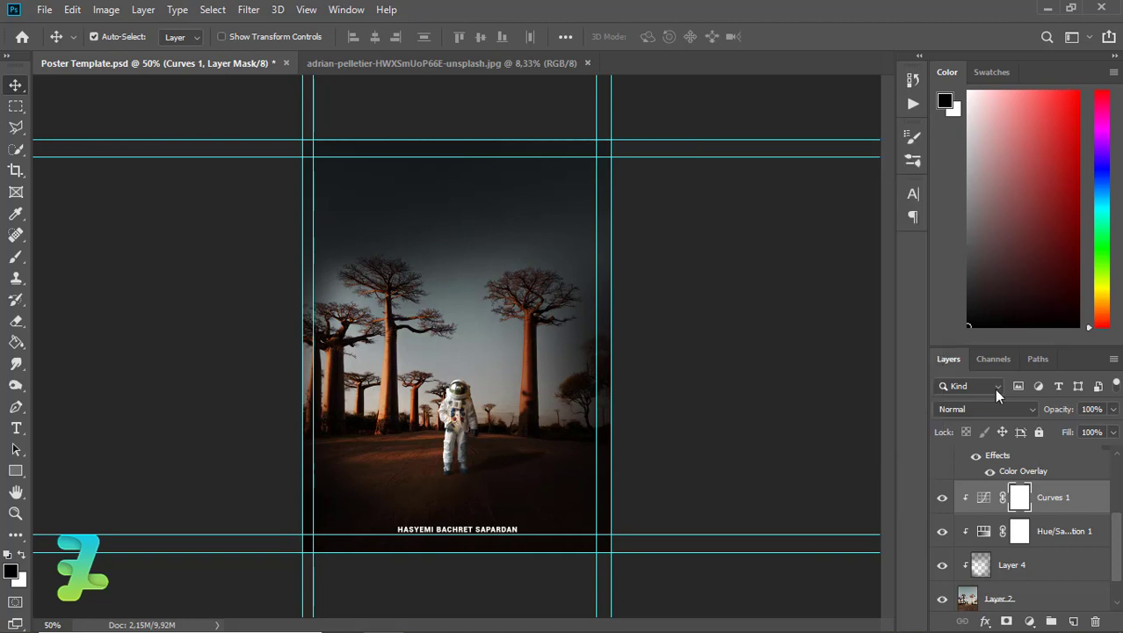
- Add a clipped Layer 5 and set a very light cyan brush colour
{"action": "left_click", "coordinate": [1076, 622]}
{"action": "right_click", "coordinate": [1068, 506]}
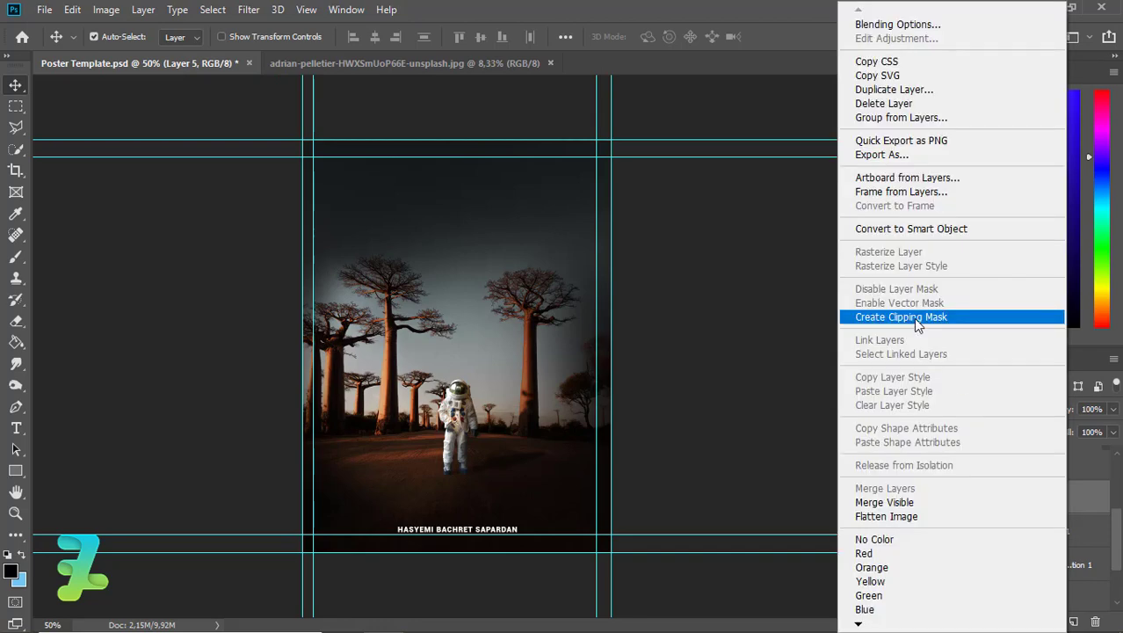
{"action": "left_click", "coordinate": [913, 317]}
{"action": "left_click", "coordinate": [16, 256]}
{"action": "left_click", "coordinate": [21, 555]}
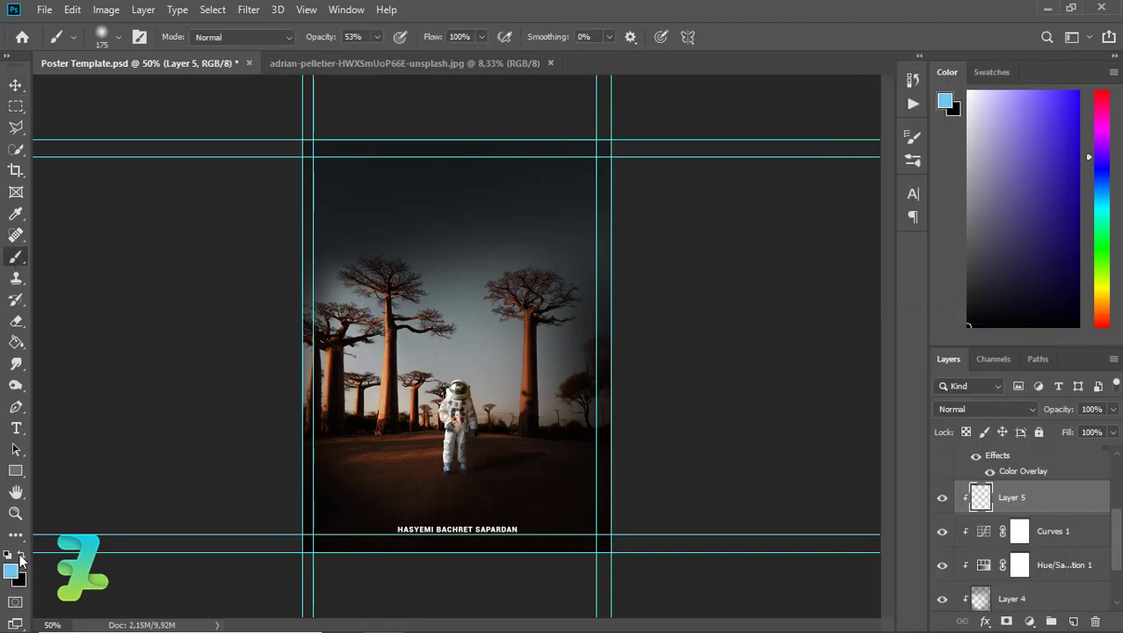
{"action": "left_click", "coordinate": [12, 572]}
{"action": "left_click_drag", "start_coordinate": [915, 283], "coordinate": [919, 310]}
{"action": "left_click_drag", "start_coordinate": [800, 203], "coordinate": [768, 181]}
{"action": "left_click", "coordinate": [1025, 190]}
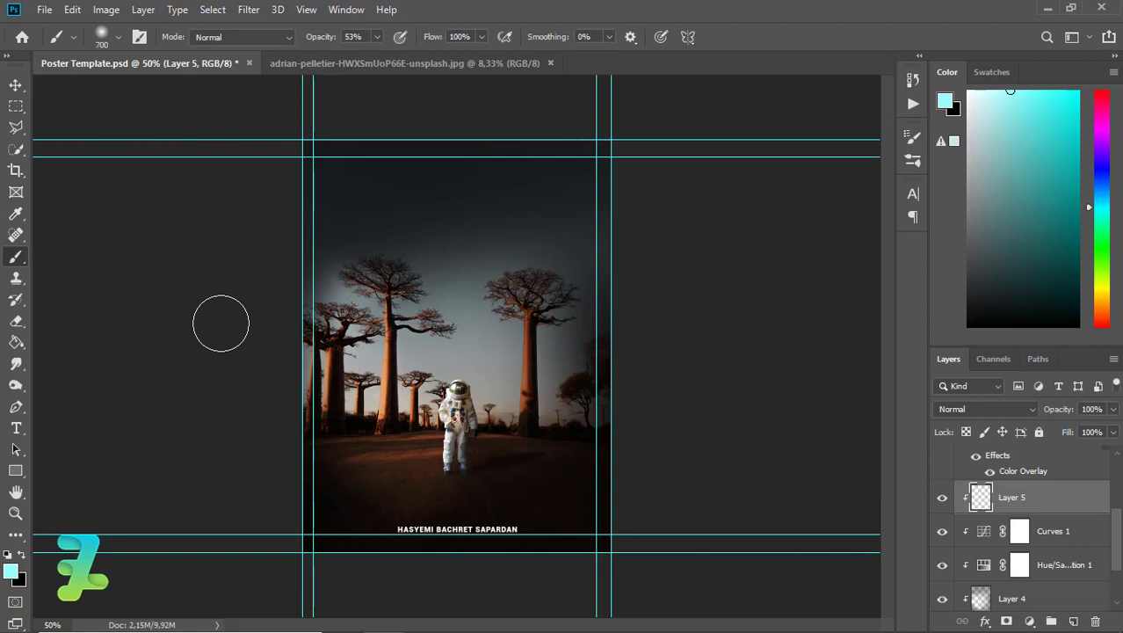
- With an enlarged soft brush, paint a cyan glow over the poster's left side
{"action": "key", "text": "bracketright"}
{"action": "key", "text": "bracketright"}
{"action": "key", "text": "bracketright"}
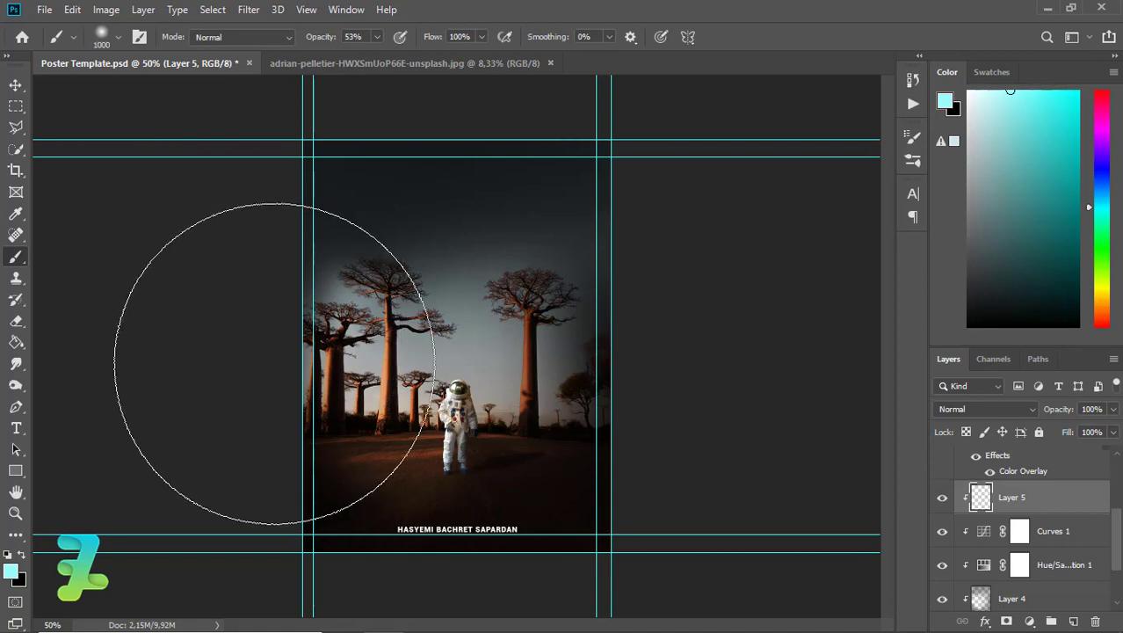
{"action": "left_click", "coordinate": [274, 363]}
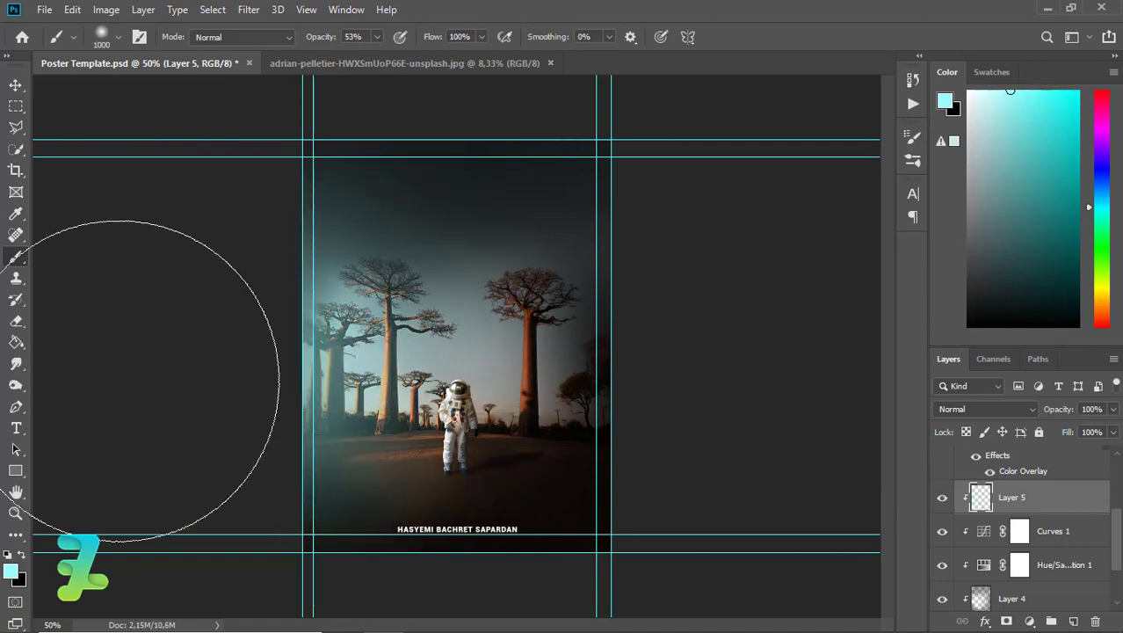
{"action": "key", "text": "ctrl+minus"}
{"action": "key", "text": "ctrl+minus"}
{"action": "key", "text": "ctrl+t"}
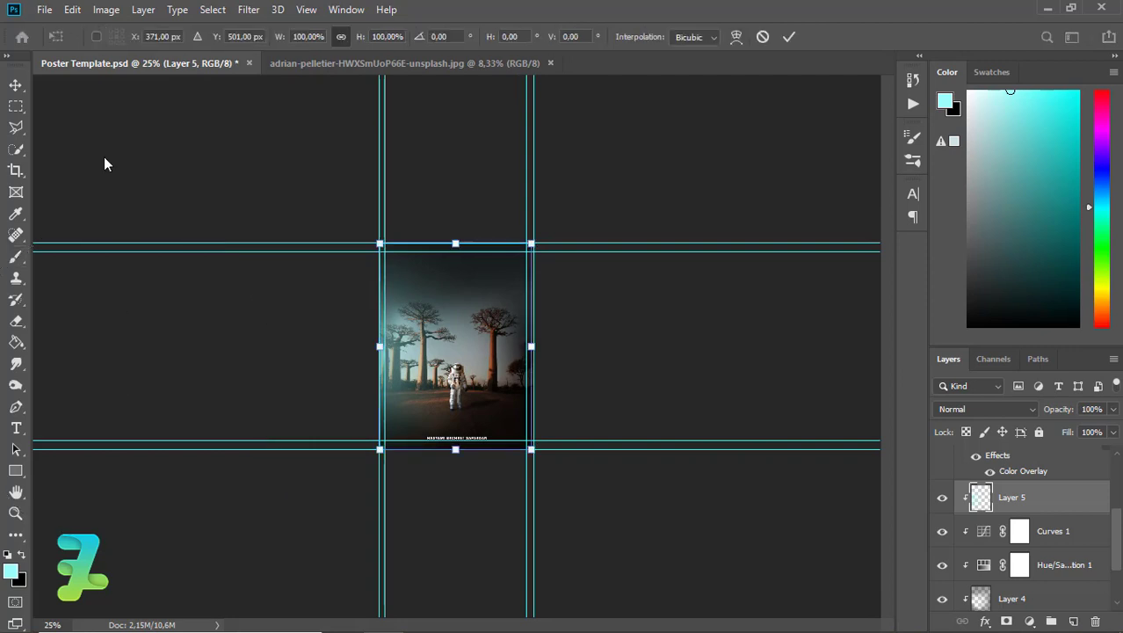
{"action": "left_click", "coordinate": [72, 10]}
{"action": "mouse_move", "coordinate": [126, 385]}
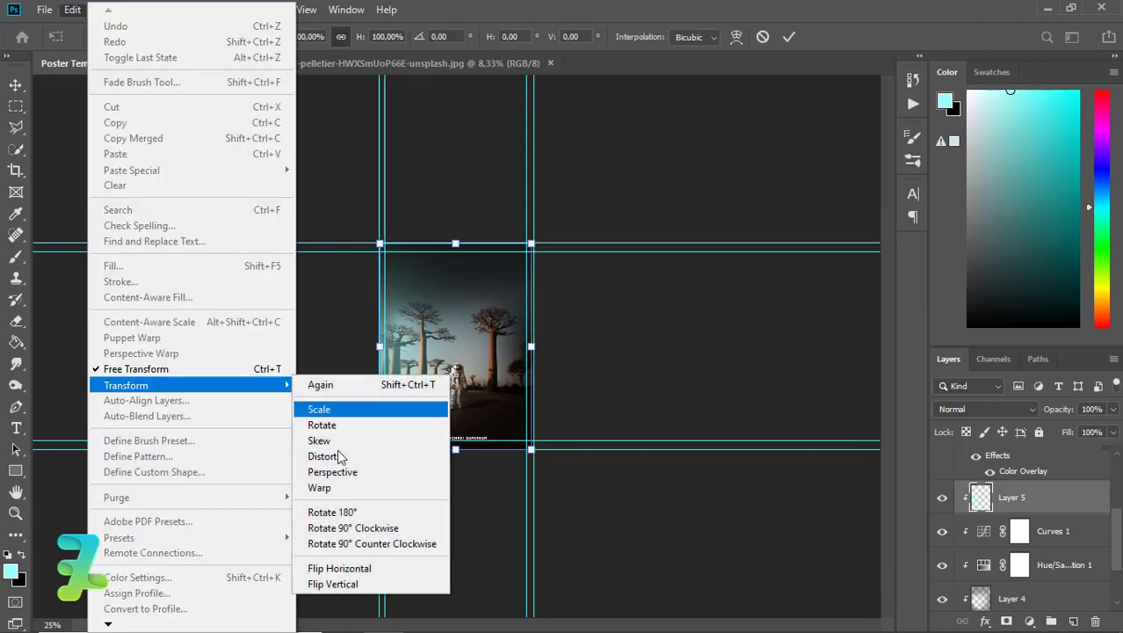
{"action": "left_click", "coordinate": [342, 473]}
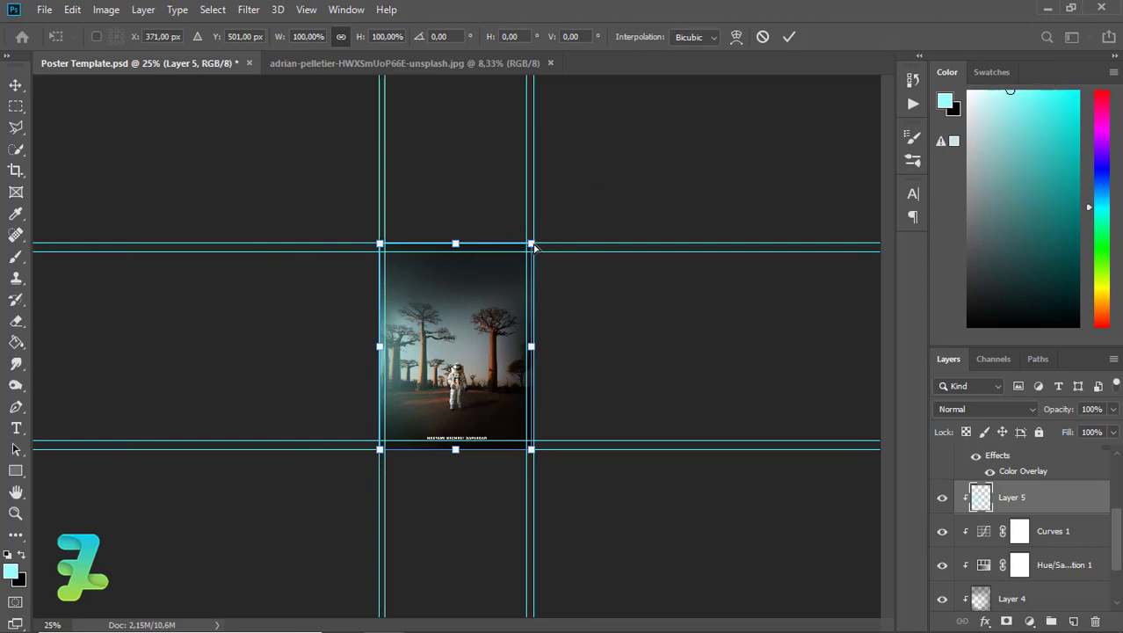
{"action": "mouse_move", "coordinate": [531, 243]}
{"action": "left_mouse_down"}
{"action": "mouse_move", "coordinate": [554, 228]}
{"action": "mouse_move", "coordinate": [560, 287]}
{"action": "mouse_move", "coordinate": [532, 440]}
{"action": "mouse_move", "coordinate": [564, 470]}
{"action": "left_mouse_up"}
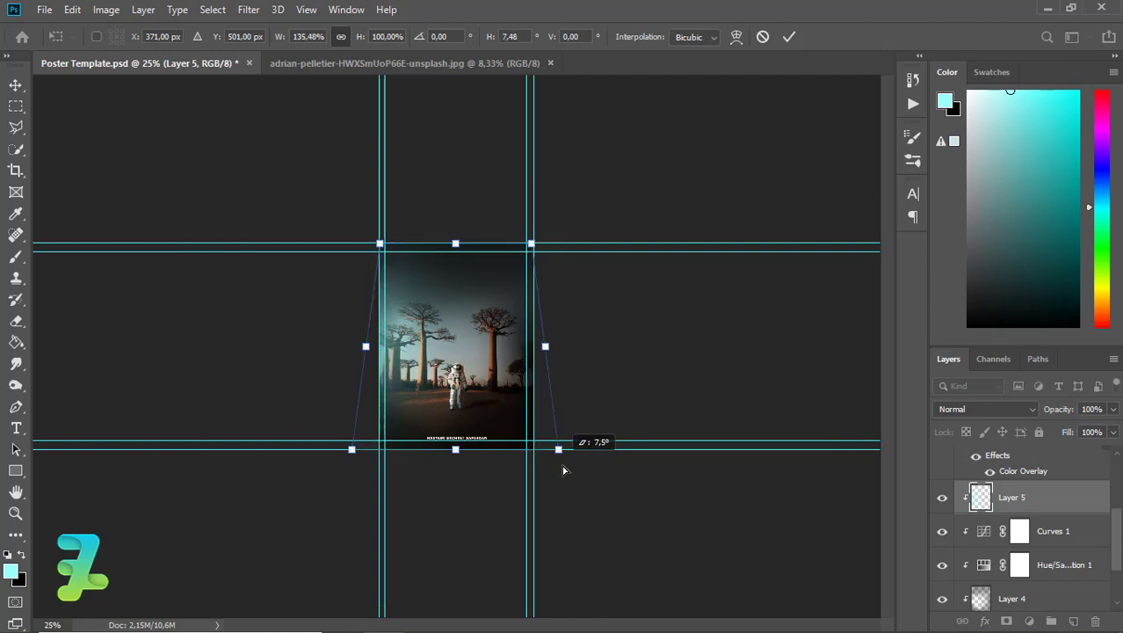
{"action": "key", "text": "ctrl+z"}
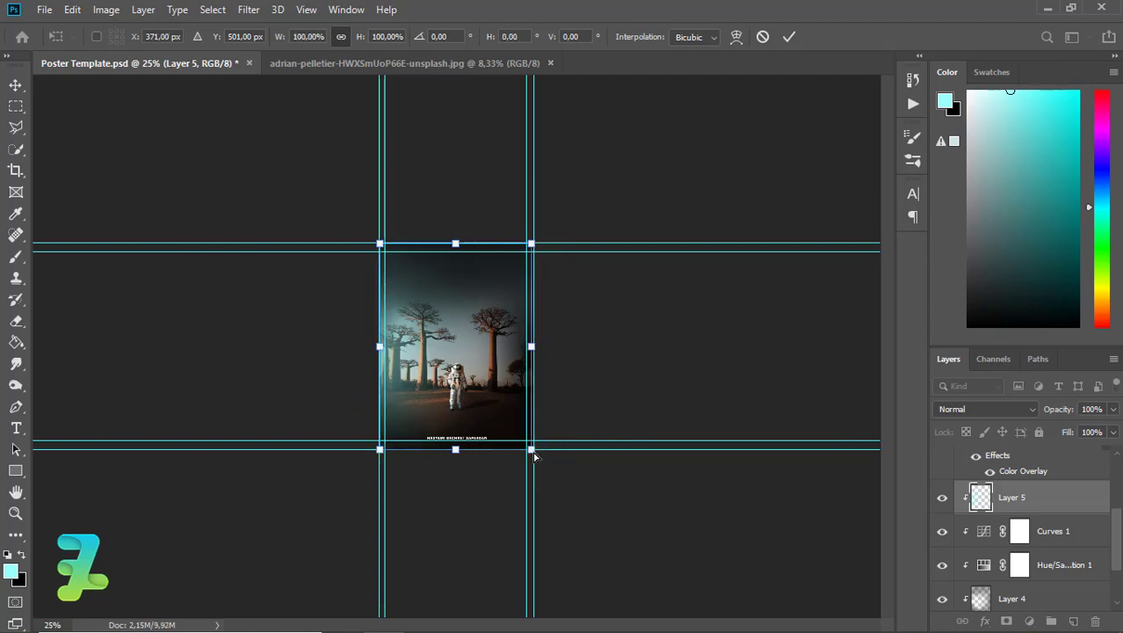
{"action": "left_click_drag", "start_coordinate": [531, 450], "coordinate": [542, 449]}
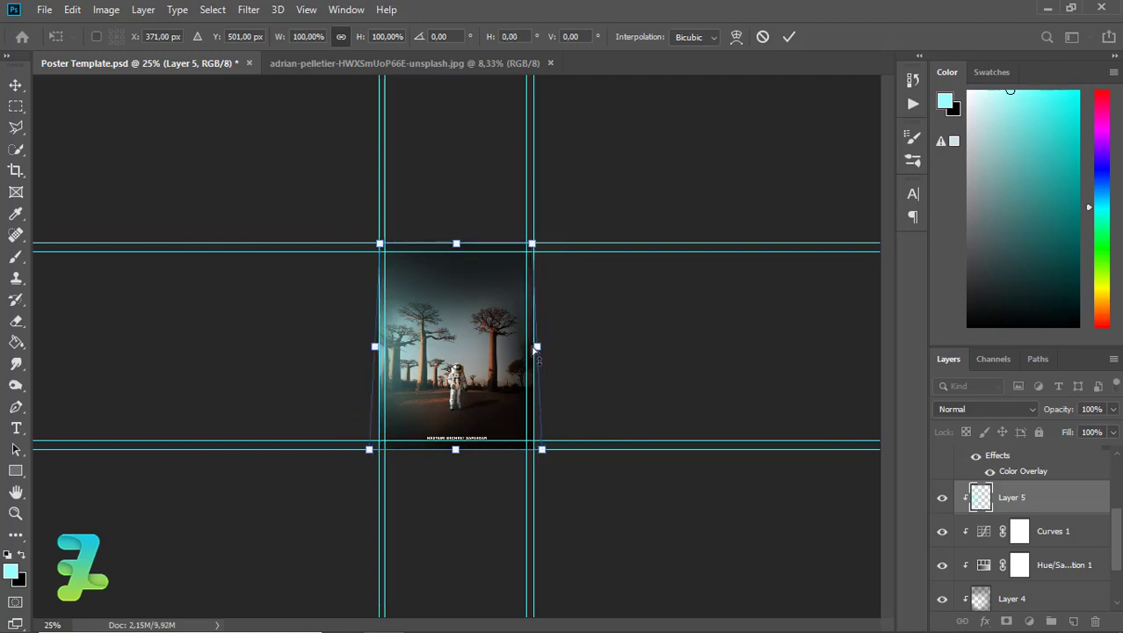
{"action": "key", "text": "ctrl+z"}
{"action": "left_click_drag", "start_coordinate": [533, 349], "coordinate": [609, 346]}
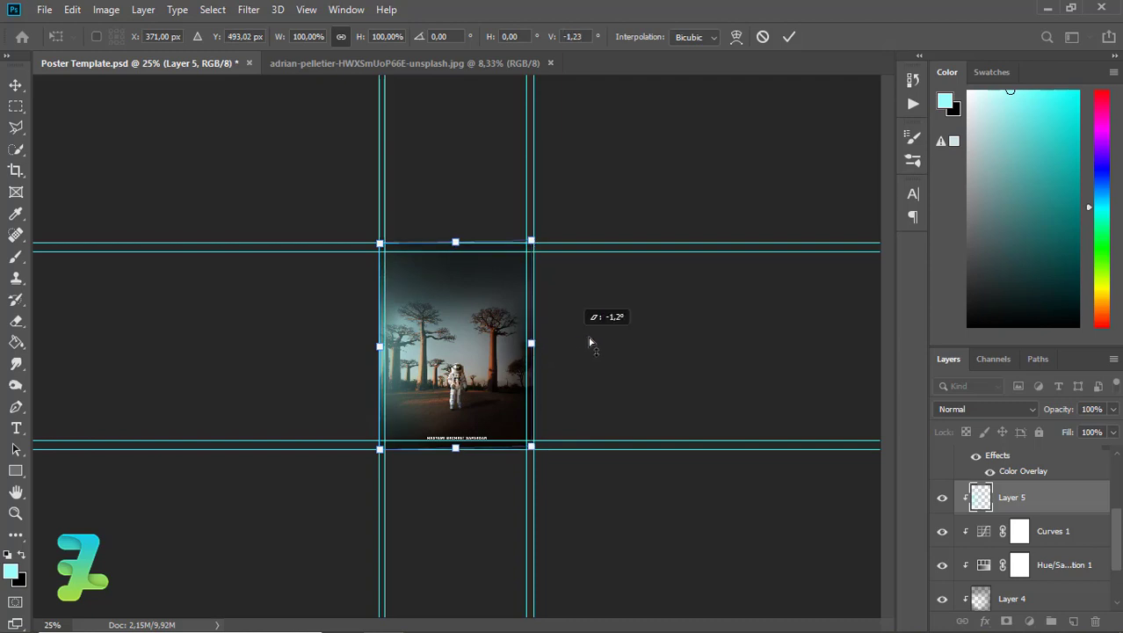
{"action": "left_click", "coordinate": [72, 12]}
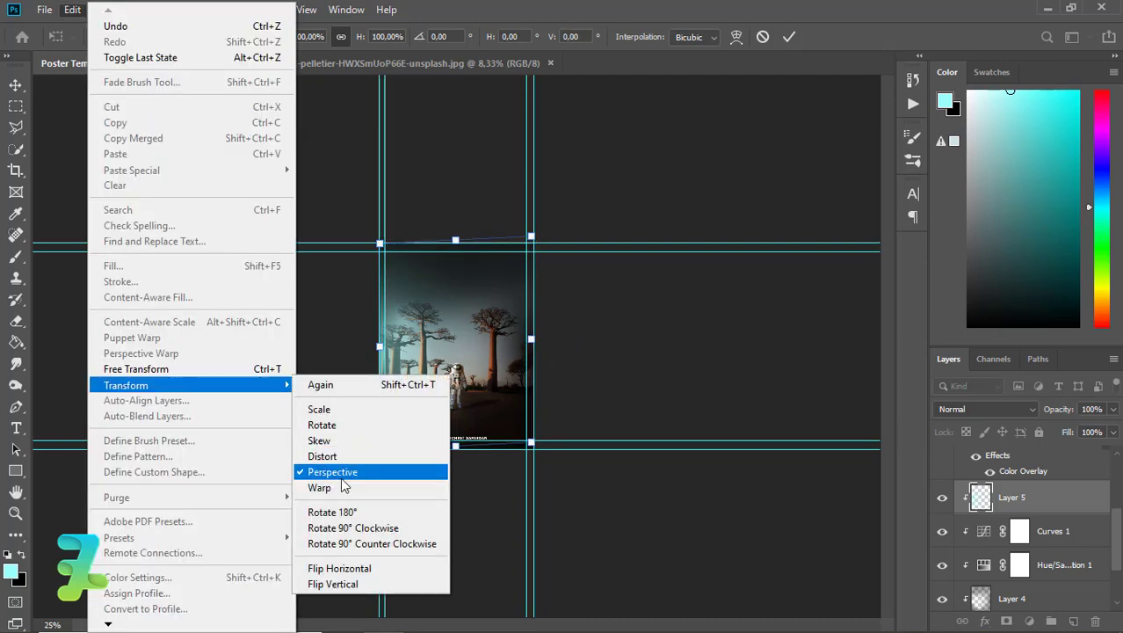
{"action": "left_click", "coordinate": [406, 458]}
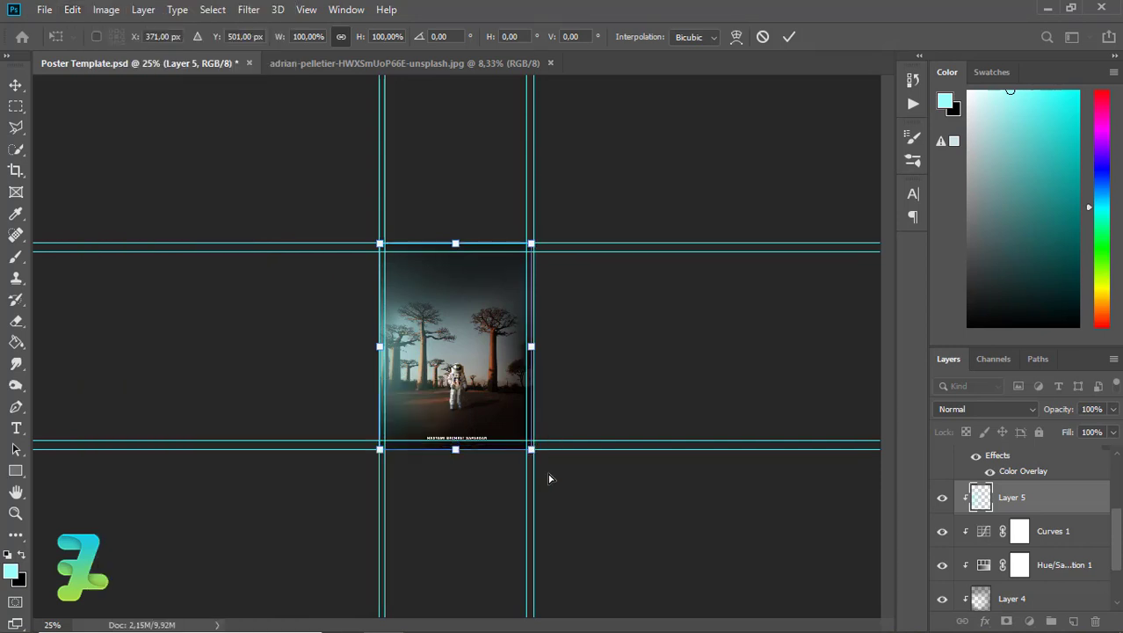
{"action": "left_click_drag", "start_coordinate": [531, 449], "coordinate": [586, 499]}
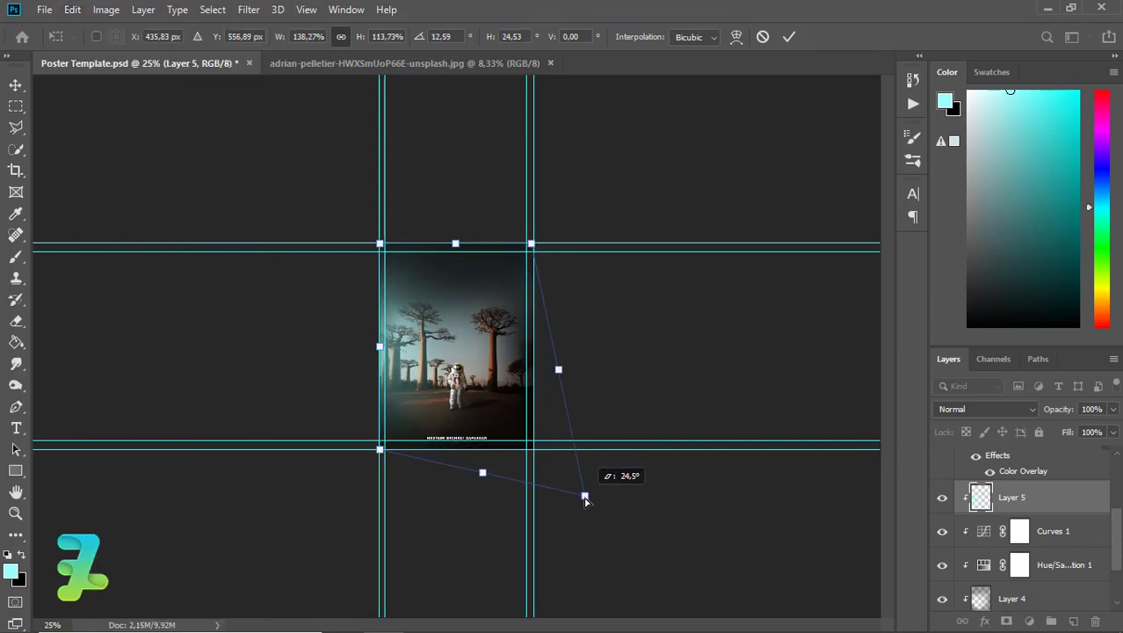
{"action": "left_click_drag", "start_coordinate": [570, 222], "coordinate": [584, 208]}
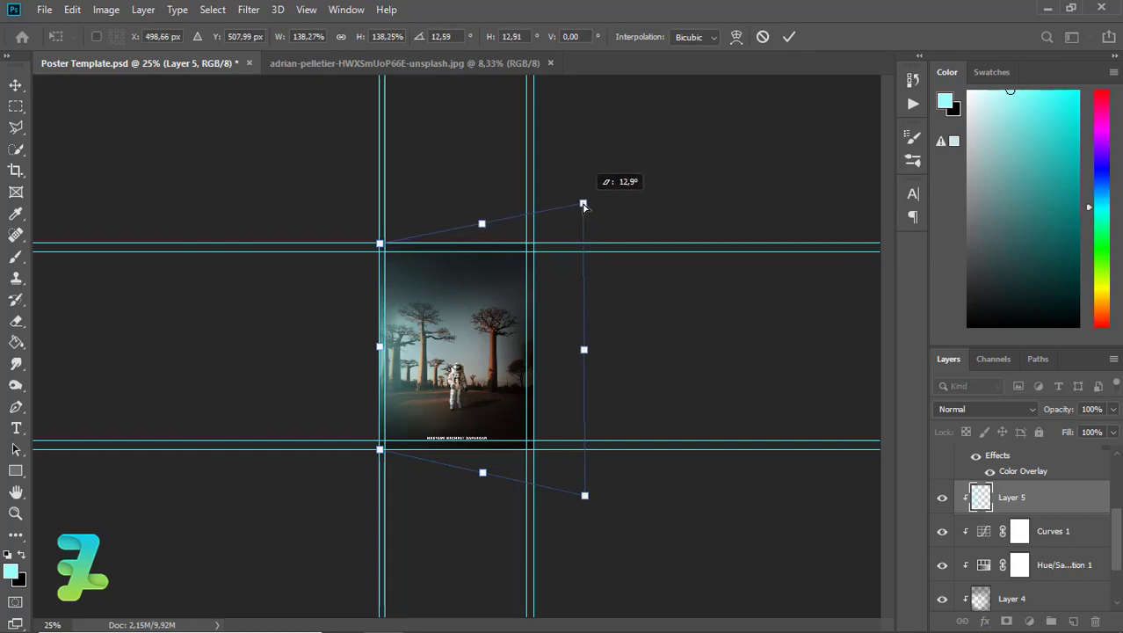
{"action": "key", "text": "Escape"}
{"action": "key", "text": "b"}
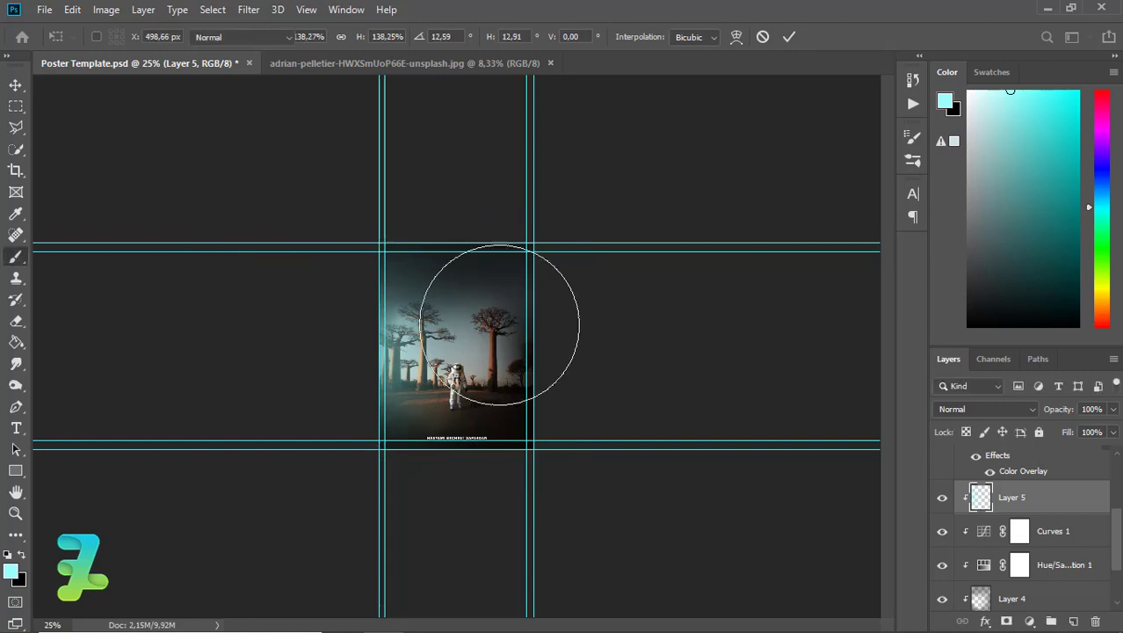
- Set up black painting on Layer 4 with the brush opacity at 38%
{"action": "key", "text": "ctrl+plus"}
{"action": "key", "text": "ctrl+plus"}
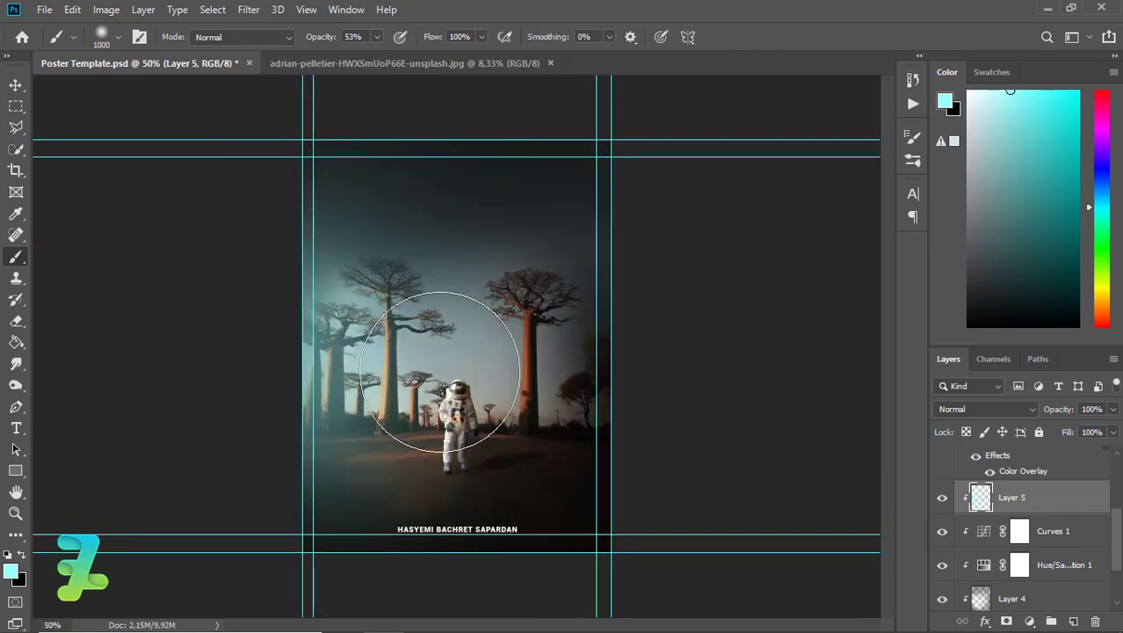
{"action": "key", "text": "alt+bracketleft"}
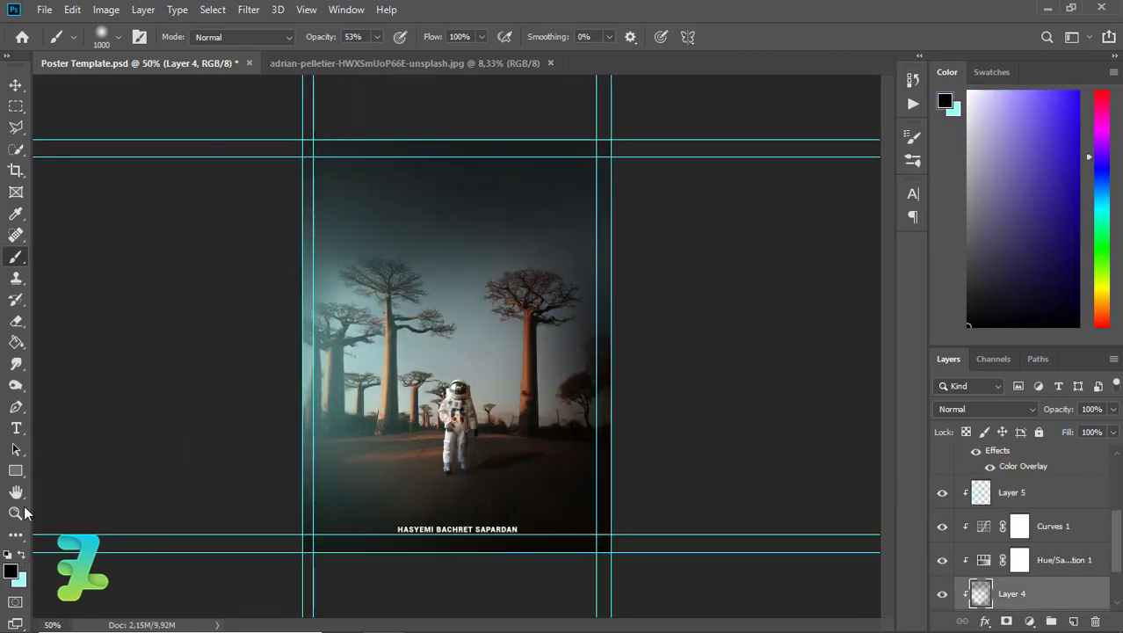
{"action": "left_click", "coordinate": [22, 554]}
{"action": "left_click", "coordinate": [377, 37]}
{"action": "left_click_drag", "start_coordinate": [375, 55], "coordinate": [365, 54]}
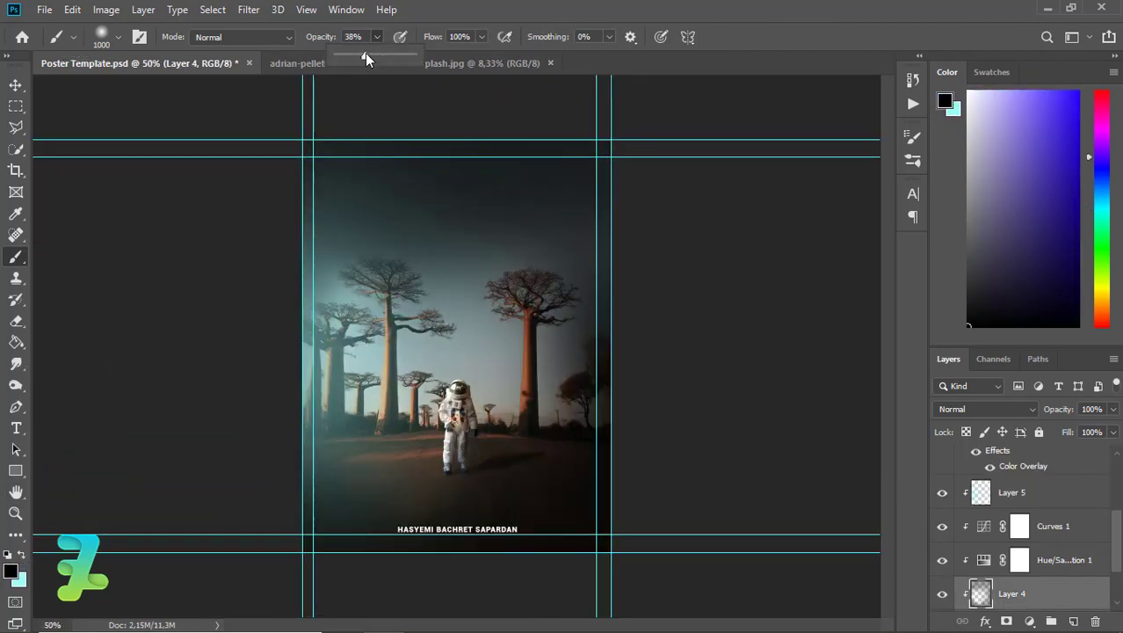
{"action": "left_click", "coordinate": [508, 275]}
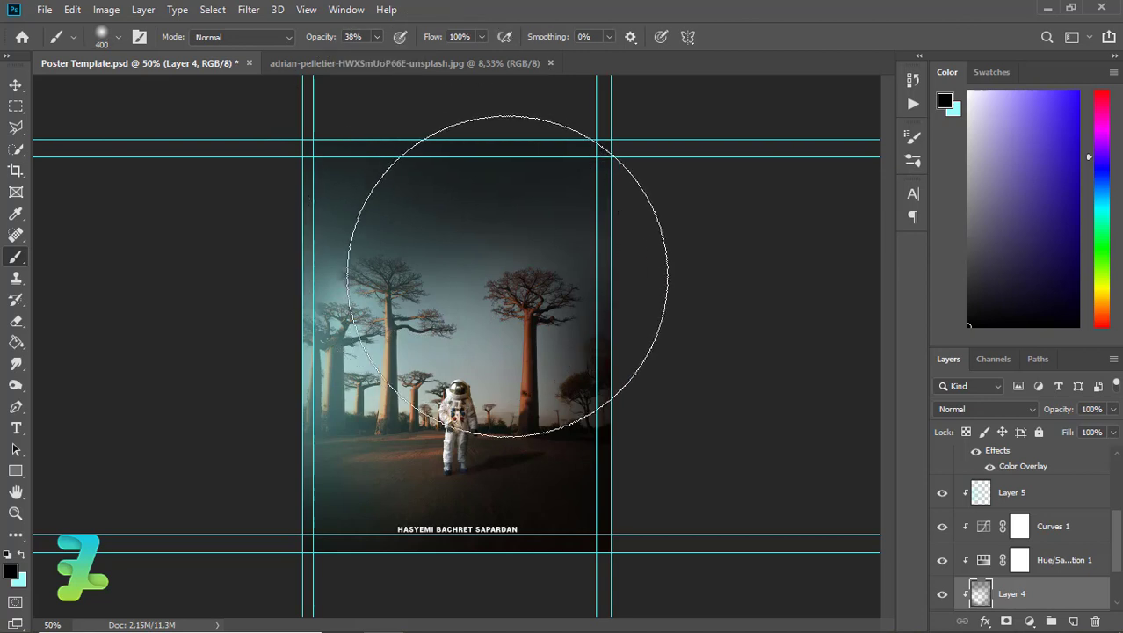
- Shrink the brush and darken the sky and right tree with faint 9% black strokes
{"action": "key", "text": "bracketleft"}
{"action": "key", "text": "bracketleft"}
{"action": "key", "text": "bracketleft"}
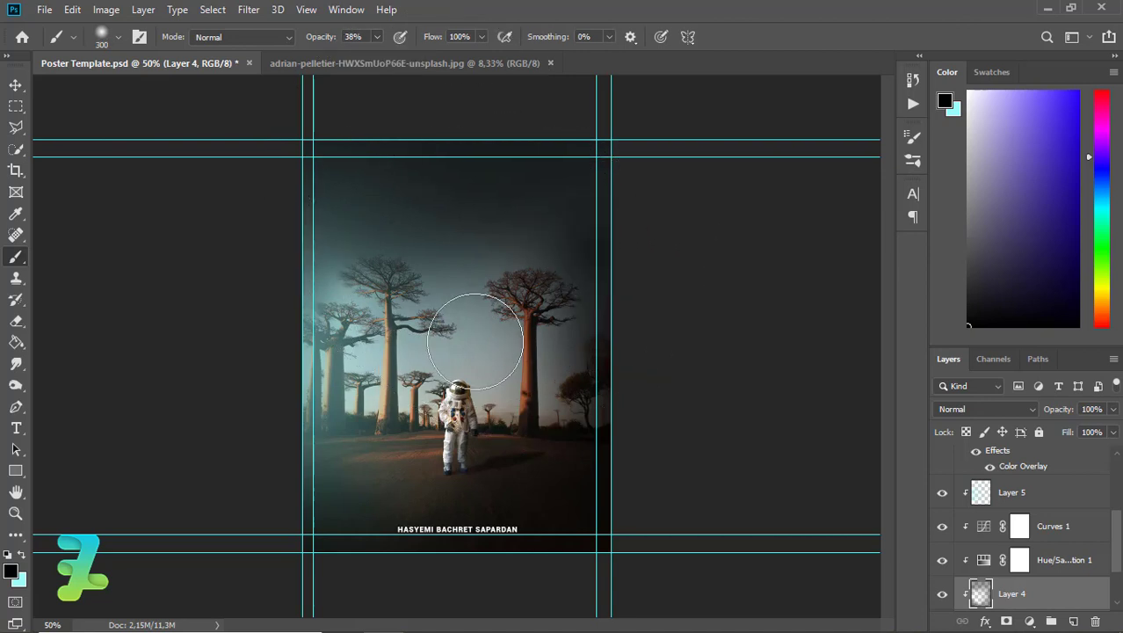
{"action": "mouse_move", "coordinate": [475, 345]}
{"action": "left_mouse_down"}
{"action": "mouse_move", "coordinate": [492, 312]}
{"action": "mouse_move", "coordinate": [486, 293]}
{"action": "mouse_move", "coordinate": [552, 393]}
{"action": "left_mouse_up"}
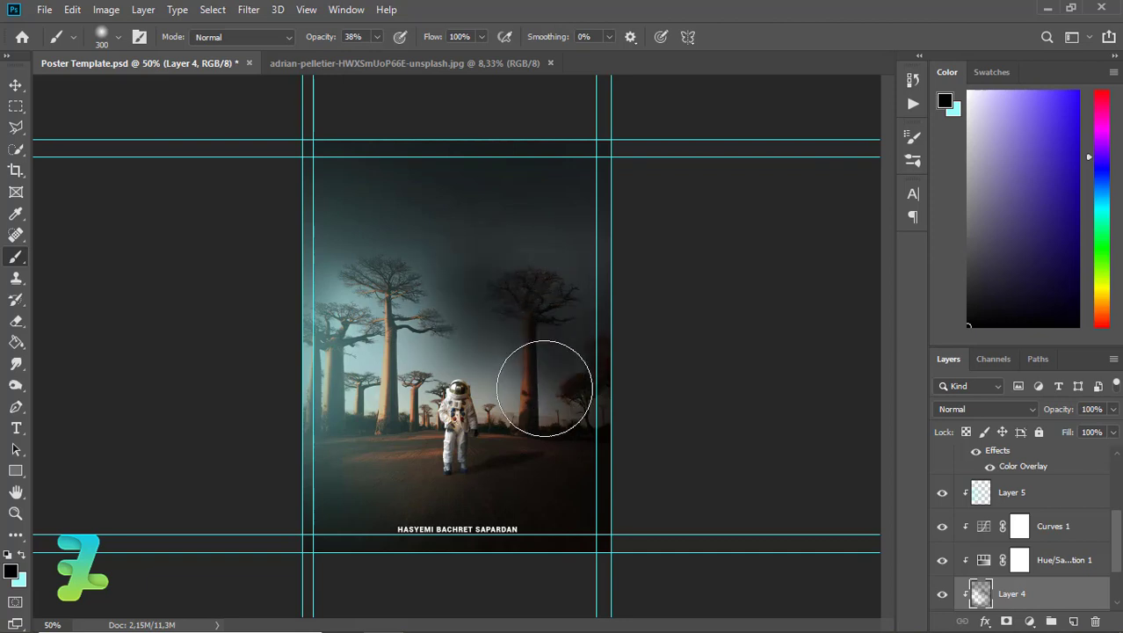
{"action": "key", "text": "ctrl+z"}
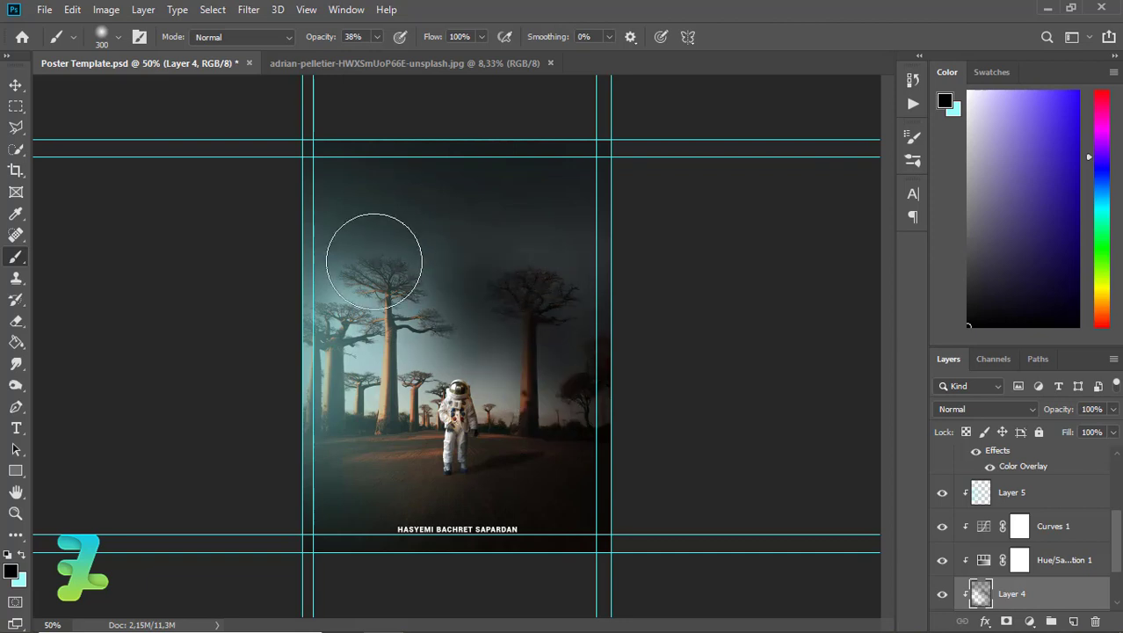
{"action": "mouse_move", "coordinate": [376, 250]}
{"action": "left_mouse_down"}
{"action": "mouse_move", "coordinate": [492, 253]}
{"action": "mouse_move", "coordinate": [581, 305]}
{"action": "left_mouse_up"}
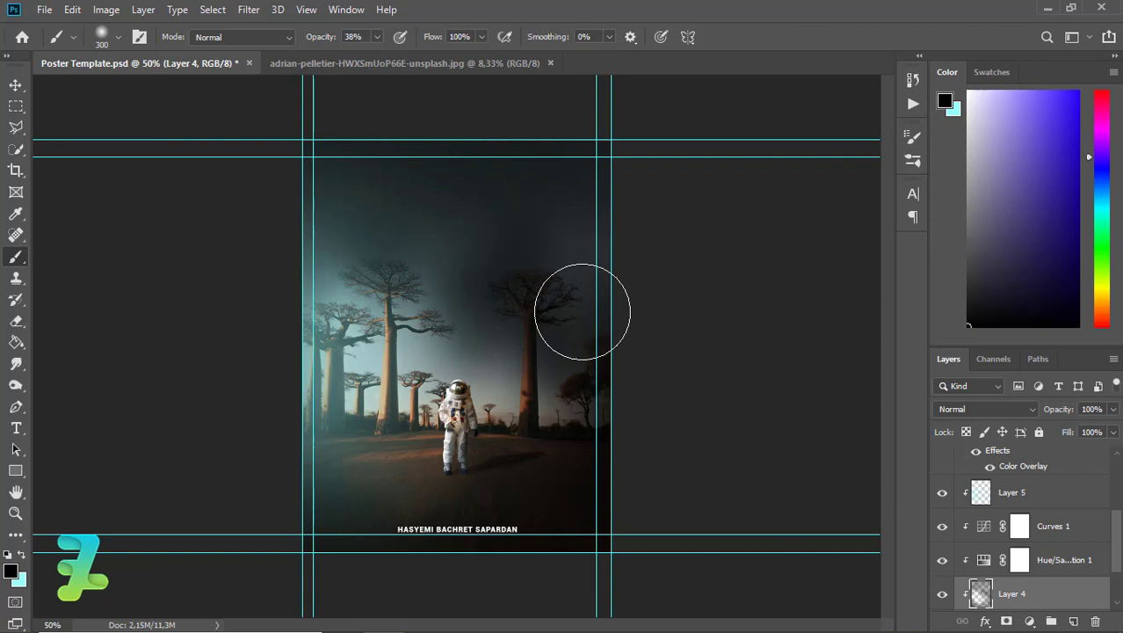
{"action": "key", "text": "ctrl+z"}
{"action": "left_click", "coordinate": [377, 37]}
{"action": "mouse_move", "coordinate": [554, 254]}
{"action": "left_mouse_down"}
{"action": "mouse_move", "coordinate": [490, 246]}
{"action": "mouse_move", "coordinate": [597, 441]}
{"action": "mouse_move", "coordinate": [571, 427]}
{"action": "mouse_move", "coordinate": [571, 406]}
{"action": "mouse_move", "coordinate": [552, 394]}
{"action": "mouse_move", "coordinate": [548, 408]}
{"action": "mouse_move", "coordinate": [351, 251]}
{"action": "mouse_move", "coordinate": [469, 312]}
{"action": "mouse_move", "coordinate": [364, 268]}
{"action": "mouse_move", "coordinate": [614, 415]}
{"action": "left_mouse_up"}
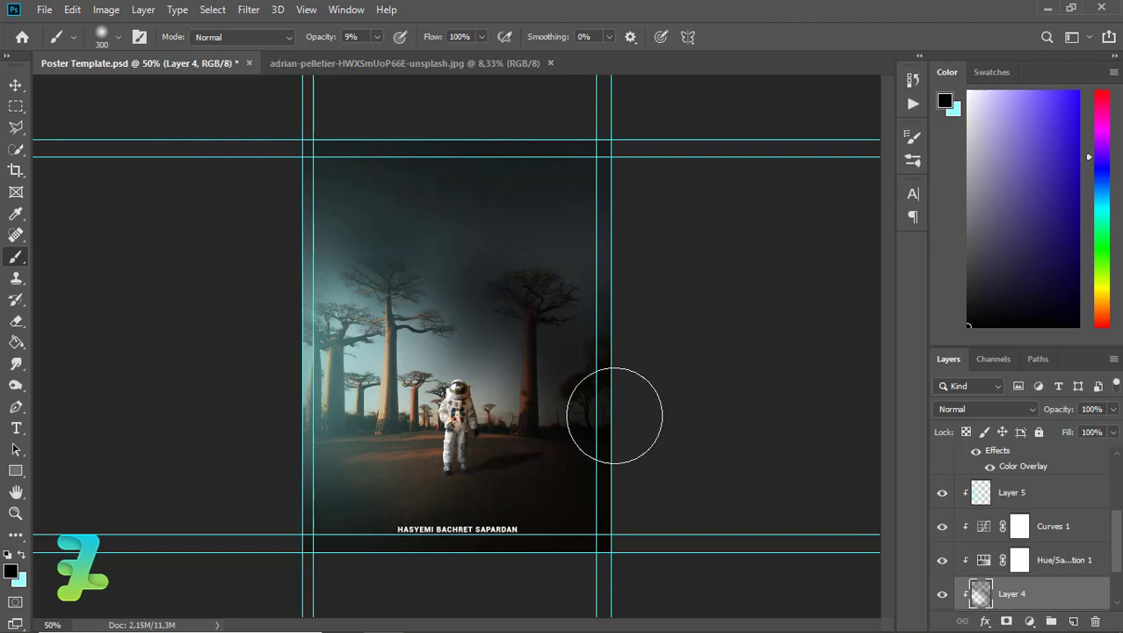
{"action": "left_click", "coordinate": [982, 495]}
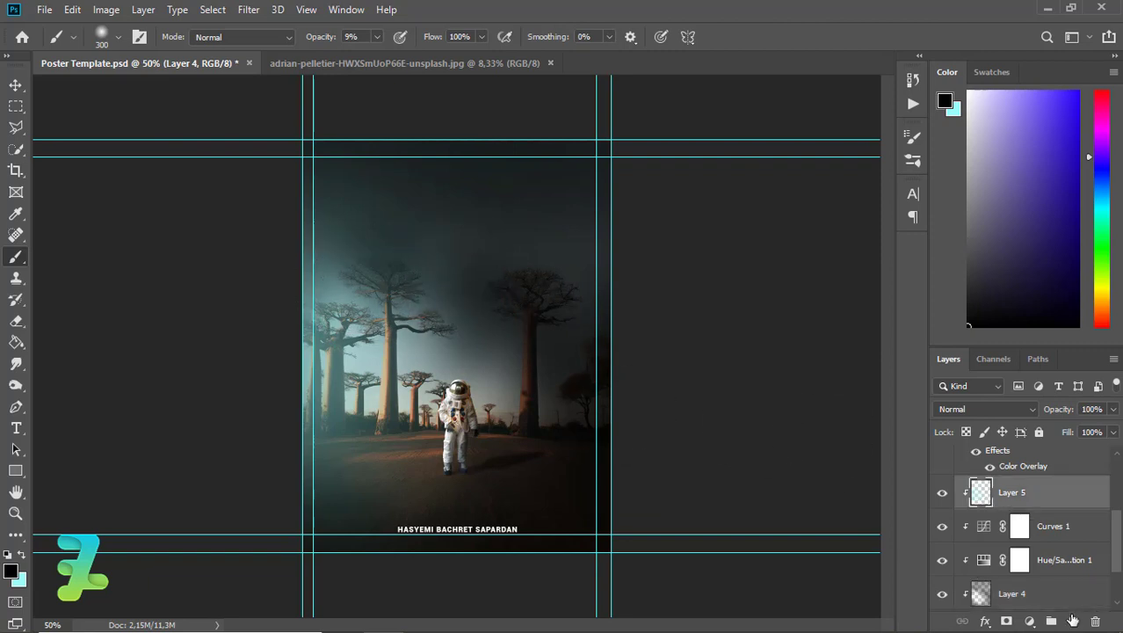
- Create a new Layer 6 clipped to Layer 5
{"action": "right_click", "coordinate": [1059, 500]}
{"action": "key", "text": "ctrl+shift+alt+n"}
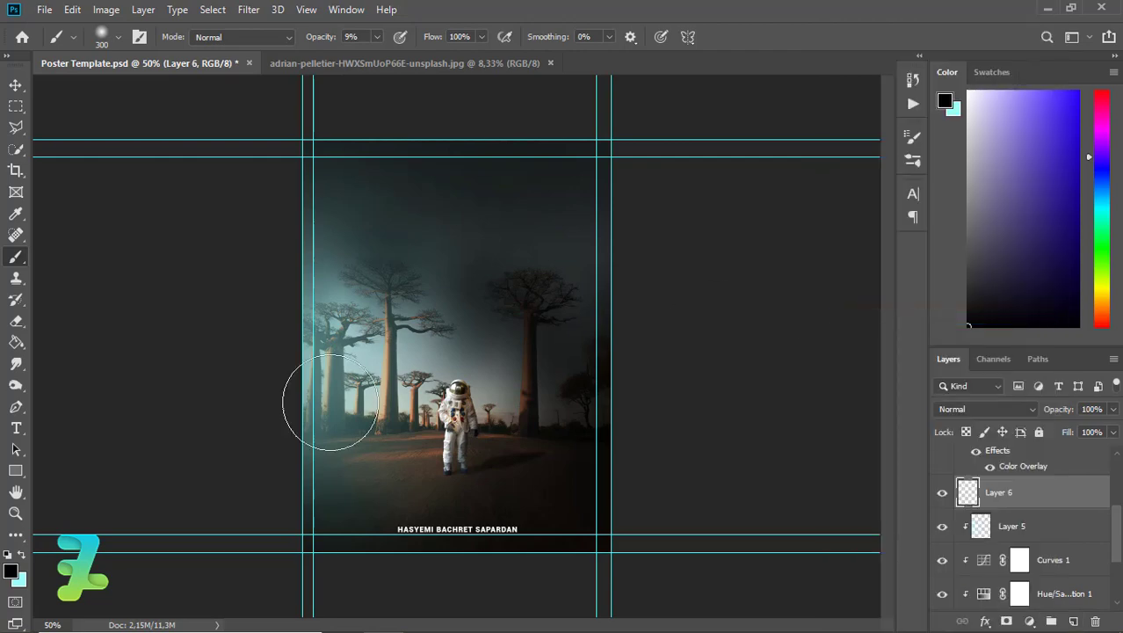
{"action": "key", "text": "ctrl+alt+g"}
- Set the brush to white (#ffffff), 1100 px size and 62% opacity
{"action": "left_click", "coordinate": [11, 571]}
{"action": "type", "text": "ffffff"}
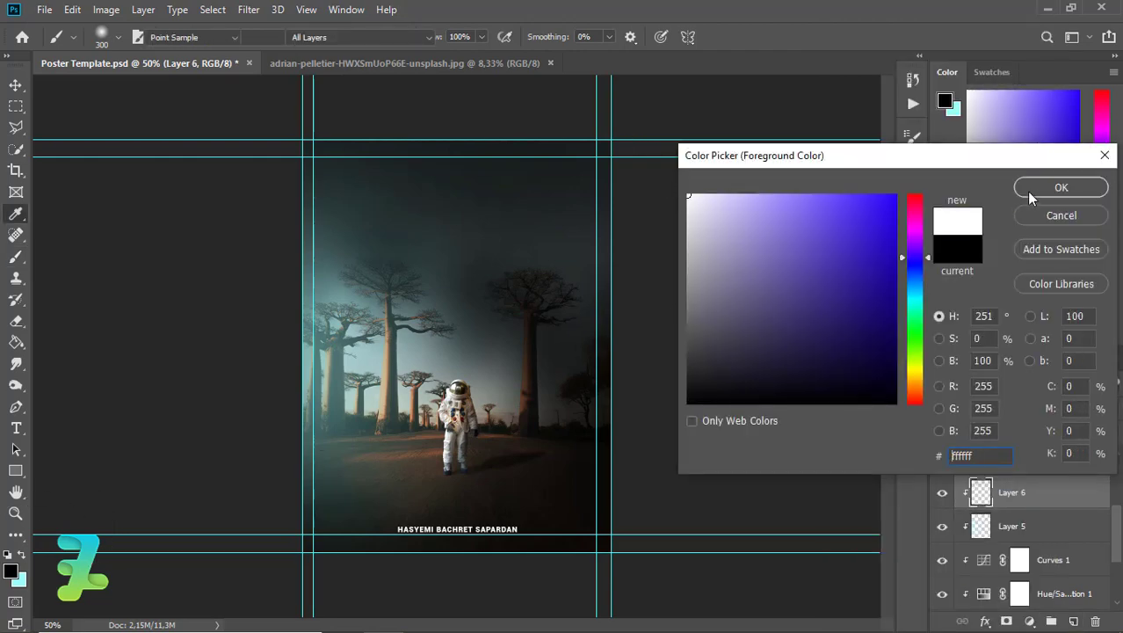
{"action": "left_click", "coordinate": [1030, 189]}
{"action": "key", "text": "b"}
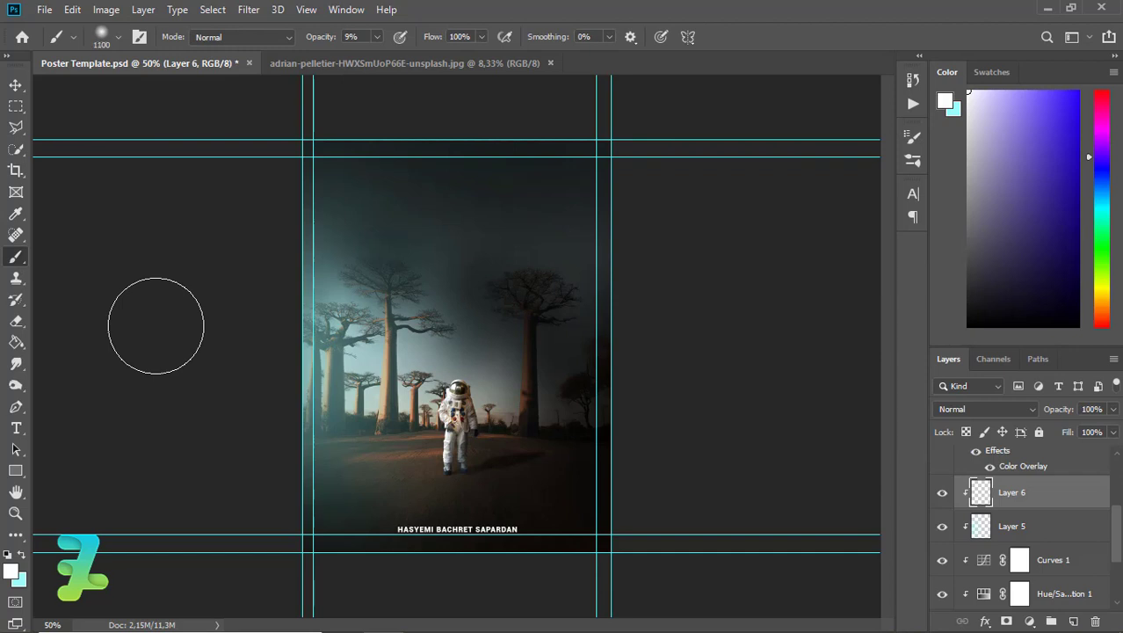
{"action": "key", "text": "bracketright"}
{"action": "key", "text": "bracketright"}
{"action": "key", "text": "bracketright"}
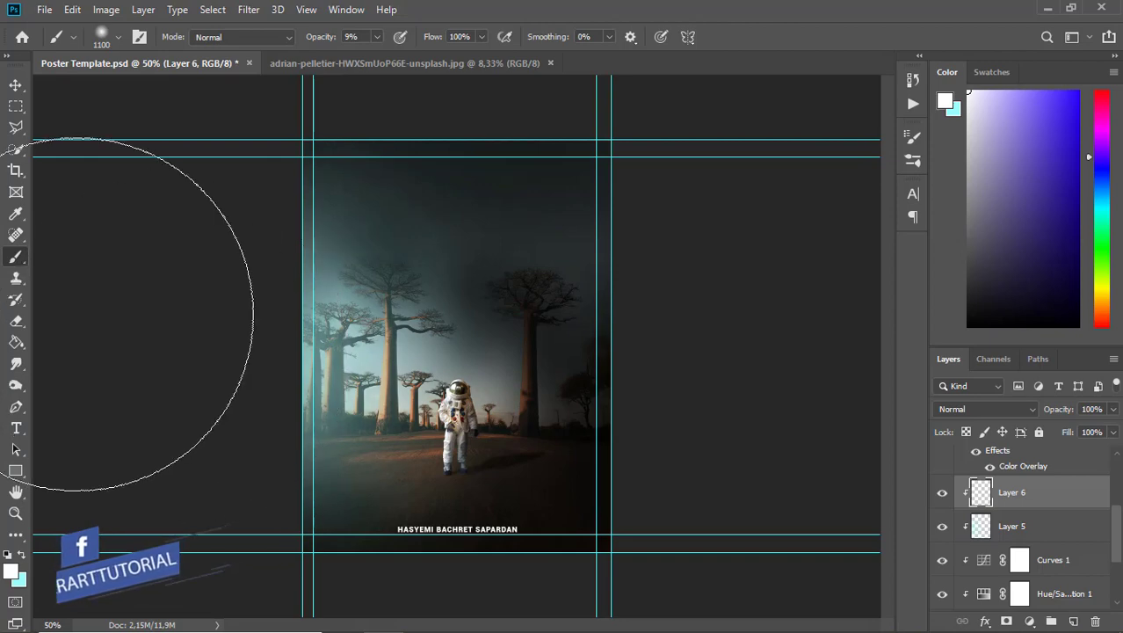
{"action": "left_click_drag", "start_coordinate": [376, 37], "coordinate": [409, 59]}
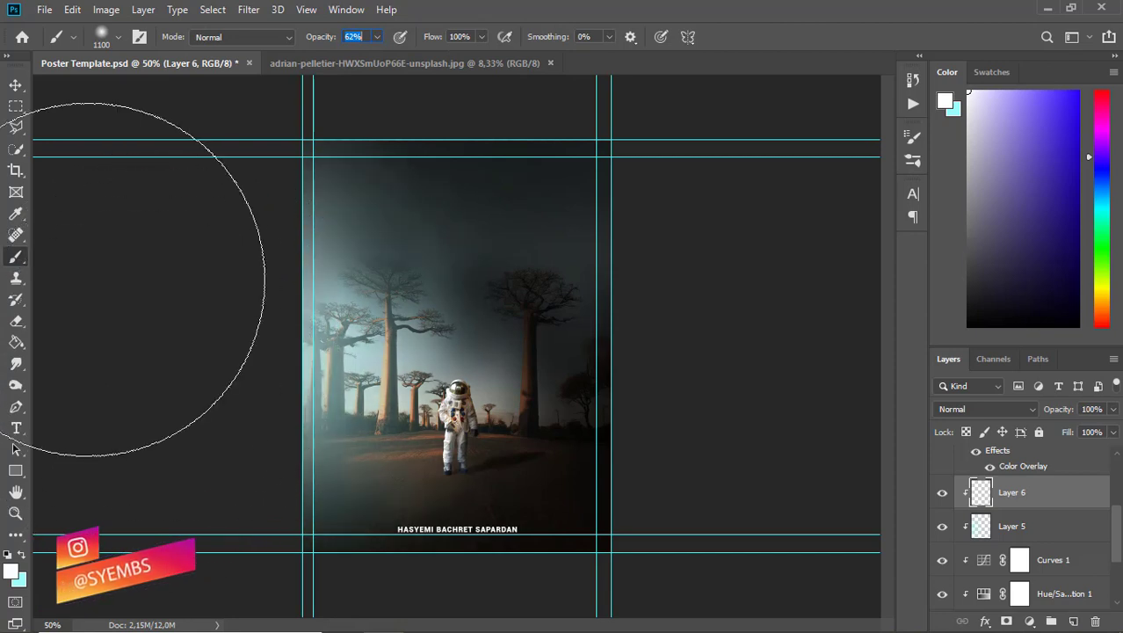
- On Layer 4, deepen the right baobab and upper sky with a smaller black brush at 8% opacity
{"action": "scroll", "coordinate": [1023, 528], "scroll_direction": "down", "scroll_amount": 3}
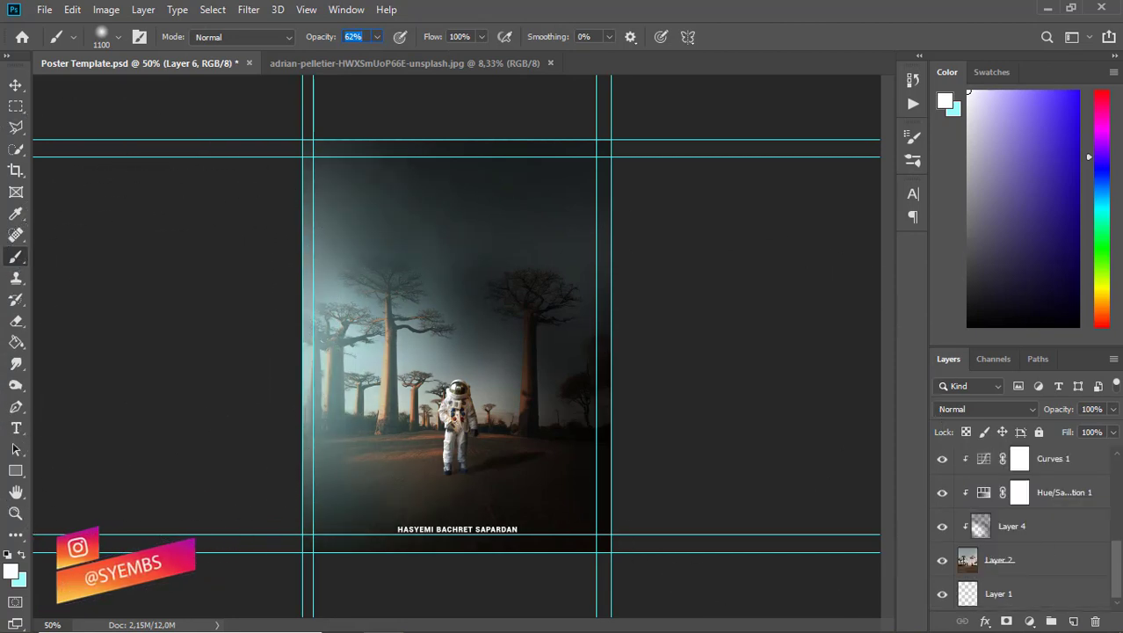
{"action": "left_click", "coordinate": [986, 531]}
{"action": "left_click", "coordinate": [11, 571]}
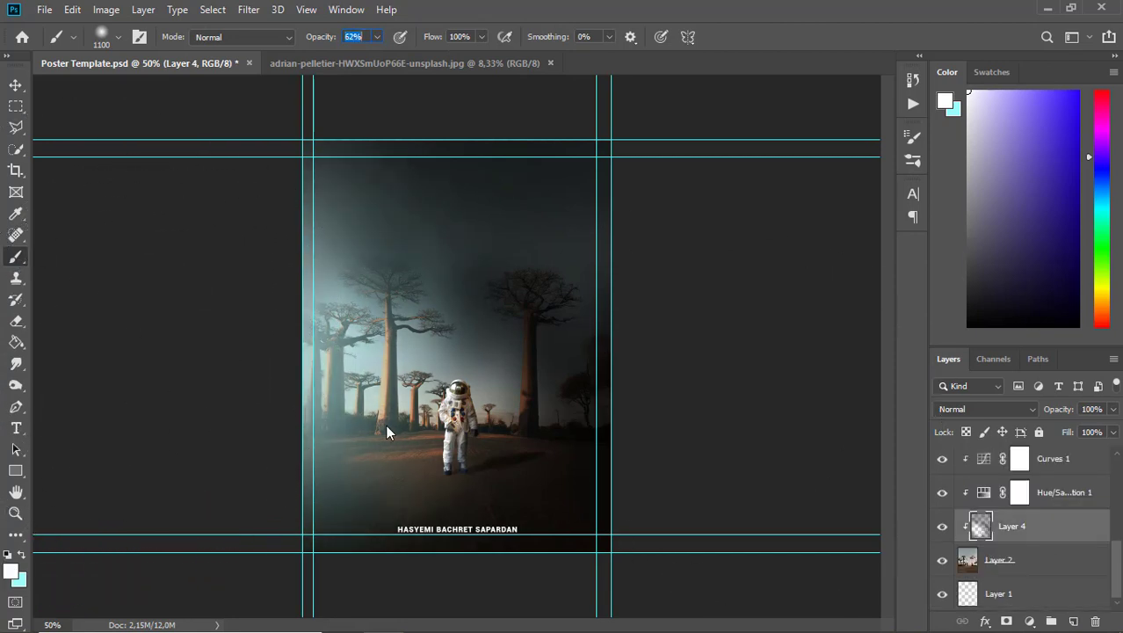
{"action": "left_click", "coordinate": [1050, 187]}
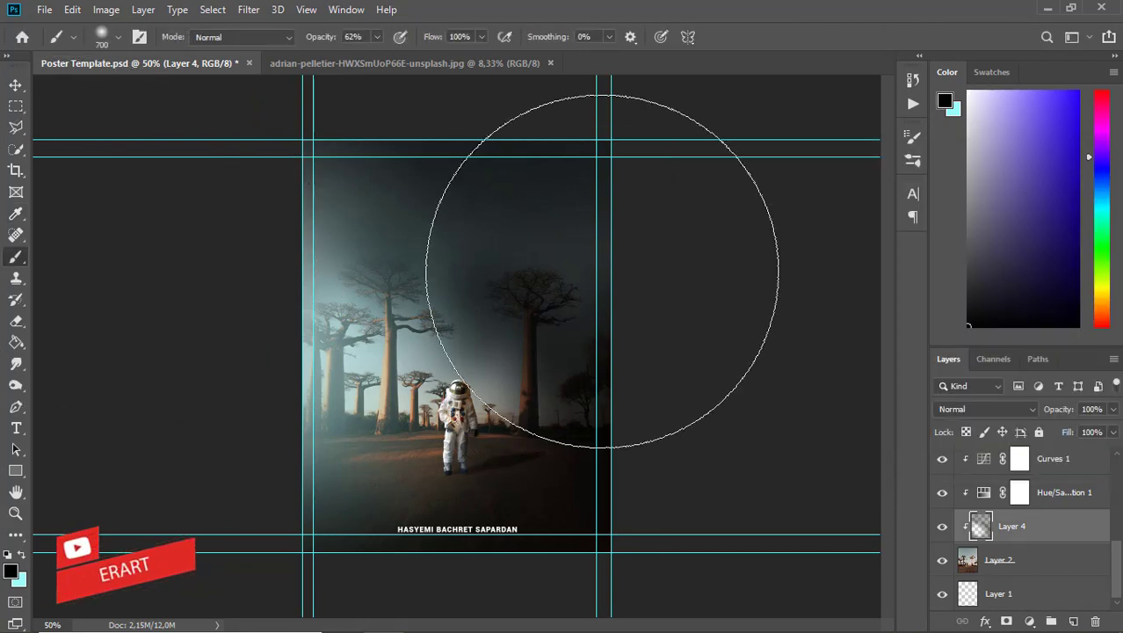
{"action": "key", "text": "bracketleft"}
{"action": "key", "text": "bracketleft"}
{"action": "key", "text": "bracketleft"}
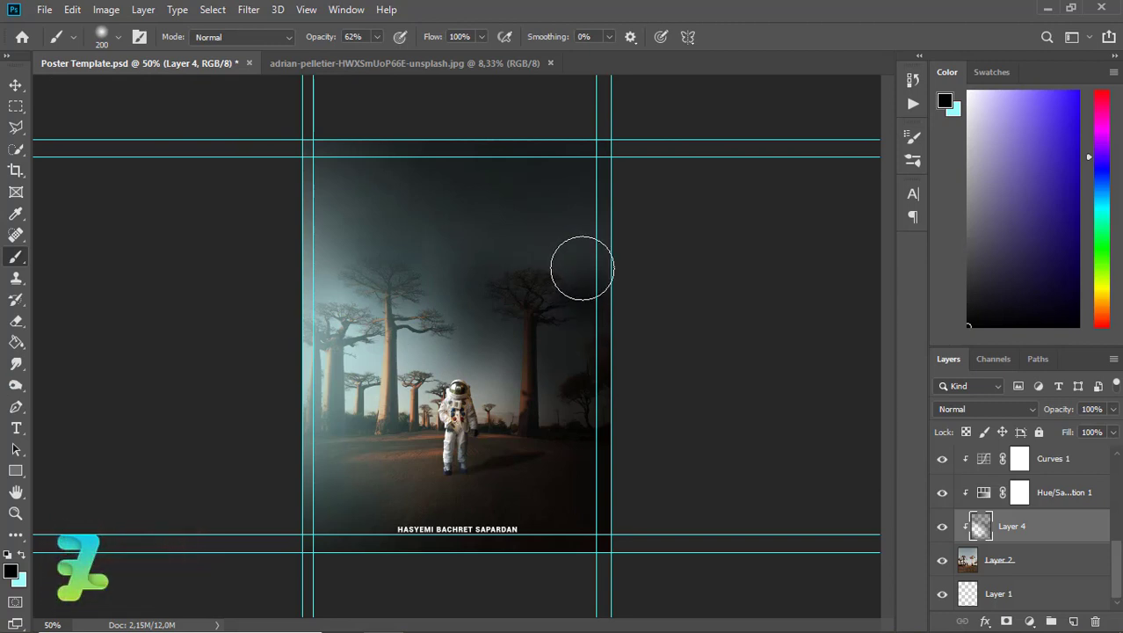
{"action": "left_click", "coordinate": [376, 37]}
{"action": "mouse_move", "coordinate": [381, 57]}
{"action": "left_mouse_down"}
{"action": "mouse_move", "coordinate": [320, 61]}
{"action": "mouse_move", "coordinate": [337, 60]}
{"action": "left_mouse_up"}
{"action": "mouse_move", "coordinate": [553, 201]}
{"action": "left_mouse_down"}
{"action": "mouse_move", "coordinate": [579, 439]}
{"action": "mouse_move", "coordinate": [591, 322]}
{"action": "mouse_move", "coordinate": [561, 228]}
{"action": "mouse_move", "coordinate": [532, 241]}
{"action": "mouse_move", "coordinate": [564, 302]}
{"action": "mouse_move", "coordinate": [460, 217]}
{"action": "left_mouse_up"}
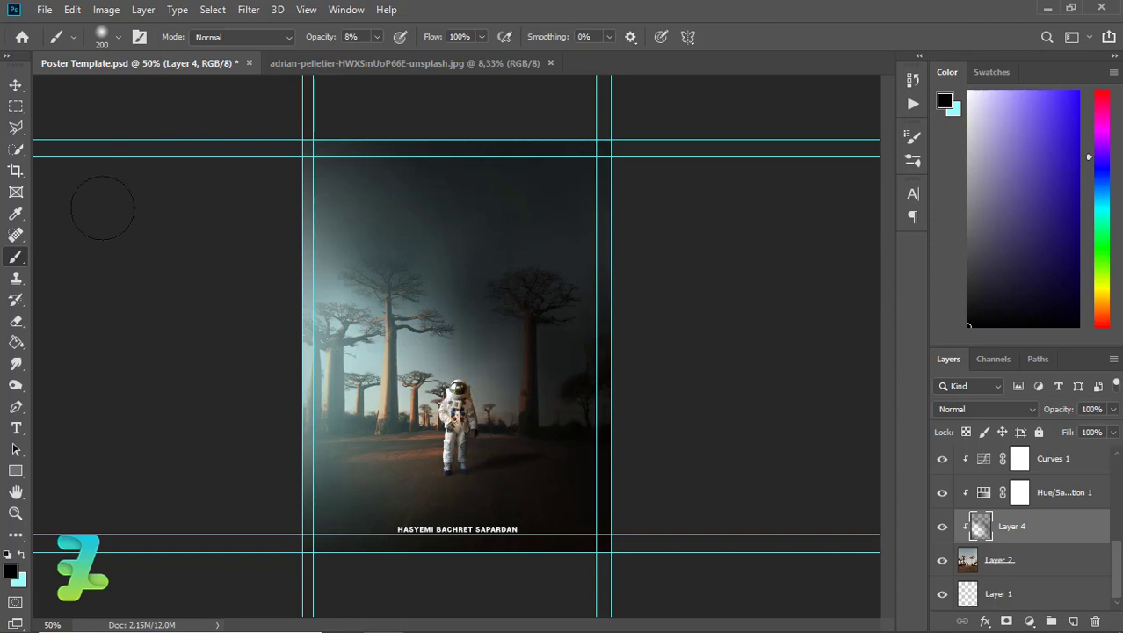
{"action": "left_click", "coordinate": [16, 85]}
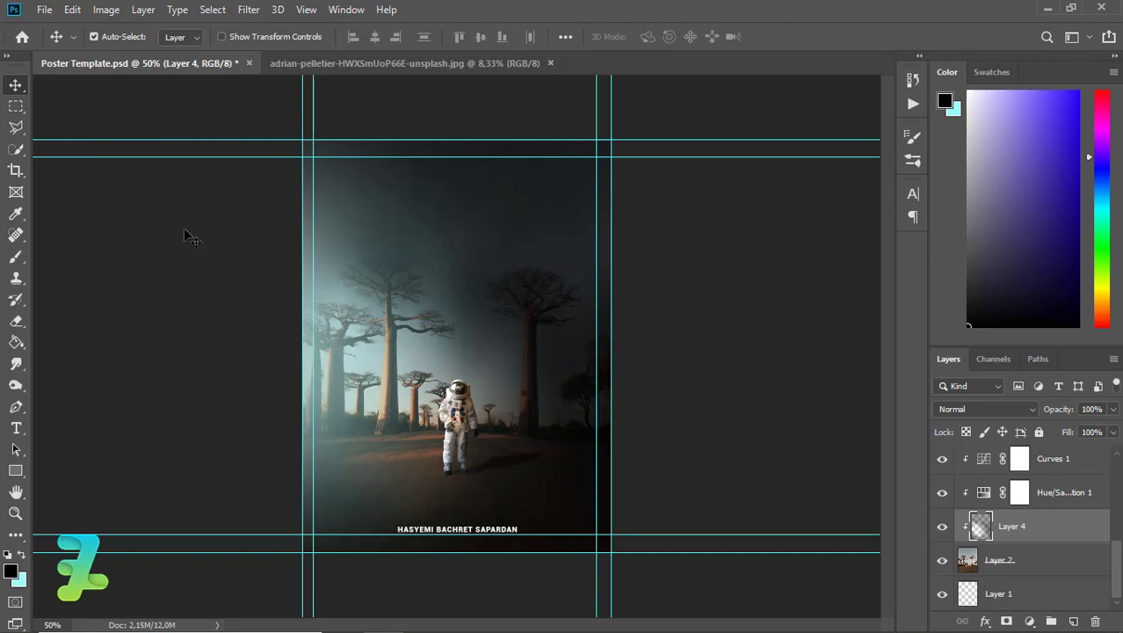
- Add a new empty Layer 7 above Layer 6
{"action": "key", "text": "ctrl+minus"}
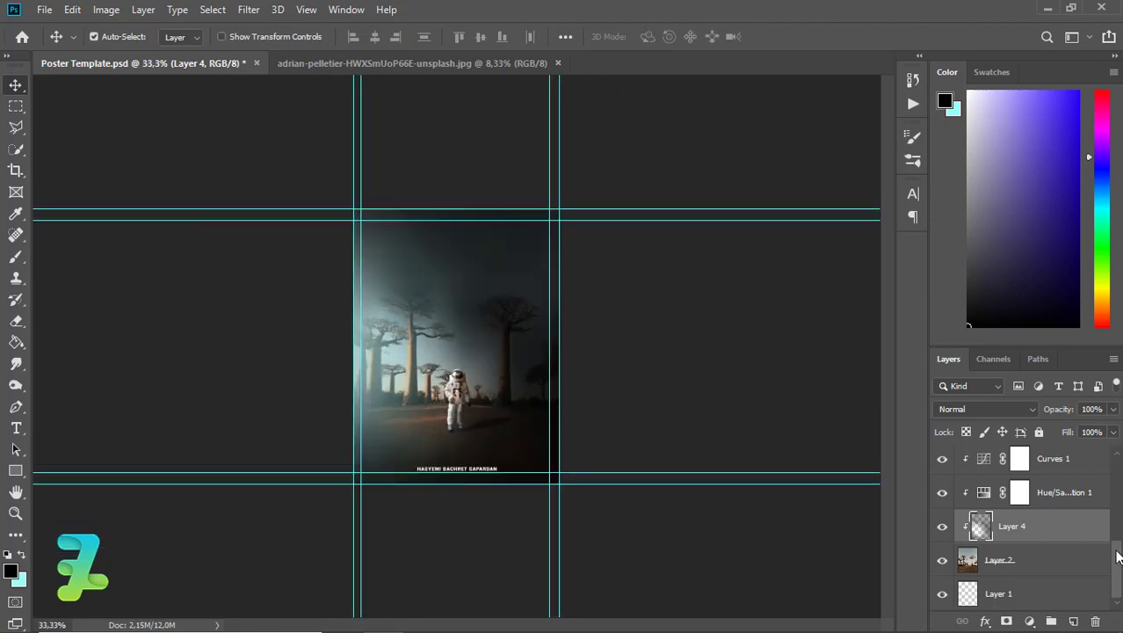
{"action": "left_click_drag", "start_coordinate": [1117, 556], "coordinate": [1105, 455]}
{"action": "left_click_drag", "start_coordinate": [1116, 499], "coordinate": [1117, 507]}
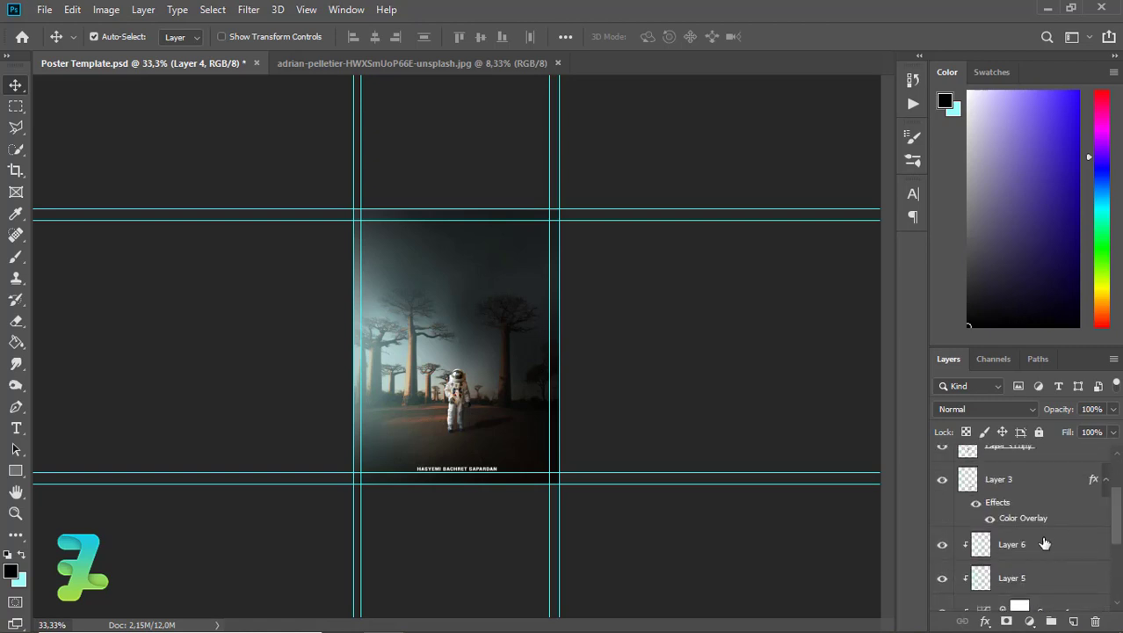
{"action": "left_click", "coordinate": [1063, 558]}
{"action": "key", "text": "ctrl+shift+alt+n"}
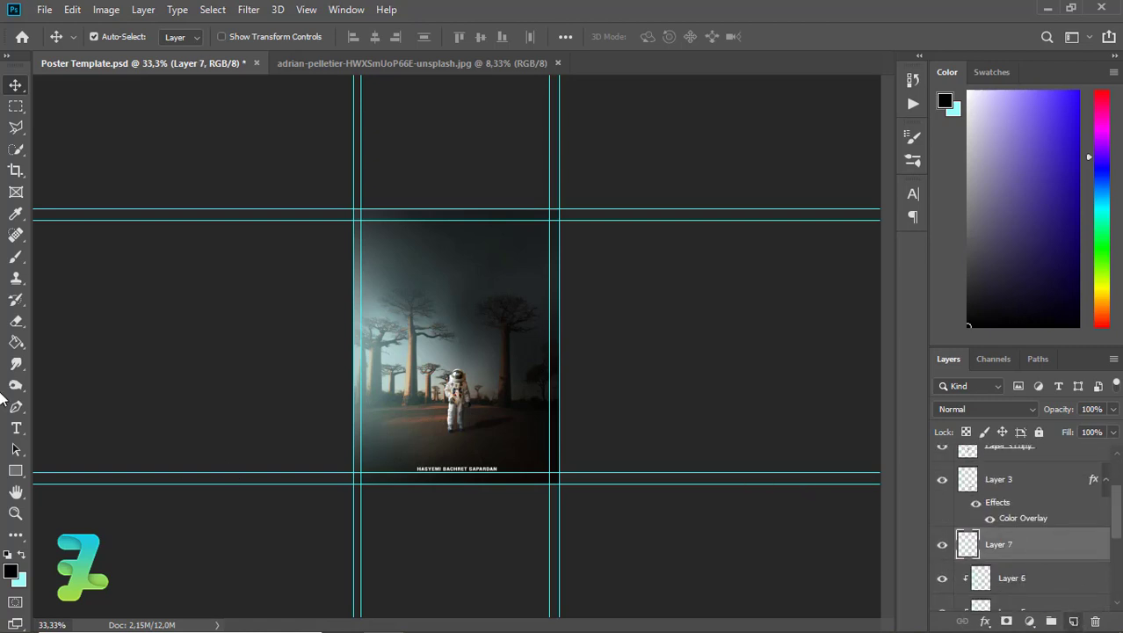
- Draw a curved pen path from the astronaut's helmet up to the poster's top edge
{"action": "key", "text": "p"}
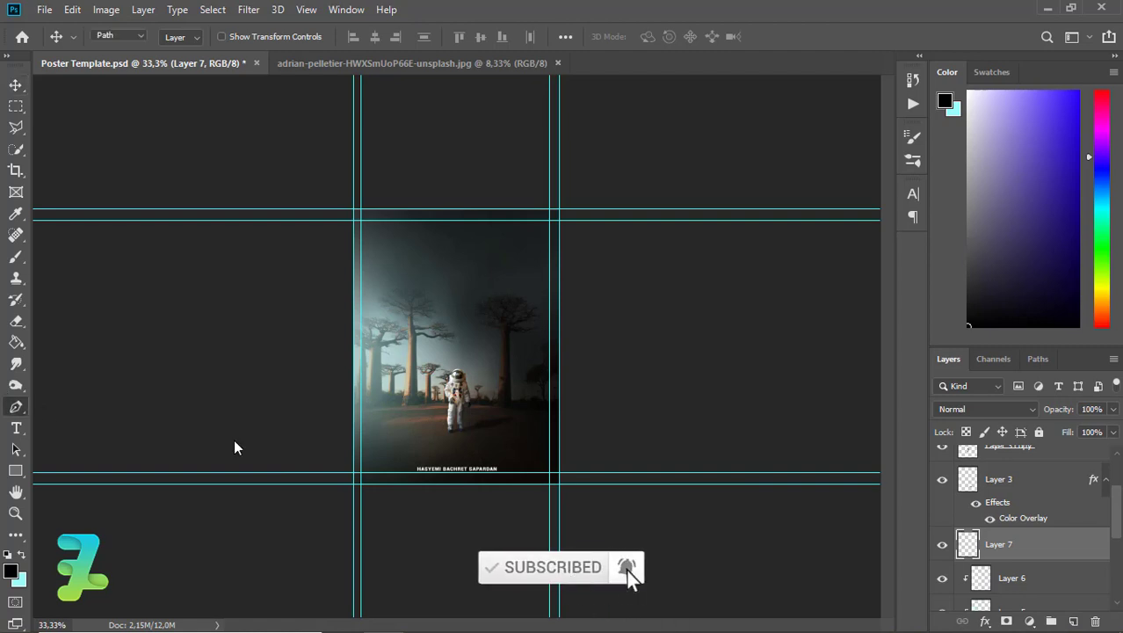
{"action": "key", "text": "ctrl+plus"}
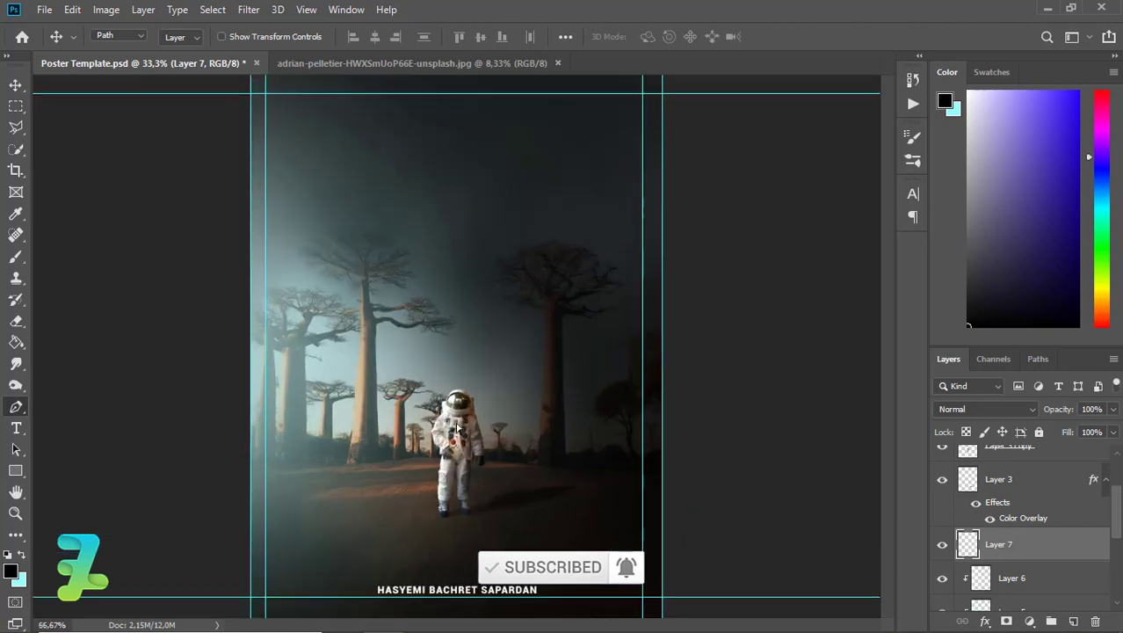
{"action": "left_click", "coordinate": [481, 343]}
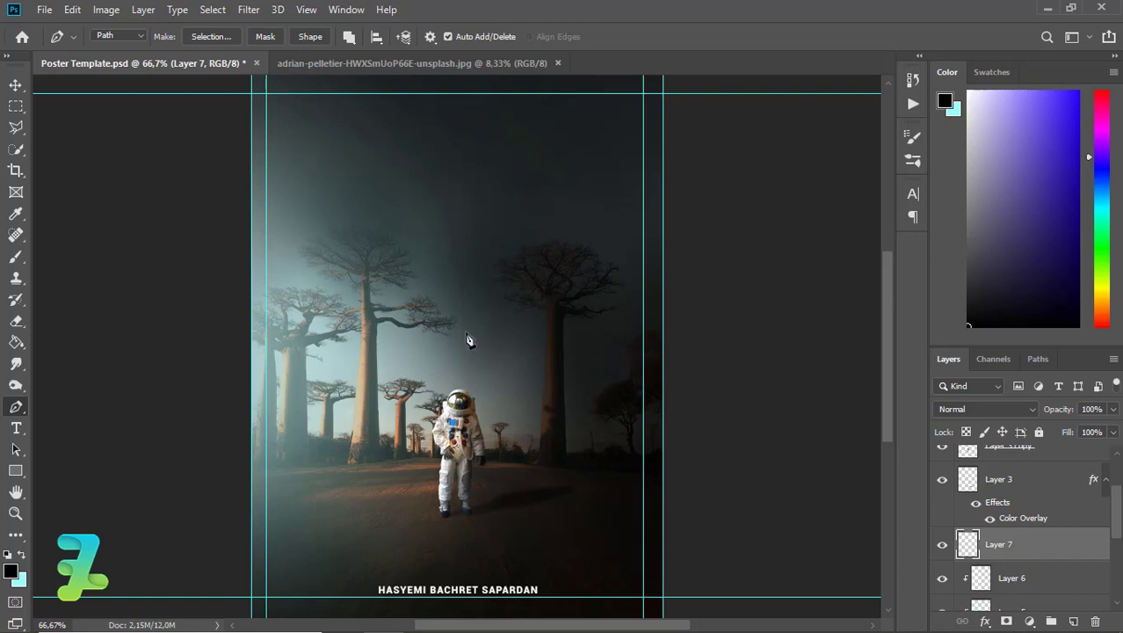
{"action": "left_click_drag", "start_coordinate": [450, 186], "coordinate": [470, 104]}
{"action": "scroll", "coordinate": [886, 309], "scroll_direction": "up", "scroll_amount": 2}
{"action": "left_click", "coordinate": [451, 89]}
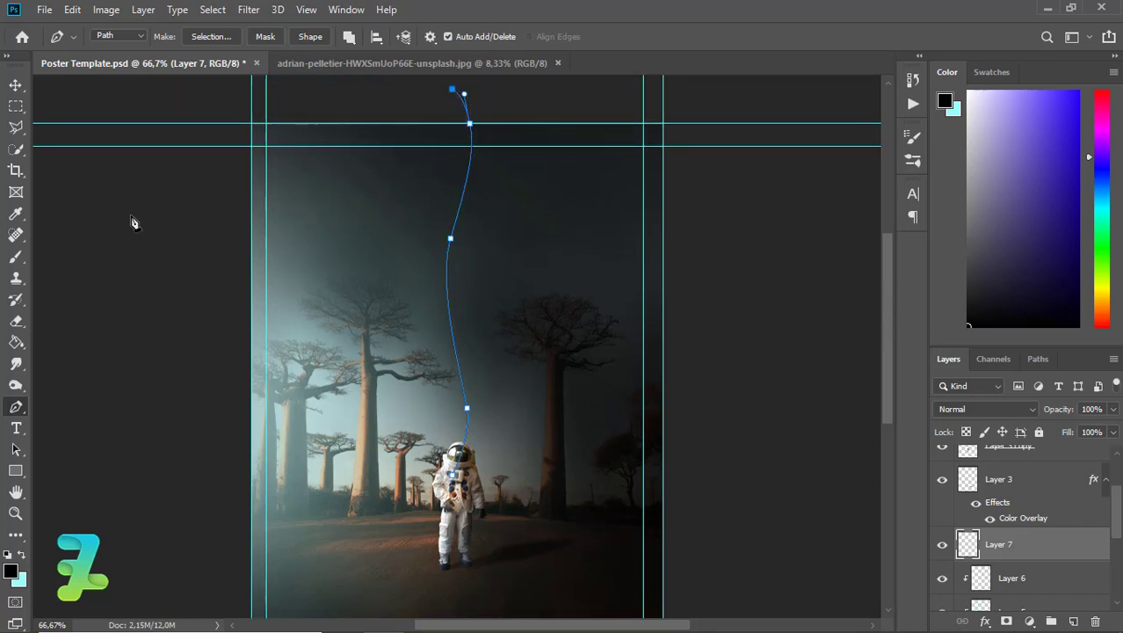
{"action": "left_click", "coordinate": [16, 257]}
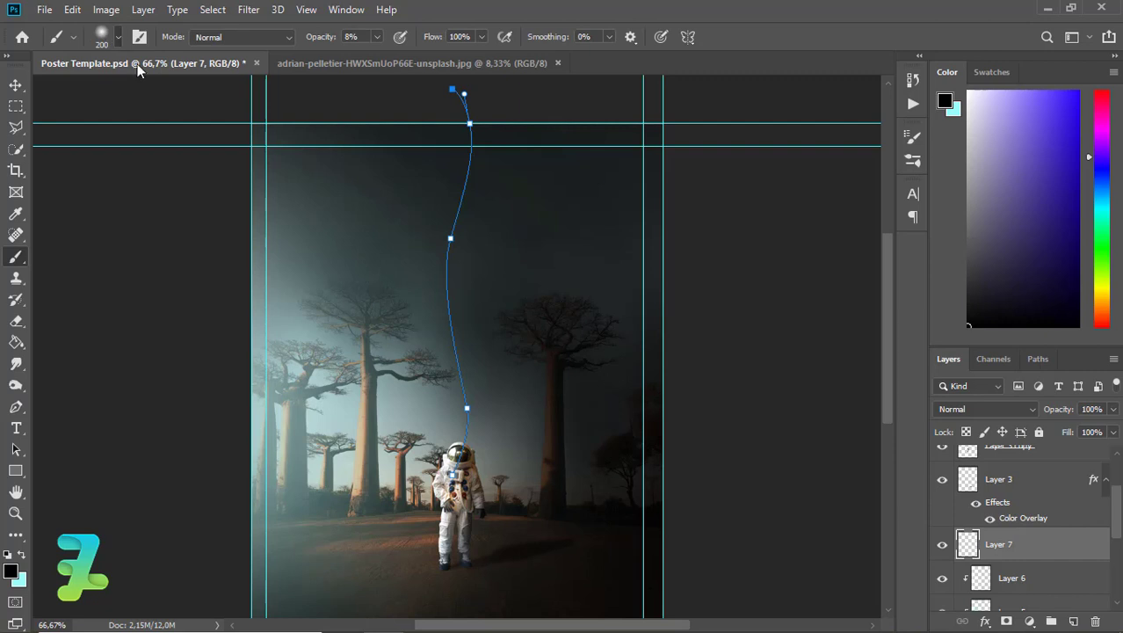
- Set the brush to 4 px, 100% opacity and 16% smoothing
{"action": "left_click", "coordinate": [118, 37]}
{"action": "left_click_drag", "start_coordinate": [161, 91], "coordinate": [107, 91]}
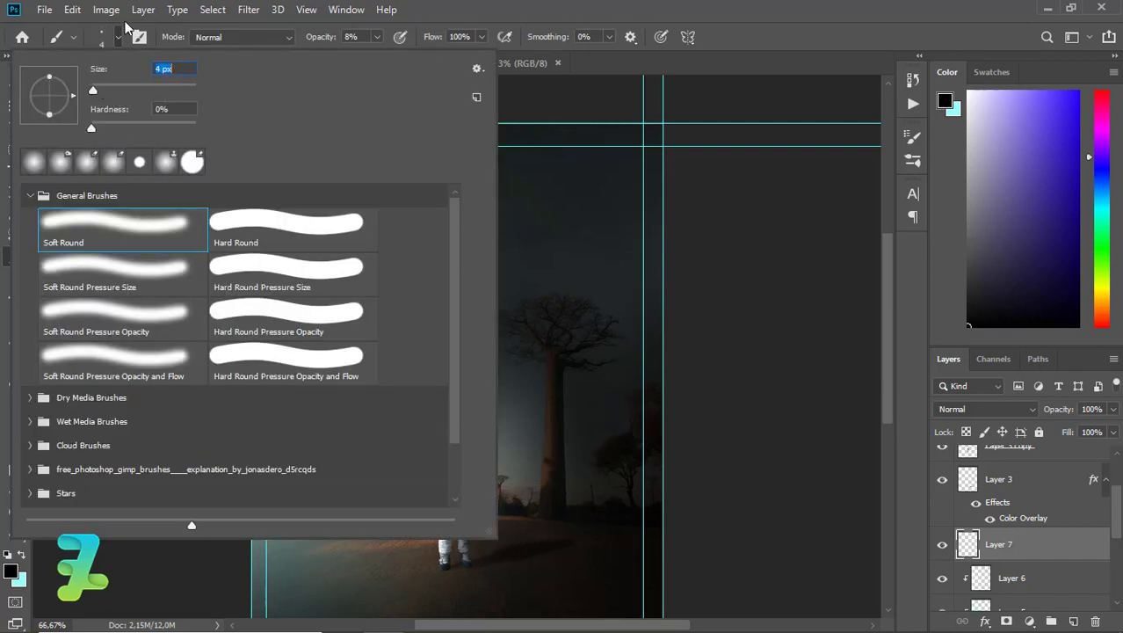
{"action": "key", "text": "Return"}
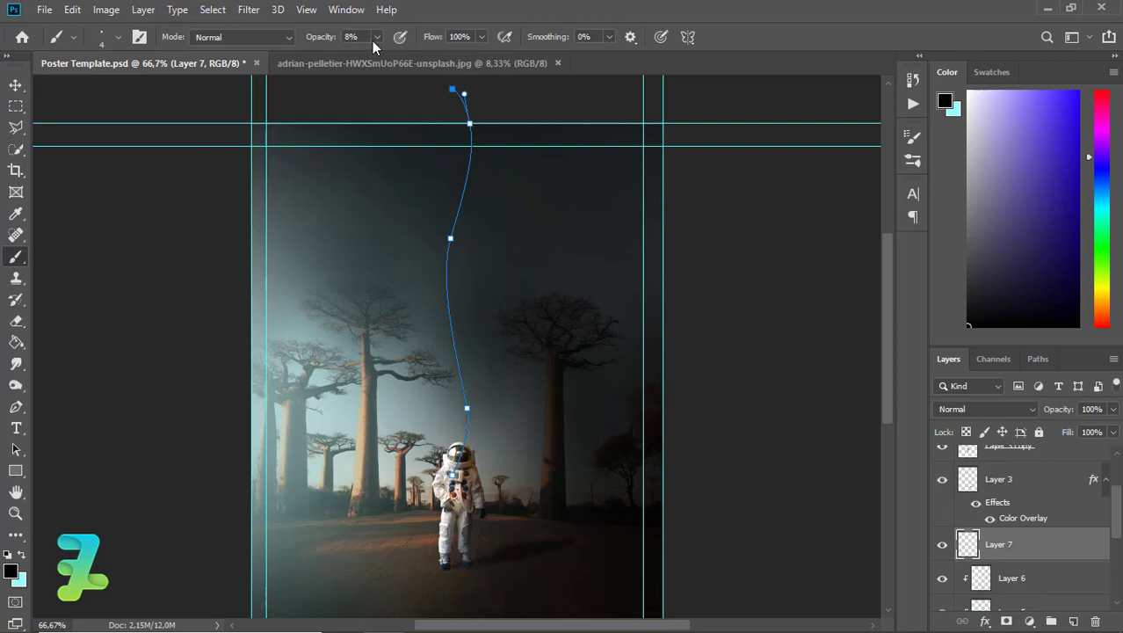
{"action": "left_click", "coordinate": [373, 38]}
{"action": "left_click_drag", "start_coordinate": [379, 55], "coordinate": [495, 72]}
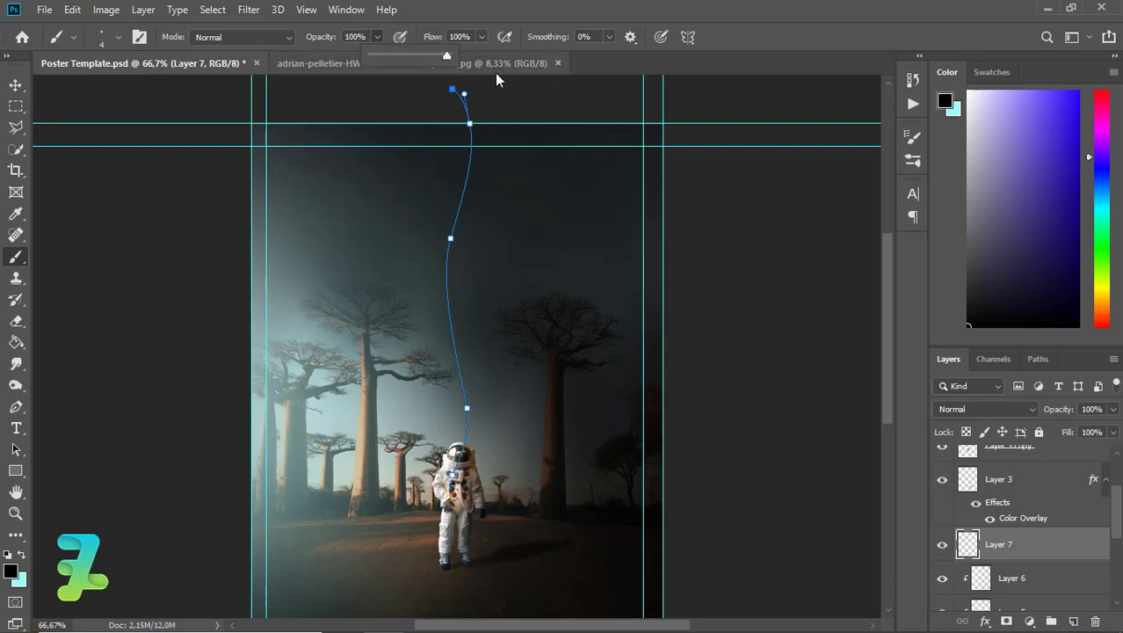
{"action": "left_click", "coordinate": [607, 37]}
{"action": "left_click_drag", "start_coordinate": [609, 56], "coordinate": [622, 58]}
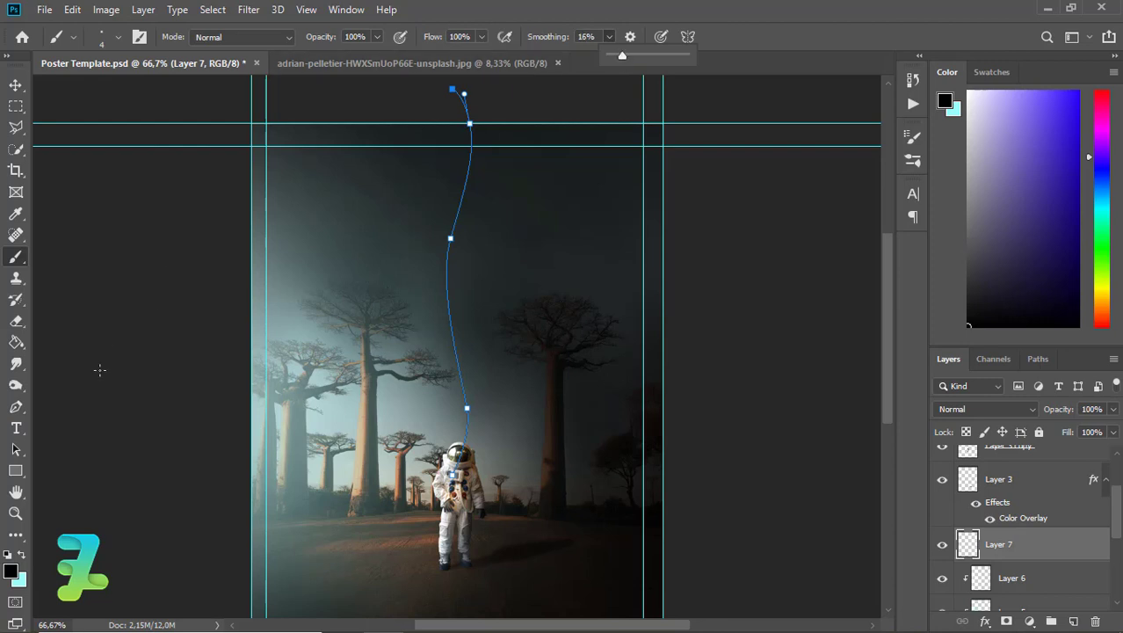
- Make cyan the foreground painting colour
{"action": "key", "text": "p"}
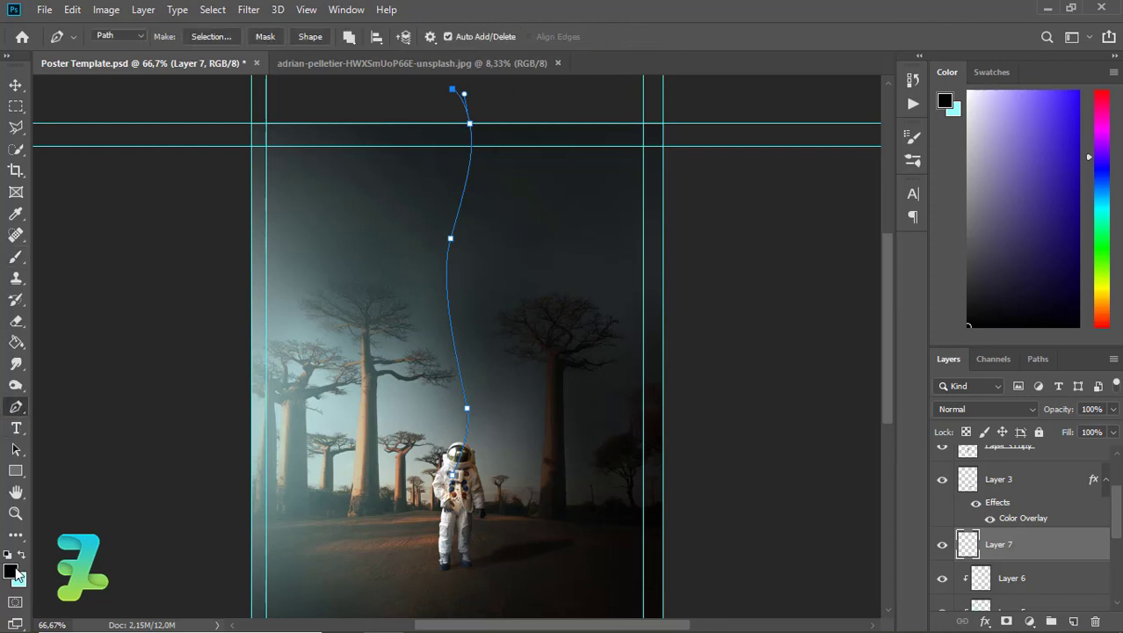
{"action": "left_click", "coordinate": [25, 552]}
{"action": "left_click", "coordinate": [12, 569]}
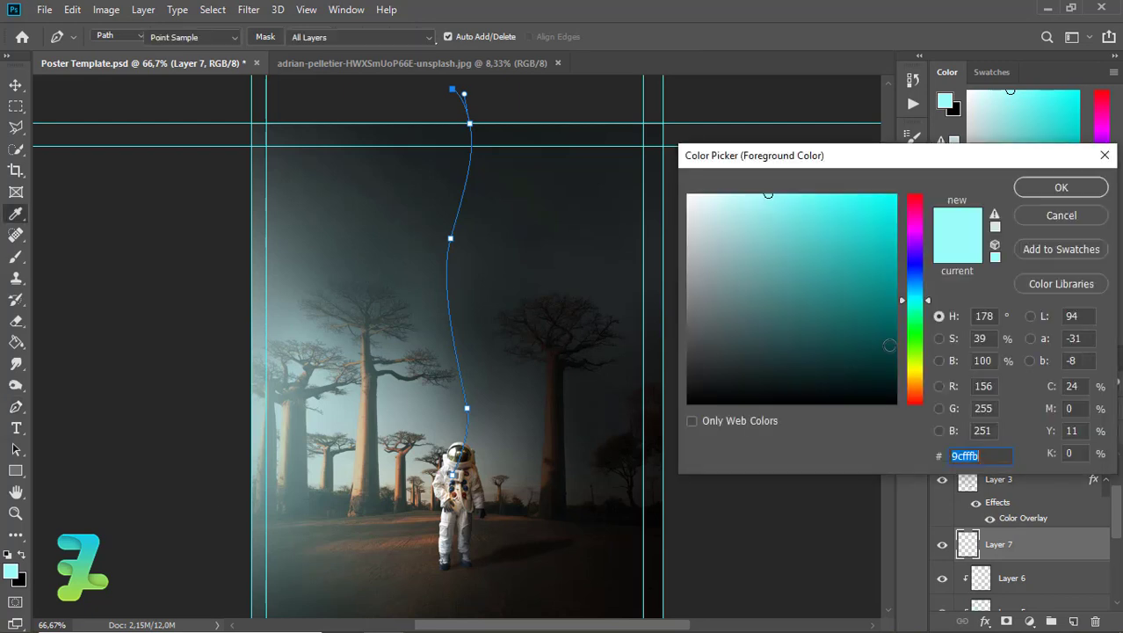
{"action": "left_click", "coordinate": [1035, 190]}
- Stroke the path with the brush to draw the cyan strand, then delete the path
{"action": "right_click", "coordinate": [451, 283]}
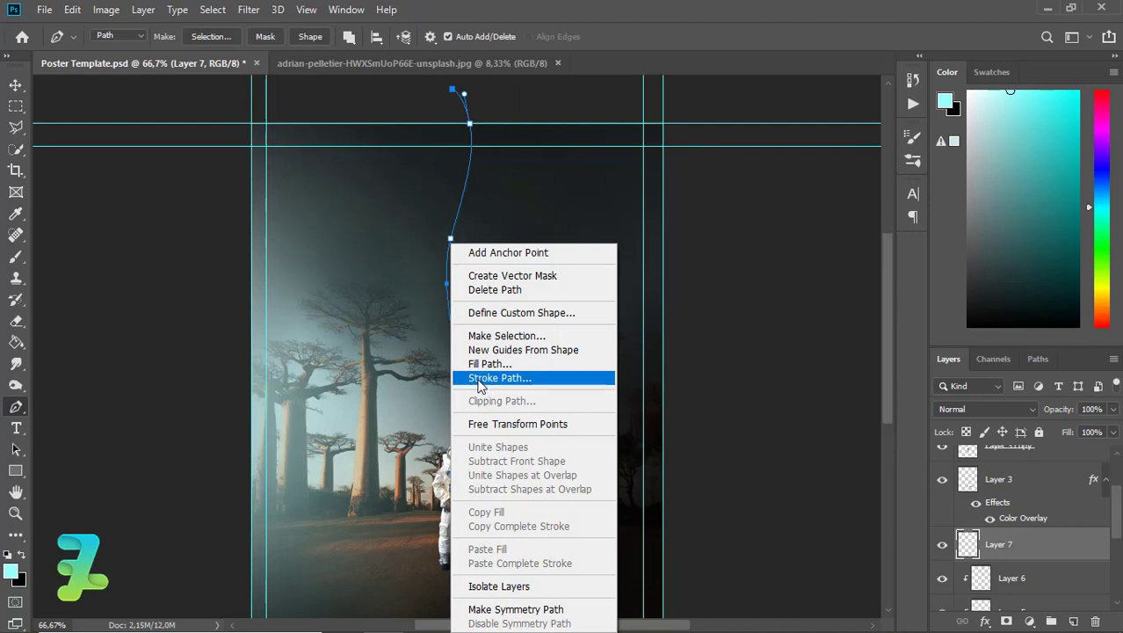
{"action": "left_click", "coordinate": [14, 259]}
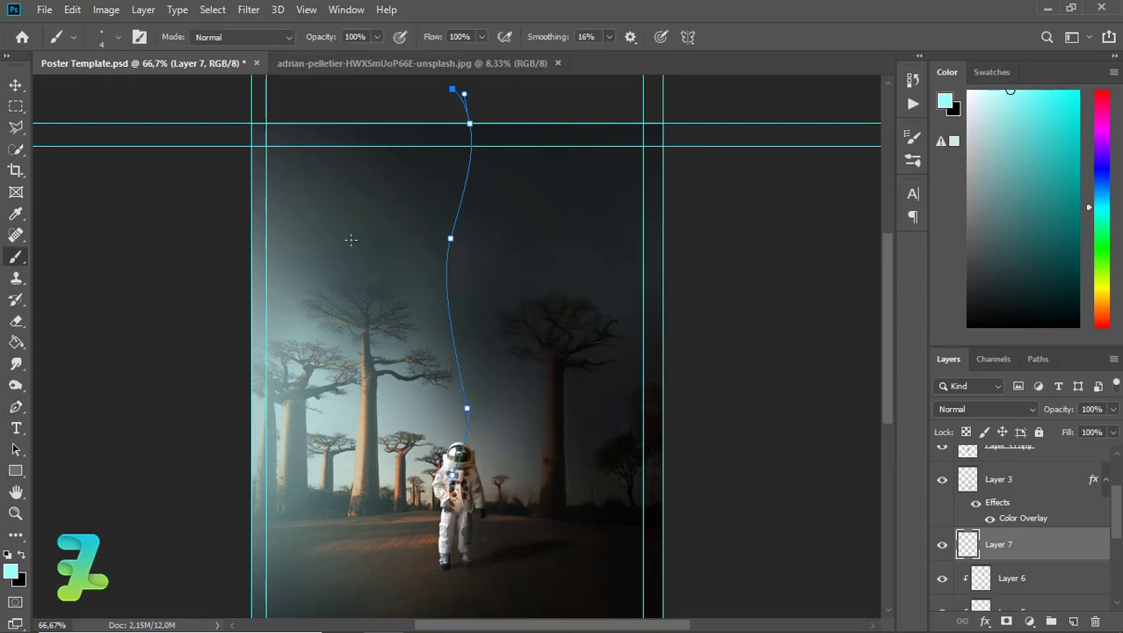
{"action": "left_click", "coordinate": [18, 407]}
{"action": "right_click", "coordinate": [450, 269]}
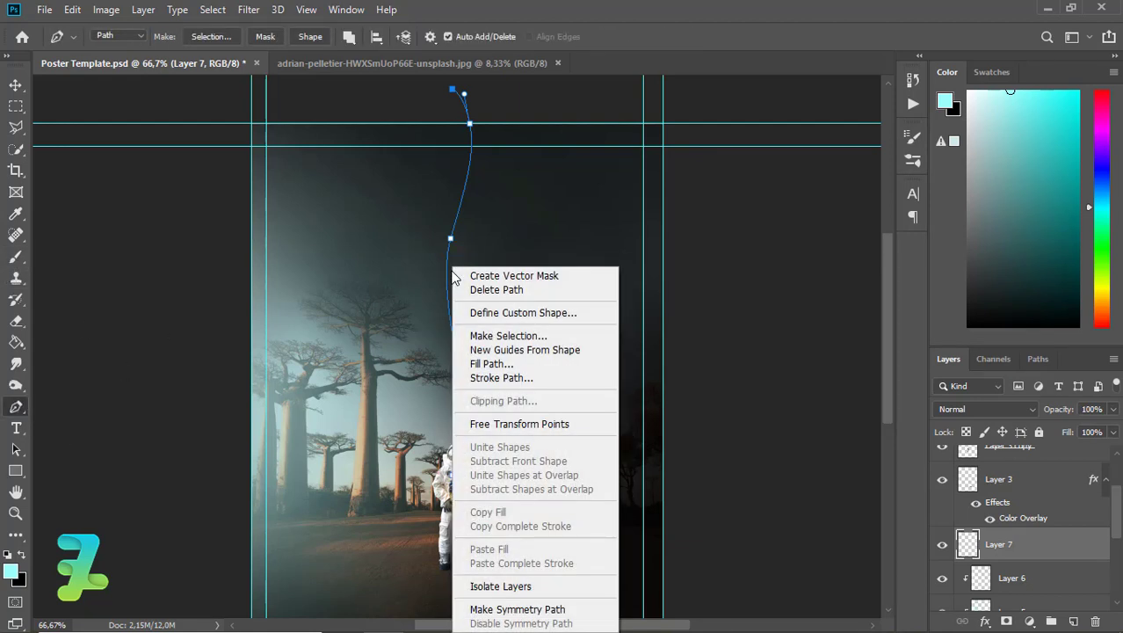
{"action": "left_click", "coordinate": [510, 377]}
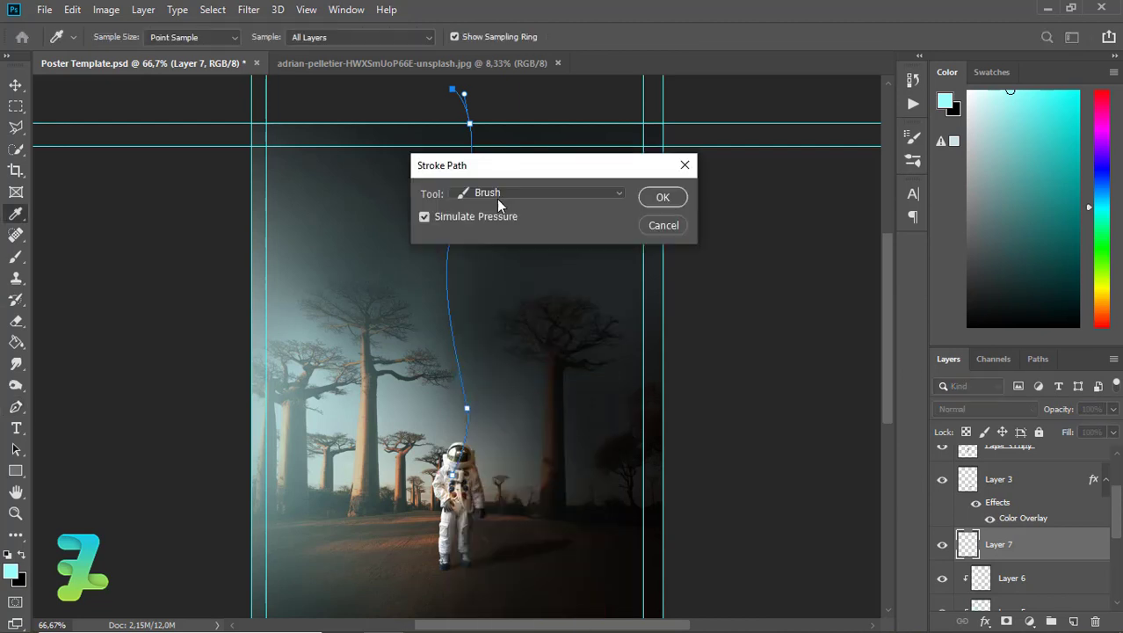
{"action": "left_click", "coordinate": [663, 198]}
{"action": "right_click", "coordinate": [568, 205]}
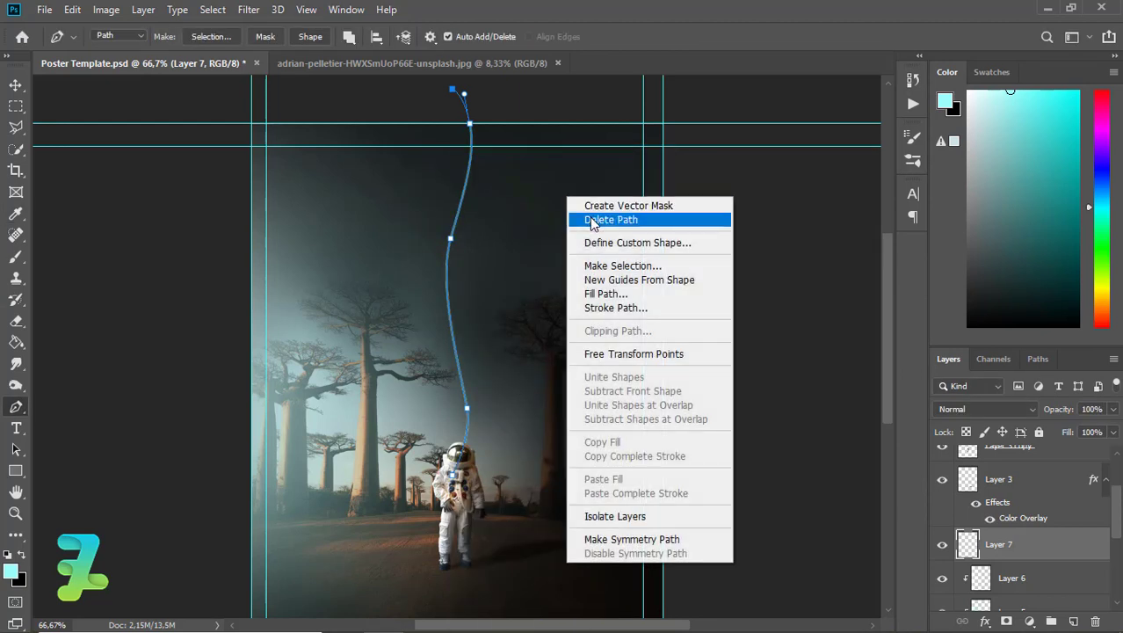
{"action": "left_click", "coordinate": [593, 220]}
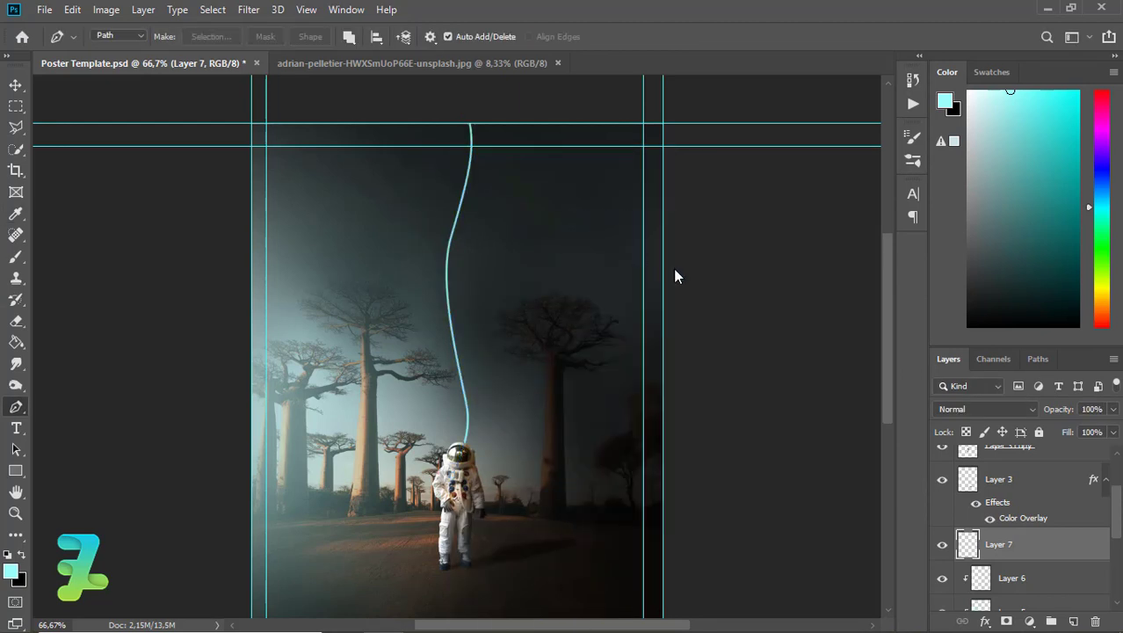
{"action": "left_click", "coordinate": [1073, 621]}
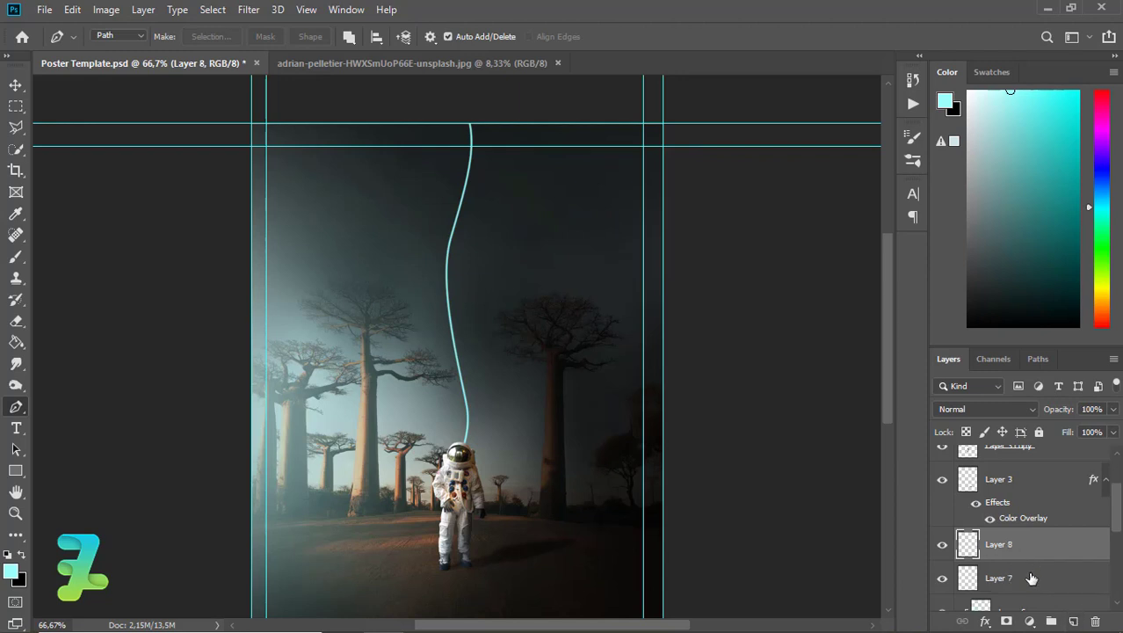
- Group Layer 7 and Layer 8 into Group 1 and select Layer 8
{"action": "left_click", "coordinate": [1037, 594], "text": "shift"}
{"action": "key", "text": "ctrl+g"}
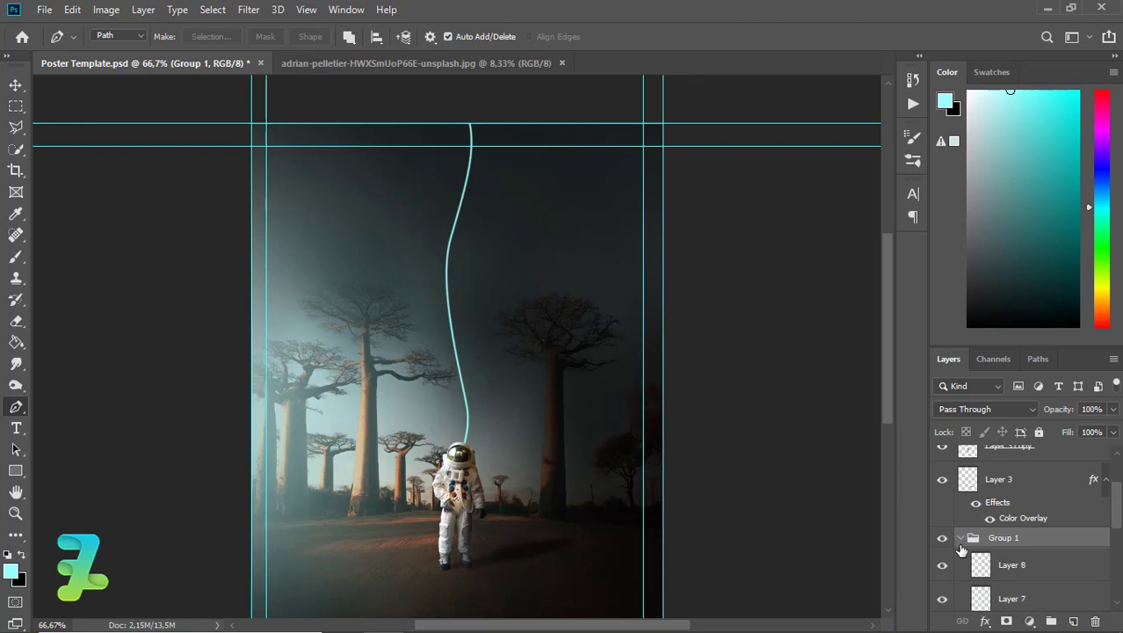
{"action": "key", "text": "alt+bracketleft"}
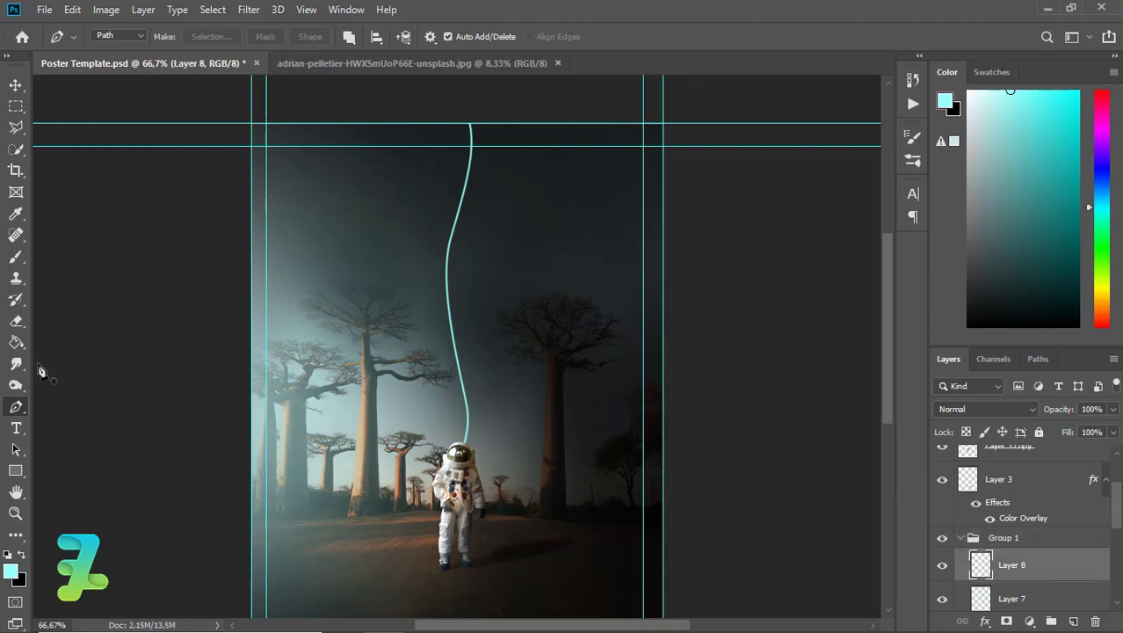
- Draw a second curved path from the helmet upward, stroke it in cyan and delete the path
{"action": "left_click", "coordinate": [459, 457]}
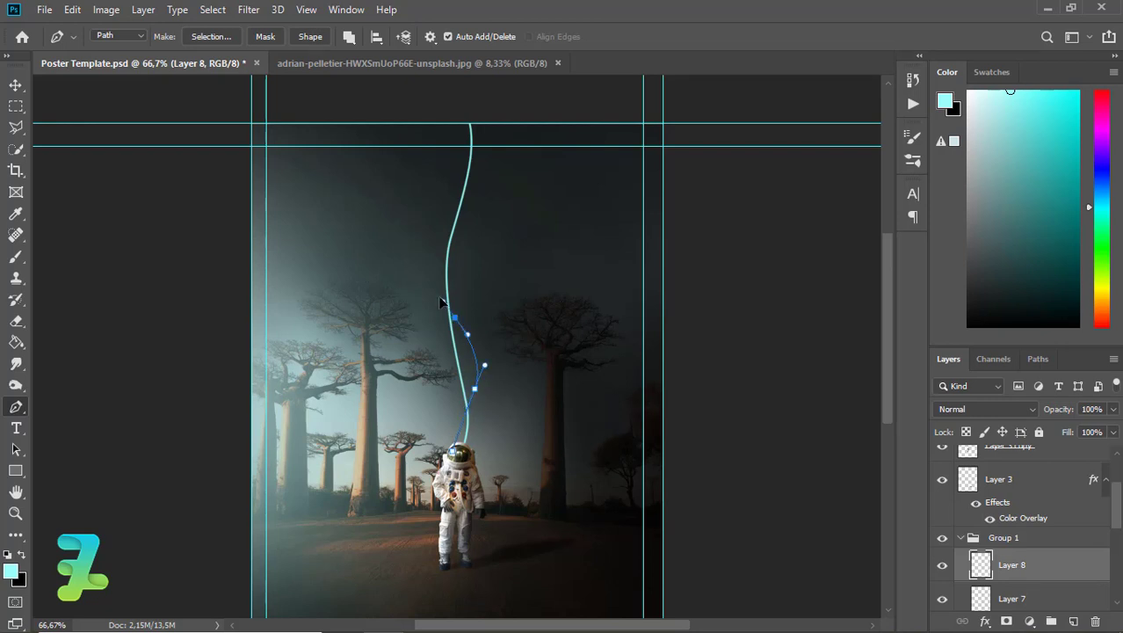
{"action": "left_click_drag", "start_coordinate": [475, 204], "coordinate": [488, 176]}
{"action": "mouse_move", "coordinate": [451, 133]}
{"action": "left_mouse_down"}
{"action": "mouse_move", "coordinate": [441, 104]}
{"action": "mouse_move", "coordinate": [453, 86]}
{"action": "left_mouse_up"}
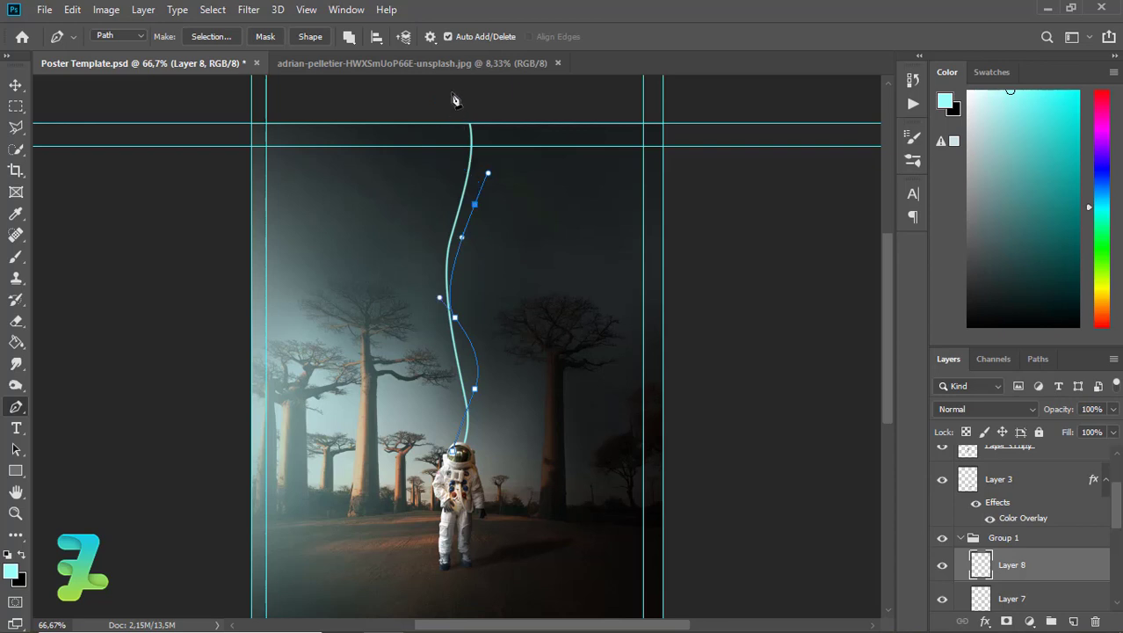
{"action": "right_click", "coordinate": [413, 236]}
{"action": "left_click", "coordinate": [457, 351]}
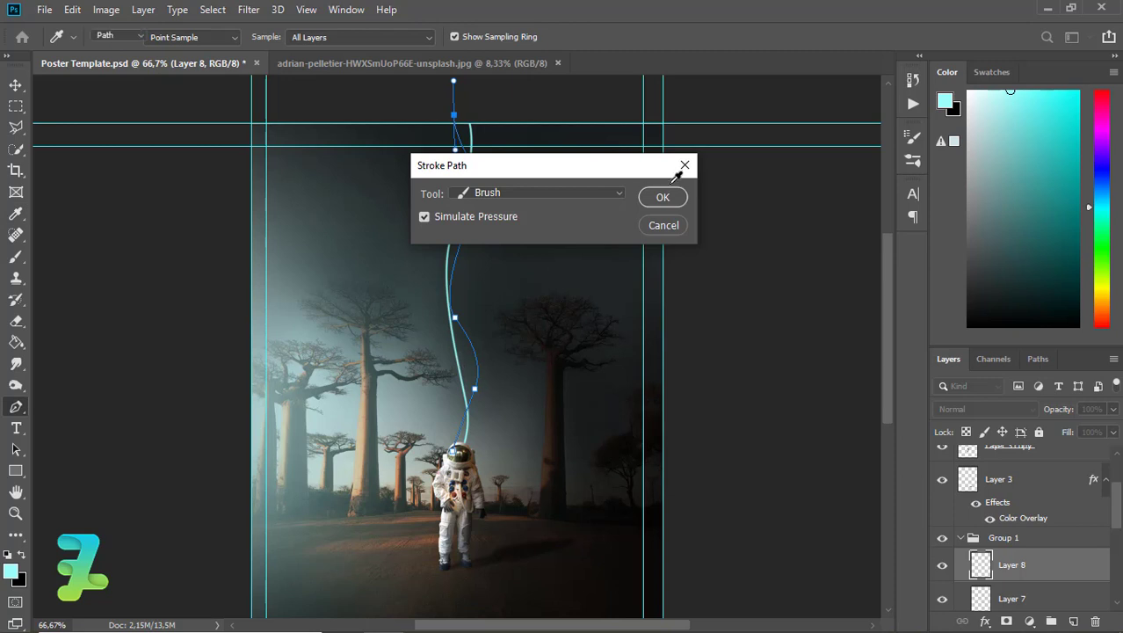
{"action": "left_click", "coordinate": [662, 196]}
{"action": "right_click", "coordinate": [559, 225]}
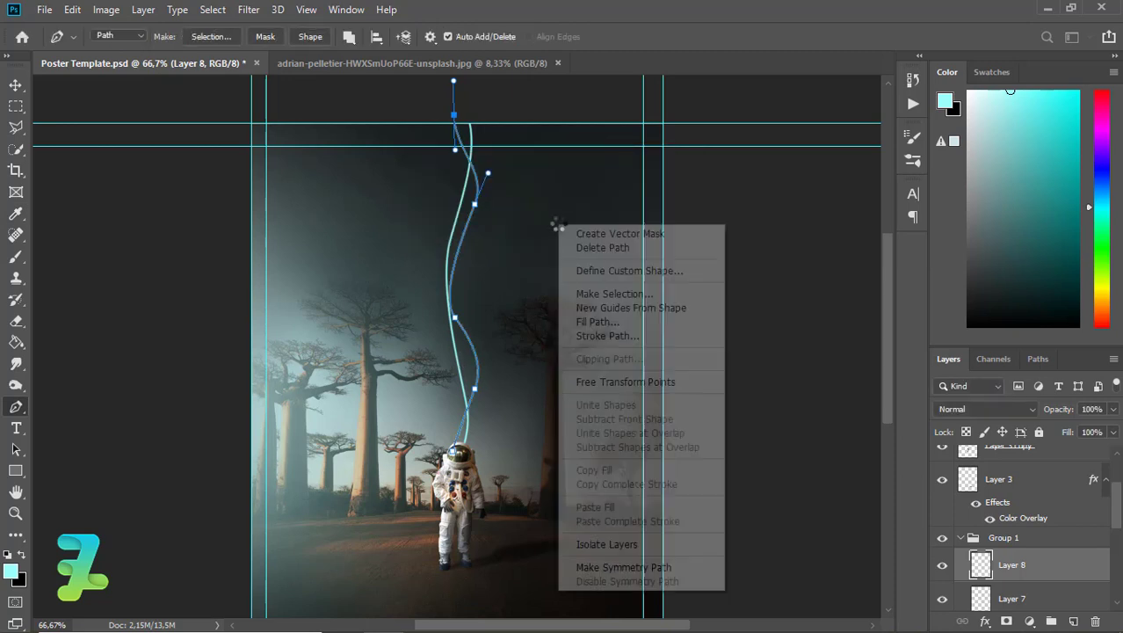
{"action": "left_click", "coordinate": [580, 249]}
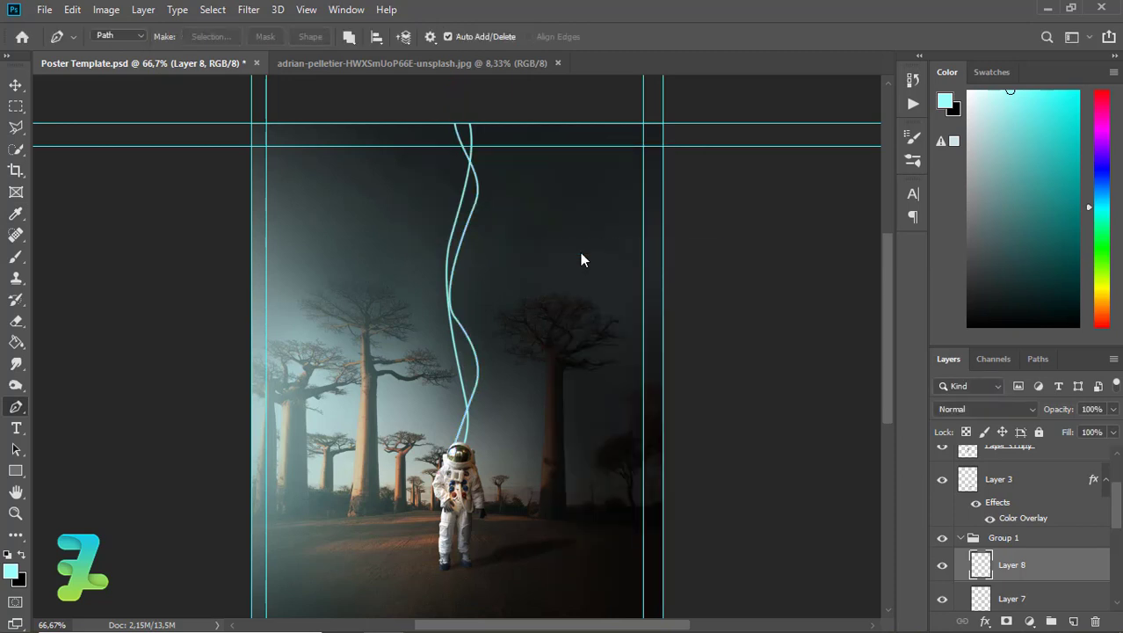
- Add a third cyan strand from the helmet to the top by stroking and deleting another path
{"action": "left_click", "coordinate": [458, 451]}
{"action": "left_click_drag", "start_coordinate": [454, 397], "coordinate": [457, 385]}
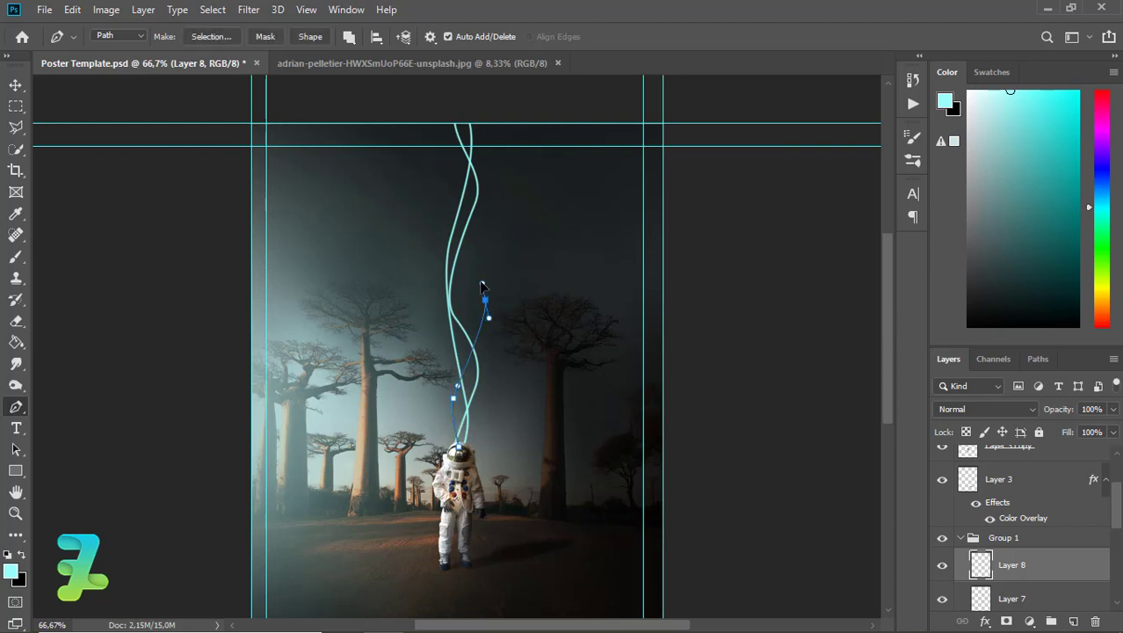
{"action": "left_click_drag", "start_coordinate": [456, 174], "coordinate": [458, 150]}
{"action": "right_click", "coordinate": [522, 201]}
{"action": "left_click", "coordinate": [510, 305]}
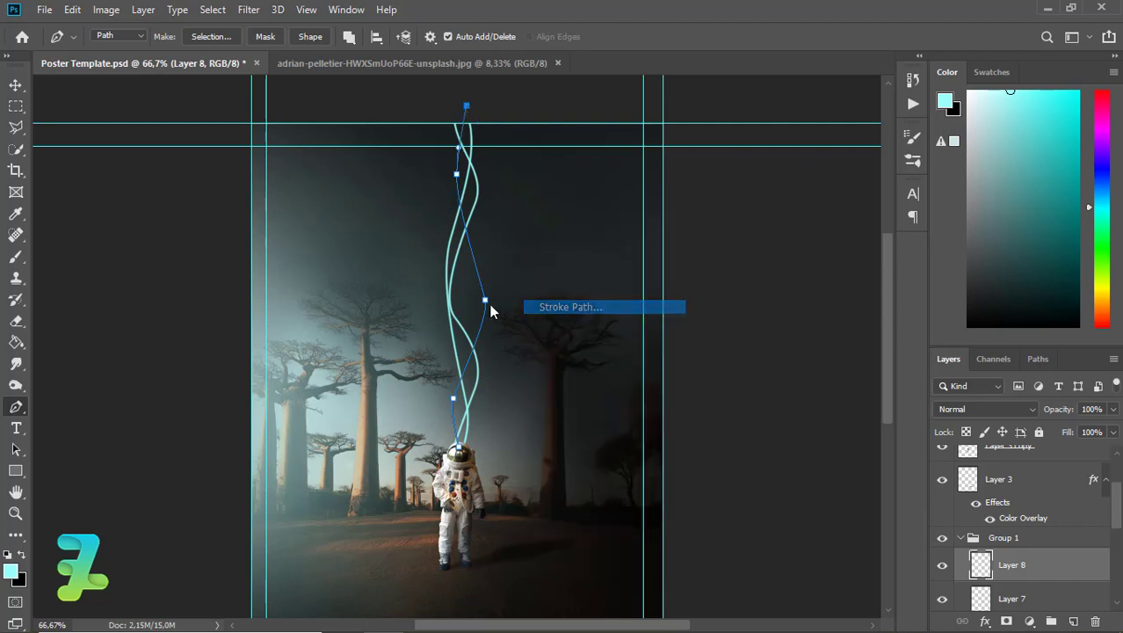
{"action": "key", "text": "Return"}
{"action": "right_click", "coordinate": [428, 269]}
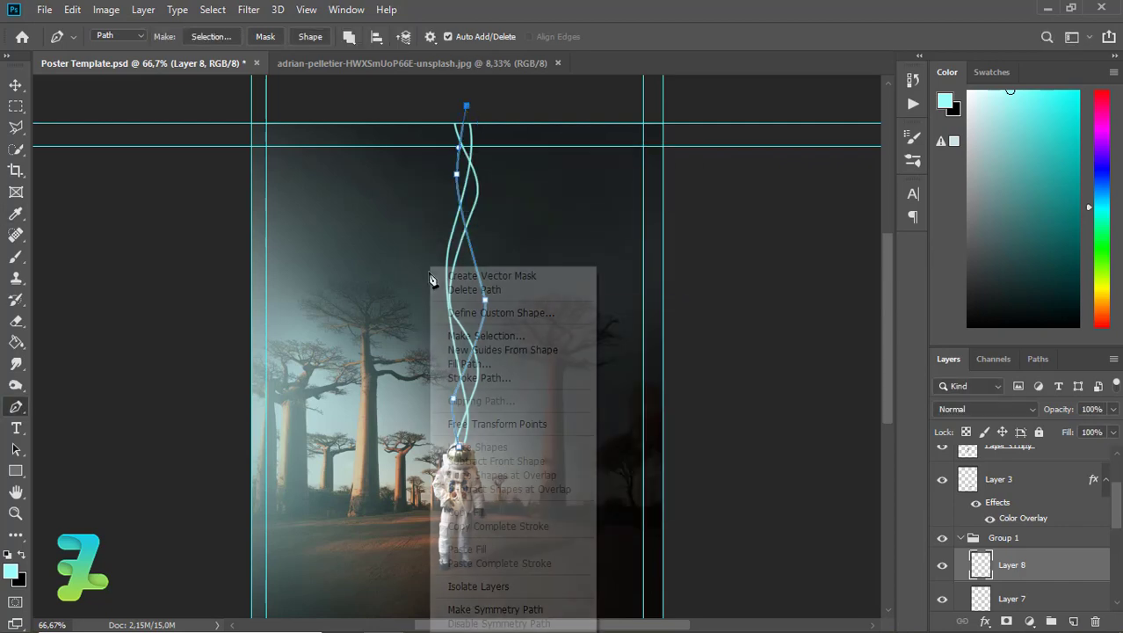
{"action": "left_click", "coordinate": [474, 290]}
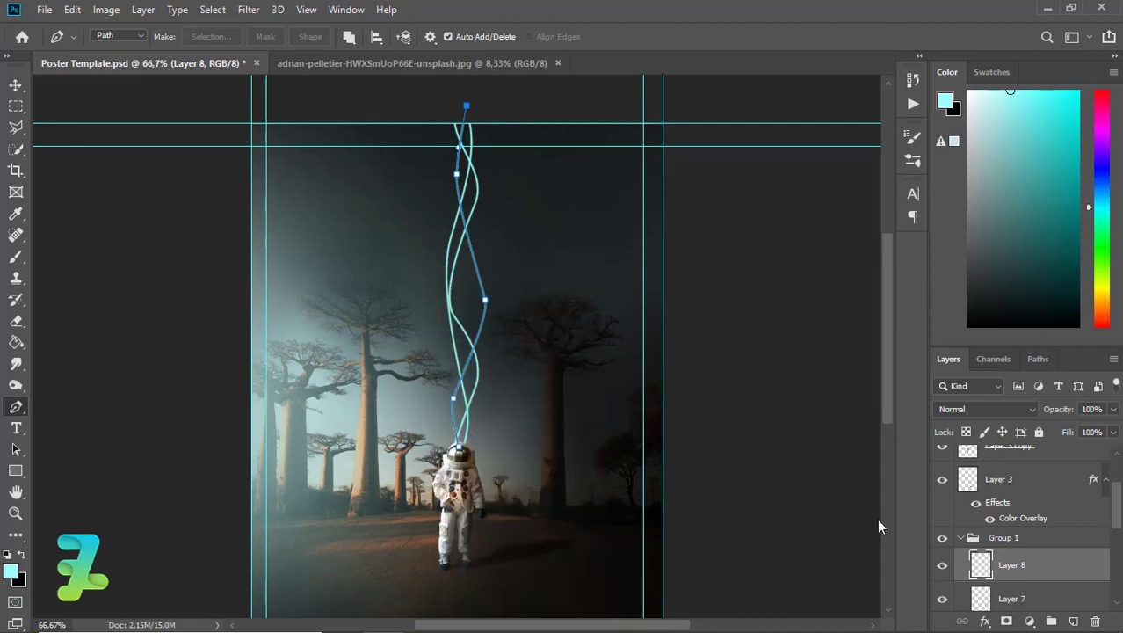
{"action": "left_click", "coordinate": [964, 538]}
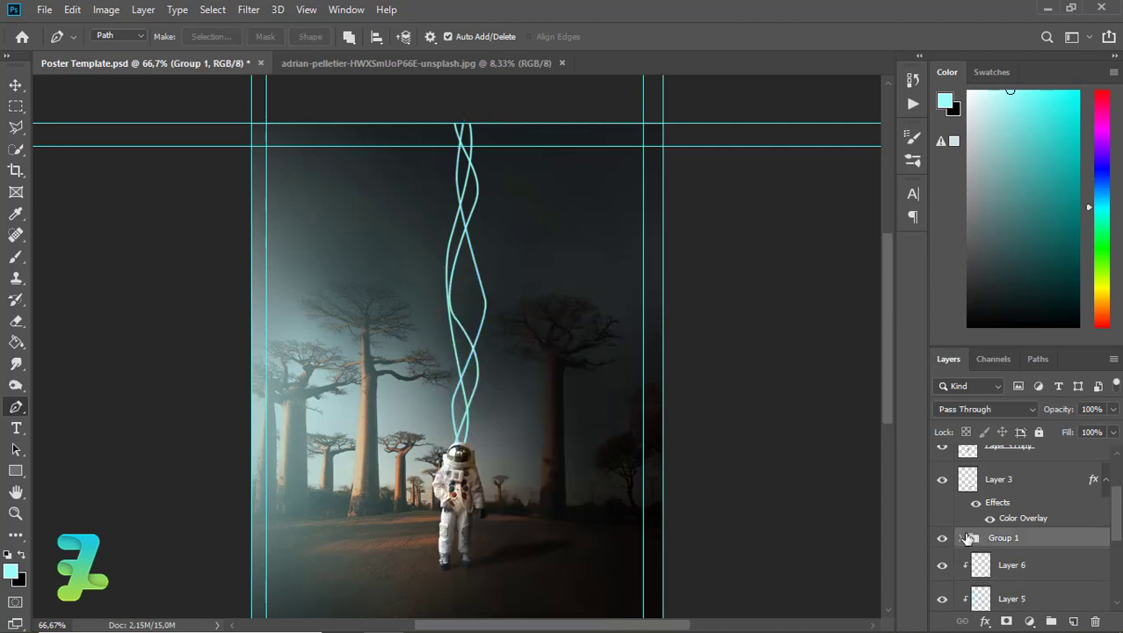
- Give Group 1 a light-cyan Outer Glow at 47% opacity, ~3% spread and a smaller size
{"action": "double_click", "coordinate": [1054, 540]}
{"action": "left_click", "coordinate": [511, 505]}
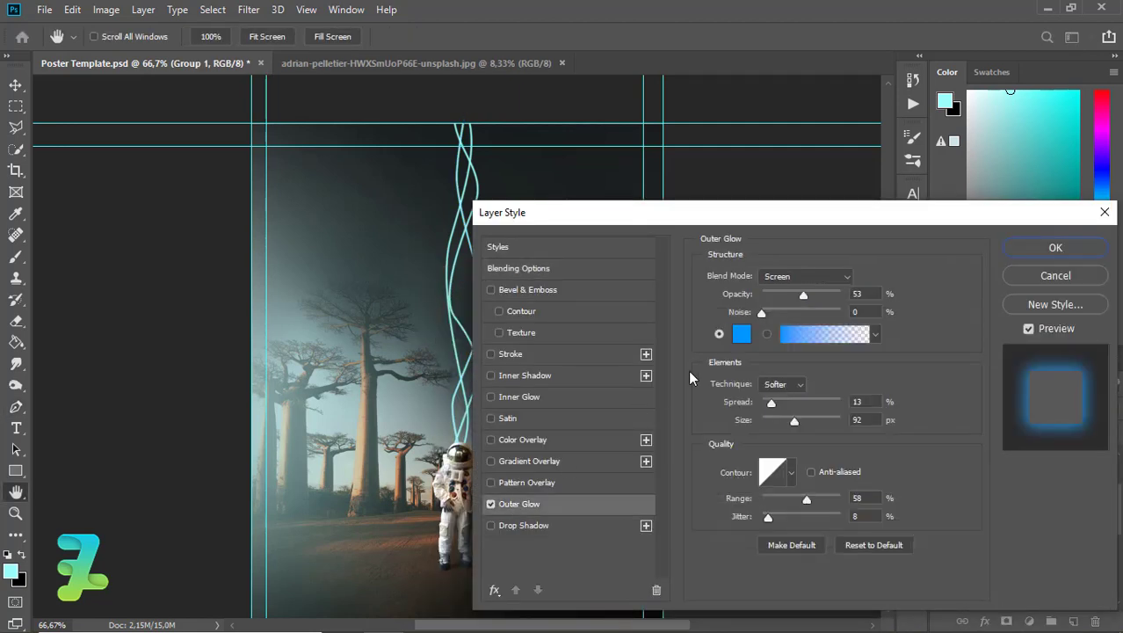
{"action": "left_click", "coordinate": [742, 334]}
{"action": "left_click", "coordinate": [791, 191]}
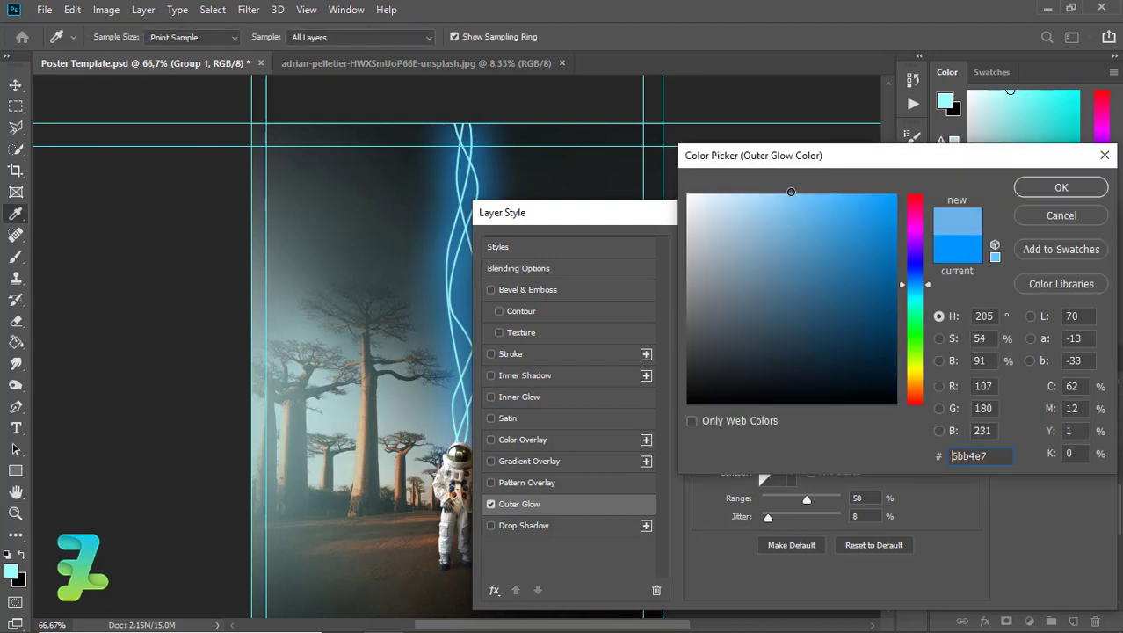
{"action": "left_click_drag", "start_coordinate": [791, 192], "coordinate": [781, 193]}
{"action": "left_click_drag", "start_coordinate": [913, 285], "coordinate": [913, 290]}
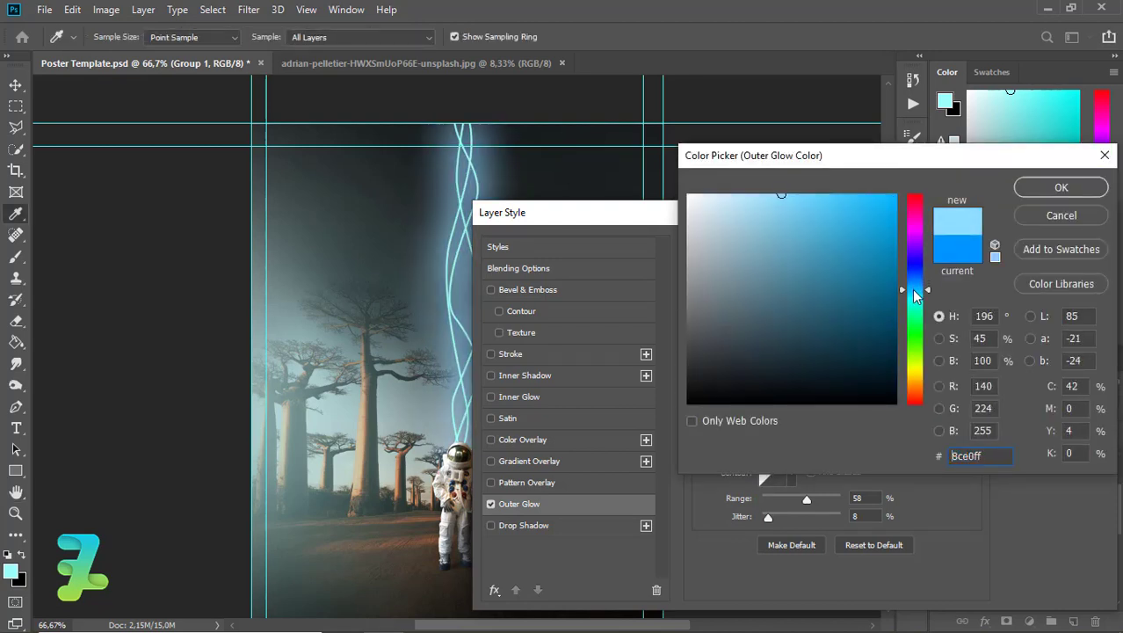
{"action": "left_click", "coordinate": [1038, 191]}
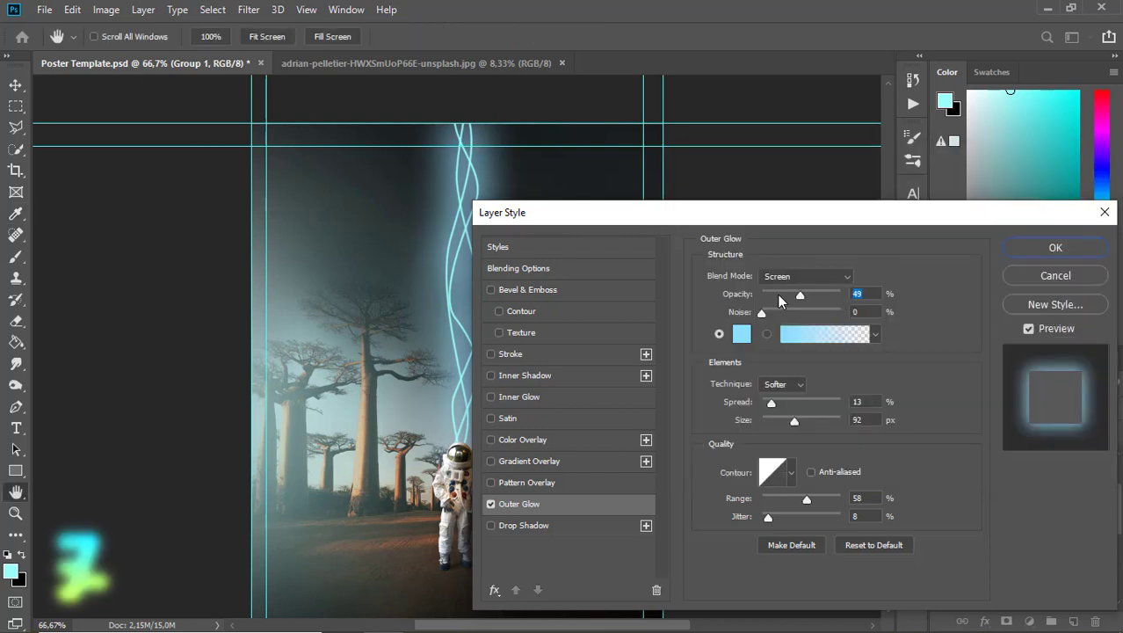
{"action": "left_click_drag", "start_coordinate": [798, 295], "coordinate": [796, 294]}
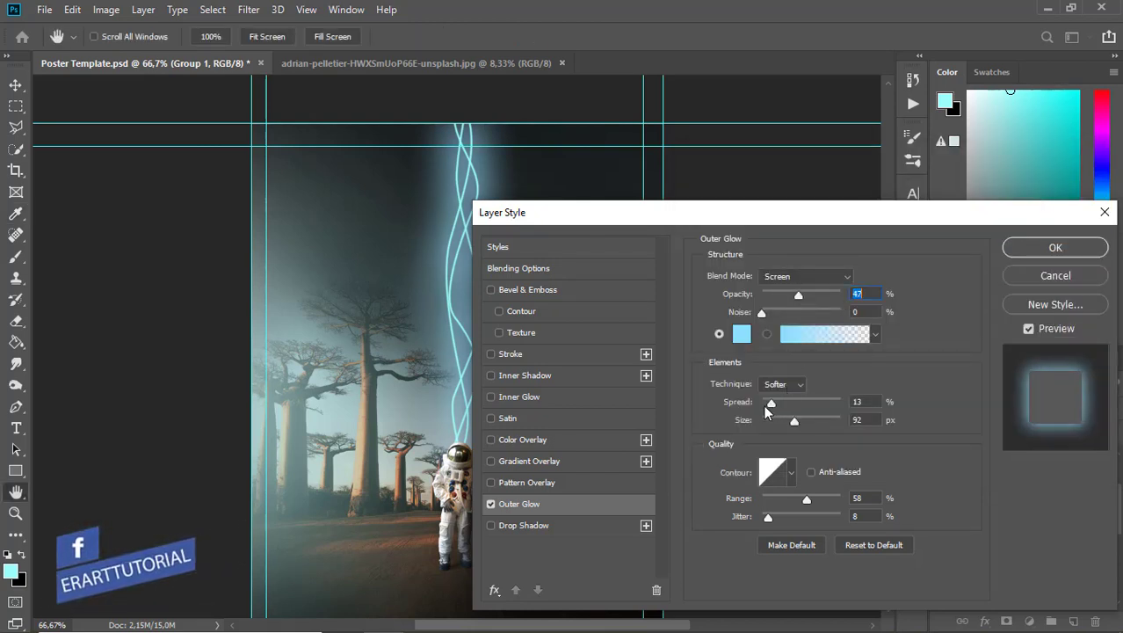
{"action": "left_click_drag", "start_coordinate": [759, 406], "coordinate": [775, 406]}
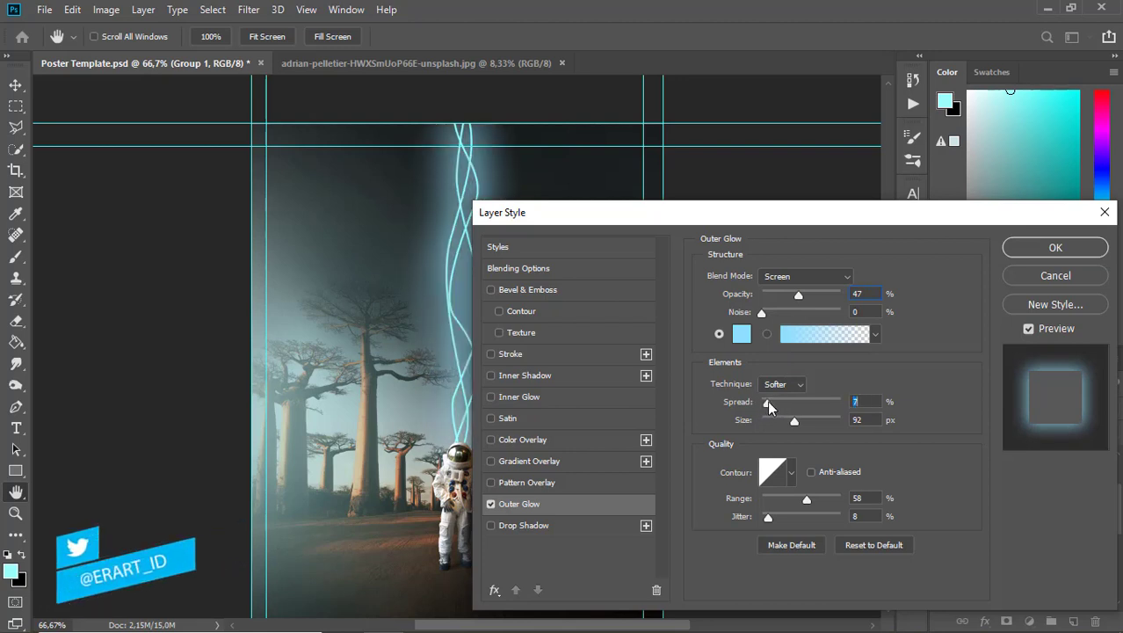
{"action": "left_click_drag", "start_coordinate": [765, 400], "coordinate": [764, 400]}
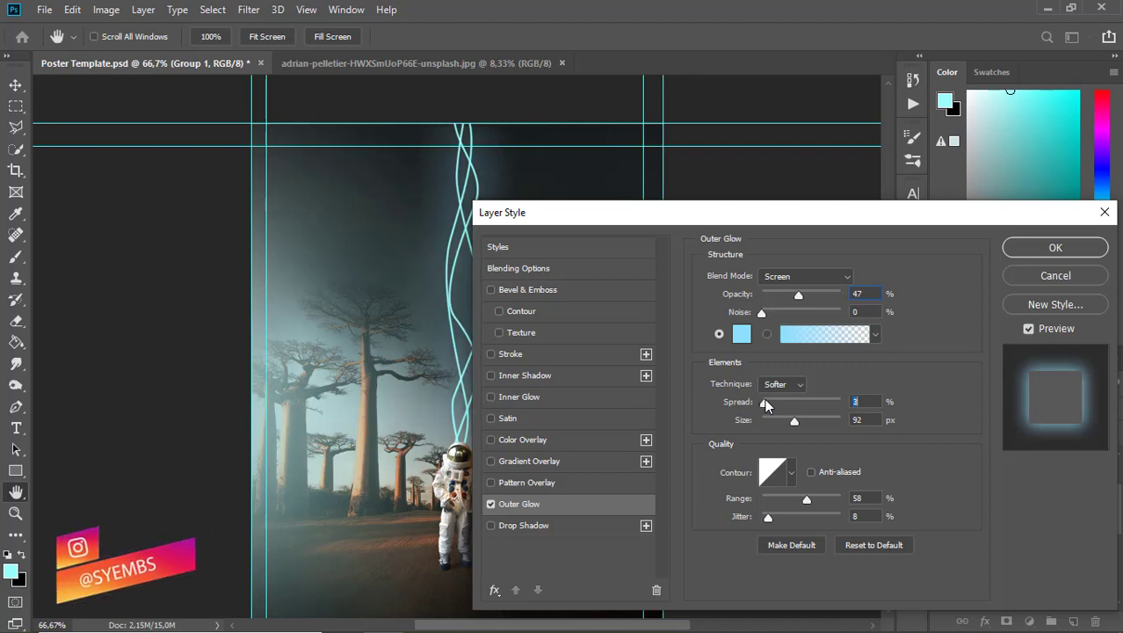
{"action": "left_click_drag", "start_coordinate": [682, 216], "coordinate": [760, 189]}
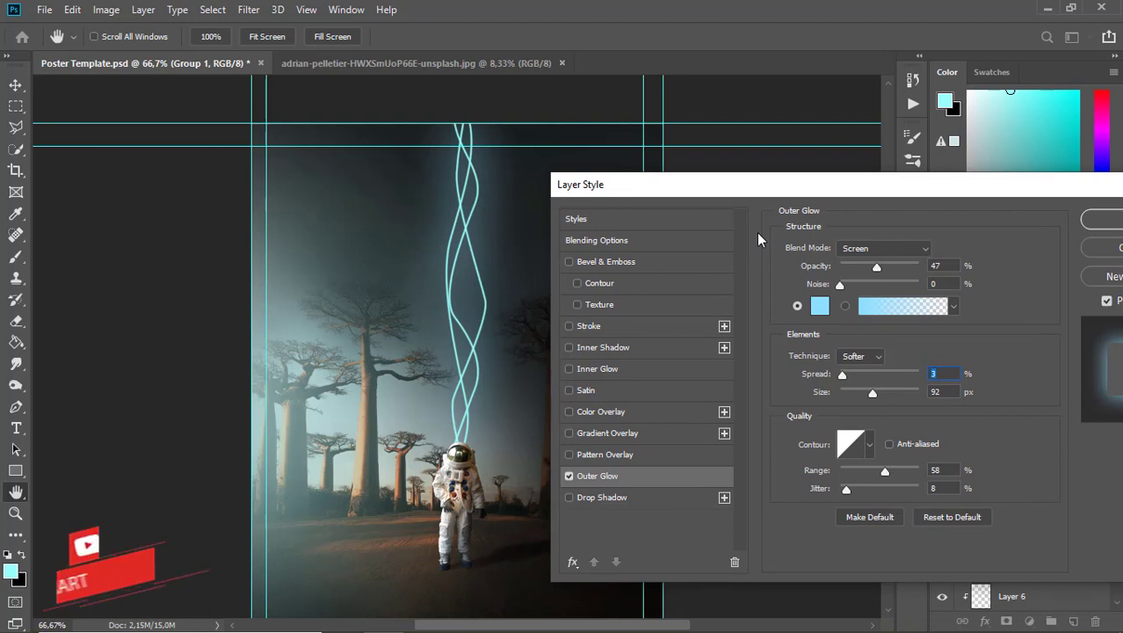
{"action": "left_click_drag", "start_coordinate": [870, 395], "coordinate": [858, 391]}
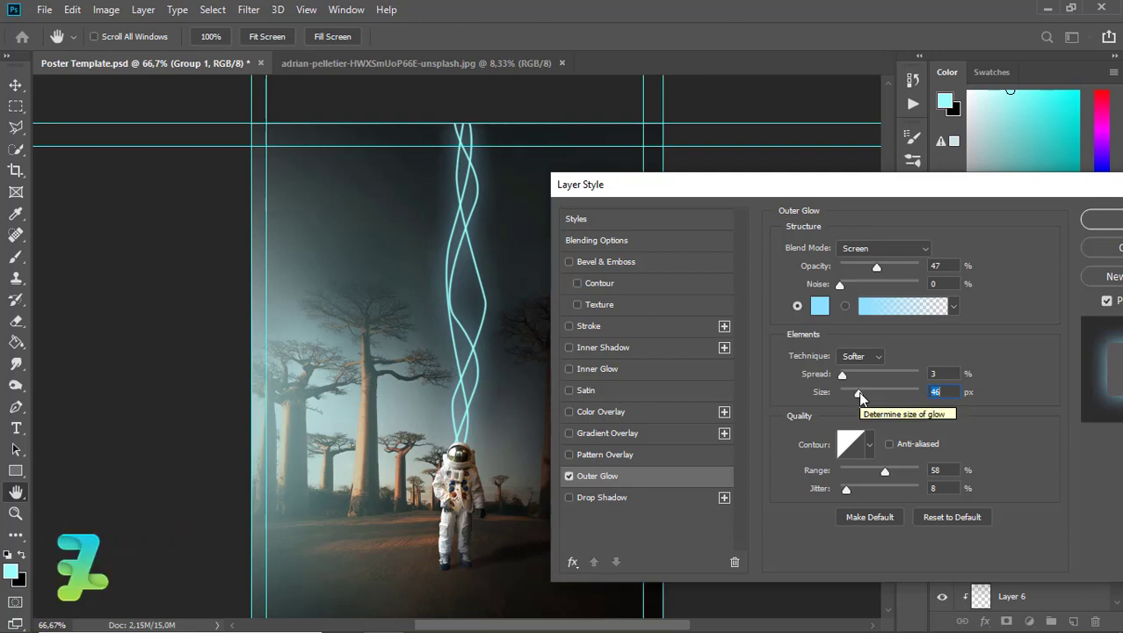
- Add a white Inner Glow to Group 1 and apply the layer styles
{"action": "left_click", "coordinate": [568, 369]}
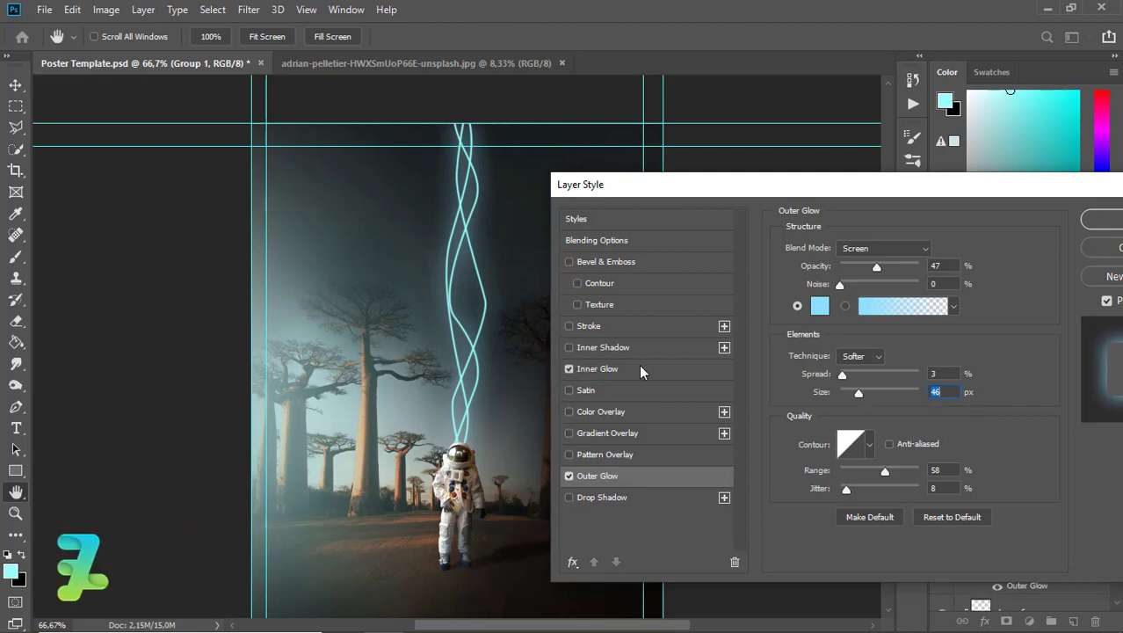
{"action": "left_click", "coordinate": [641, 370]}
{"action": "left_click", "coordinate": [820, 309]}
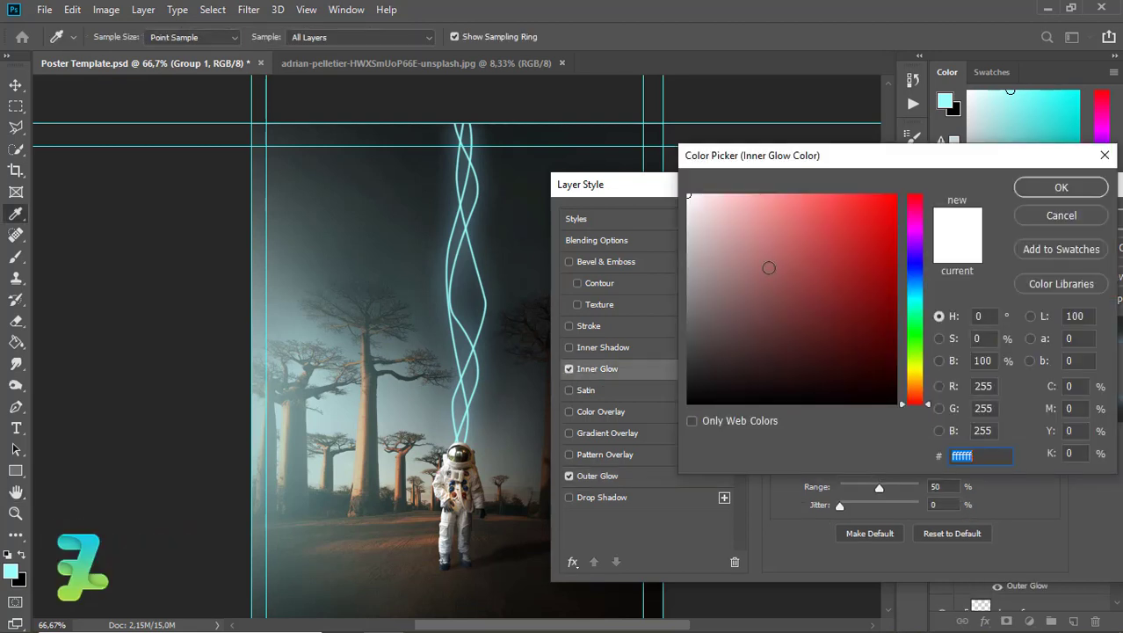
{"action": "left_click", "coordinate": [1028, 189]}
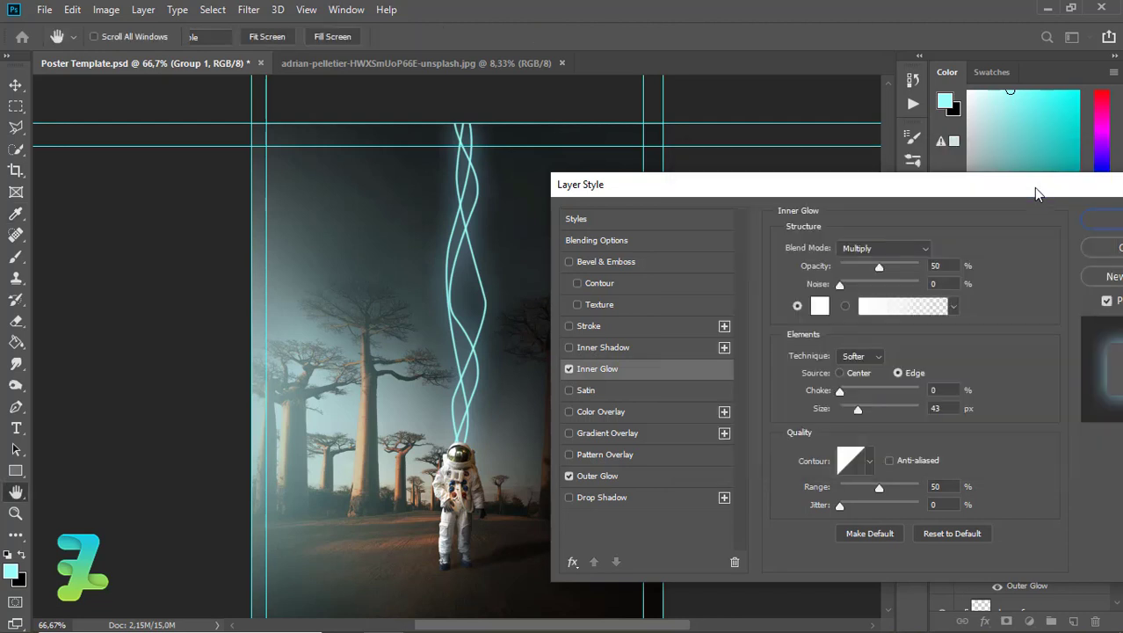
{"action": "left_click", "coordinate": [1107, 218]}
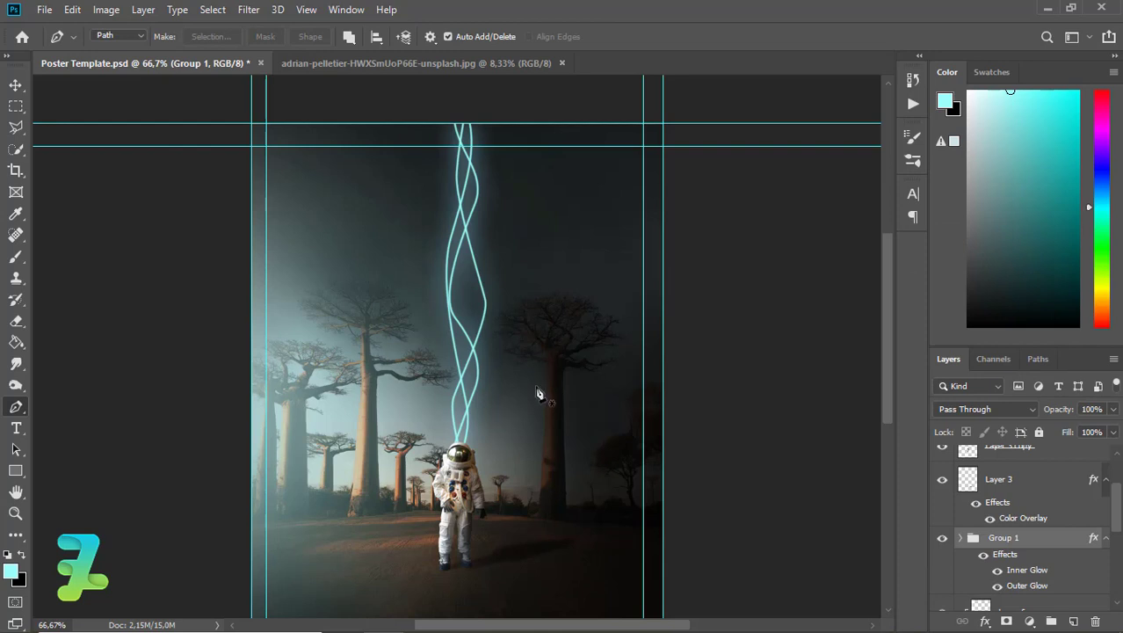
- Add a Color Lookup adjustment layer above the Brightness/Contrast layer
{"action": "left_click", "coordinate": [16, 85]}
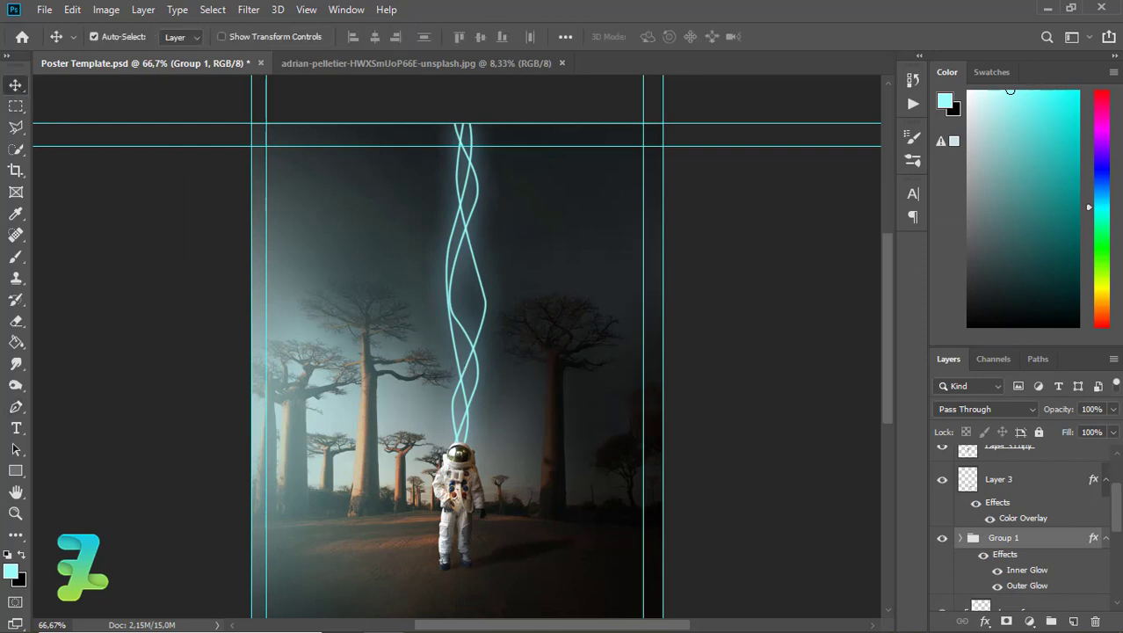
{"action": "left_click_drag", "start_coordinate": [1120, 511], "coordinate": [1117, 479]}
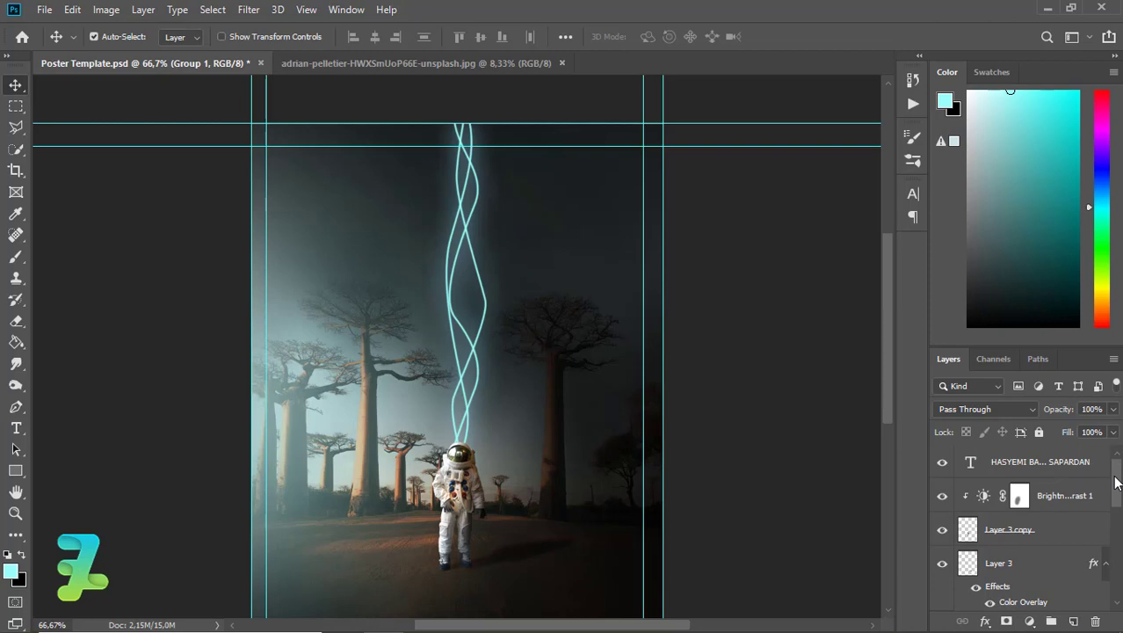
{"action": "key", "text": "ctrl+minus"}
{"action": "key", "text": "ctrl+minus"}
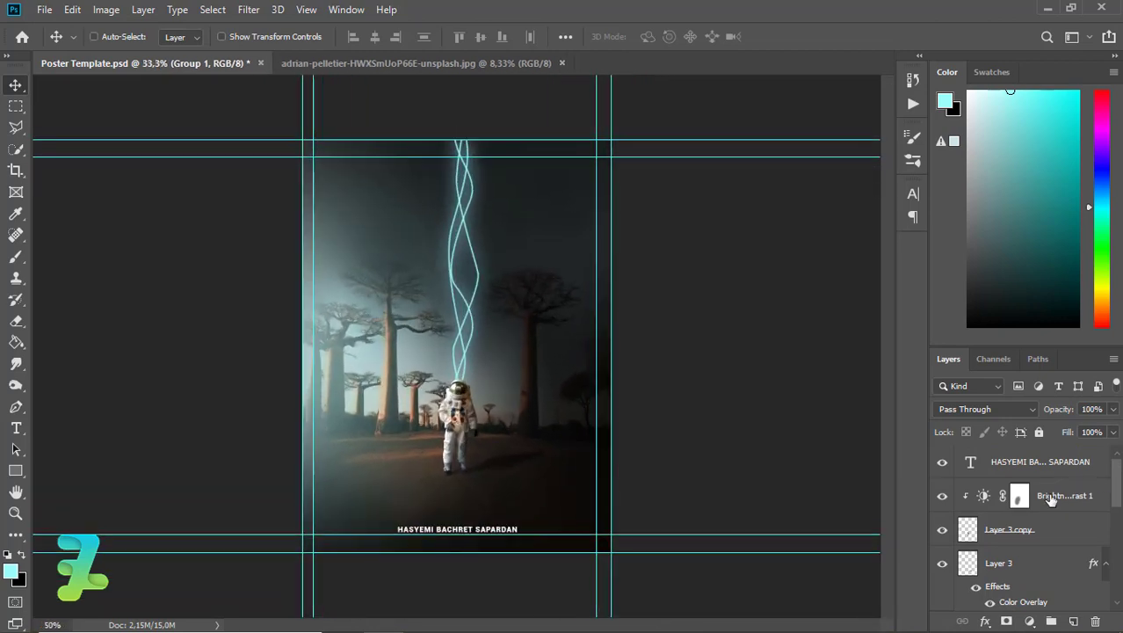
{"action": "key", "text": "ctrl+plus"}
{"action": "left_click", "coordinate": [1017, 497]}
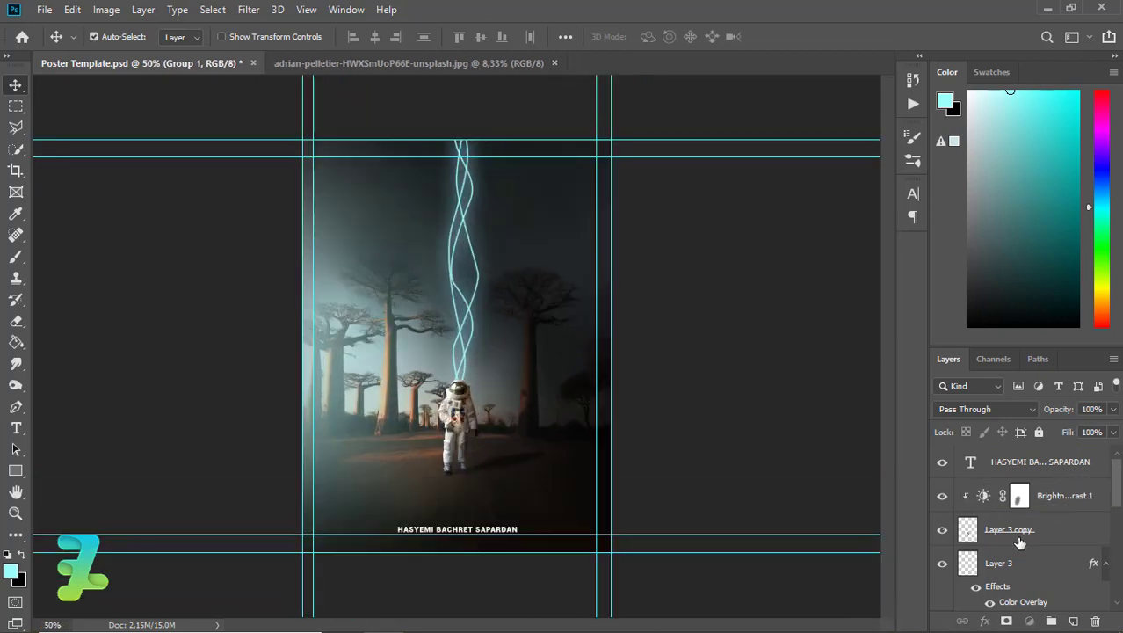
{"action": "left_click", "coordinate": [1030, 622]}
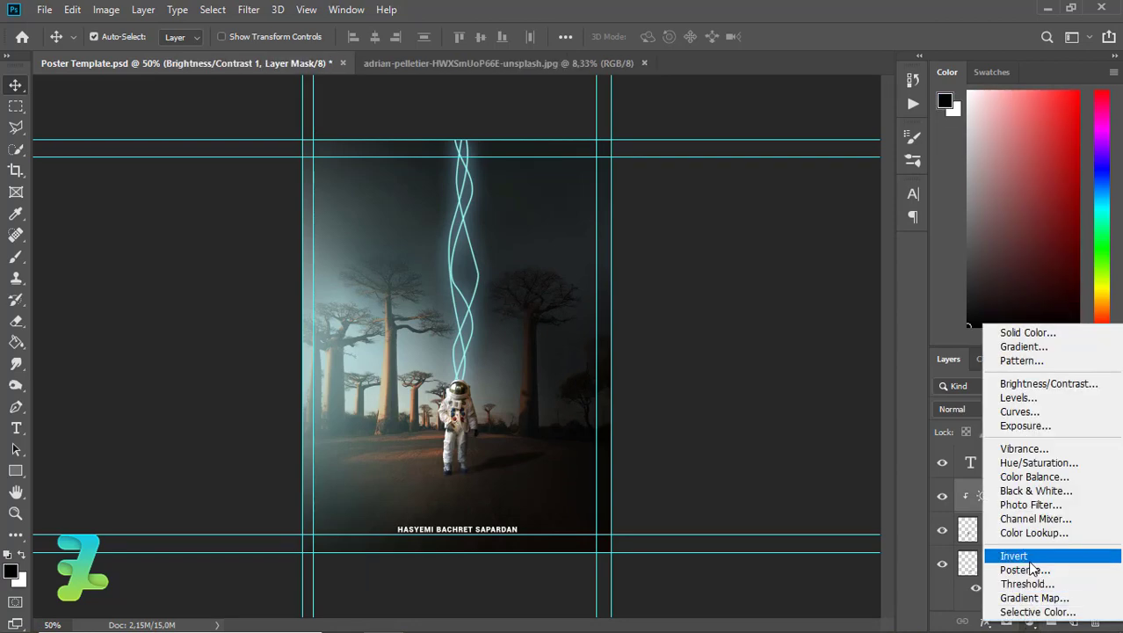
{"action": "left_click", "coordinate": [1028, 532]}
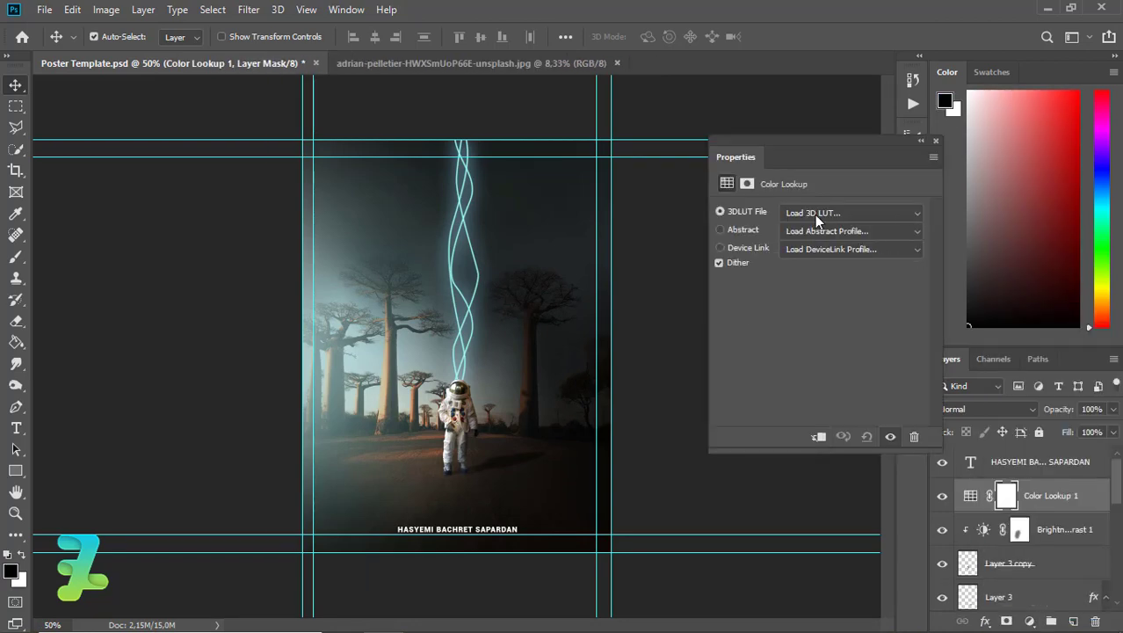
- Preview lookup tables such as 2Strip, Bleach Bypass and Candlelight, then settle on DropBlues.3DL
{"action": "left_click", "coordinate": [815, 214]}
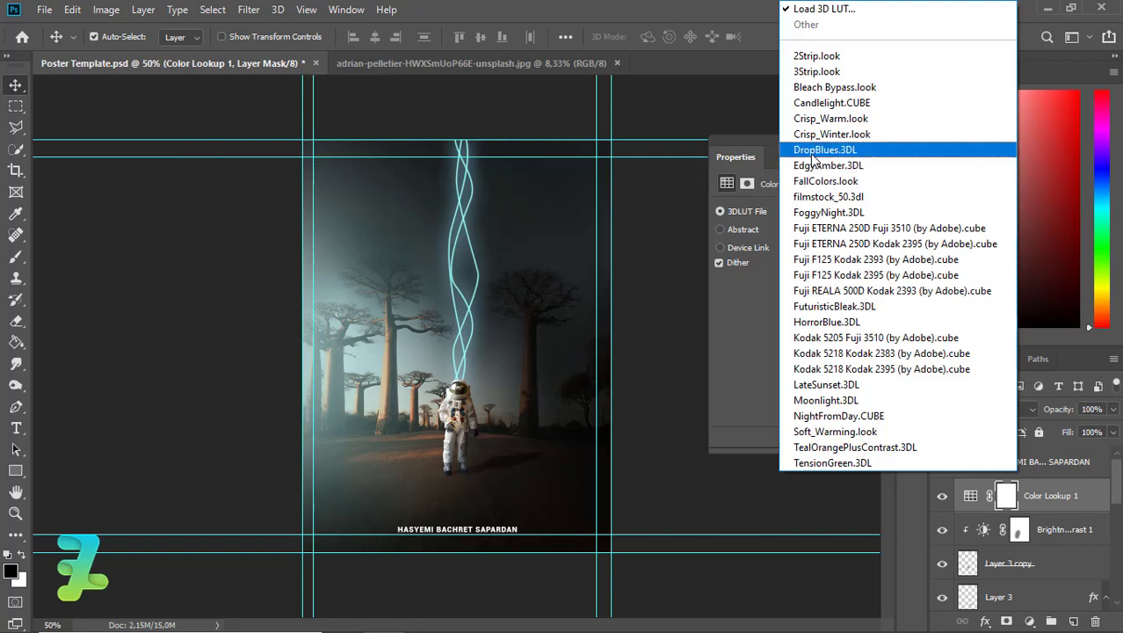
{"action": "left_click", "coordinate": [815, 56]}
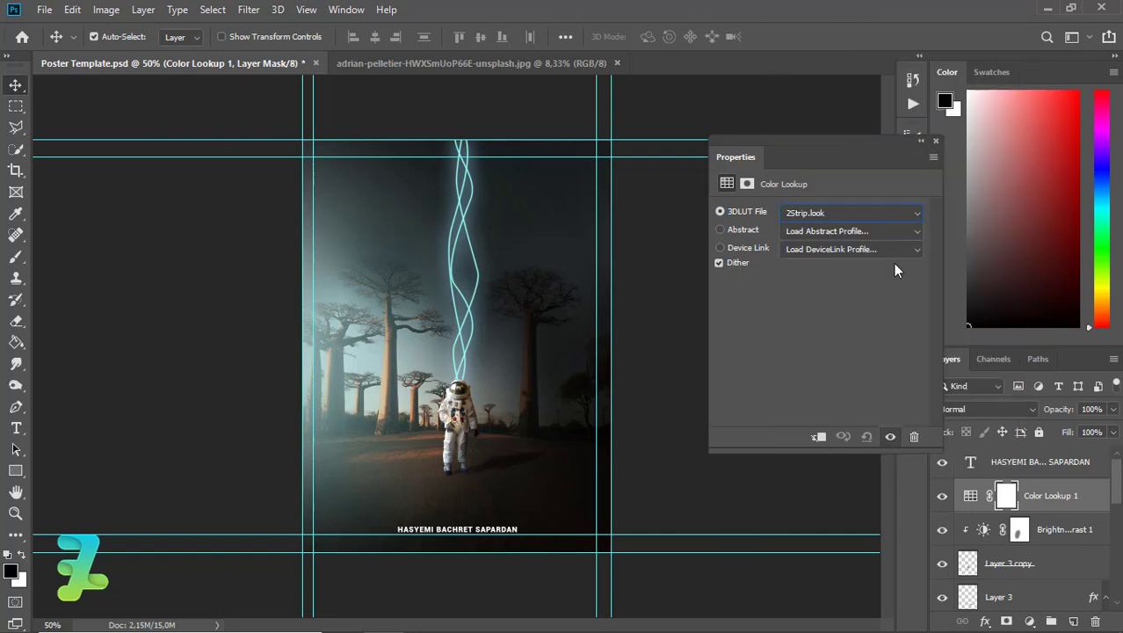
{"action": "key", "text": "Down"}
{"action": "key", "text": "Down"}
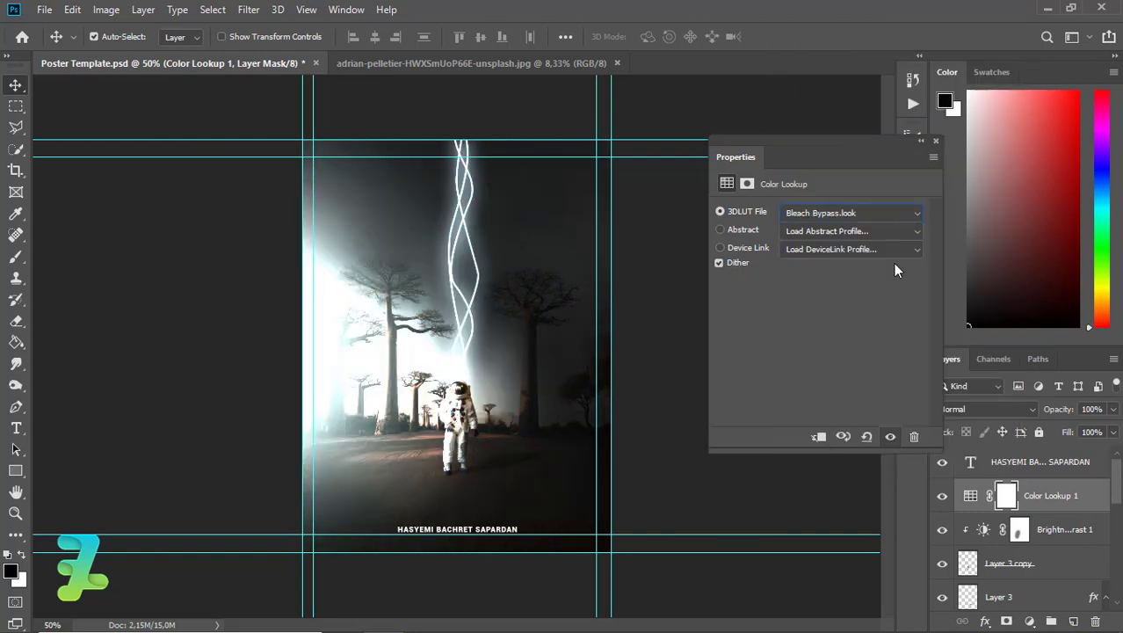
{"action": "key", "text": "Down"}
{"action": "key", "text": "Down"}
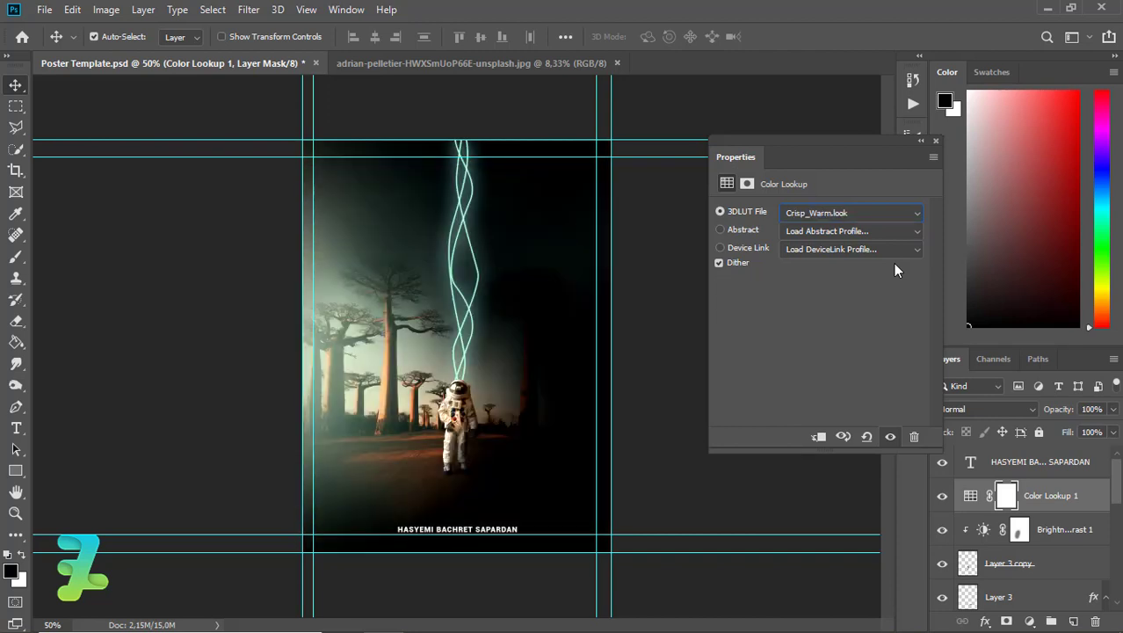
{"action": "key", "text": "Down"}
{"action": "key", "text": "Up"}
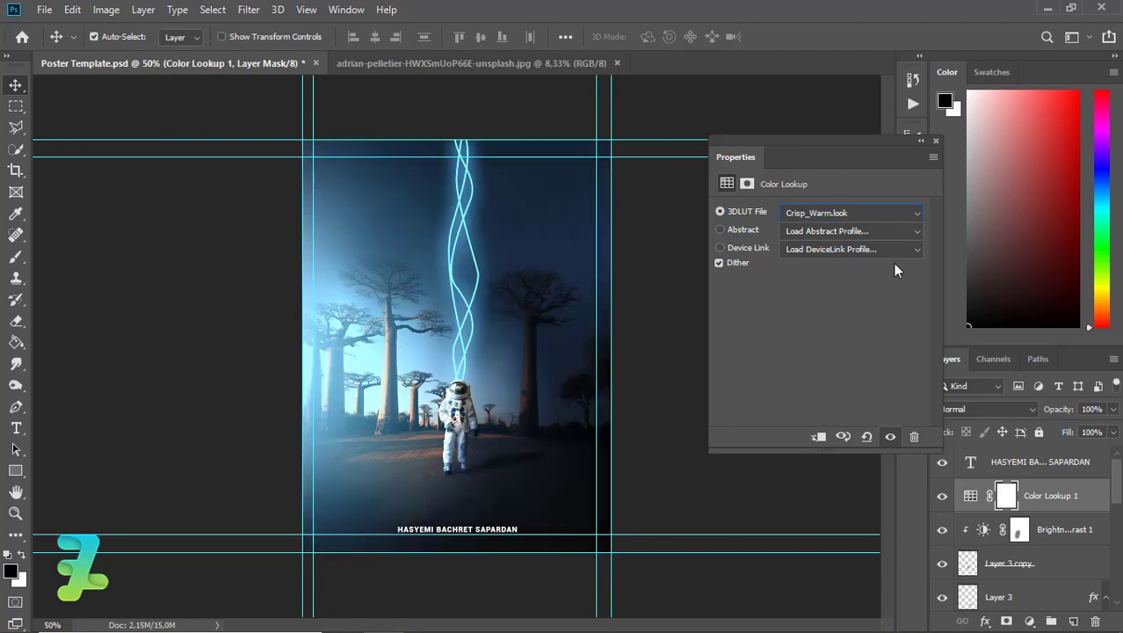
{"action": "key", "text": "Up"}
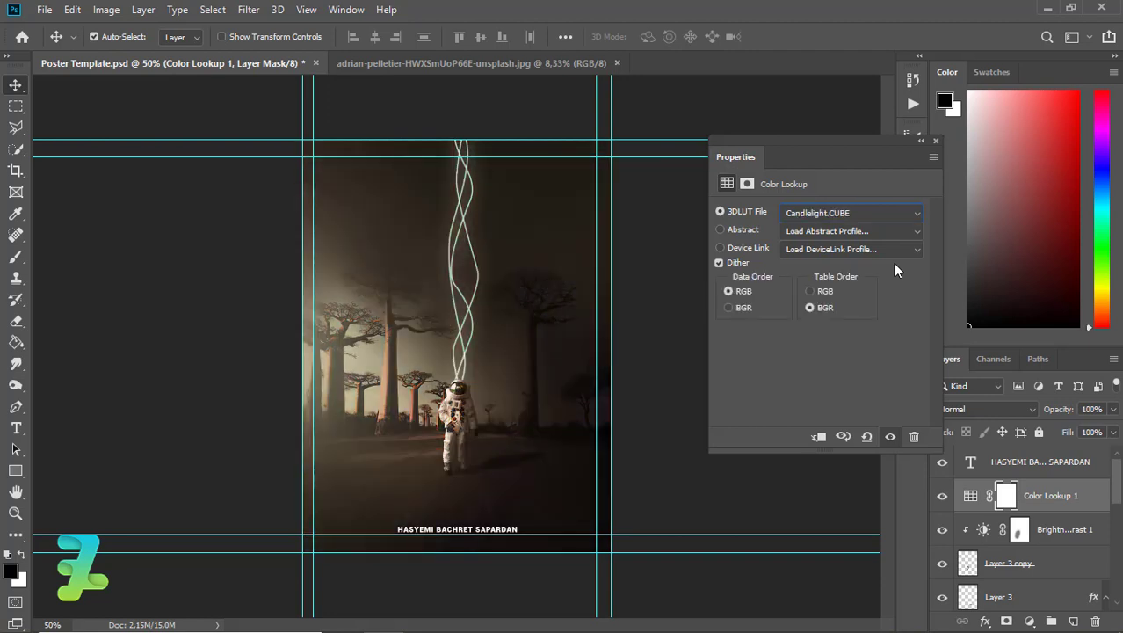
{"action": "key", "text": "Down"}
{"action": "key", "text": "Down"}
{"action": "key", "text": "Down"}
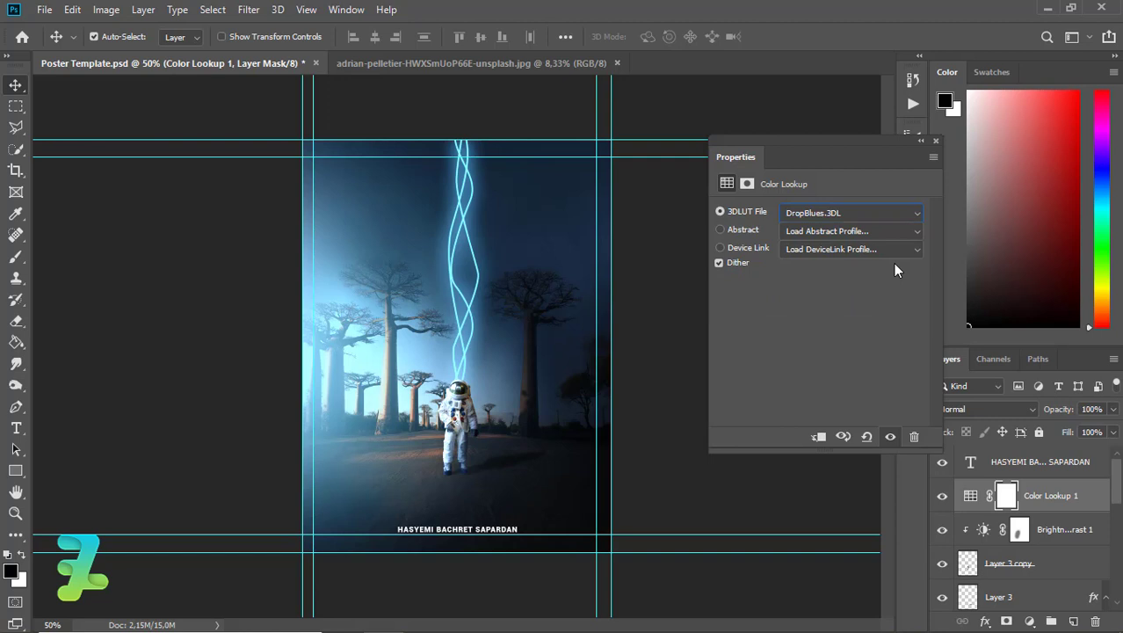
{"action": "key", "text": "Down"}
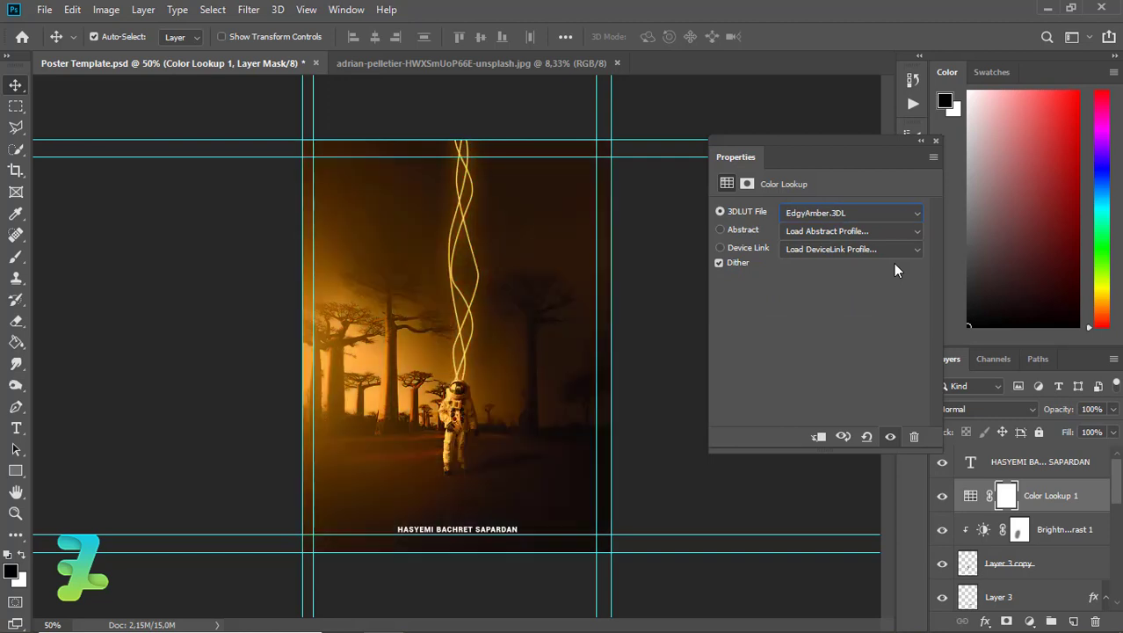
{"action": "key", "text": "Up"}
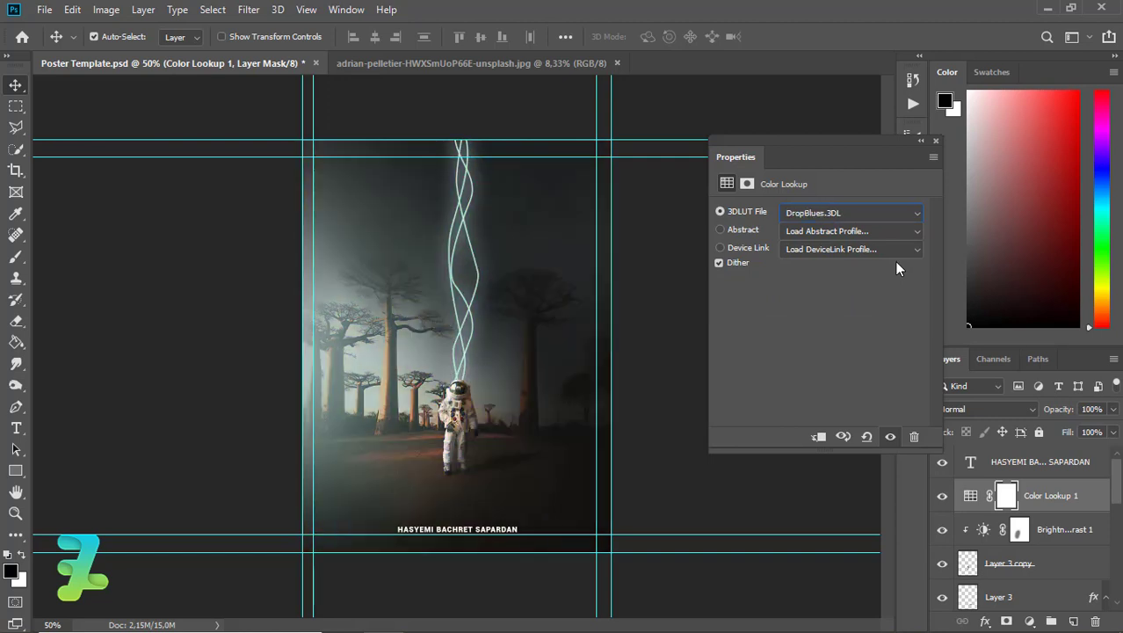
{"action": "left_click", "coordinate": [936, 141]}
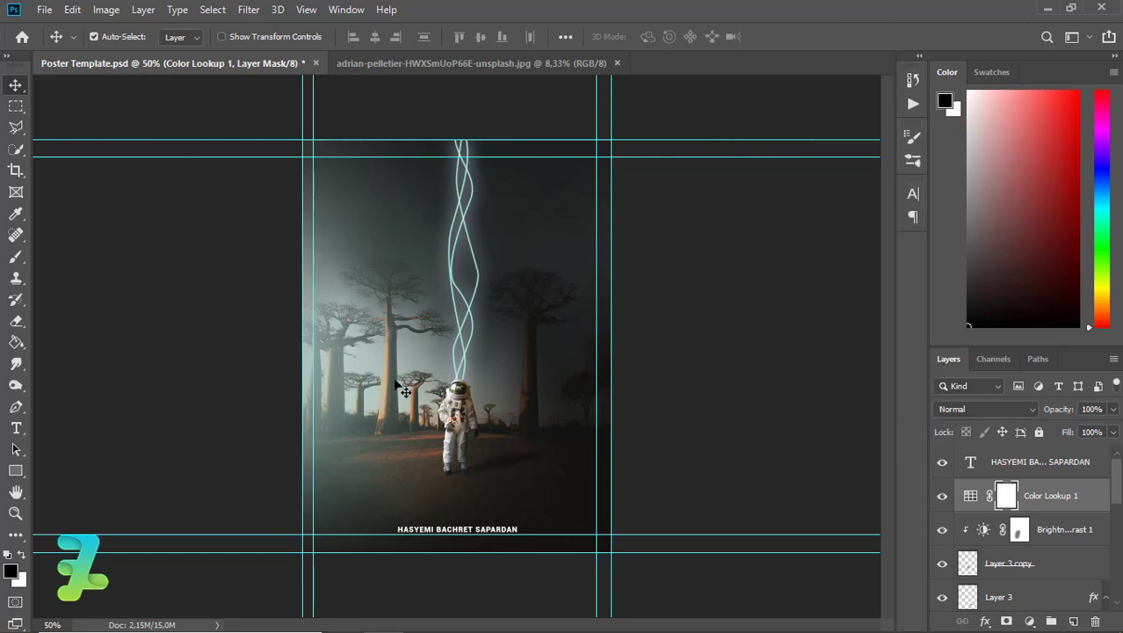
- On a new layer, draw a 312 px light-cyan circle, Ellipse 1, at the poster's top
{"action": "left_click", "coordinate": [15, 86]}
{"action": "key", "text": "ctrl+shift+alt+n"}
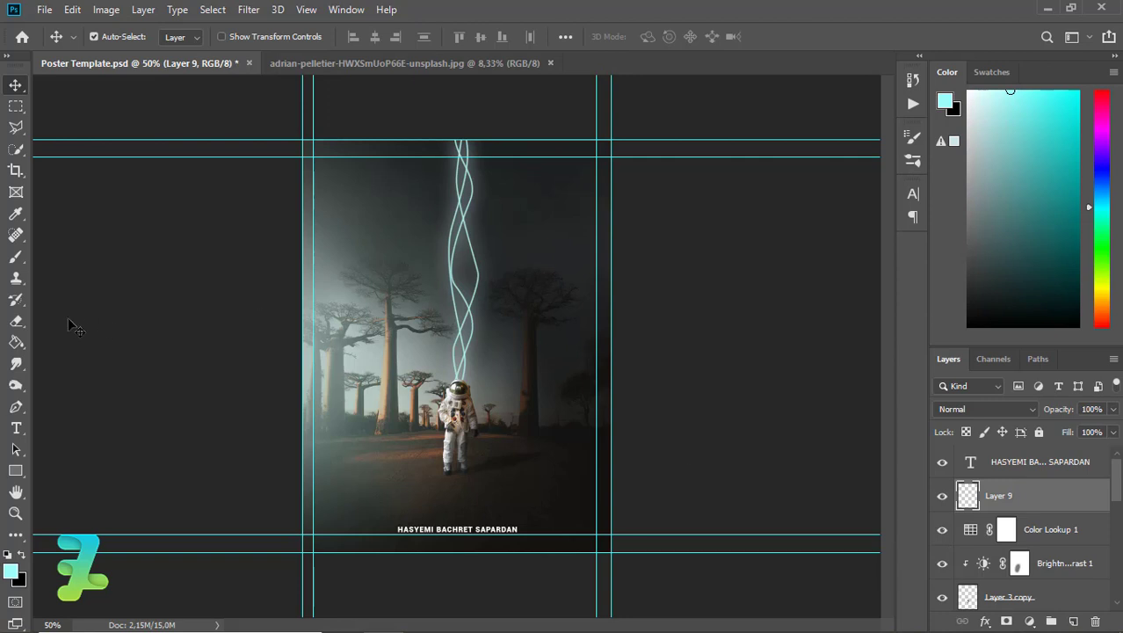
{"action": "left_click", "coordinate": [16, 471]}
{"action": "right_click", "coordinate": [18, 469]}
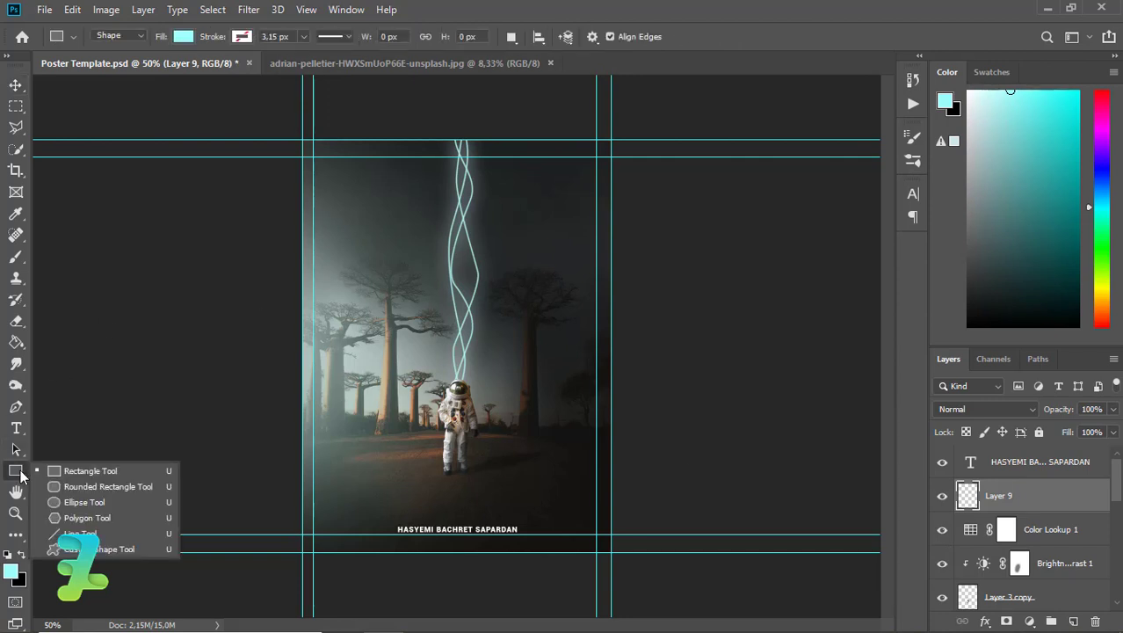
{"action": "left_click", "coordinate": [52, 503]}
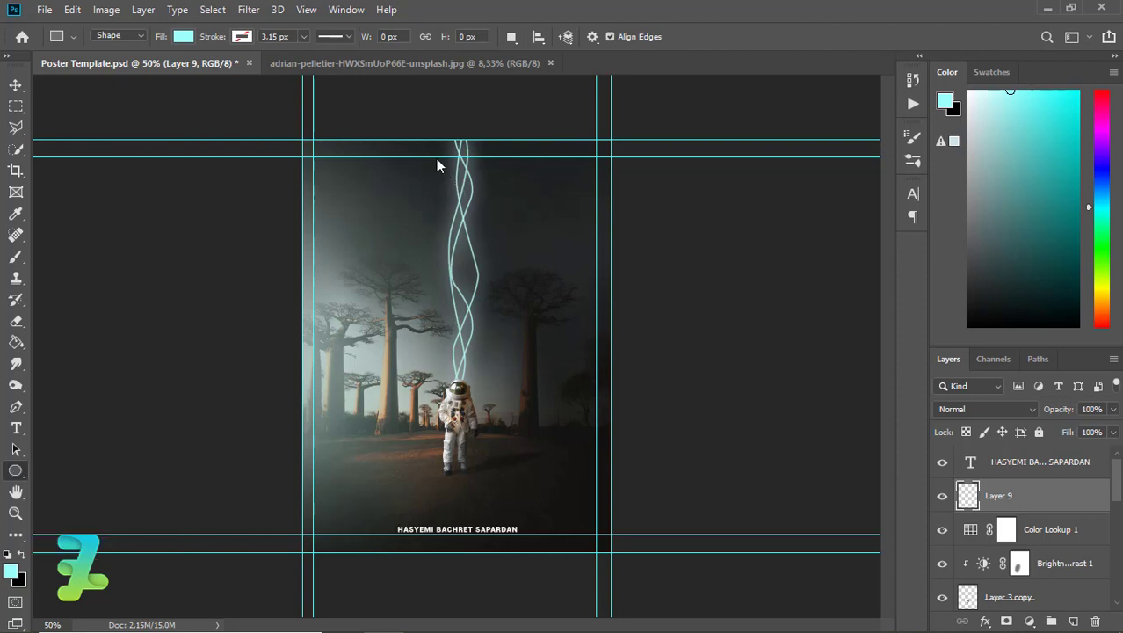
{"action": "left_click_drag", "start_coordinate": [413, 129], "coordinate": [552, 255]}
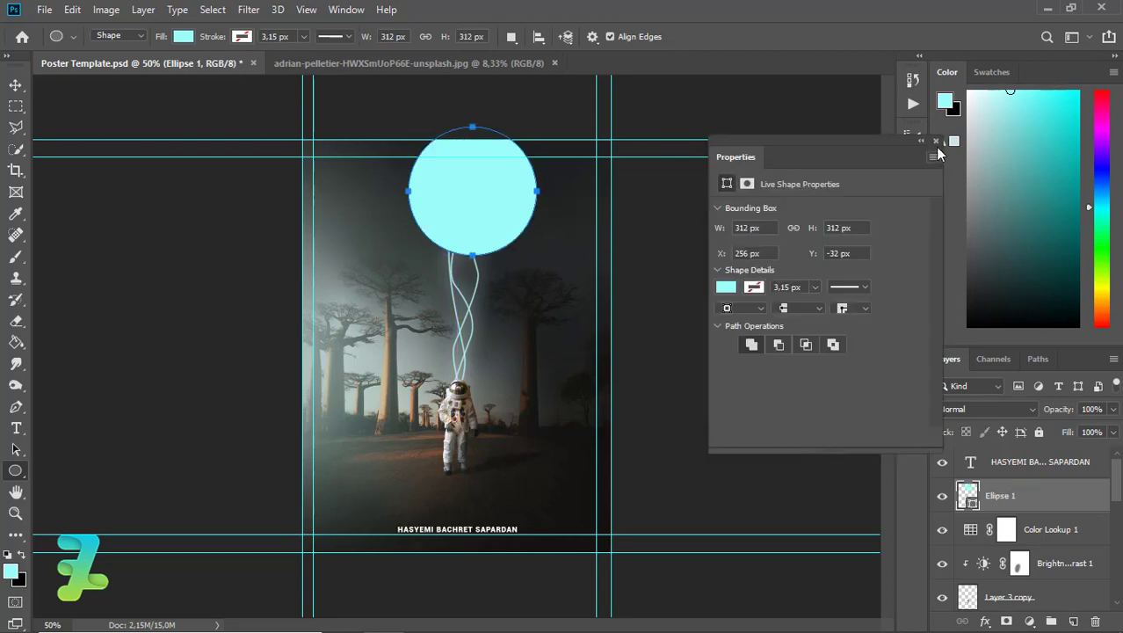
{"action": "left_click", "coordinate": [935, 140]}
- Move Ellipse 1 in the layer stack to sit just below Group 1
{"action": "left_click", "coordinate": [15, 86]}
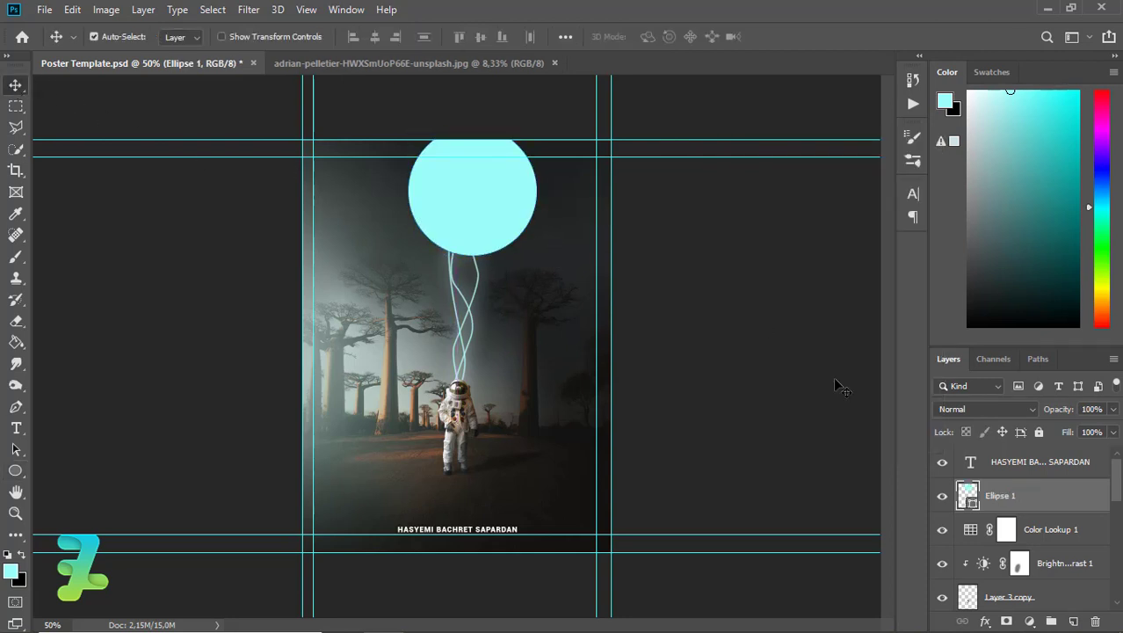
{"action": "mouse_move", "coordinate": [967, 494]}
{"action": "left_mouse_down"}
{"action": "mouse_move", "coordinate": [989, 624]}
{"action": "mouse_move", "coordinate": [990, 538]}
{"action": "left_mouse_up"}
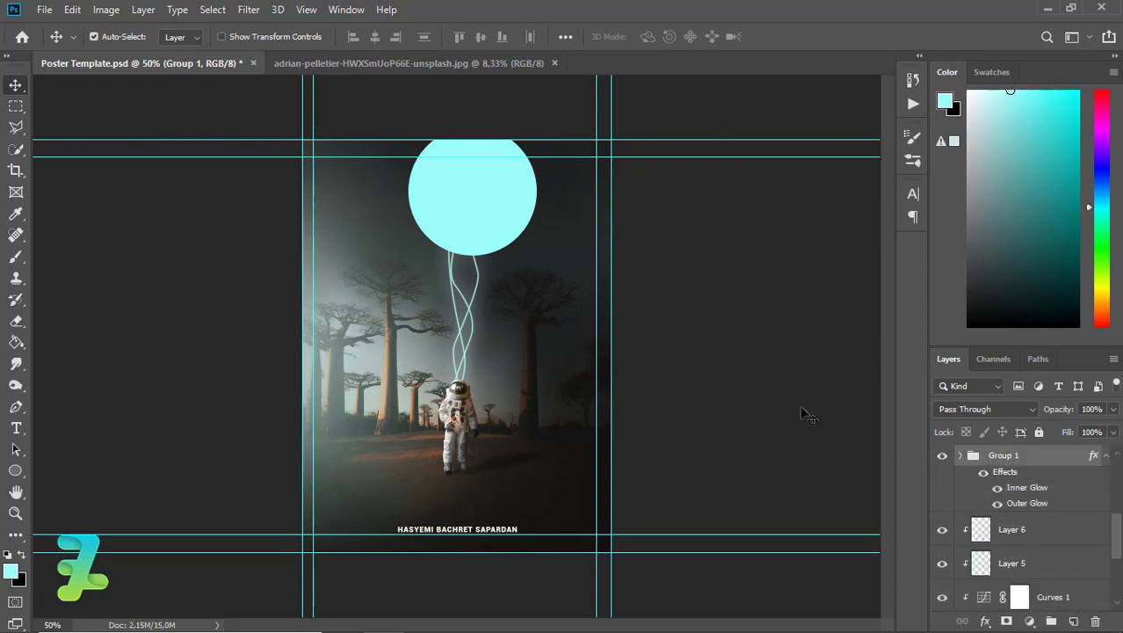
{"action": "left_click_drag", "start_coordinate": [492, 213], "coordinate": [477, 212]}
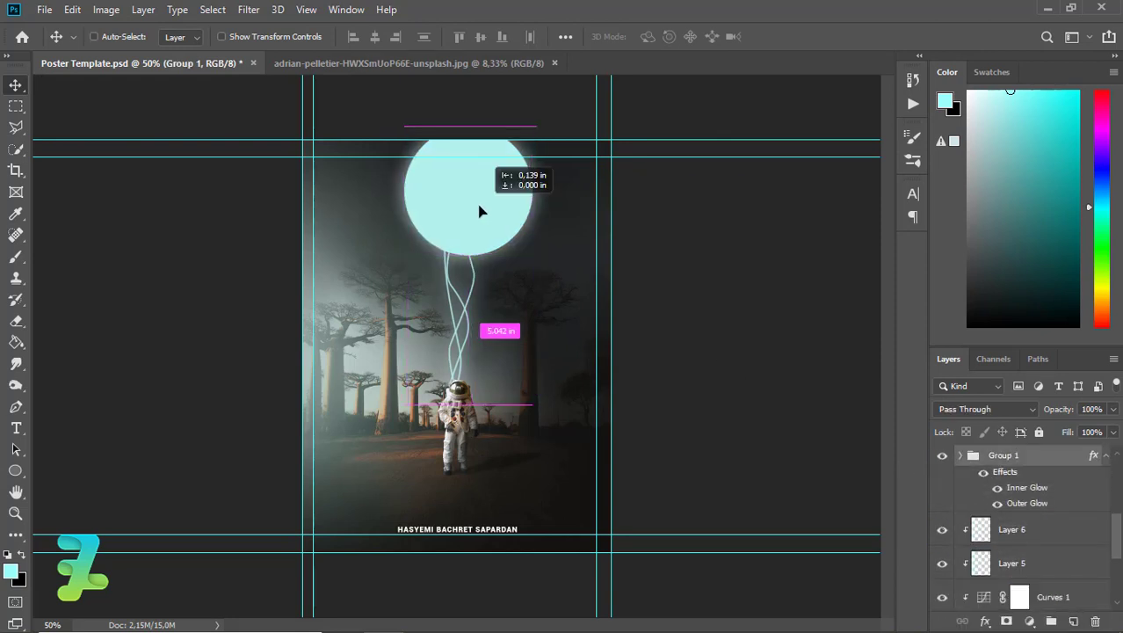
{"action": "key", "text": "ctrl+z"}
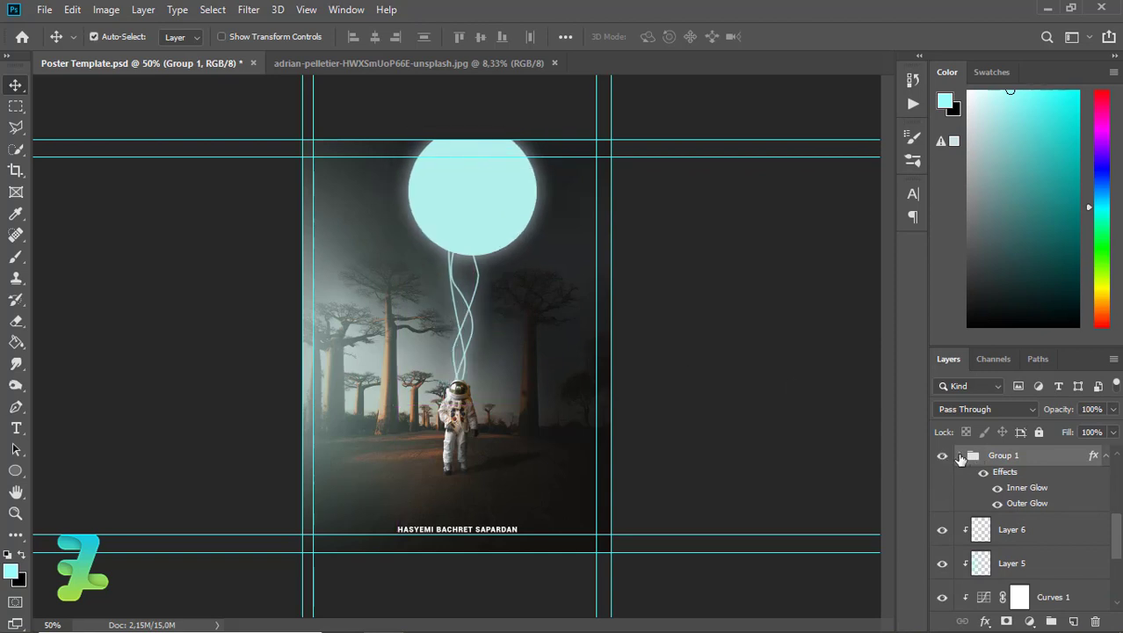
{"action": "left_click", "coordinate": [961, 456]}
{"action": "scroll", "coordinate": [1105, 497], "scroll_direction": "down", "scroll_amount": 1}
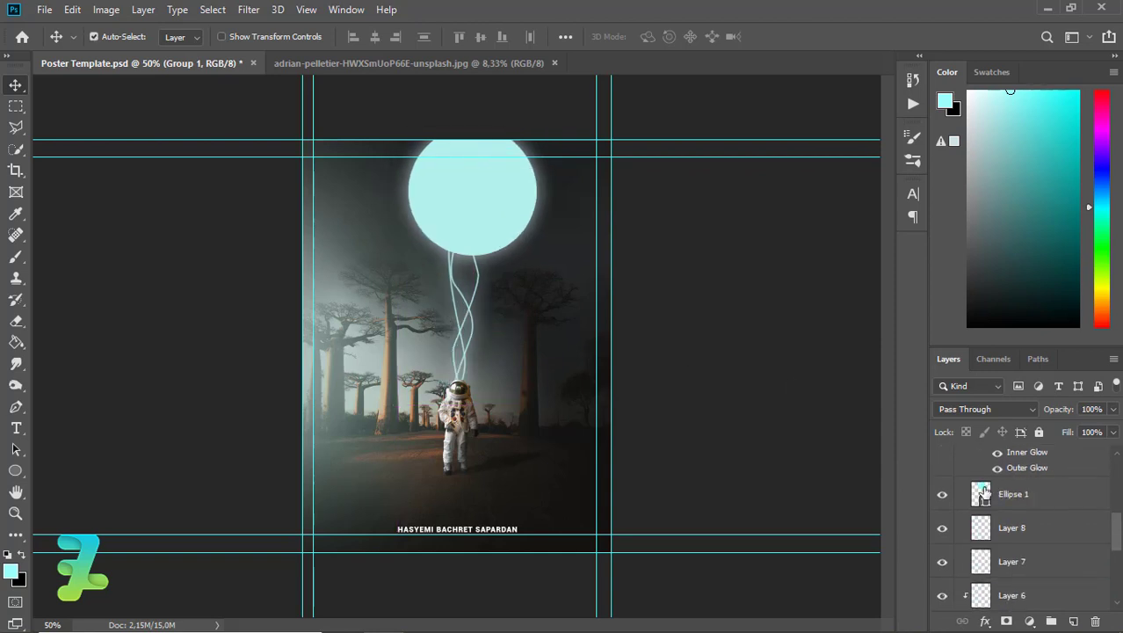
{"action": "left_click_drag", "start_coordinate": [985, 494], "coordinate": [984, 577]}
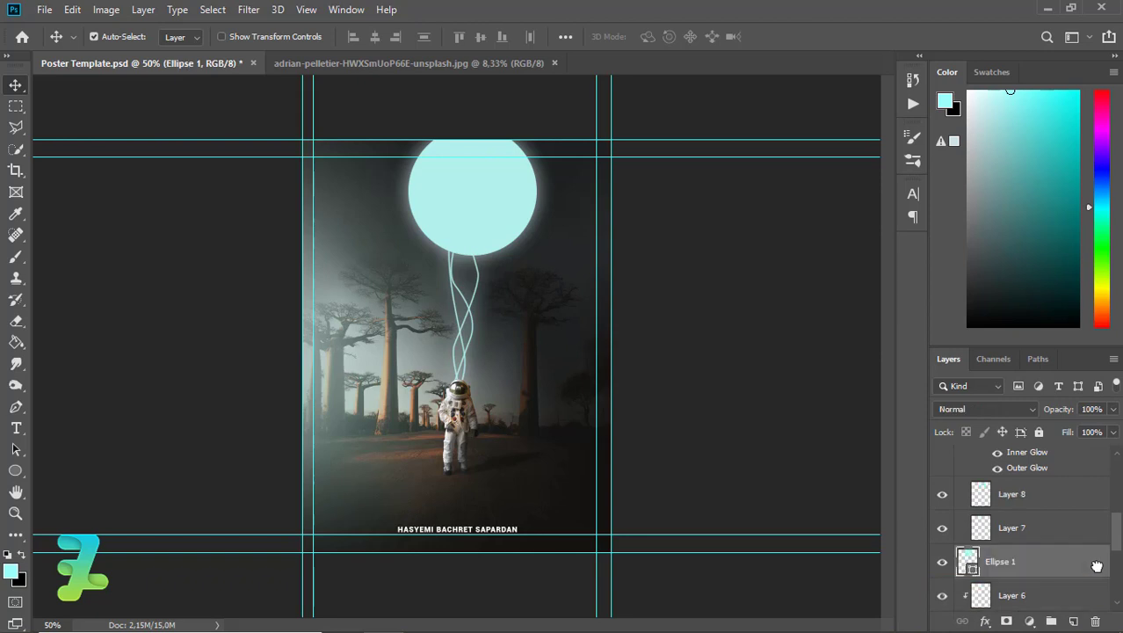
{"action": "scroll", "coordinate": [1055, 545], "scroll_direction": "up", "scroll_amount": 3}
{"action": "left_click", "coordinate": [966, 511]}
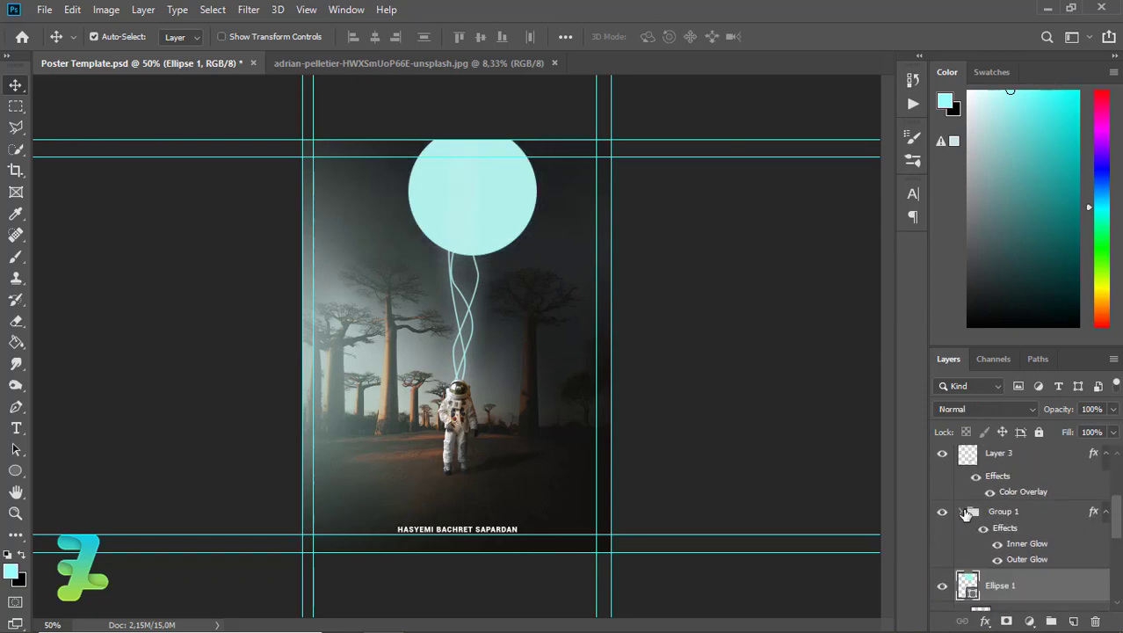
- Centre the cyan circle horizontally on the canvas
{"action": "left_click_drag", "start_coordinate": [473, 192], "coordinate": [461, 191]}
{"action": "key", "text": "ctrl+a"}
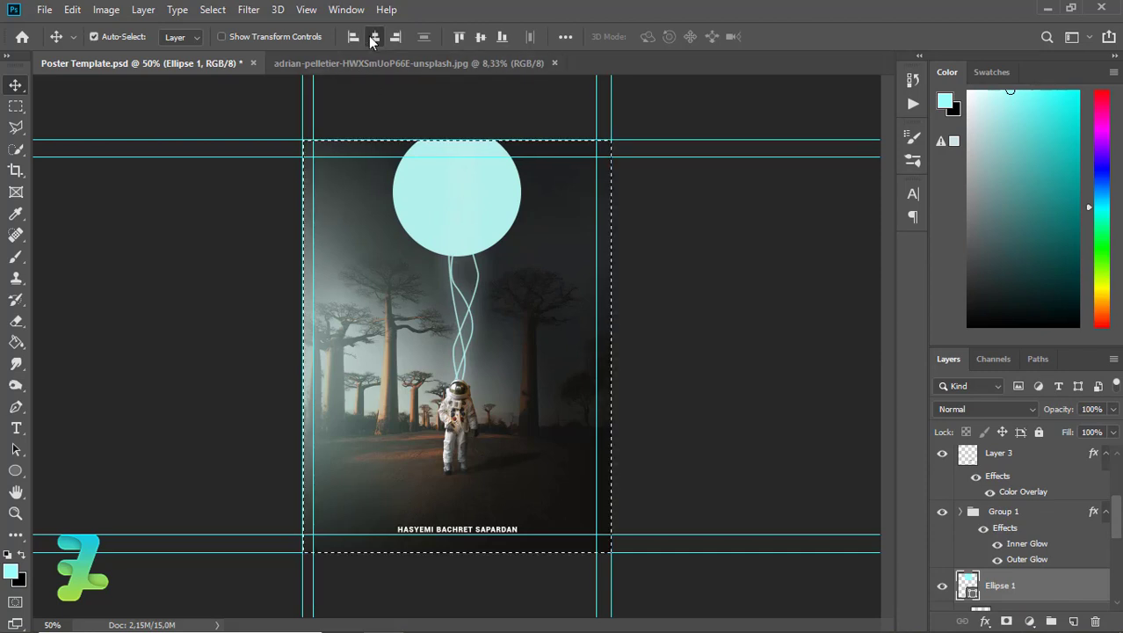
{"action": "left_click", "coordinate": [374, 38]}
{"action": "key", "text": "ctrl+d"}
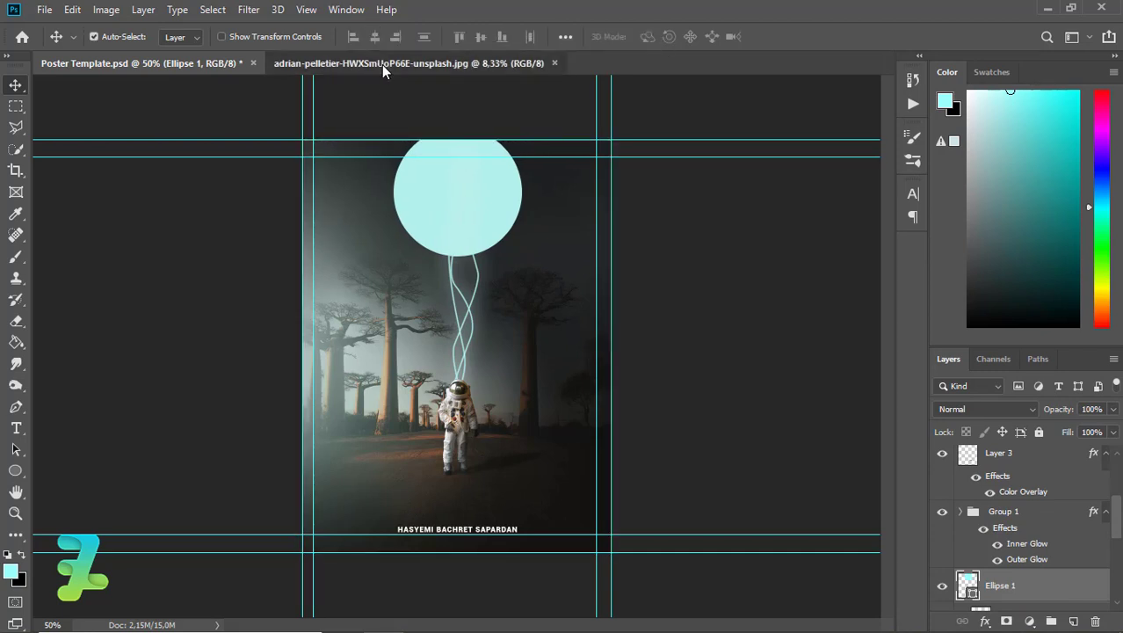
- Bring the Milky Way photo into the poster as Layer 9 and close the photo document
{"action": "left_click", "coordinate": [382, 65]}
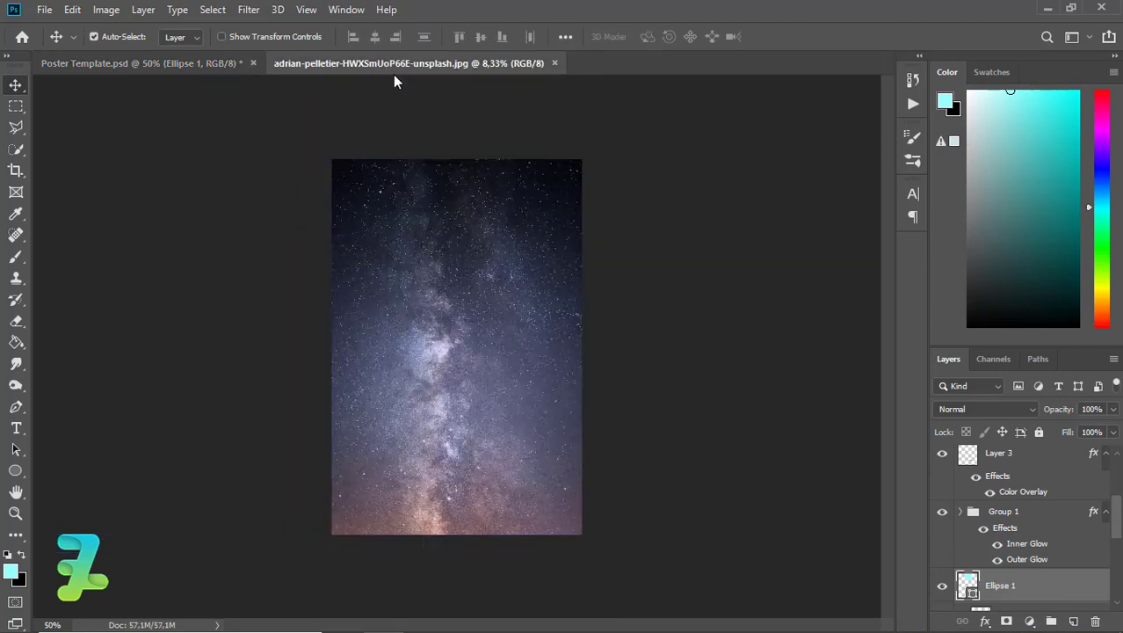
{"action": "right_click", "coordinate": [391, 66]}
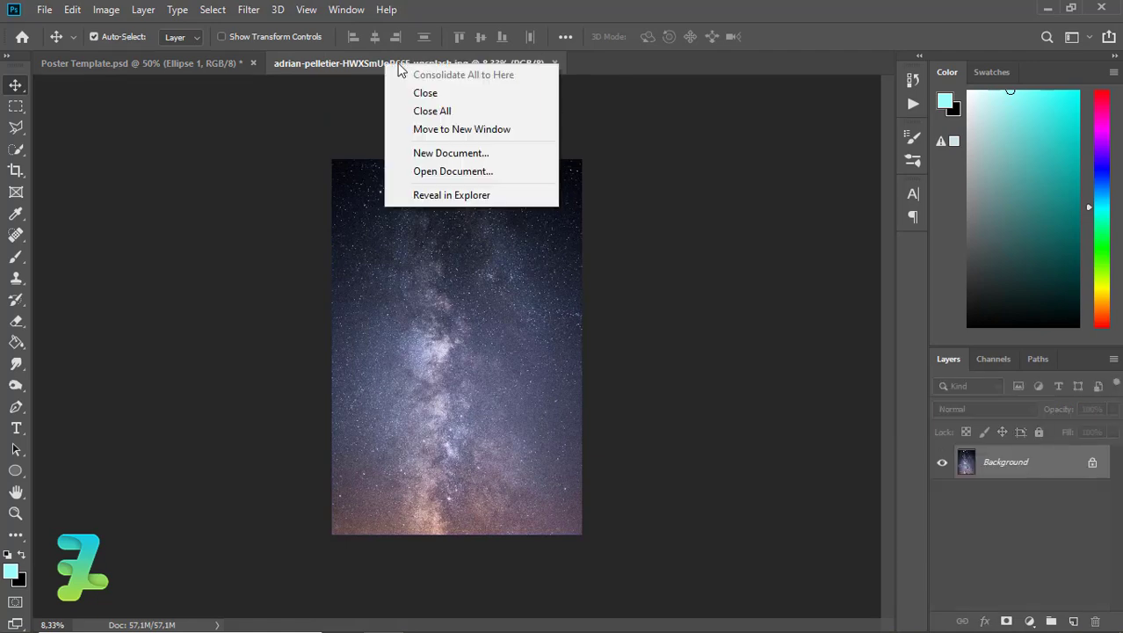
{"action": "left_click", "coordinate": [421, 125]}
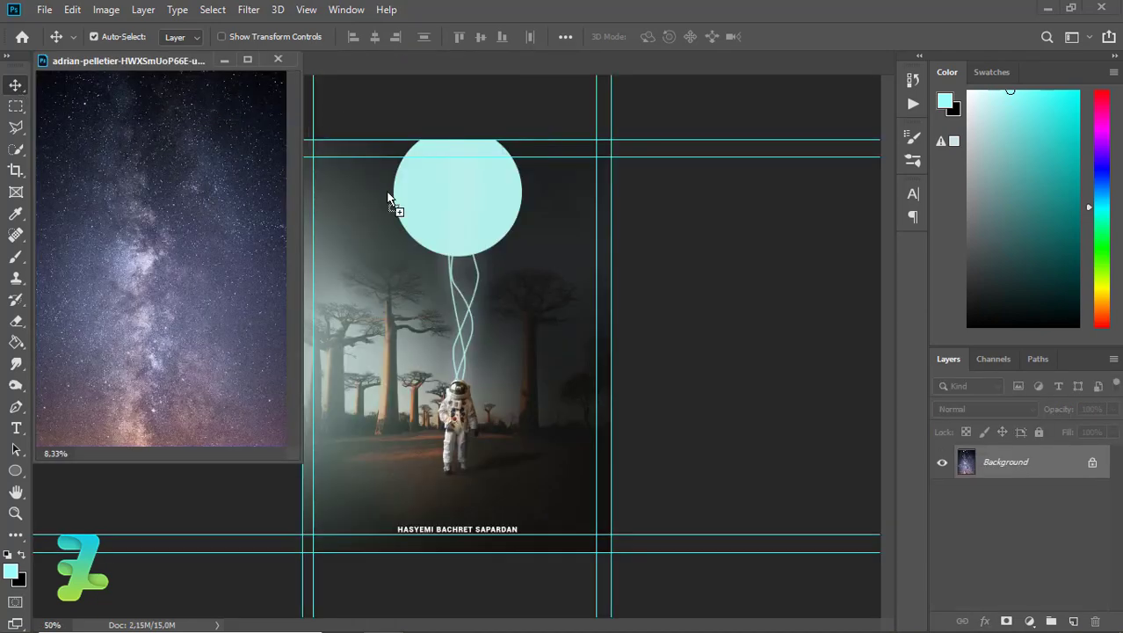
{"action": "left_click_drag", "start_coordinate": [391, 200], "coordinate": [447, 201]}
{"action": "left_click", "coordinate": [280, 59]}
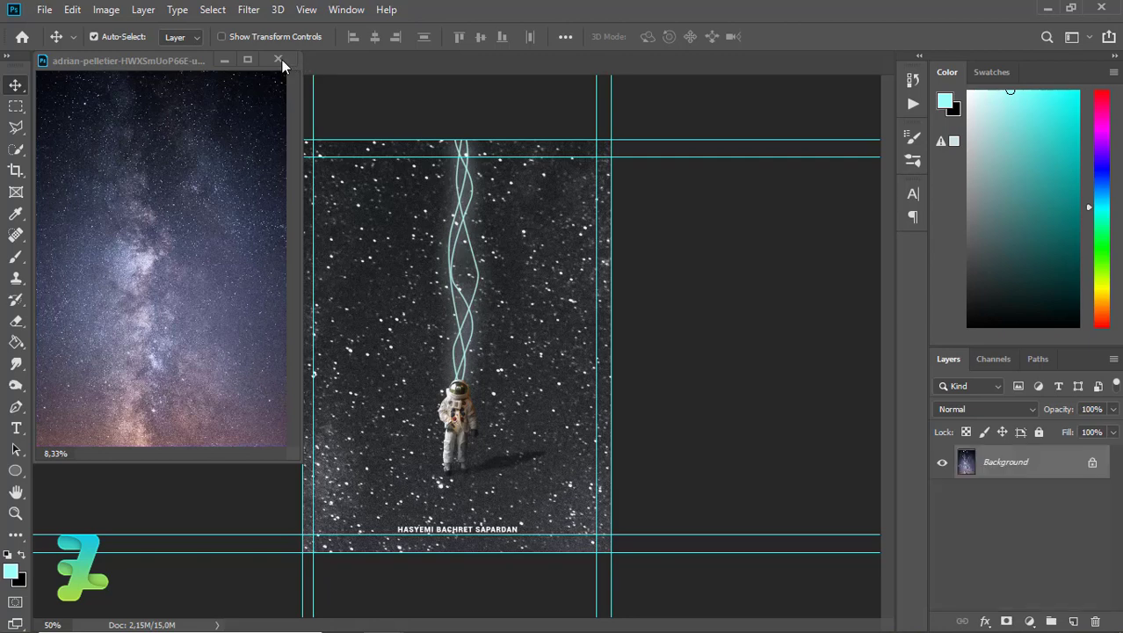
{"action": "left_click", "coordinate": [281, 60]}
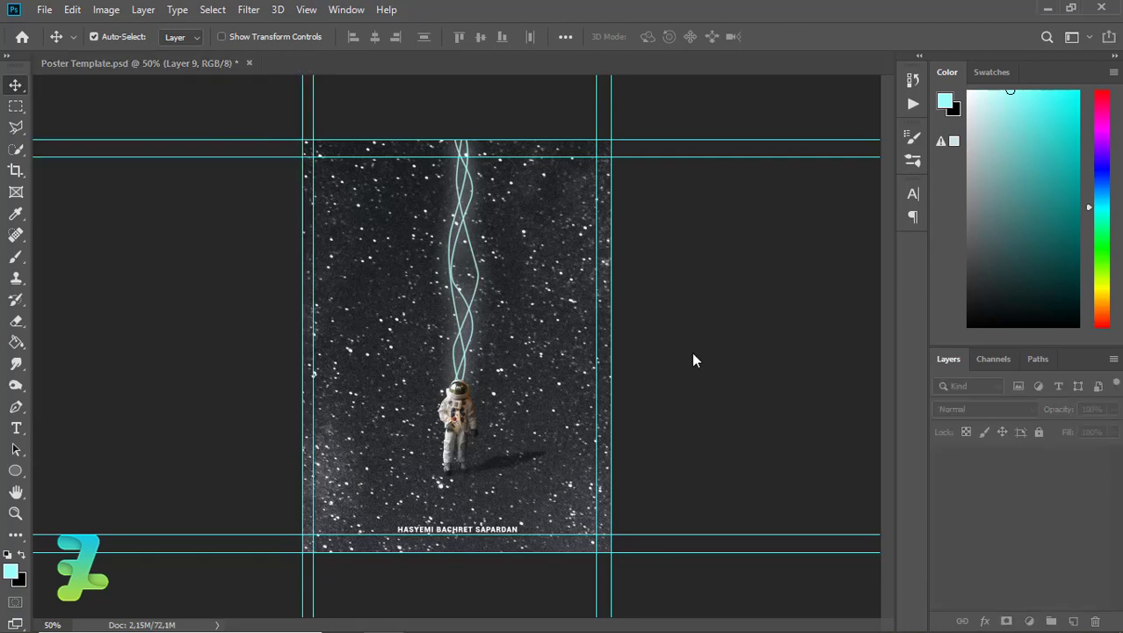
- Clip Layer 9 to the Ellipse 1 circle and start transforming it
{"action": "right_click", "coordinate": [1059, 593]}
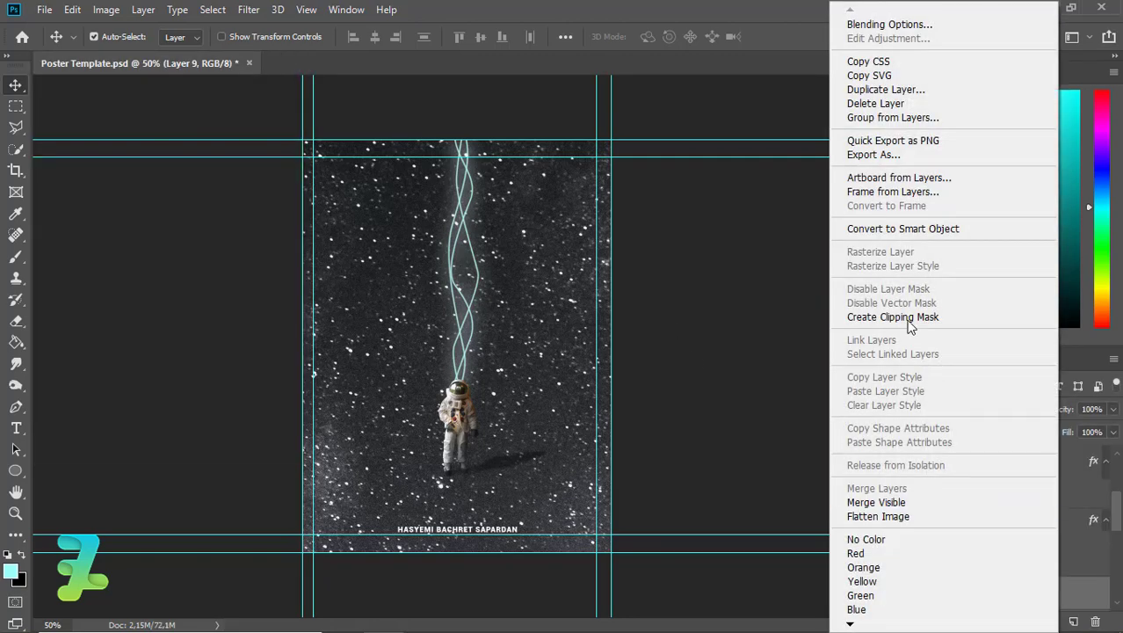
{"action": "left_click", "coordinate": [910, 318]}
{"action": "key", "text": "ctrl+minus"}
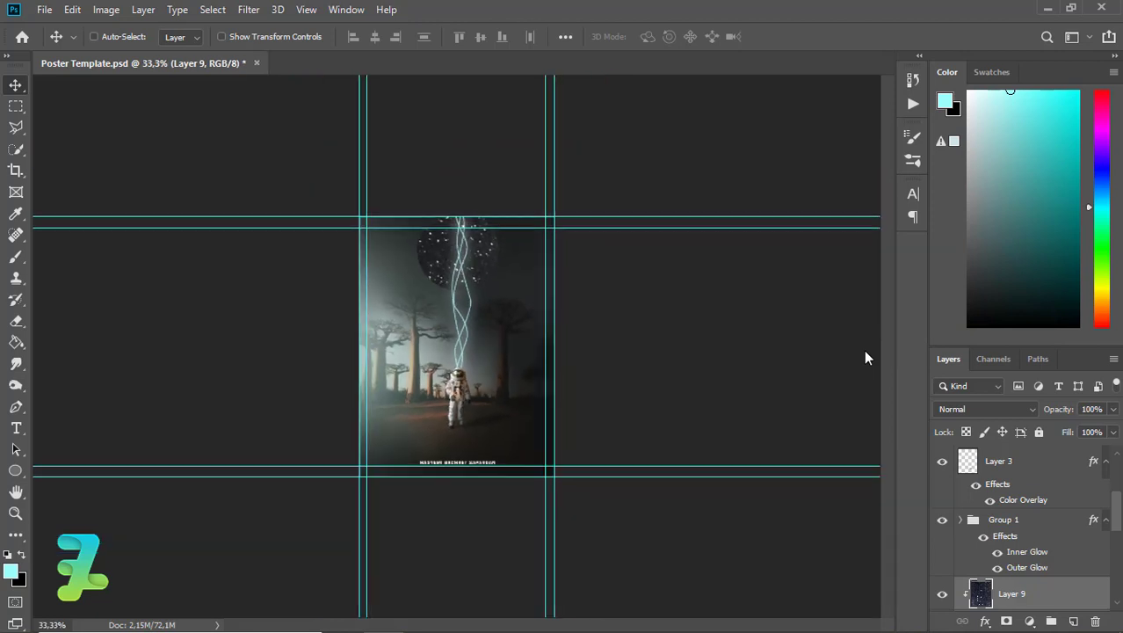
{"action": "key", "text": "ctrl+minus"}
{"action": "key", "text": "ctrl+t"}
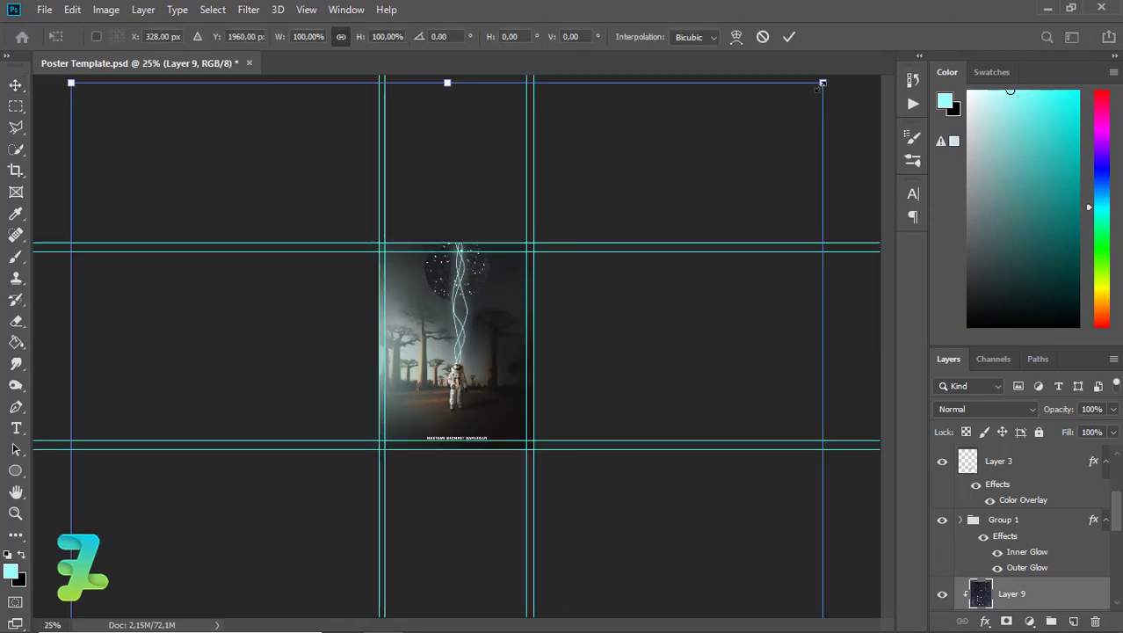
- Scale the Milky Way photo down to about 12%, position it over the circle and commit
{"action": "mouse_move", "coordinate": [822, 84]}
{"action": "left_mouse_down"}
{"action": "mouse_move", "coordinate": [498, 429]}
{"action": "mouse_move", "coordinate": [489, 167]}
{"action": "left_mouse_up"}
{"action": "mouse_move", "coordinate": [585, 452]}
{"action": "left_mouse_down"}
{"action": "mouse_move", "coordinate": [532, 391]}
{"action": "mouse_move", "coordinate": [510, 340]}
{"action": "mouse_move", "coordinate": [555, 323]}
{"action": "left_mouse_up"}
{"action": "key", "text": "ctrl+plus"}
{"action": "key", "text": "ctrl+plus"}
{"action": "left_click_drag", "start_coordinate": [524, 239], "coordinate": [523, 247]}
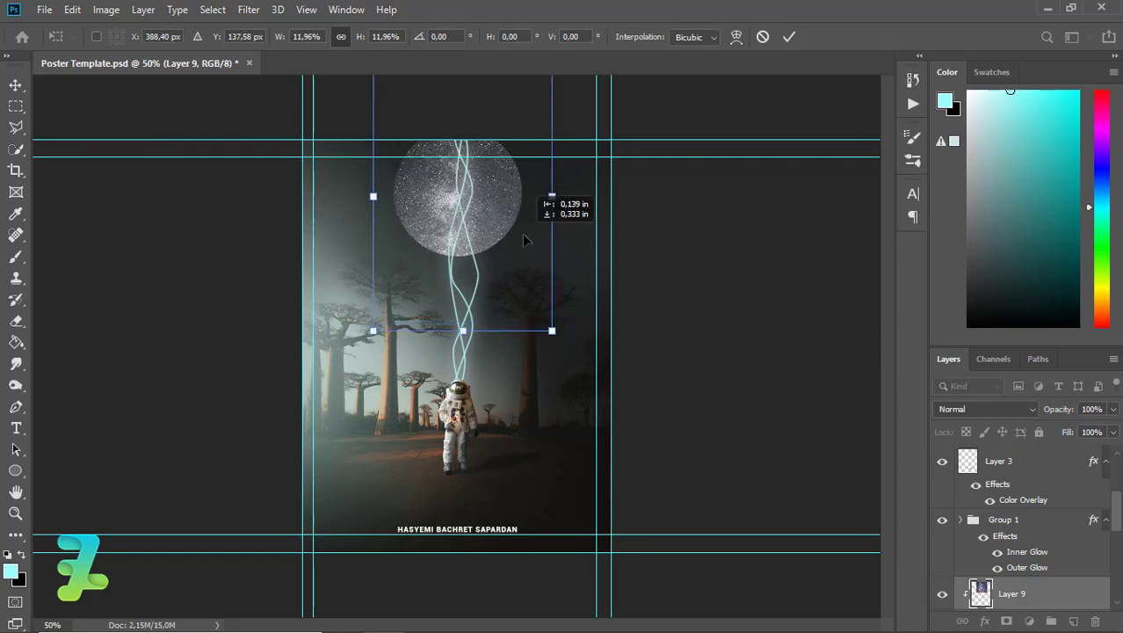
{"action": "key", "text": "Return"}
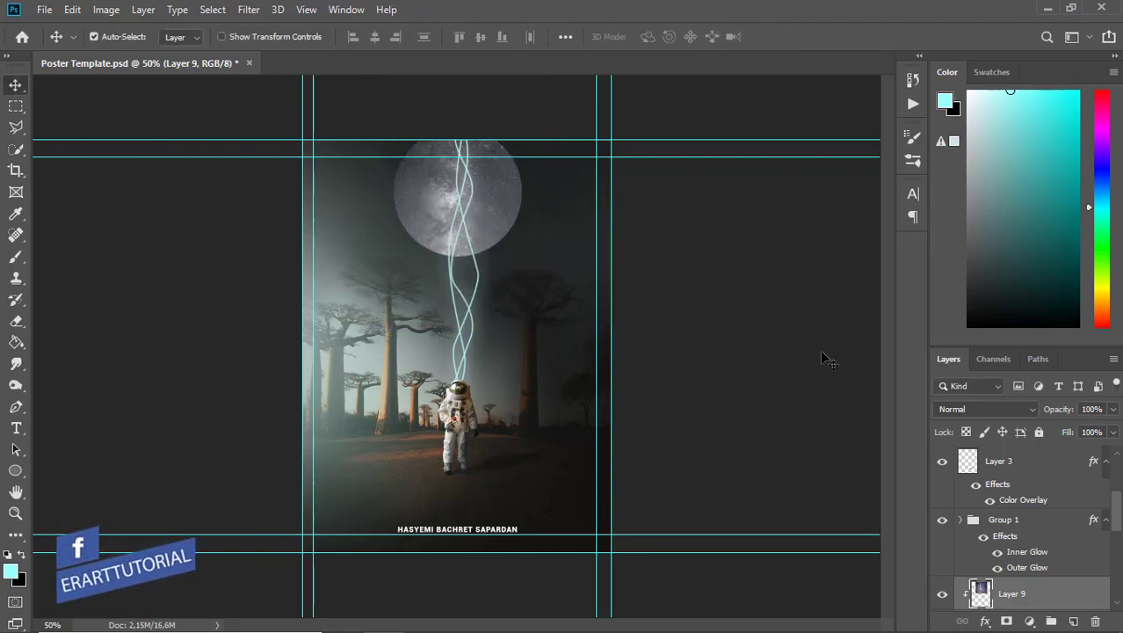
{"action": "scroll", "coordinate": [1075, 583], "scroll_direction": "down", "scroll_amount": 2}
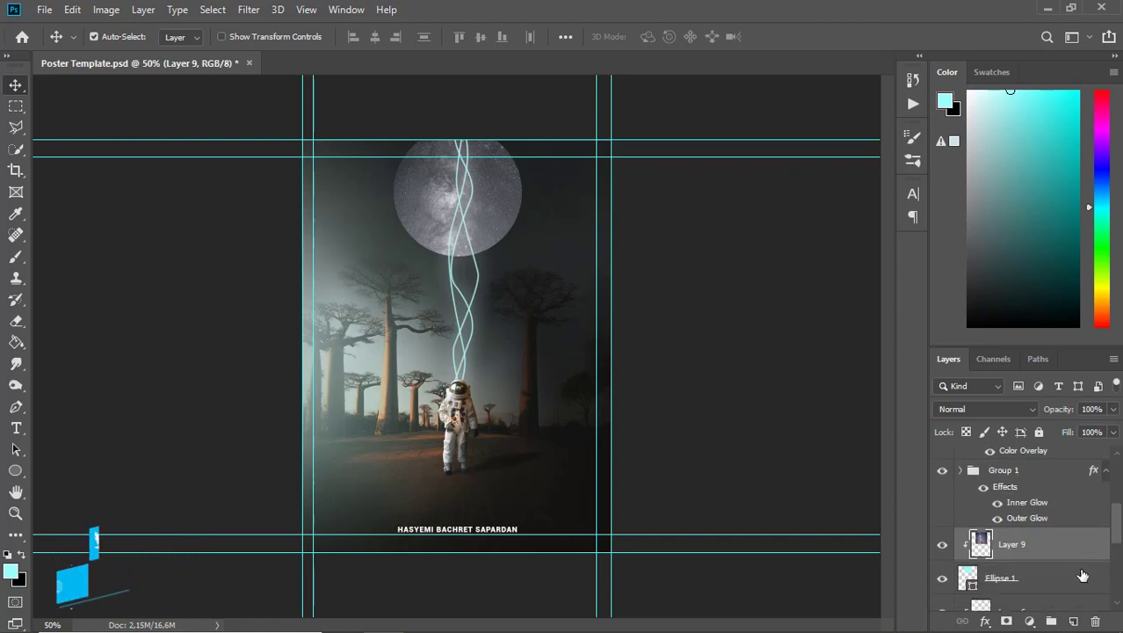
- Enable Ellipse 1's Outer Glow, enlarge its size and lower its opacity
{"action": "double_click", "coordinate": [1075, 583]}
{"action": "left_click", "coordinate": [491, 476]}
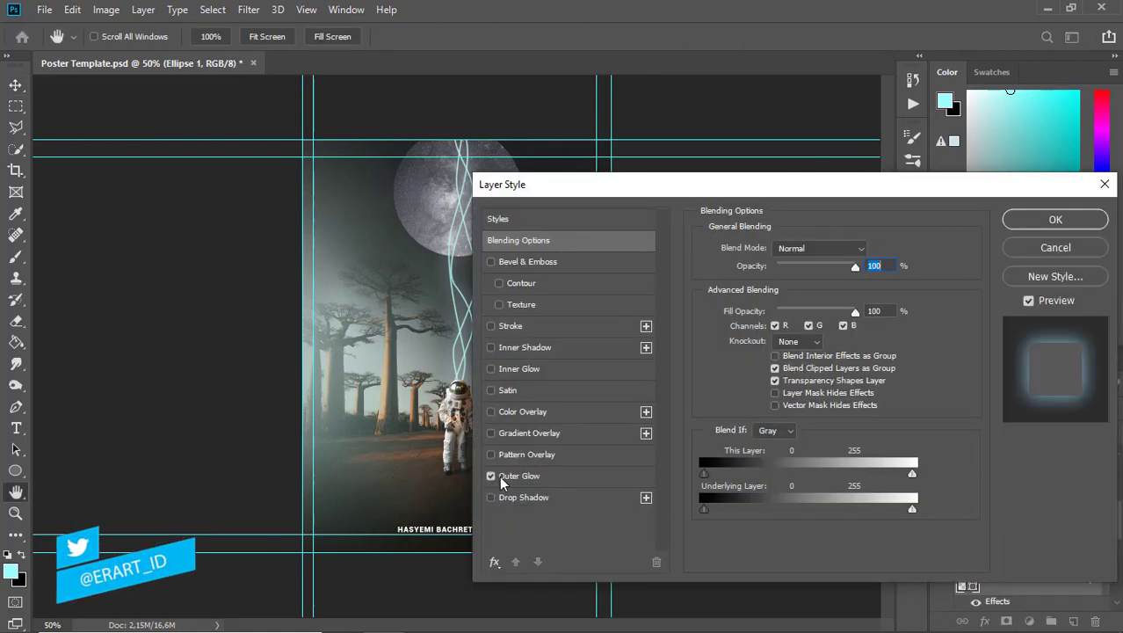
{"action": "left_click", "coordinate": [507, 477]}
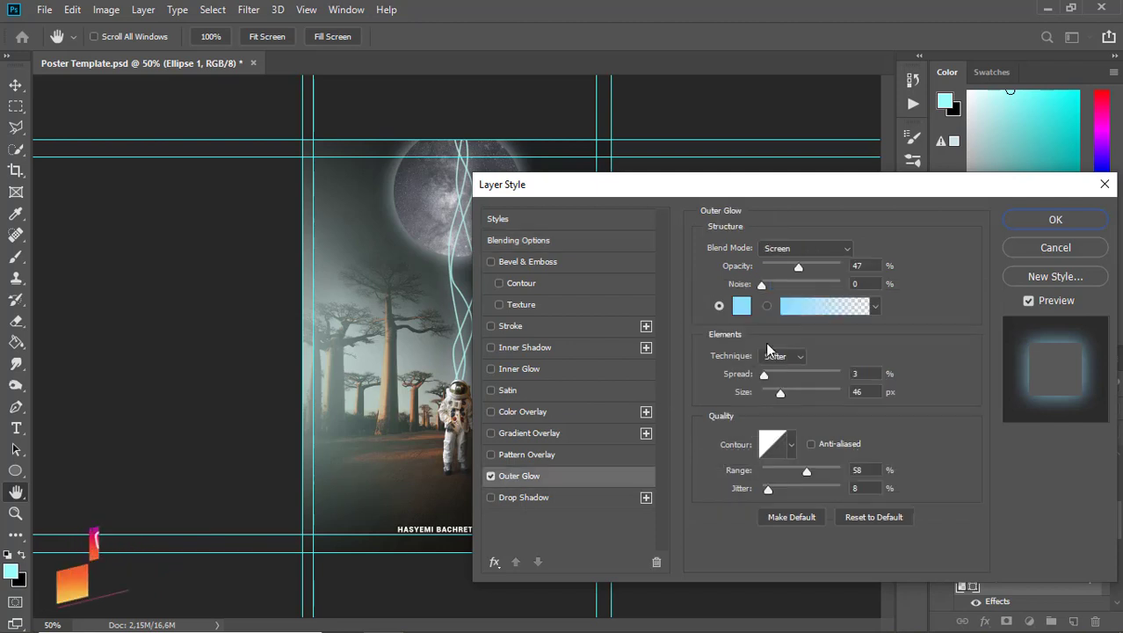
{"action": "left_click_drag", "start_coordinate": [779, 392], "coordinate": [804, 392]}
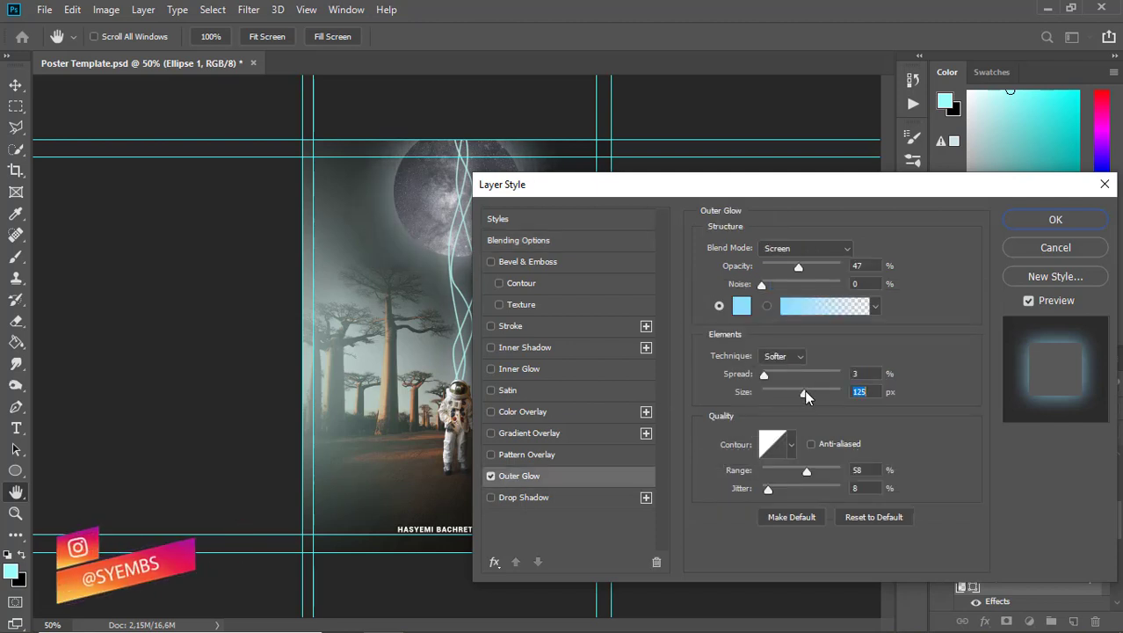
{"action": "left_click_drag", "start_coordinate": [609, 191], "coordinate": [630, 180]}
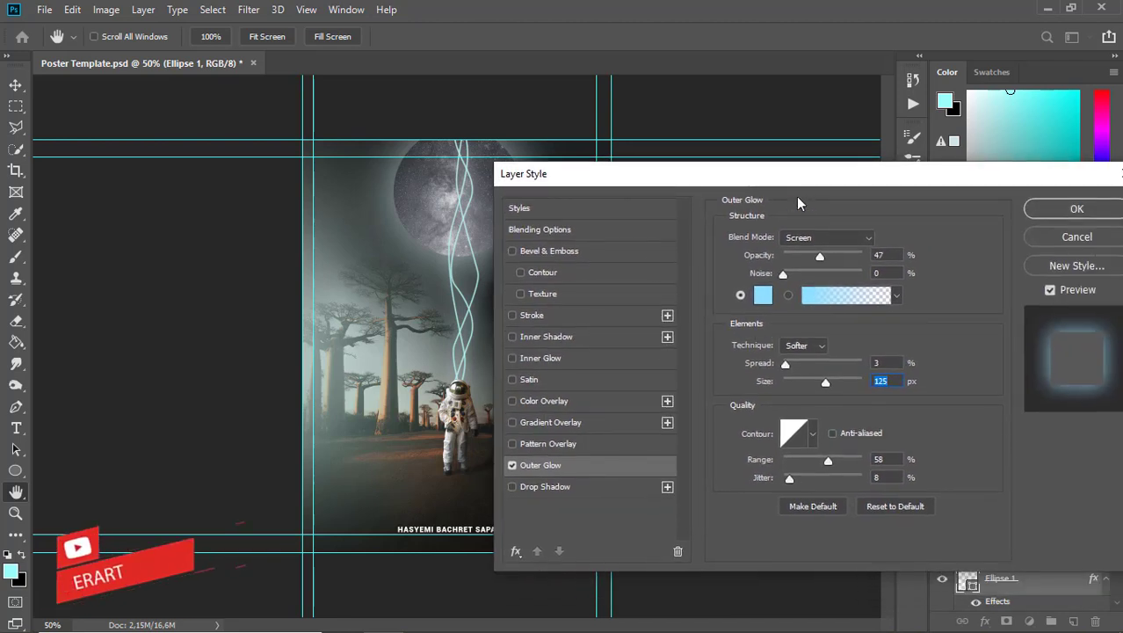
{"action": "left_click_drag", "start_coordinate": [817, 253], "coordinate": [805, 257]}
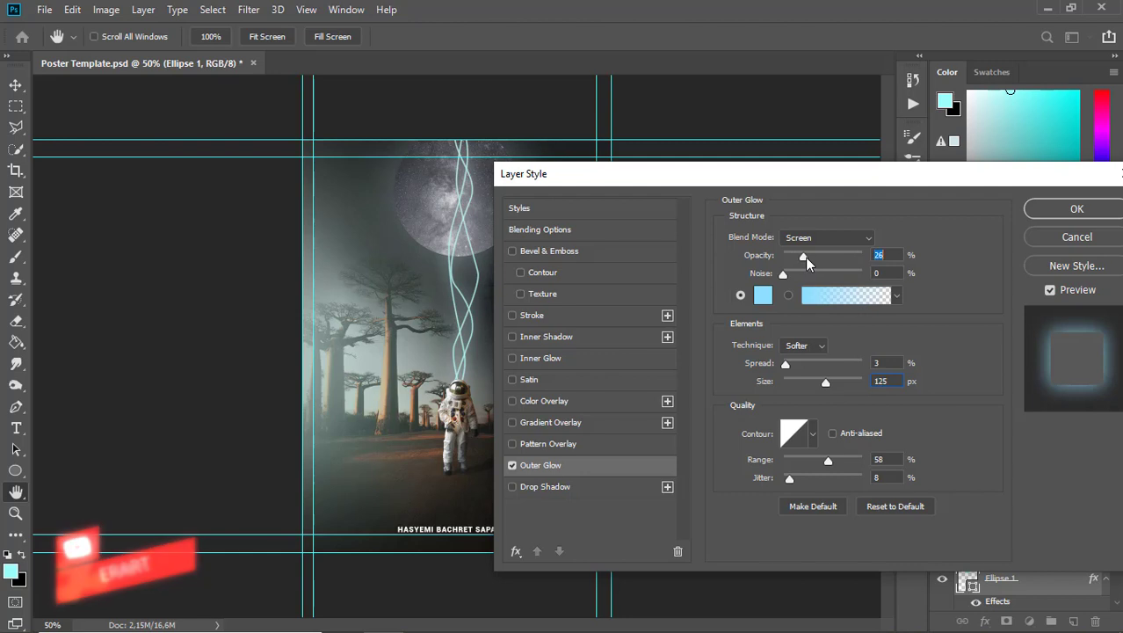
- Add a white Inner Glow with 19% choke and 90 px size, then apply the styles
{"action": "left_click", "coordinate": [530, 360]}
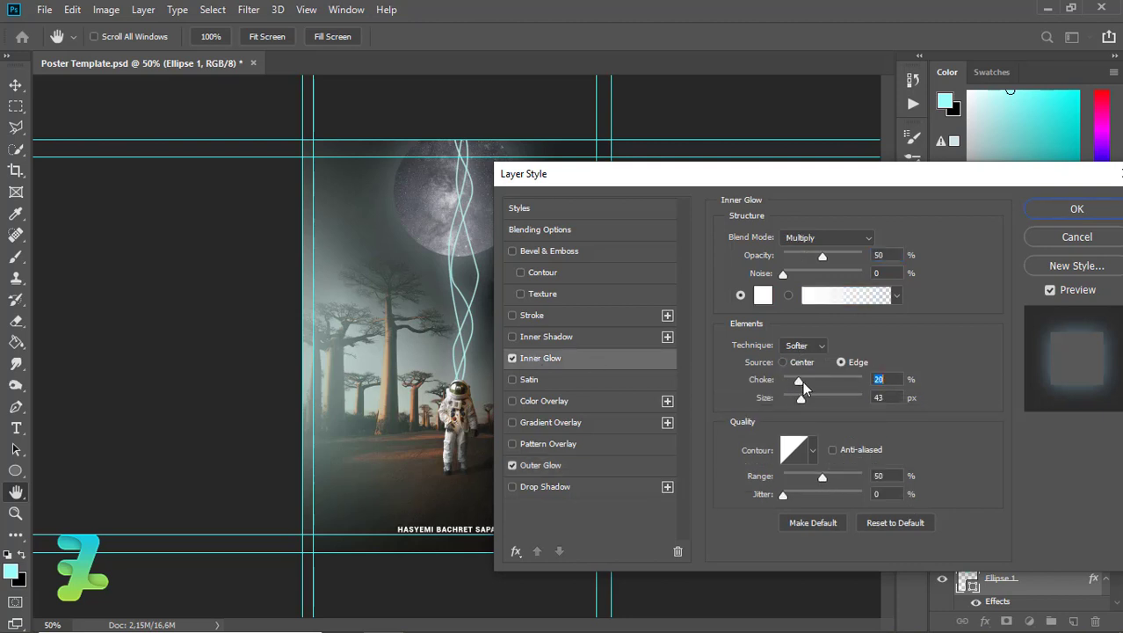
{"action": "left_click_drag", "start_coordinate": [798, 381], "coordinate": [815, 398]}
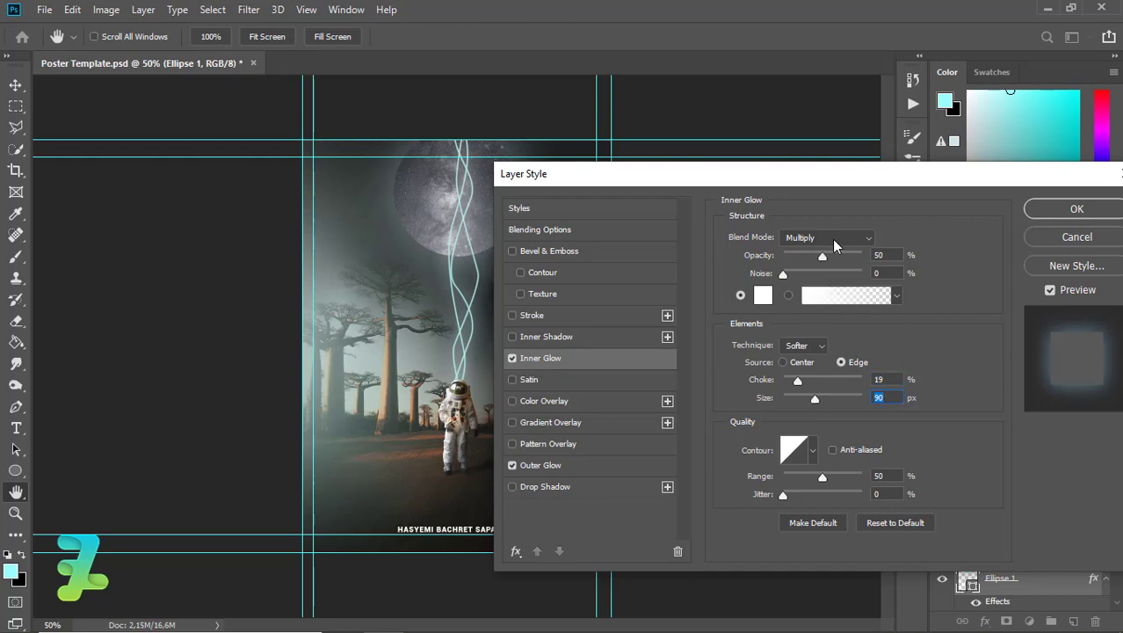
{"action": "mouse_move", "coordinate": [831, 189]}
{"action": "left_mouse_down"}
{"action": "mouse_move", "coordinate": [885, 359]}
{"action": "mouse_move", "coordinate": [765, 243]}
{"action": "left_mouse_up"}
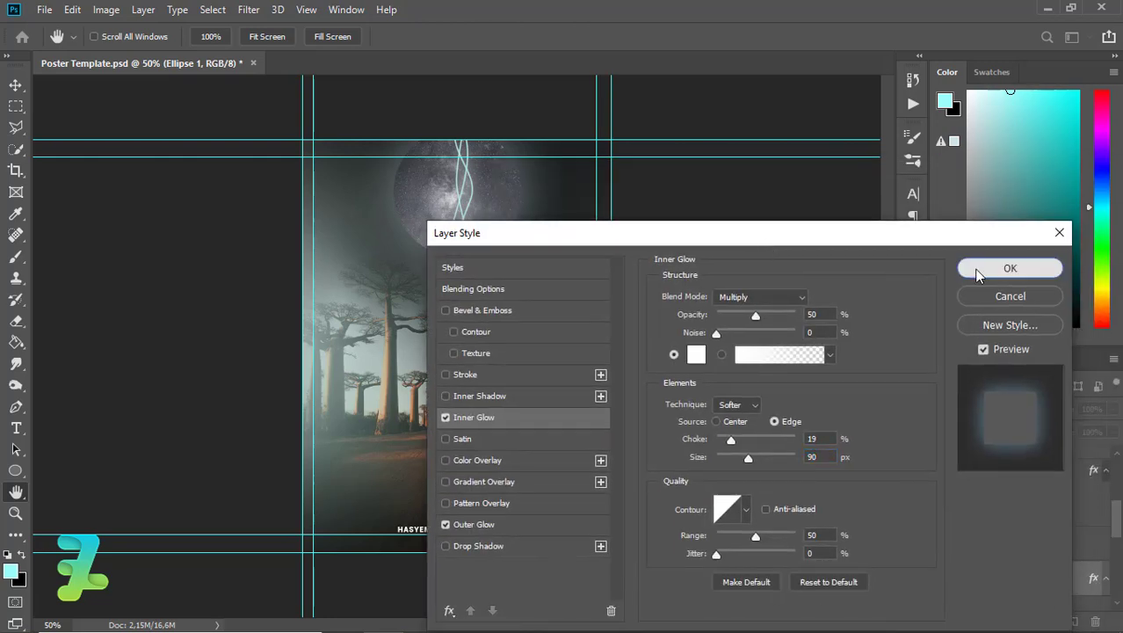
{"action": "left_click", "coordinate": [1006, 266]}
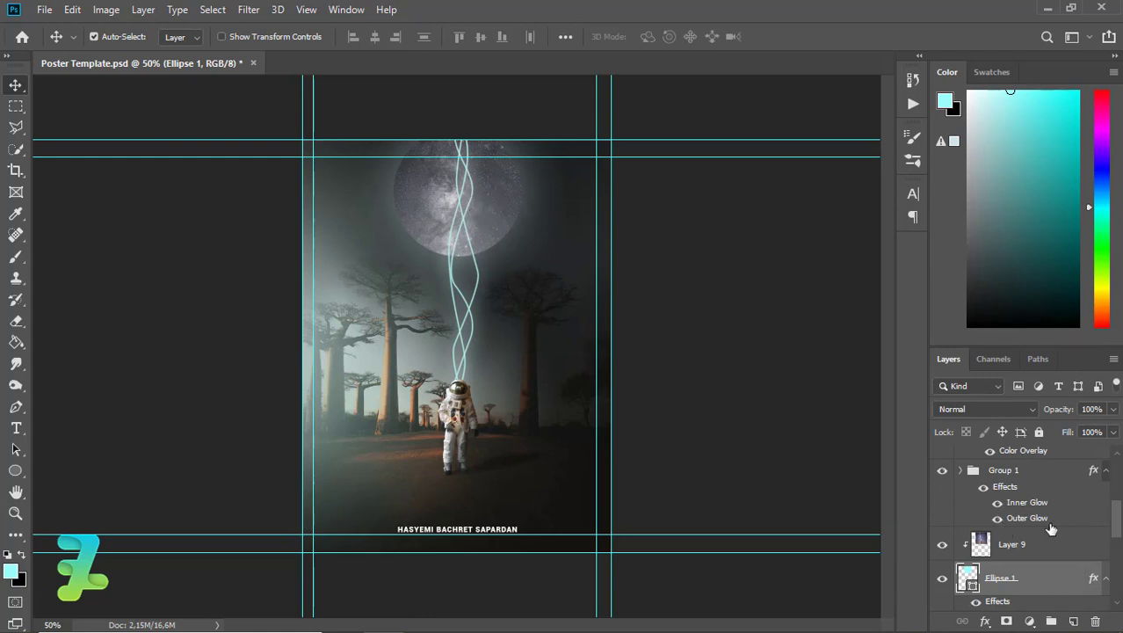
- Add Layer 10 clipped to Group 1, set black as foreground colour and pick the Brush
{"action": "left_click", "coordinate": [1034, 475]}
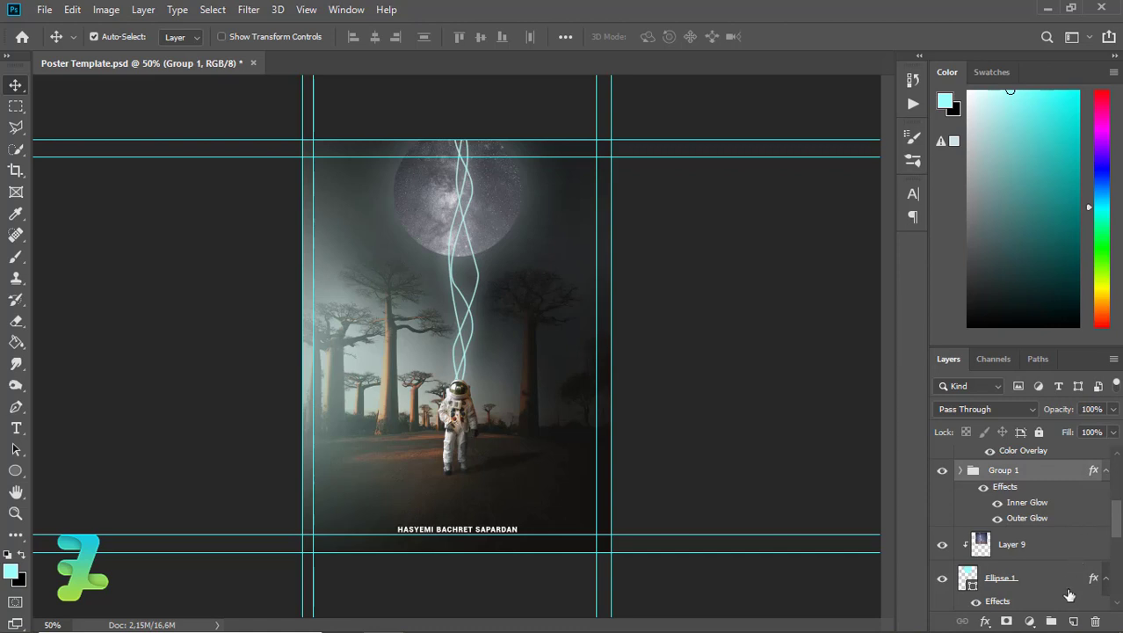
{"action": "left_click", "coordinate": [1073, 621]}
{"action": "right_click", "coordinate": [1046, 477]}
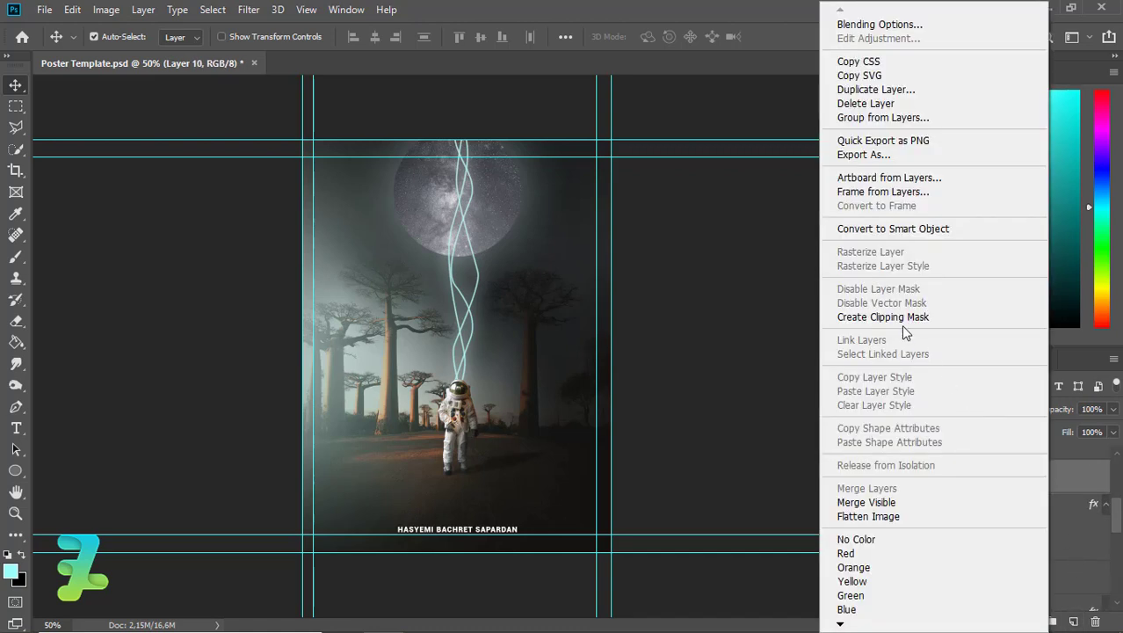
{"action": "left_click", "coordinate": [900, 321]}
{"action": "left_click", "coordinate": [21, 555]}
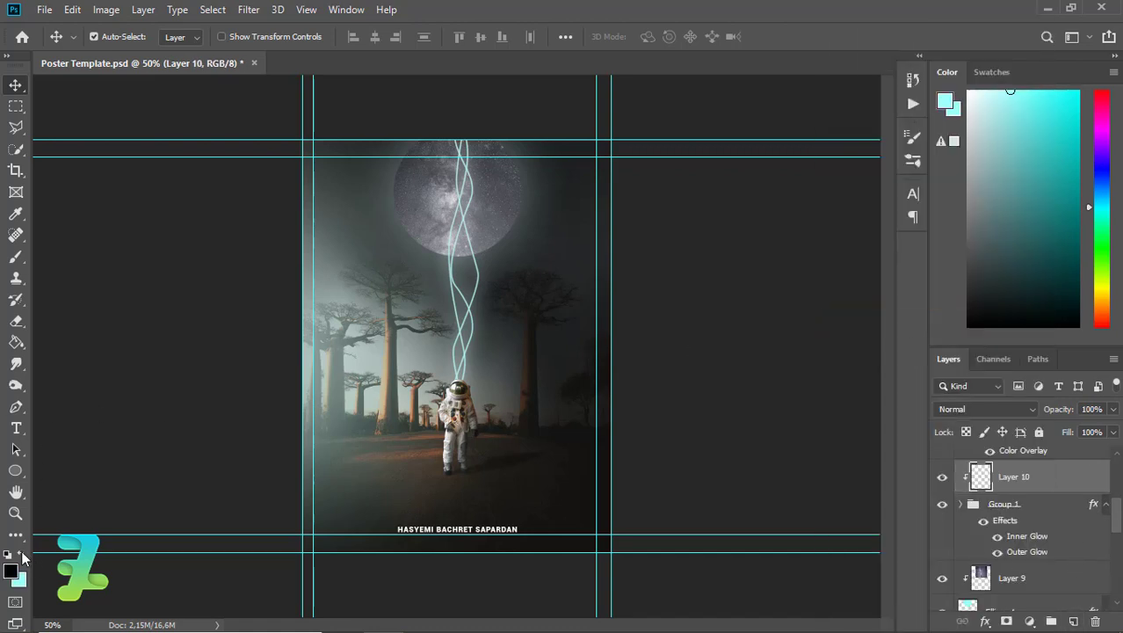
{"action": "key", "text": "b"}
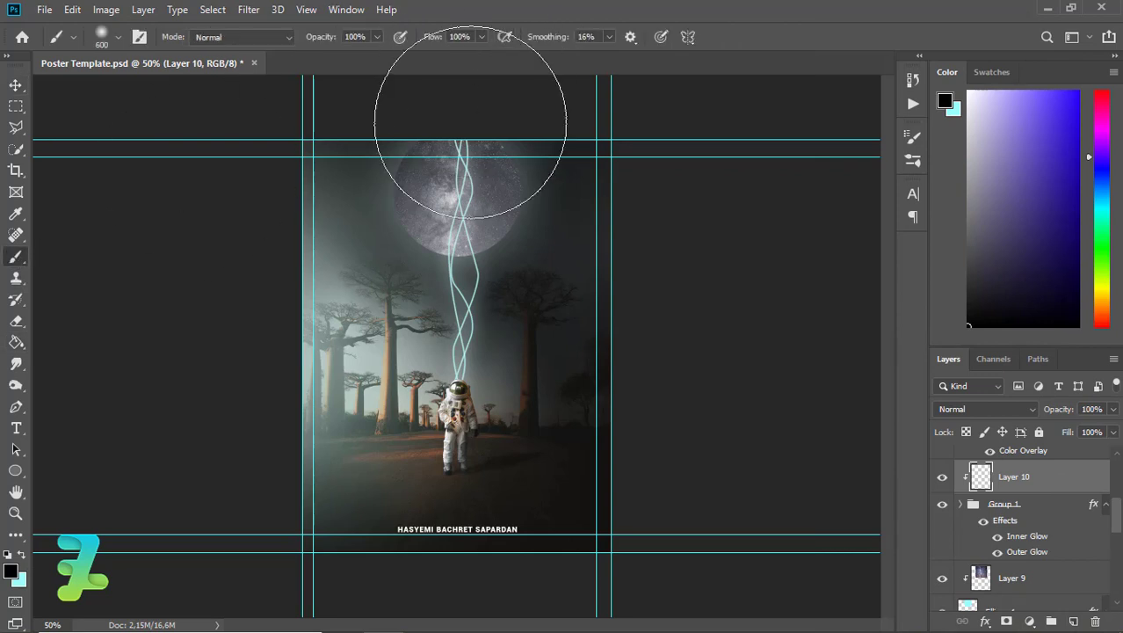
{"action": "key", "text": "ctrl+minus"}
{"action": "key", "text": "ctrl+minus"}
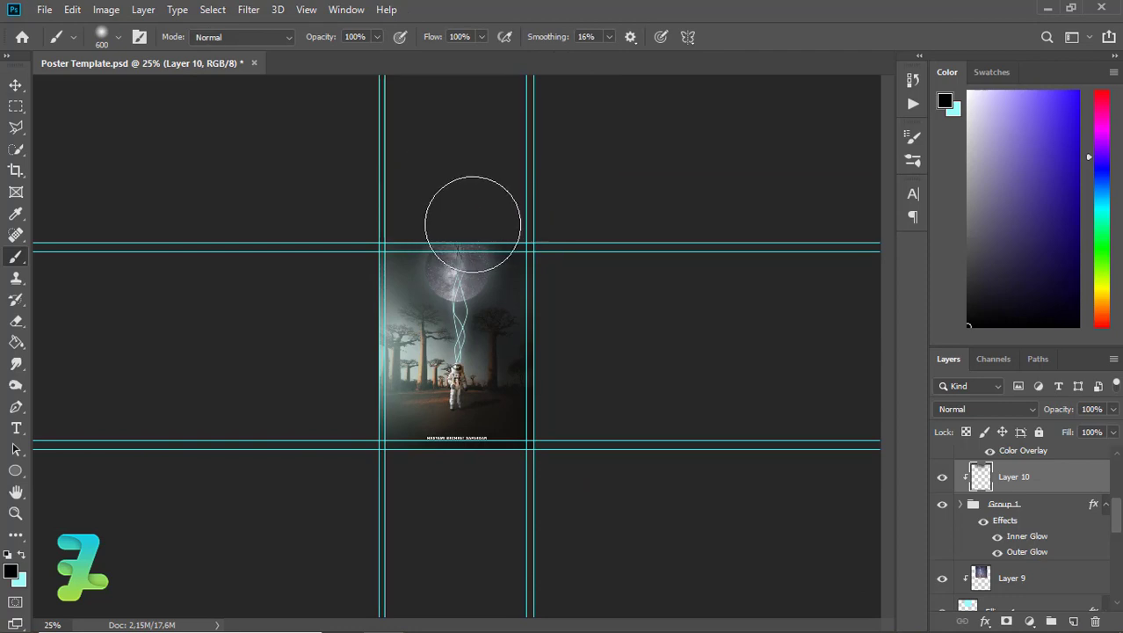
{"action": "key", "text": "ctrl+plus"}
{"action": "key", "text": "ctrl+plus"}
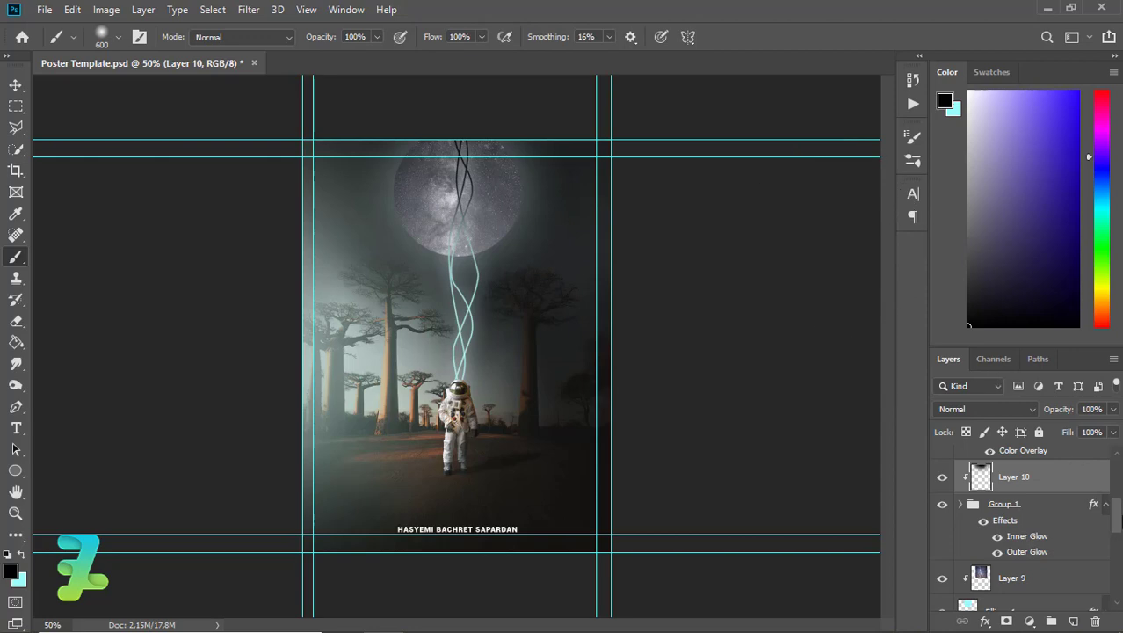
{"action": "scroll", "coordinate": [1070, 520], "scroll_direction": "down", "scroll_amount": 2}
{"action": "scroll", "coordinate": [1071, 520], "scroll_direction": "down", "scroll_amount": 1}
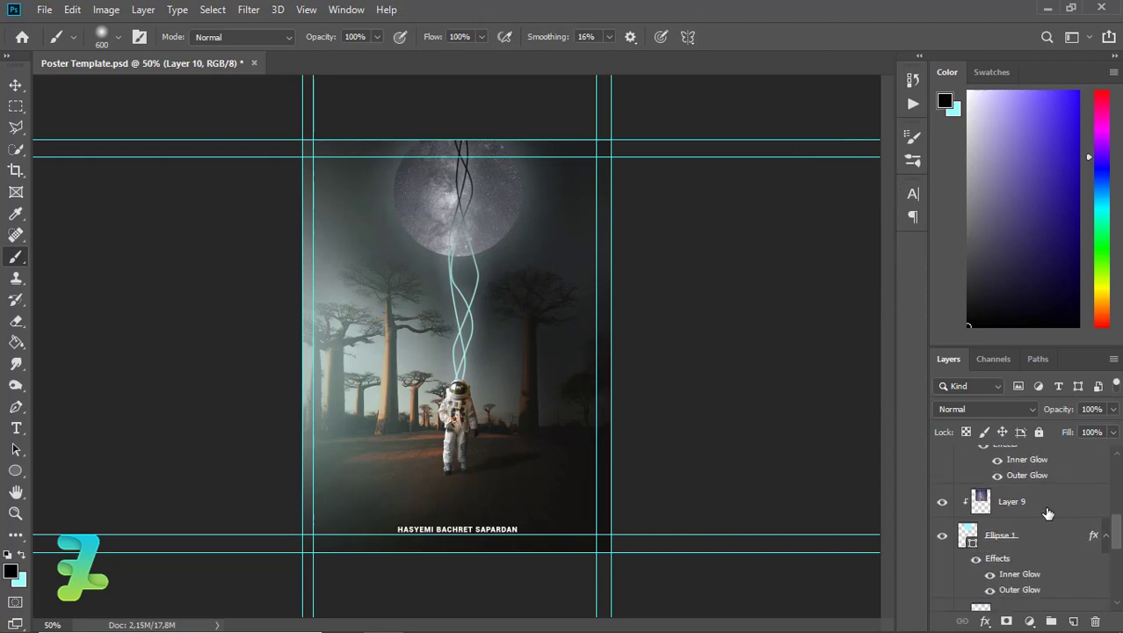
- Add Layer 11 clipped above Layer 9 in the moon's clipping group
{"action": "left_click", "coordinate": [1047, 513]}
{"action": "left_click", "coordinate": [1073, 621]}
{"action": "right_click", "coordinate": [1044, 503]}
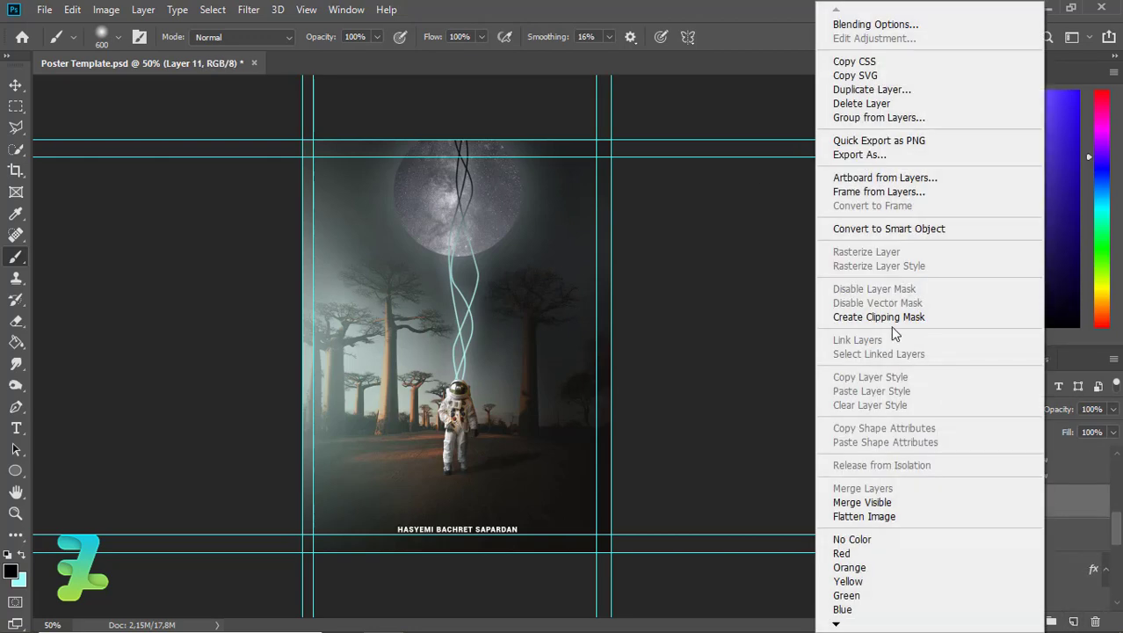
{"action": "left_click", "coordinate": [883, 317]}
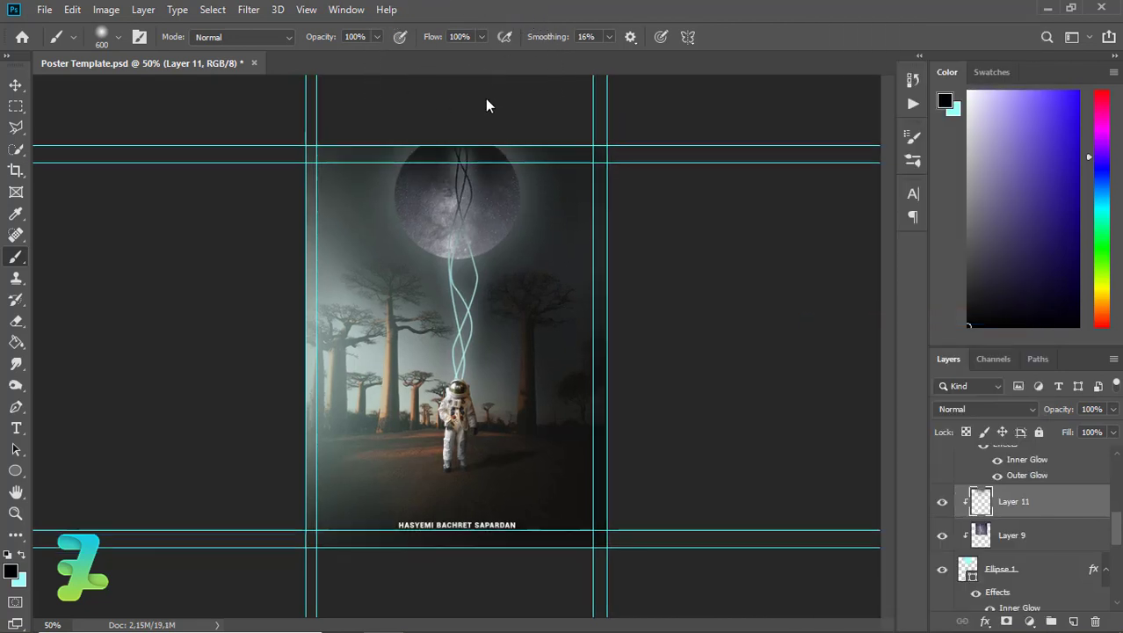
{"action": "key", "text": "ctrl+minus"}
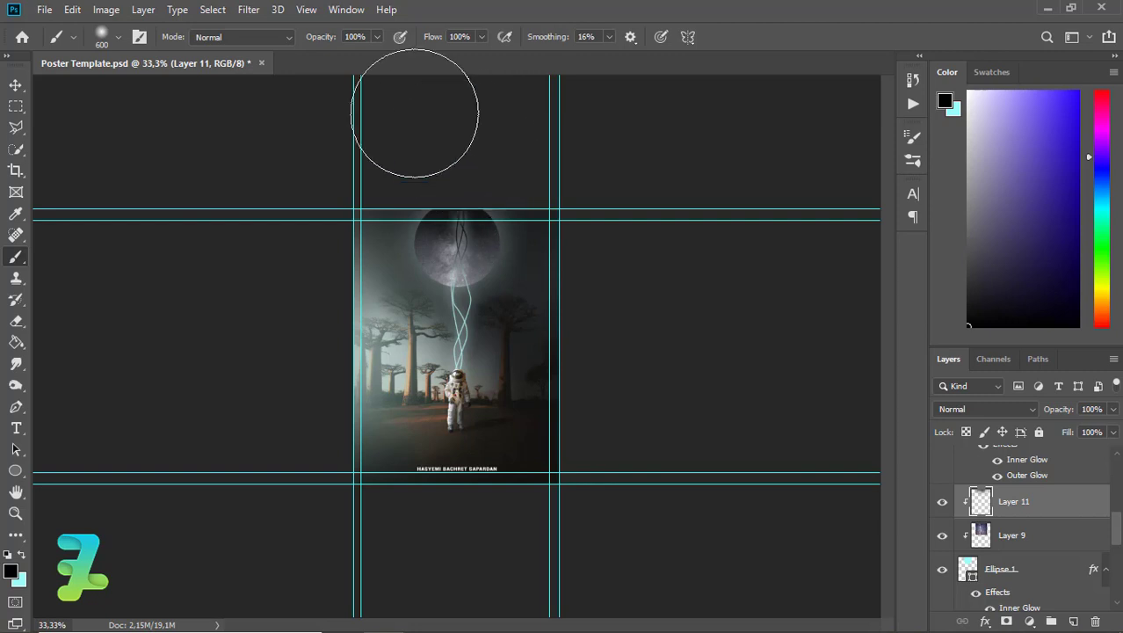
{"action": "key", "text": "ctrl+plus"}
{"action": "key", "text": "ctrl+plus"}
{"action": "key", "text": "ctrl+minus"}
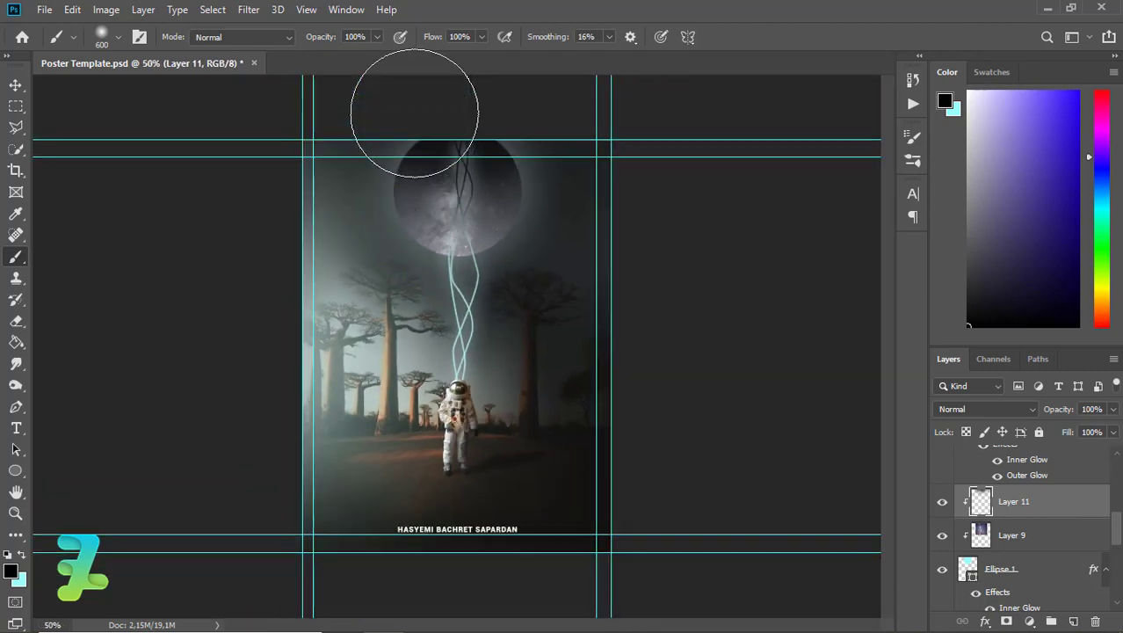
{"action": "left_click", "coordinate": [15, 86]}
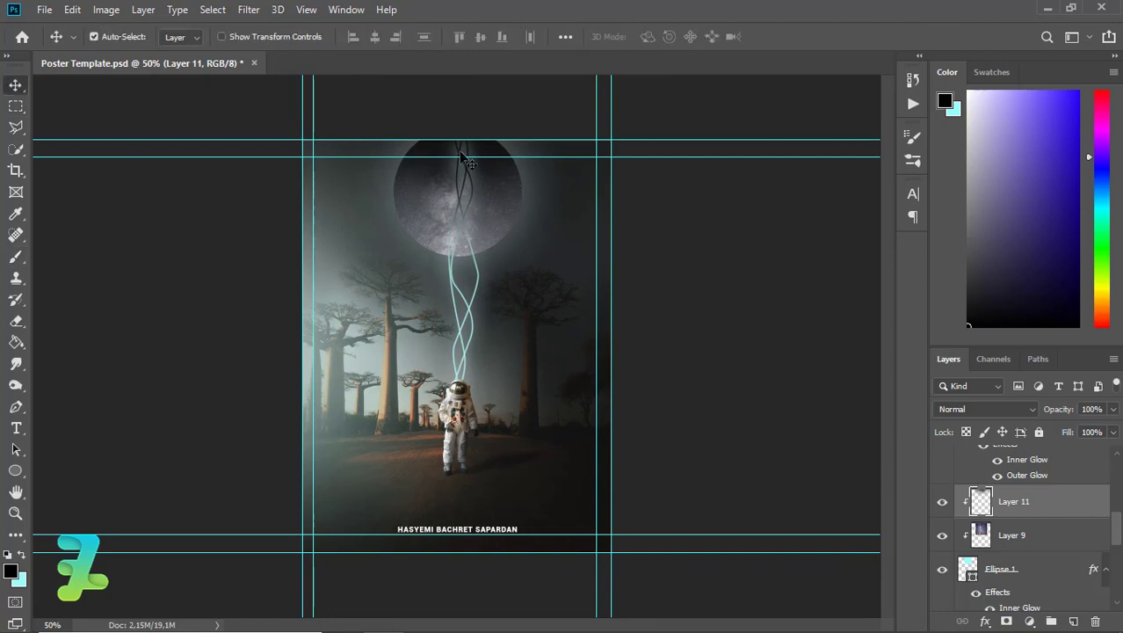
- Convert Group 1's effects into separate Inner Glow and Outer Glow layers
{"action": "left_click", "coordinate": [463, 158]}
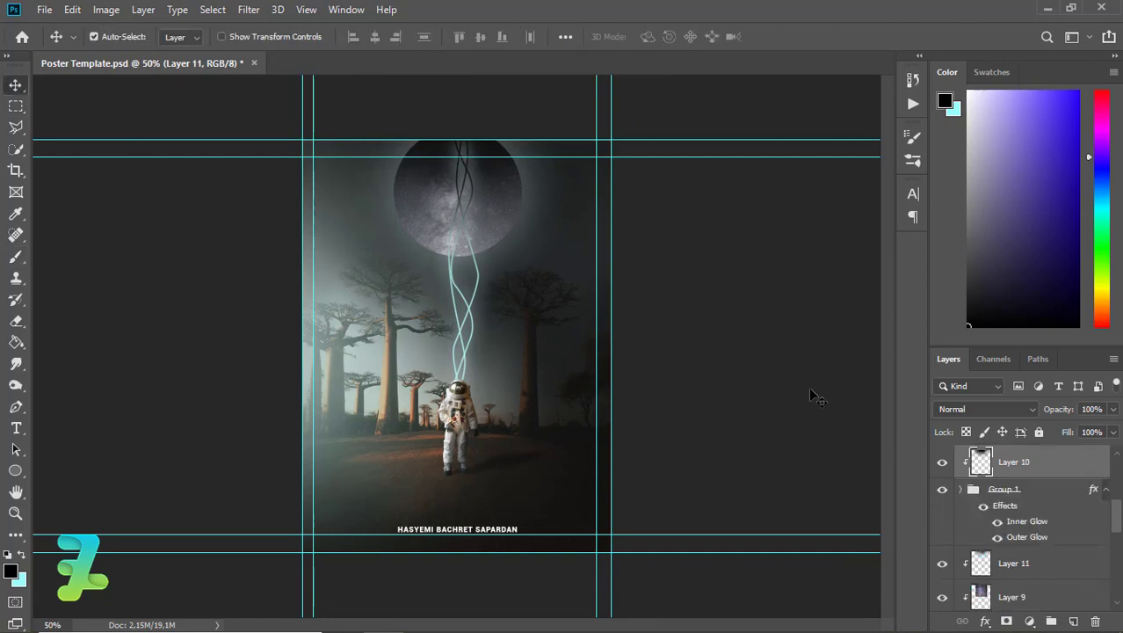
{"action": "left_click", "coordinate": [1040, 536]}
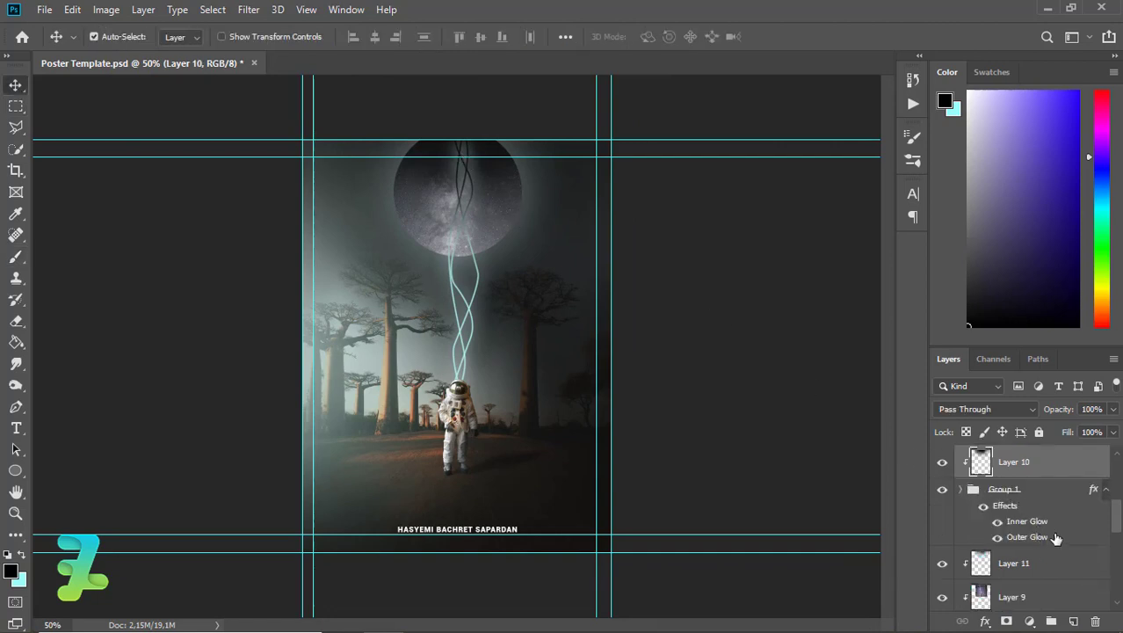
{"action": "right_click", "coordinate": [1015, 508]}
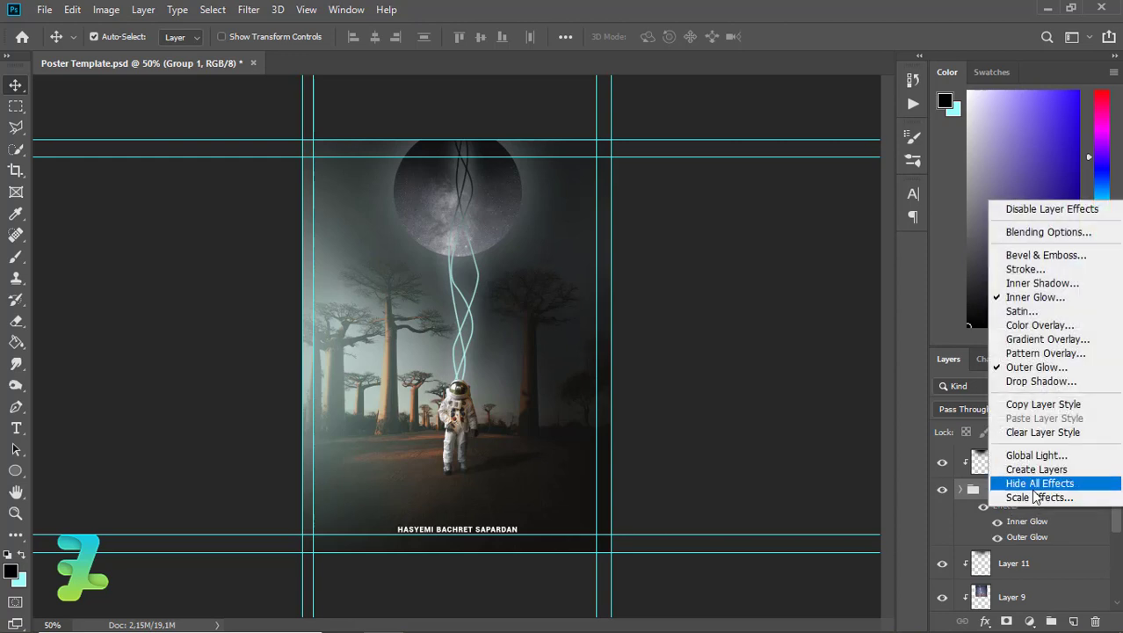
{"action": "left_click", "coordinate": [1034, 475]}
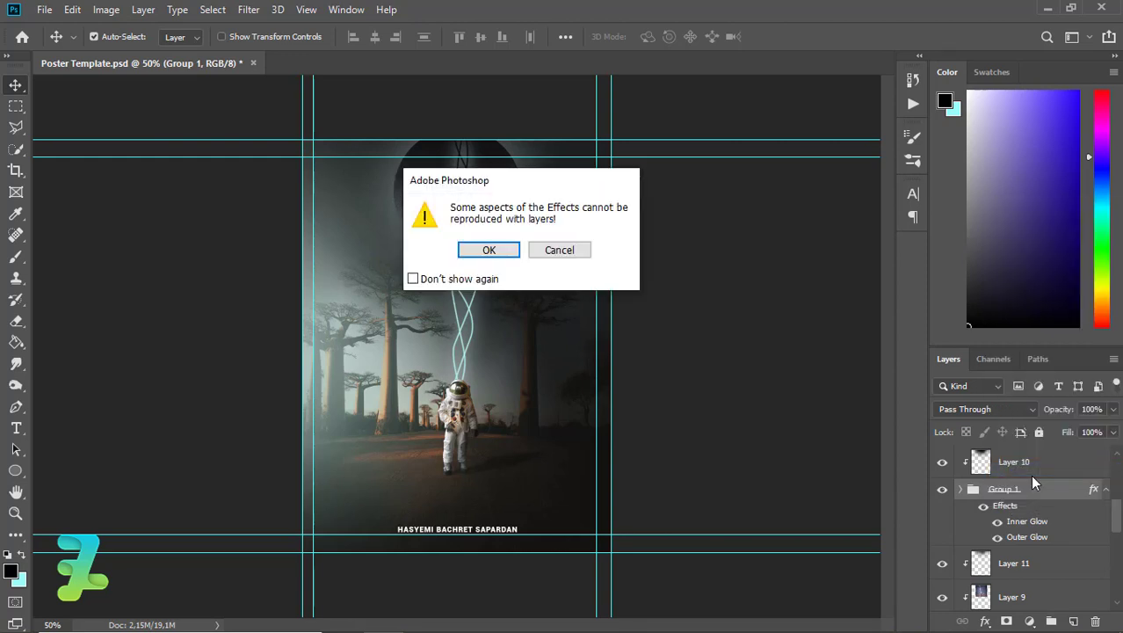
{"action": "left_click", "coordinate": [474, 248]}
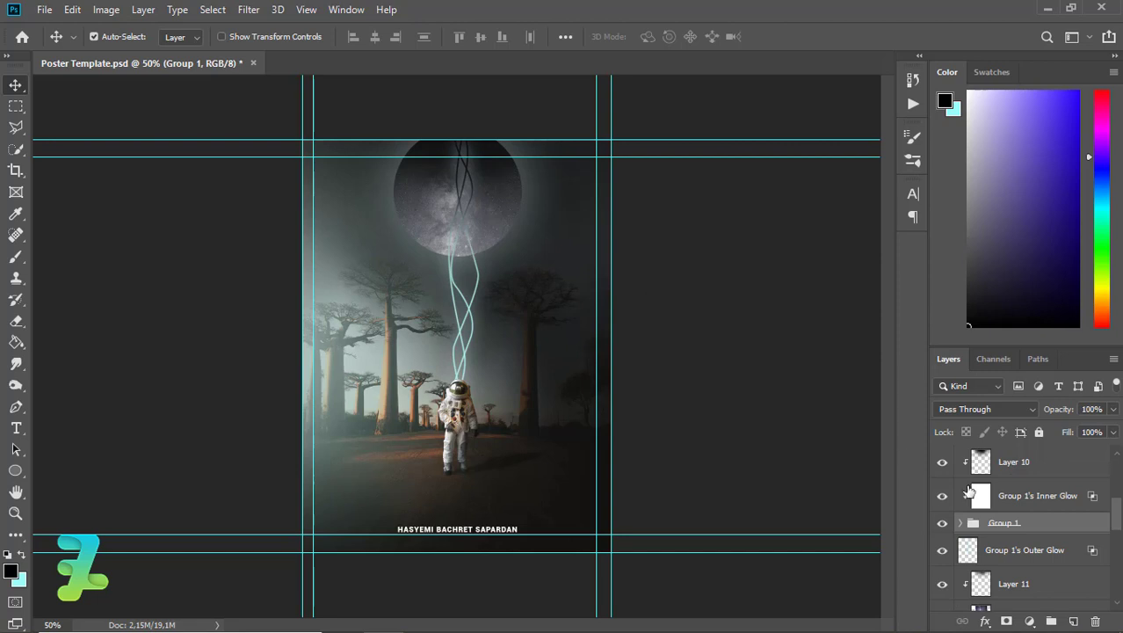
{"action": "left_click_drag", "start_coordinate": [1116, 524], "coordinate": [1118, 518]}
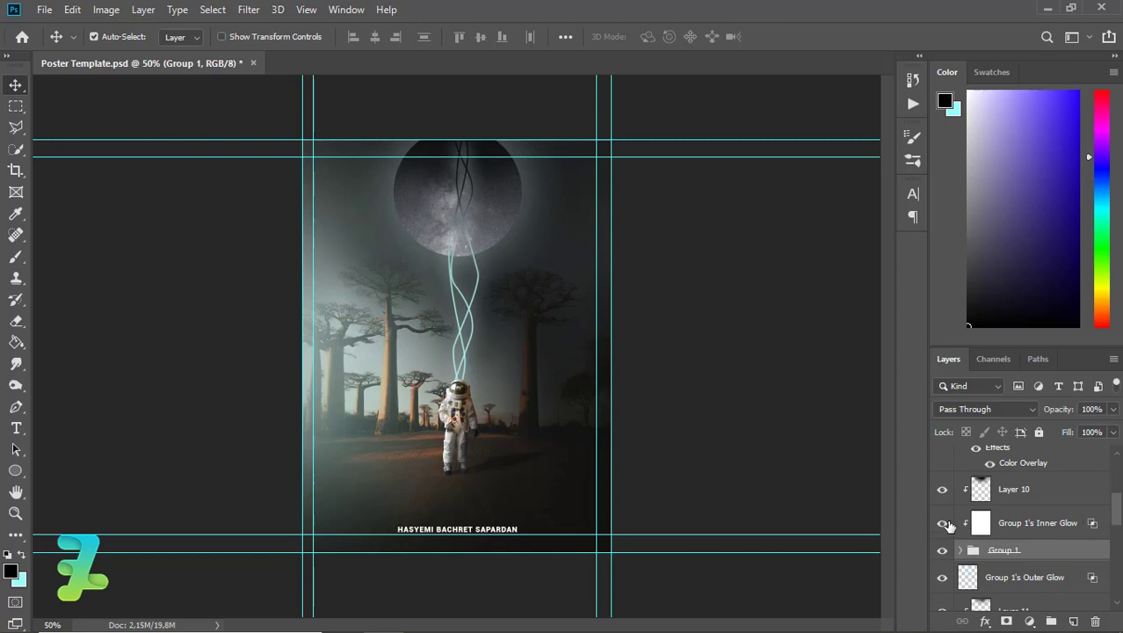
- Toggle Group 1's Outer Glow visibility to compare, then select that layer
{"action": "left_click", "coordinate": [941, 579]}
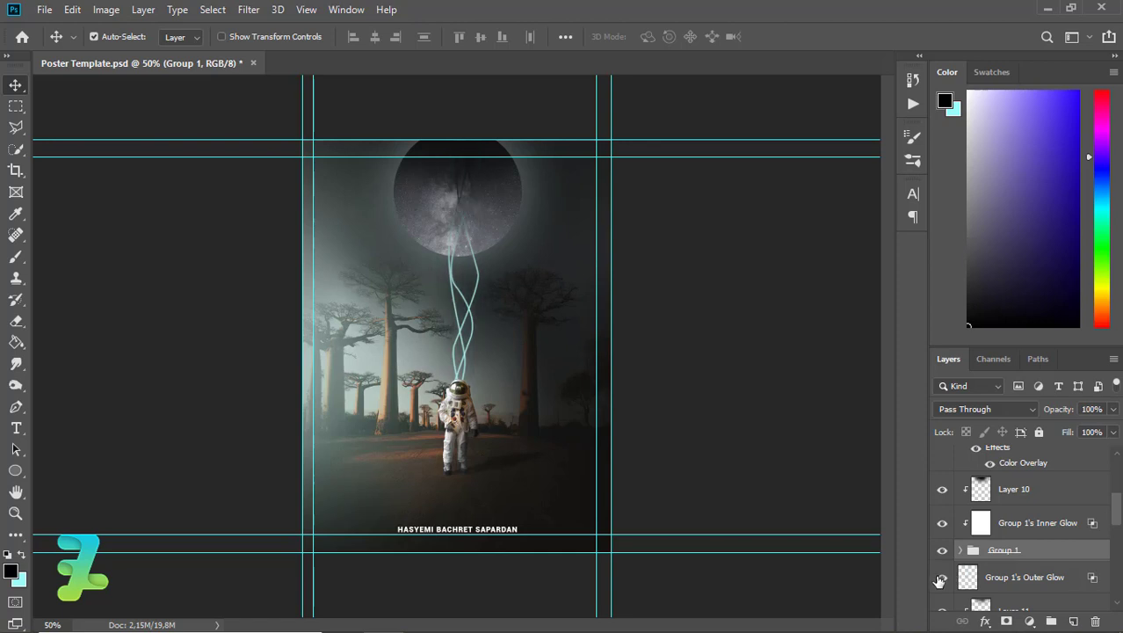
{"action": "left_click", "coordinate": [940, 578]}
{"action": "left_click", "coordinate": [1025, 578]}
{"action": "left_click_drag", "start_coordinate": [1119, 520], "coordinate": [1121, 538]}
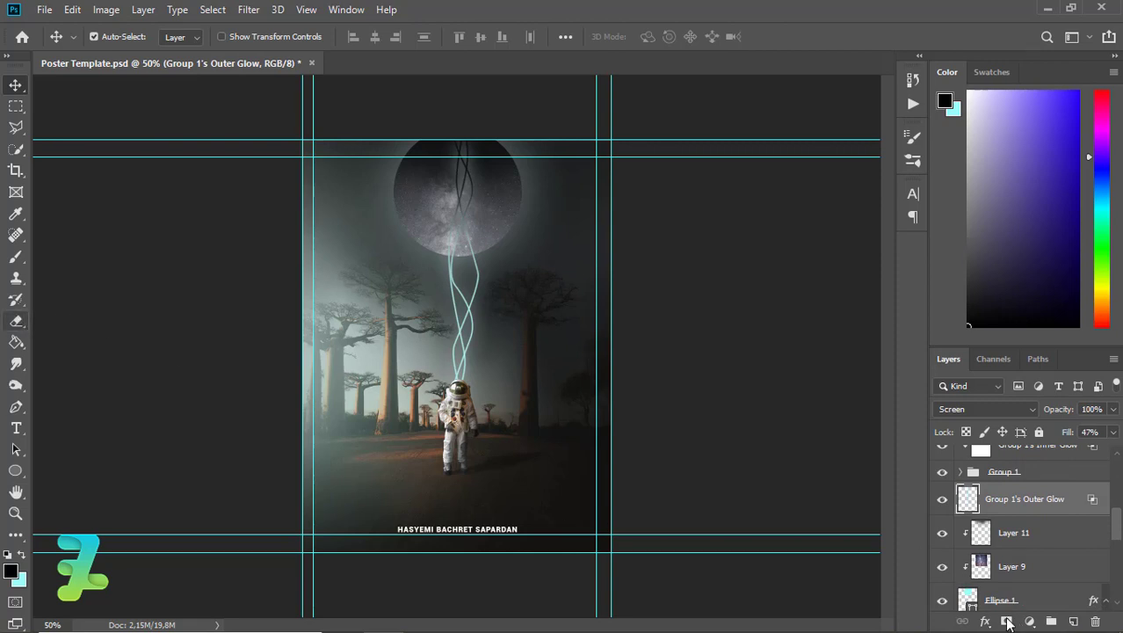
- Mask Group 1's Outer Glow, painting out the bright strands over the moon's top
{"action": "key", "text": "ctrl+m"}
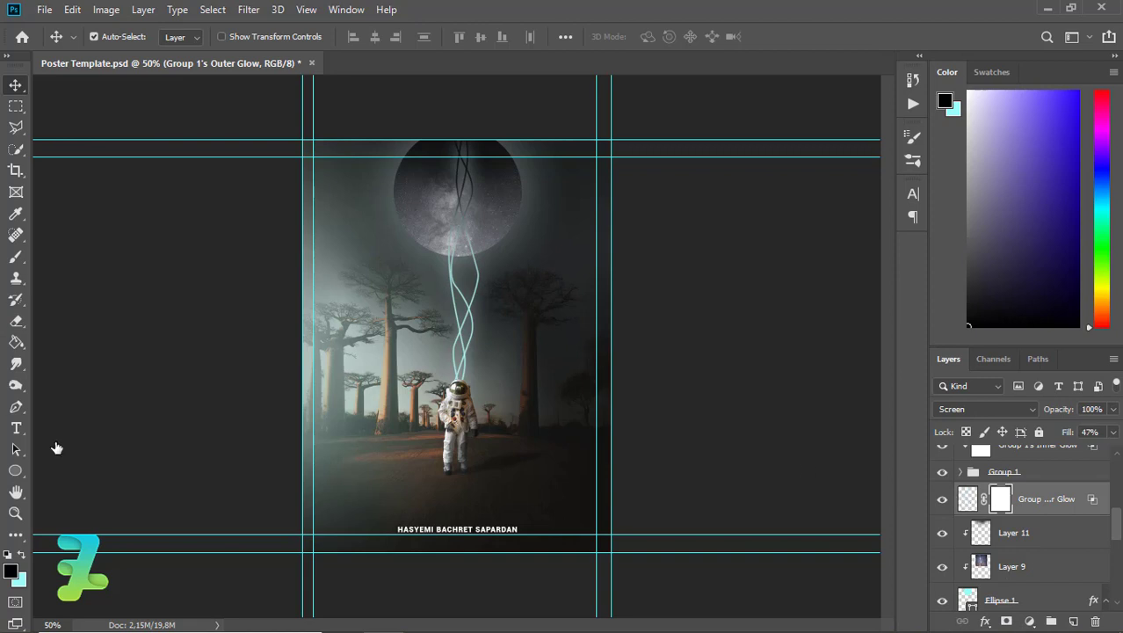
{"action": "left_click", "coordinate": [16, 256]}
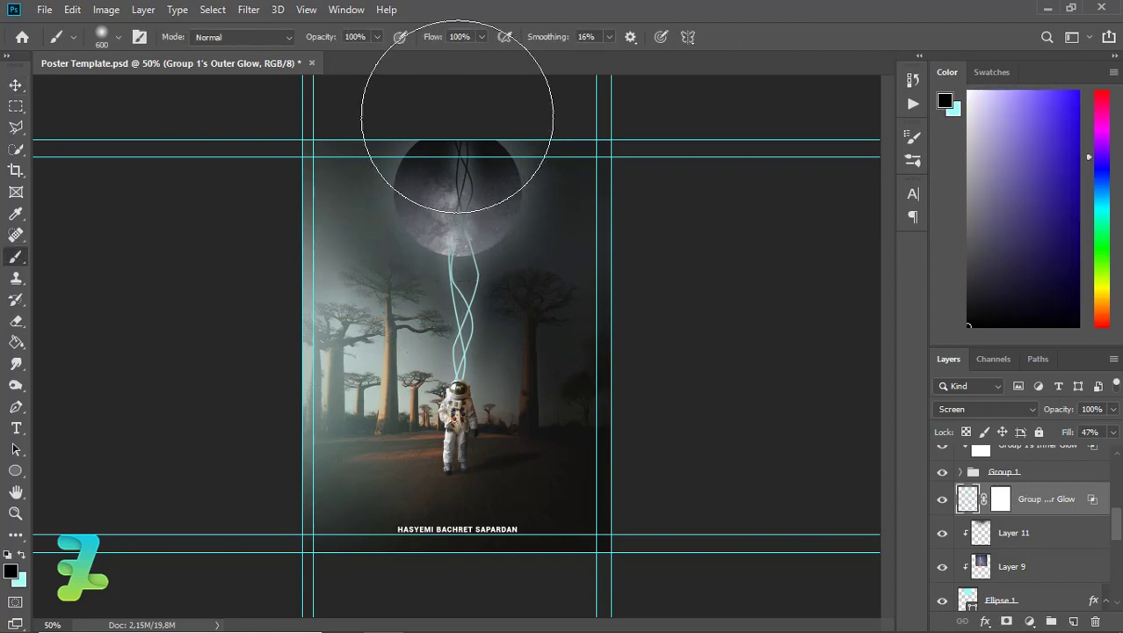
{"action": "left_click_drag", "start_coordinate": [464, 128], "coordinate": [446, 118]}
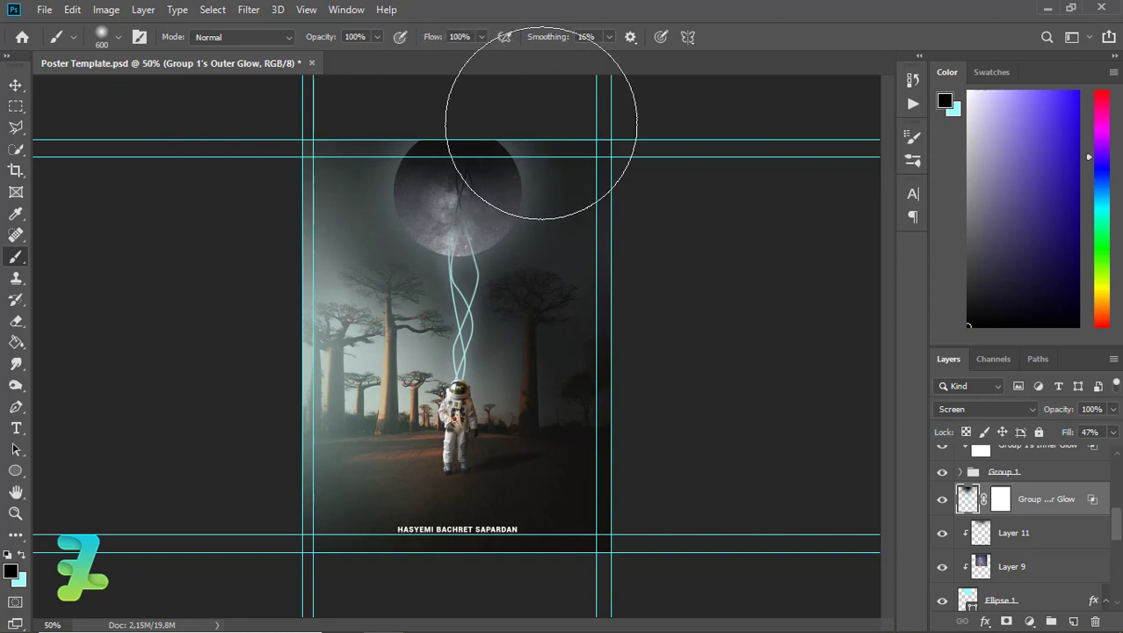
{"action": "key", "text": "ctrl+minus"}
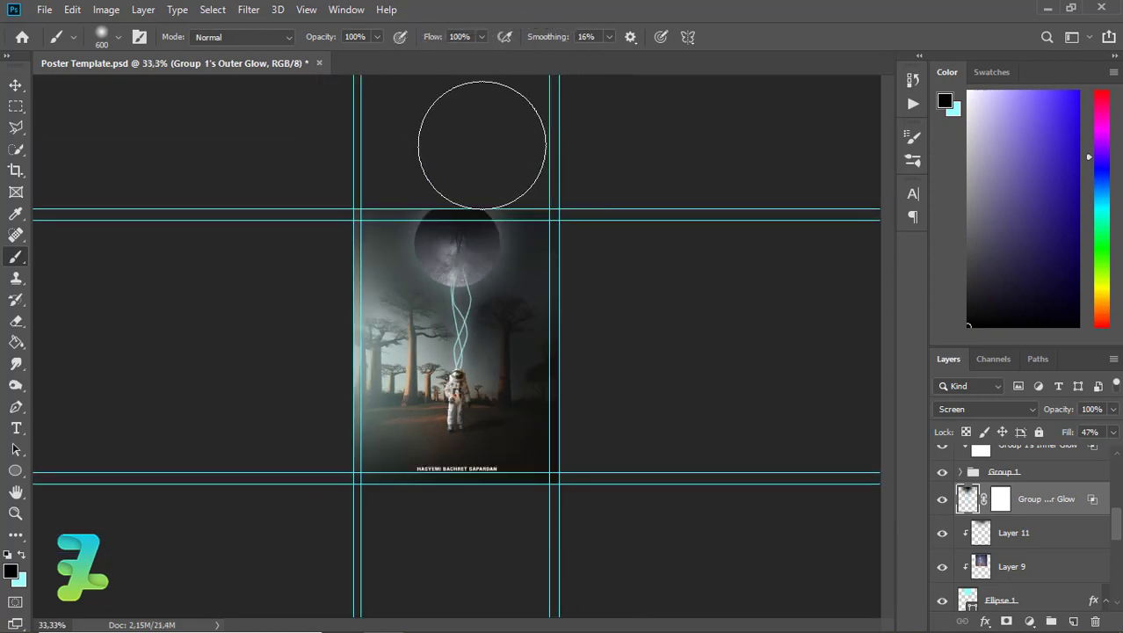
{"action": "left_click", "coordinate": [16, 84]}
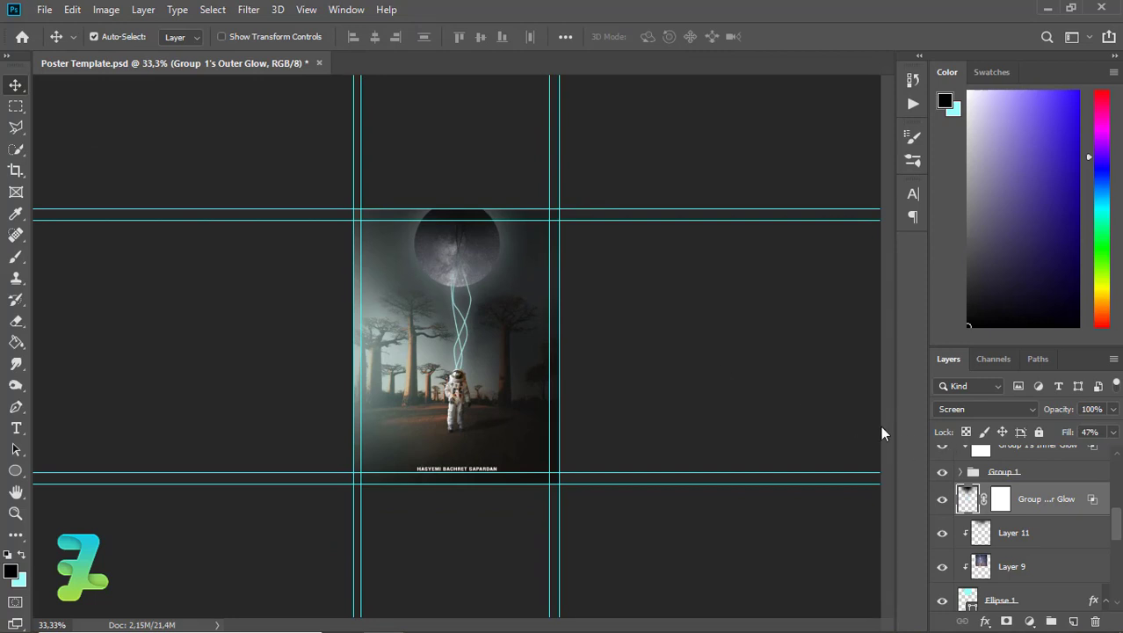
{"action": "mouse_move", "coordinate": [1117, 527]}
{"action": "left_mouse_down"}
{"action": "mouse_move", "coordinate": [1112, 477]}
{"action": "mouse_move", "coordinate": [1118, 507]}
{"action": "left_mouse_up"}
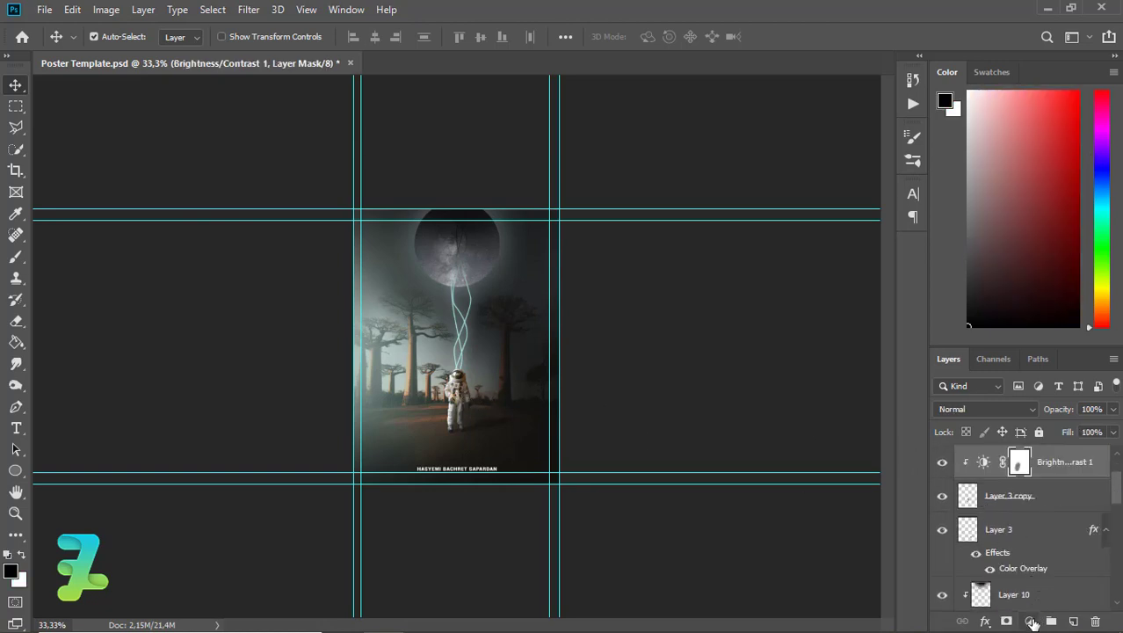
- Add a Hue/Saturation layer at saturation -22 and lightness -8, then hide the name text
{"action": "left_click", "coordinate": [1030, 622]}
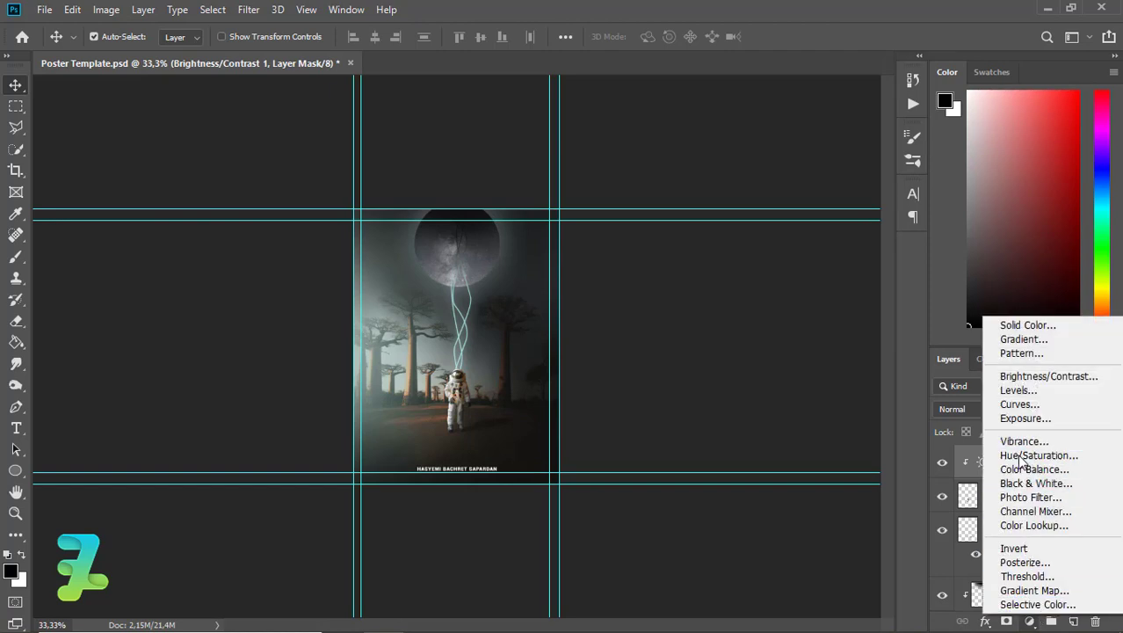
{"action": "left_click", "coordinate": [1028, 455]}
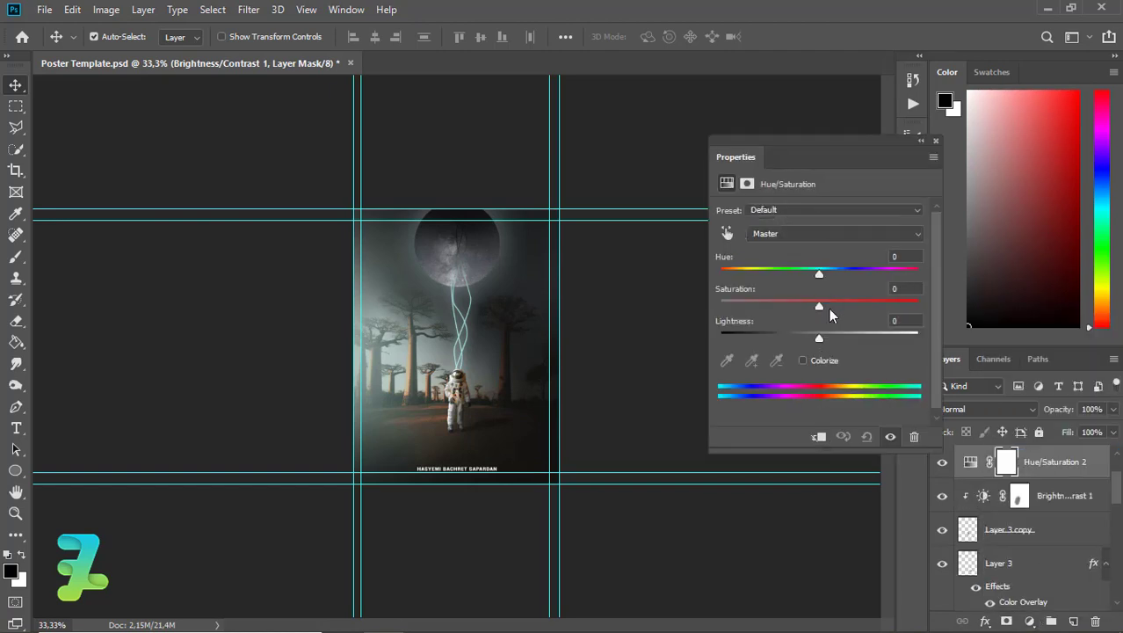
{"action": "mouse_move", "coordinate": [818, 304]}
{"action": "left_mouse_down"}
{"action": "mouse_move", "coordinate": [772, 308]}
{"action": "mouse_move", "coordinate": [796, 306]}
{"action": "left_mouse_up"}
{"action": "key", "text": "ctrl+plus"}
{"action": "key", "text": "ctrl+plus"}
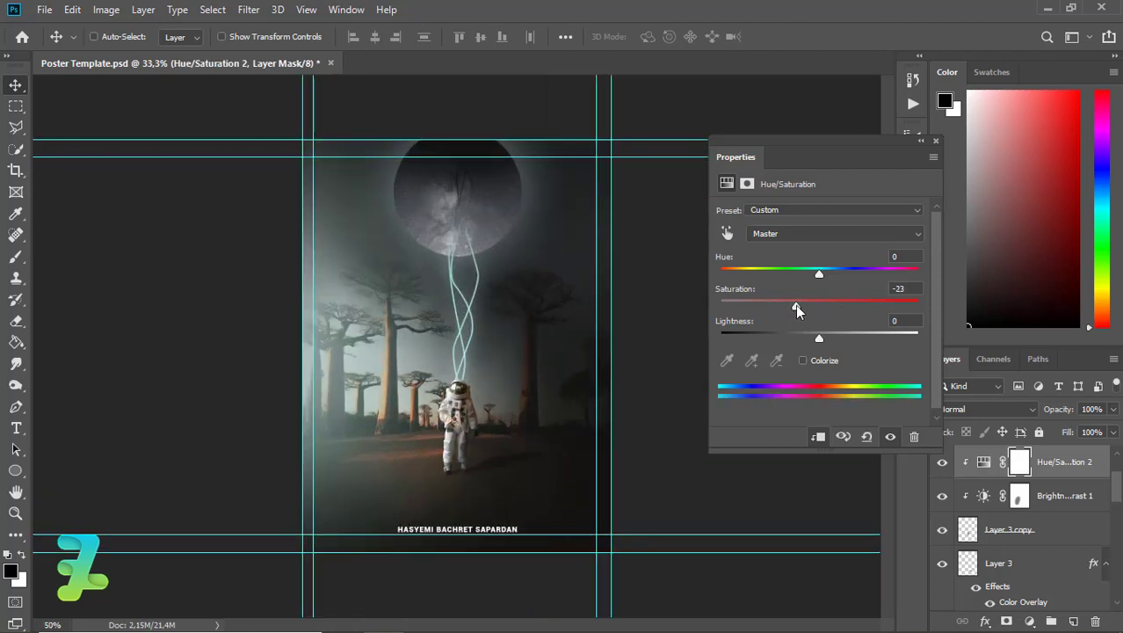
{"action": "key", "text": "ctrl"}
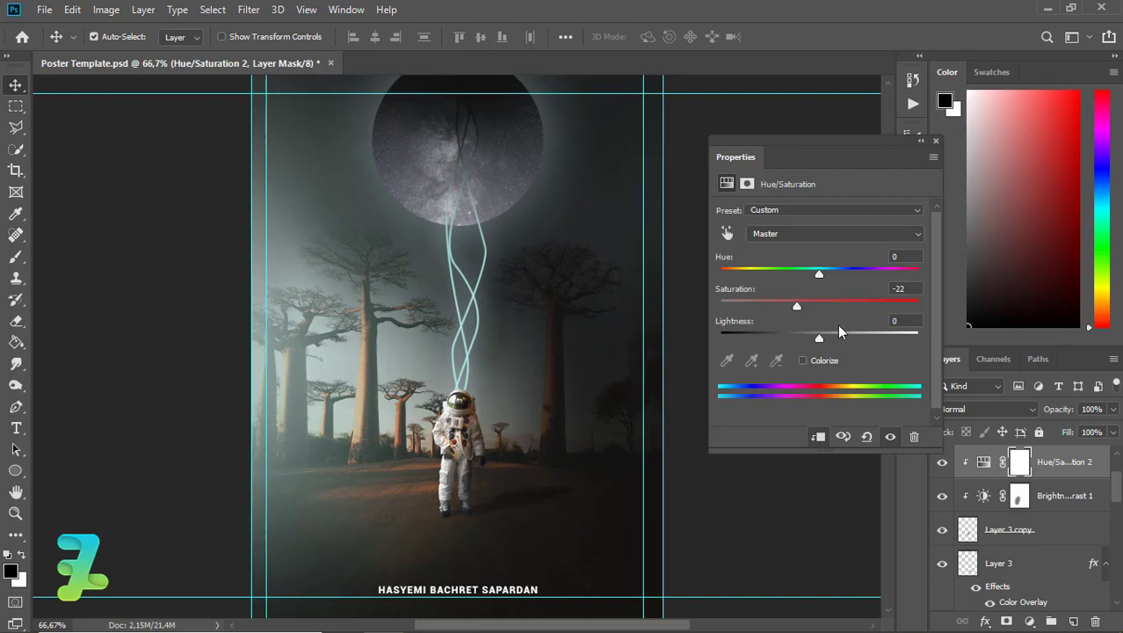
{"action": "left_click_drag", "start_coordinate": [820, 338], "coordinate": [810, 338]}
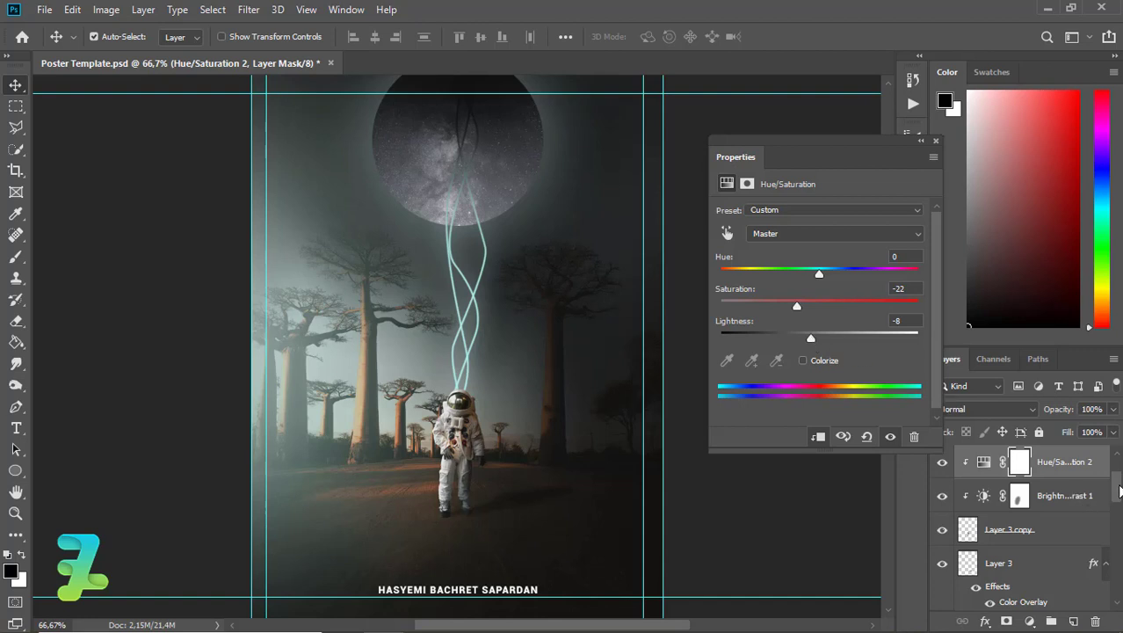
{"action": "scroll", "coordinate": [1116, 493], "scroll_direction": "up", "scroll_amount": 2}
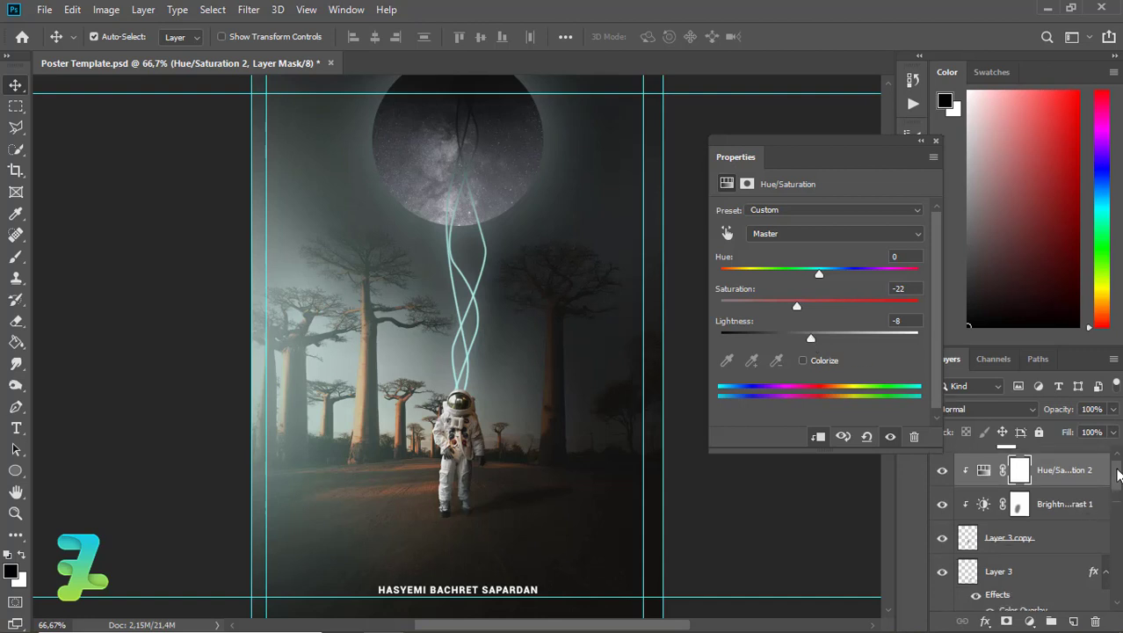
{"action": "left_click", "coordinate": [934, 142]}
{"action": "left_click", "coordinate": [942, 462]}
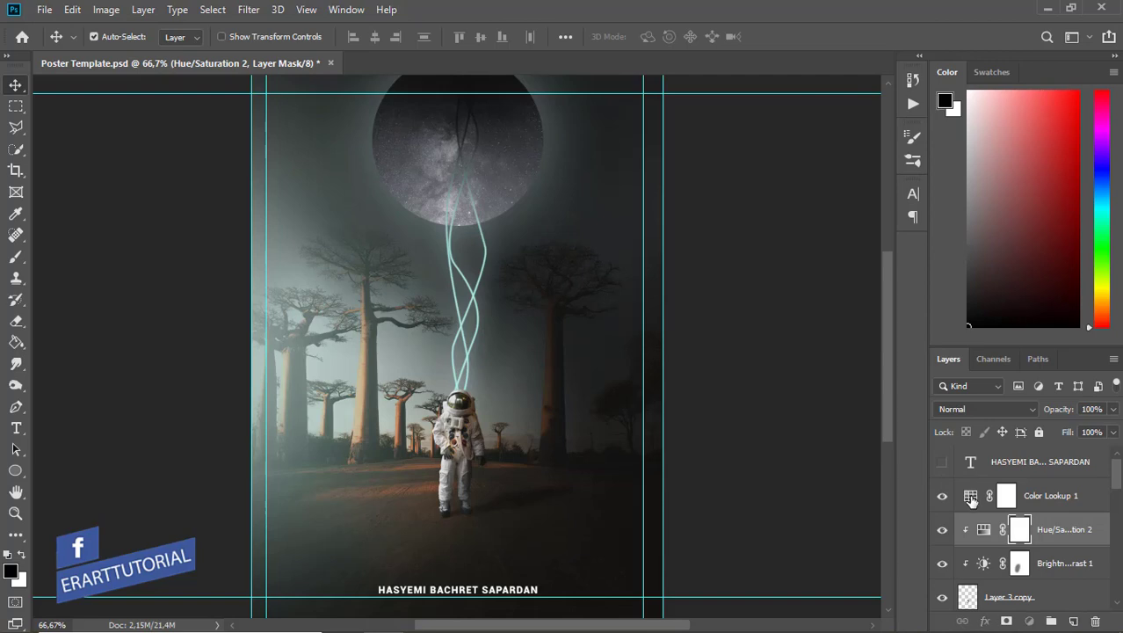
- Stamp all visible layers into a merged Layer 12 and open it in the Camera Raw Filter
{"action": "left_click", "coordinate": [971, 499]}
{"action": "key", "text": "ctrl+shift+alt+e"}
{"action": "key", "text": "ctrl+minus"}
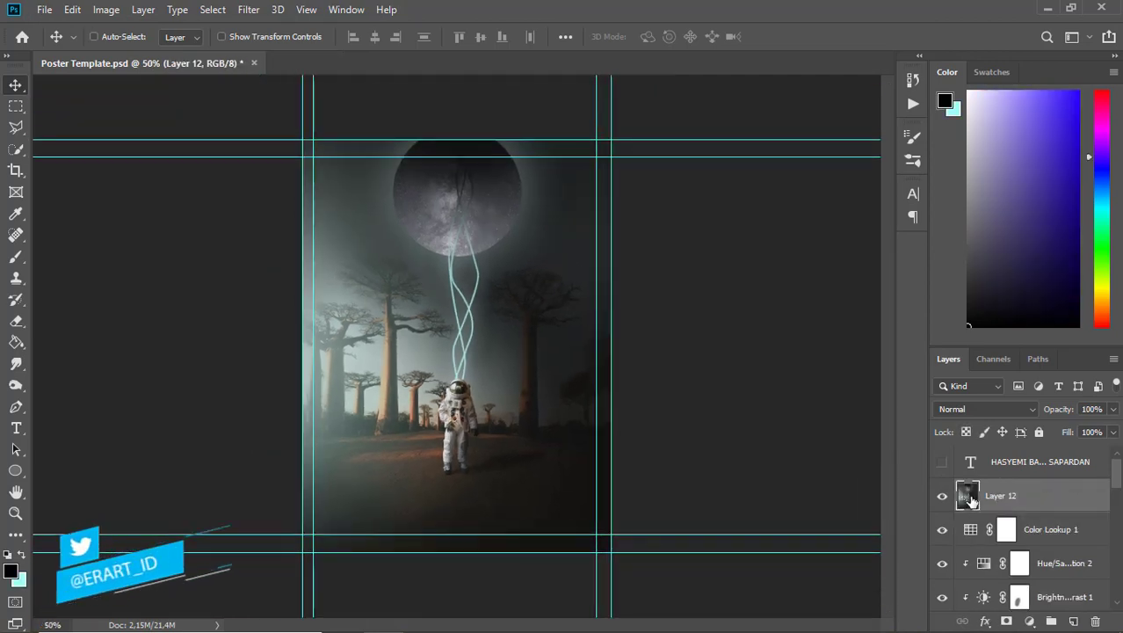
{"action": "key", "text": "ctrl+minus"}
{"action": "left_click", "coordinate": [249, 10]}
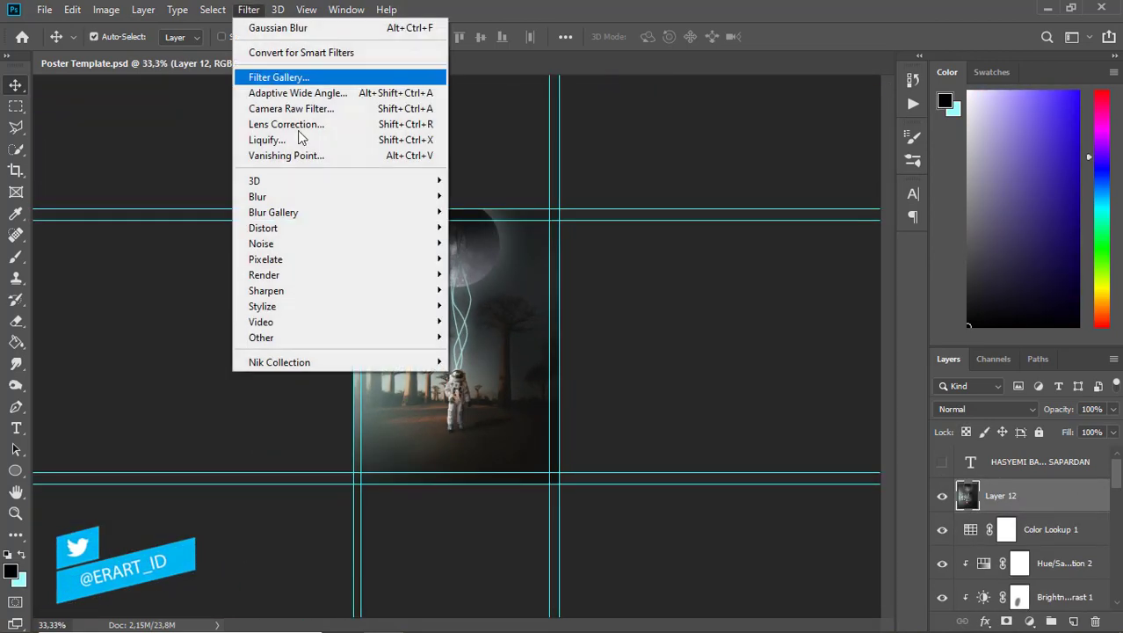
{"action": "left_click", "coordinate": [288, 110]}
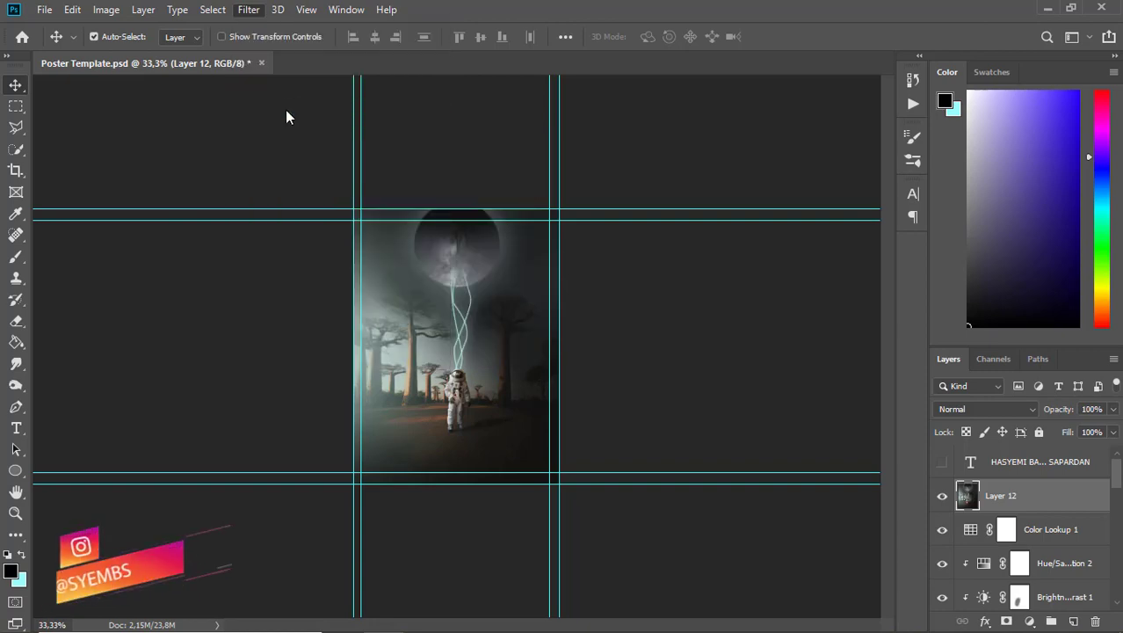
- Set Temperature -13, Exposure +0.20, Contrast +20, Vibrance +14, and split-tone highlights at hue 27, saturation 25
{"action": "mouse_move", "coordinate": [970, 316]}
{"action": "left_mouse_down"}
{"action": "mouse_move", "coordinate": [986, 318]}
{"action": "mouse_move", "coordinate": [957, 323]}
{"action": "mouse_move", "coordinate": [982, 348]}
{"action": "mouse_move", "coordinate": [961, 346]}
{"action": "left_mouse_up"}
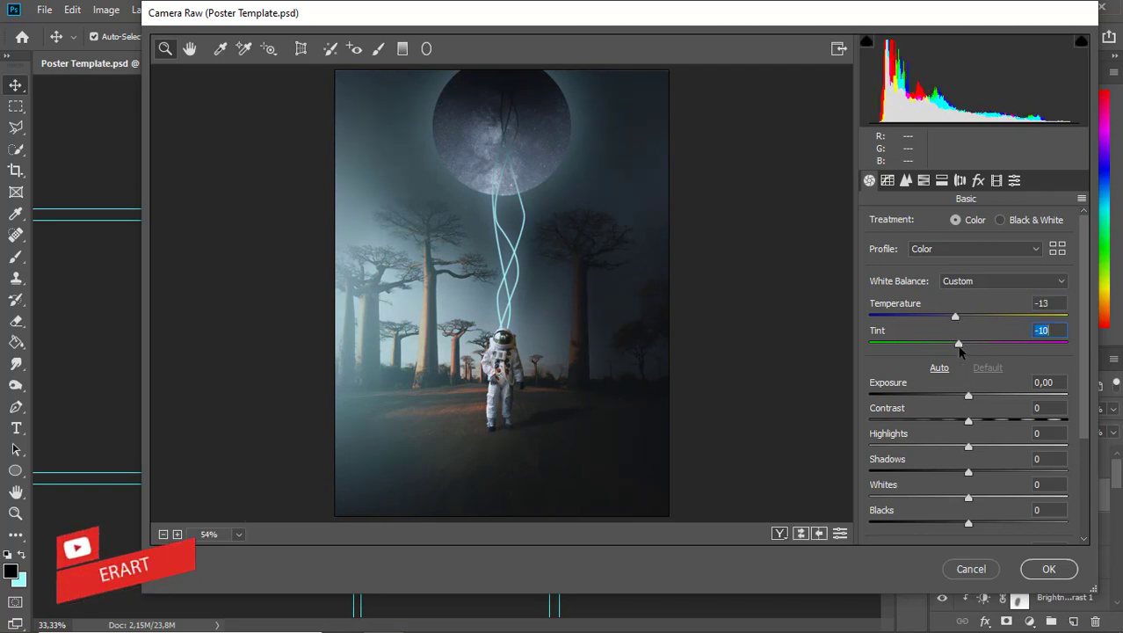
{"action": "mouse_move", "coordinate": [968, 407]}
{"action": "left_mouse_down"}
{"action": "mouse_move", "coordinate": [1011, 406]}
{"action": "mouse_move", "coordinate": [973, 397]}
{"action": "left_mouse_up"}
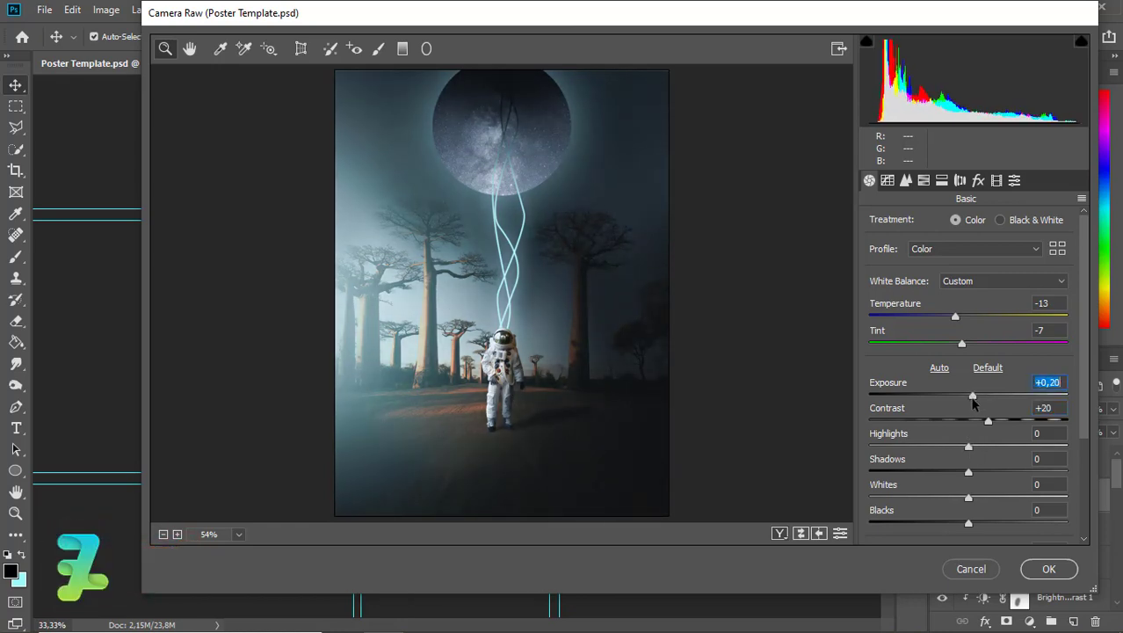
{"action": "mouse_move", "coordinate": [969, 468]}
{"action": "left_mouse_down"}
{"action": "mouse_move", "coordinate": [953, 455]}
{"action": "mouse_move", "coordinate": [979, 457]}
{"action": "mouse_move", "coordinate": [965, 456]}
{"action": "left_mouse_up"}
{"action": "left_click_drag", "start_coordinate": [1084, 425], "coordinate": [1098, 539]}
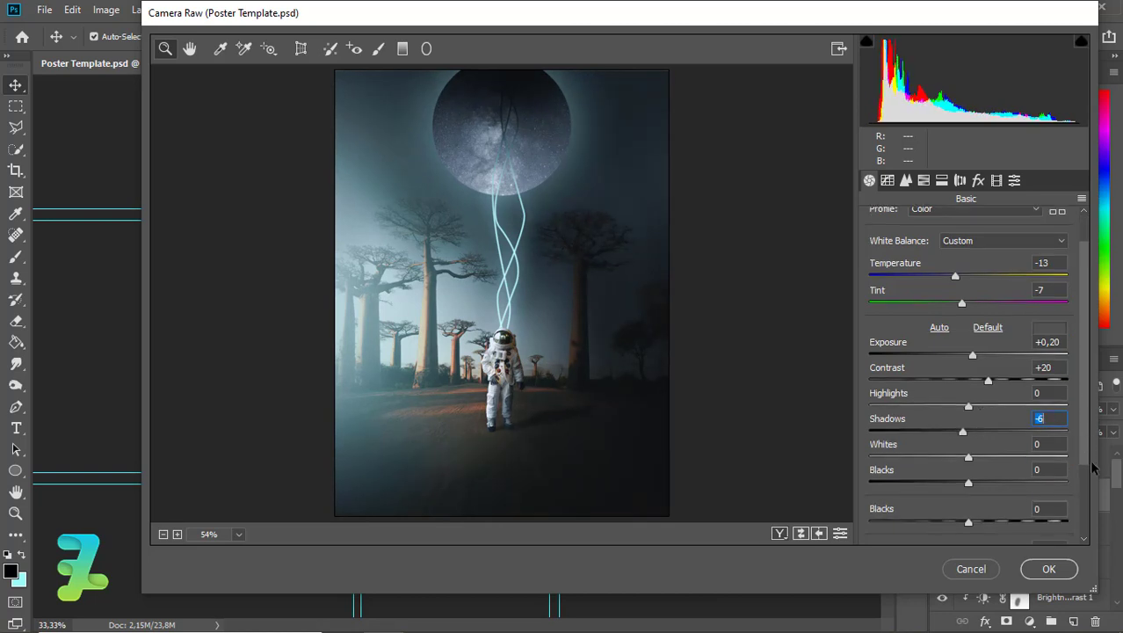
{"action": "mouse_move", "coordinate": [970, 422]}
{"action": "left_mouse_down"}
{"action": "mouse_move", "coordinate": [1005, 420]}
{"action": "mouse_move", "coordinate": [936, 424]}
{"action": "mouse_move", "coordinate": [977, 421]}
{"action": "mouse_move", "coordinate": [1011, 450]}
{"action": "mouse_move", "coordinate": [935, 449]}
{"action": "mouse_move", "coordinate": [968, 443]}
{"action": "left_mouse_up"}
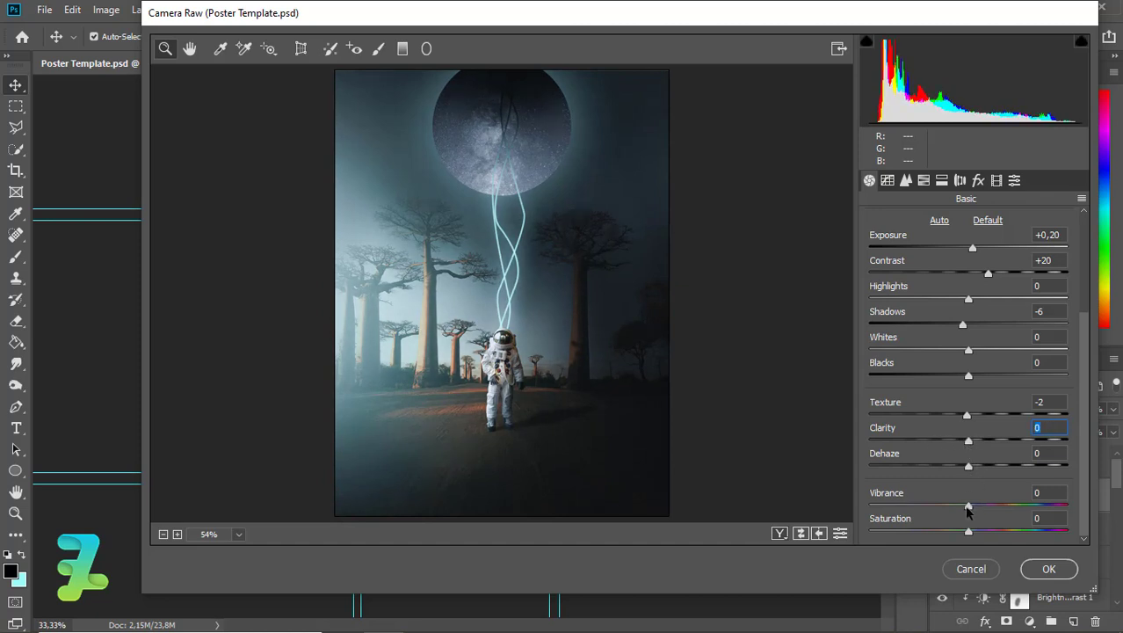
{"action": "mouse_move", "coordinate": [968, 508]}
{"action": "left_mouse_down"}
{"action": "mouse_move", "coordinate": [1030, 508]}
{"action": "mouse_move", "coordinate": [936, 509]}
{"action": "mouse_move", "coordinate": [989, 508]}
{"action": "mouse_move", "coordinate": [1010, 531]}
{"action": "mouse_move", "coordinate": [880, 531]}
{"action": "mouse_move", "coordinate": [984, 531]}
{"action": "mouse_move", "coordinate": [958, 519]}
{"action": "mouse_move", "coordinate": [985, 519]}
{"action": "left_mouse_up"}
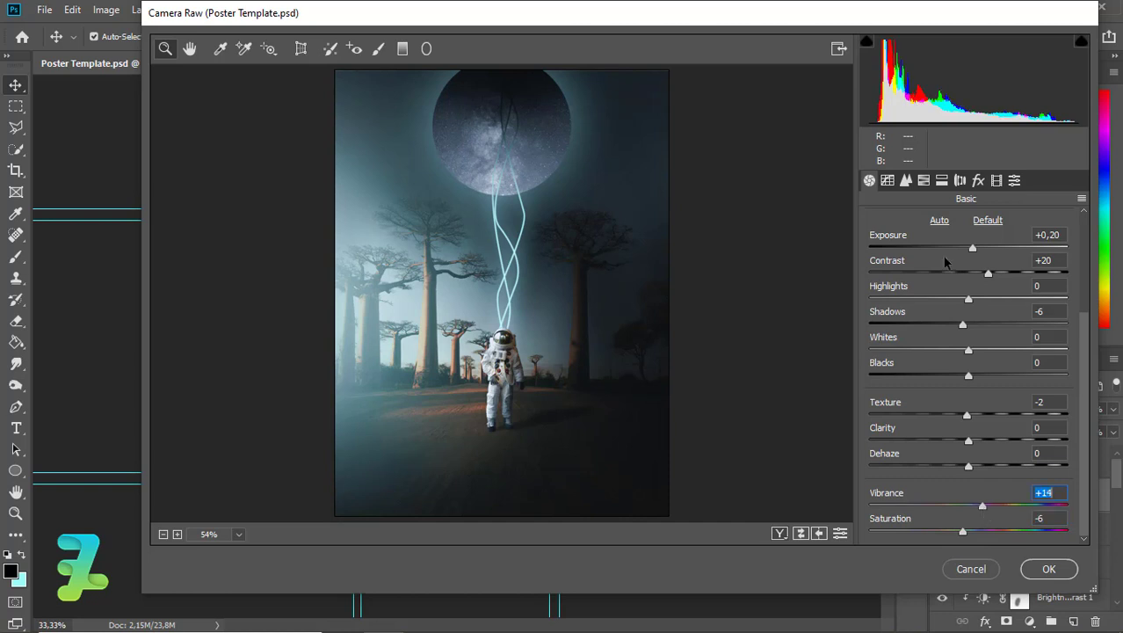
{"action": "left_click", "coordinate": [941, 180]}
{"action": "left_click_drag", "start_coordinate": [883, 249], "coordinate": [924, 278]}
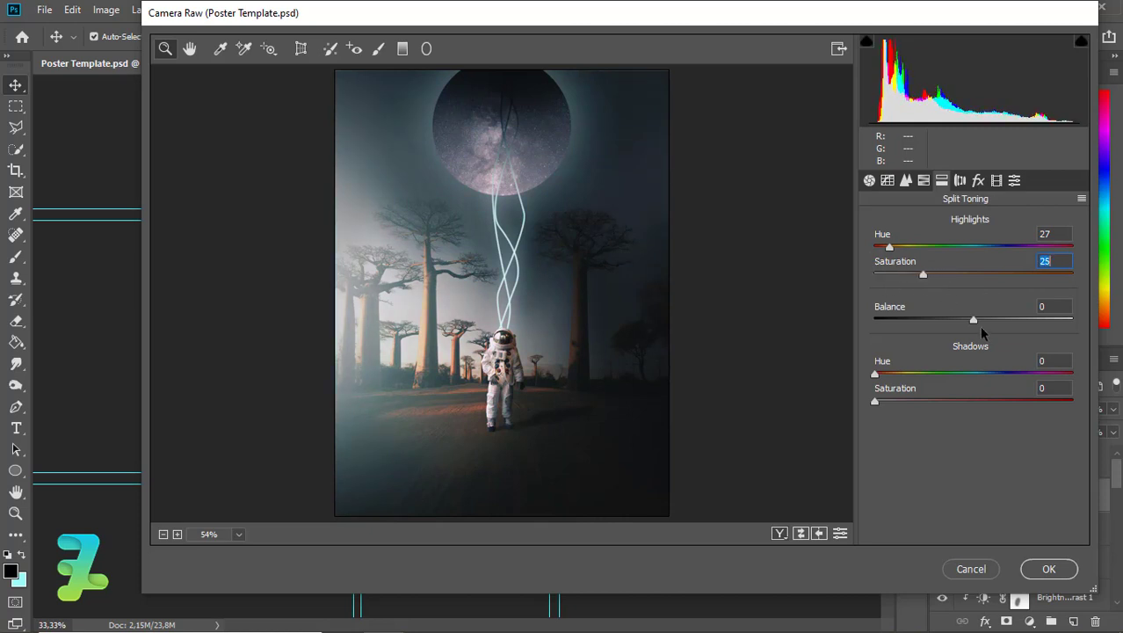
- Set the Split Toning balance and tint the shadows toward teal
{"action": "mouse_move", "coordinate": [973, 319]}
{"action": "left_mouse_down"}
{"action": "mouse_move", "coordinate": [1054, 320]}
{"action": "mouse_move", "coordinate": [911, 327]}
{"action": "left_mouse_up"}
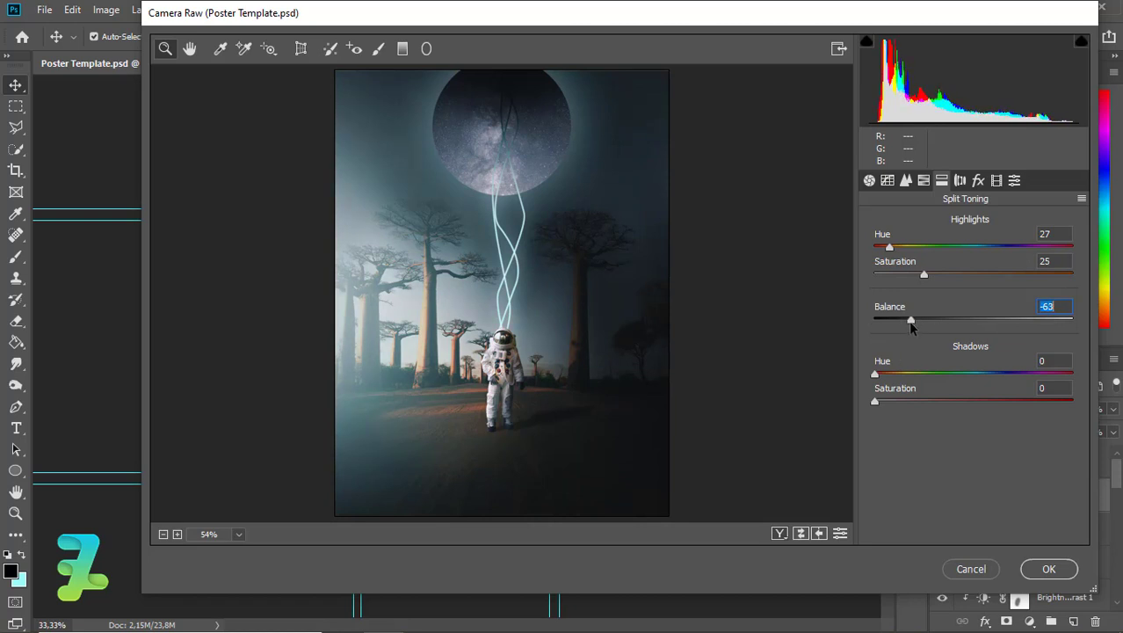
{"action": "mouse_move", "coordinate": [875, 375]}
{"action": "left_mouse_down"}
{"action": "mouse_move", "coordinate": [1018, 374]}
{"action": "mouse_move", "coordinate": [890, 404]}
{"action": "left_mouse_up"}
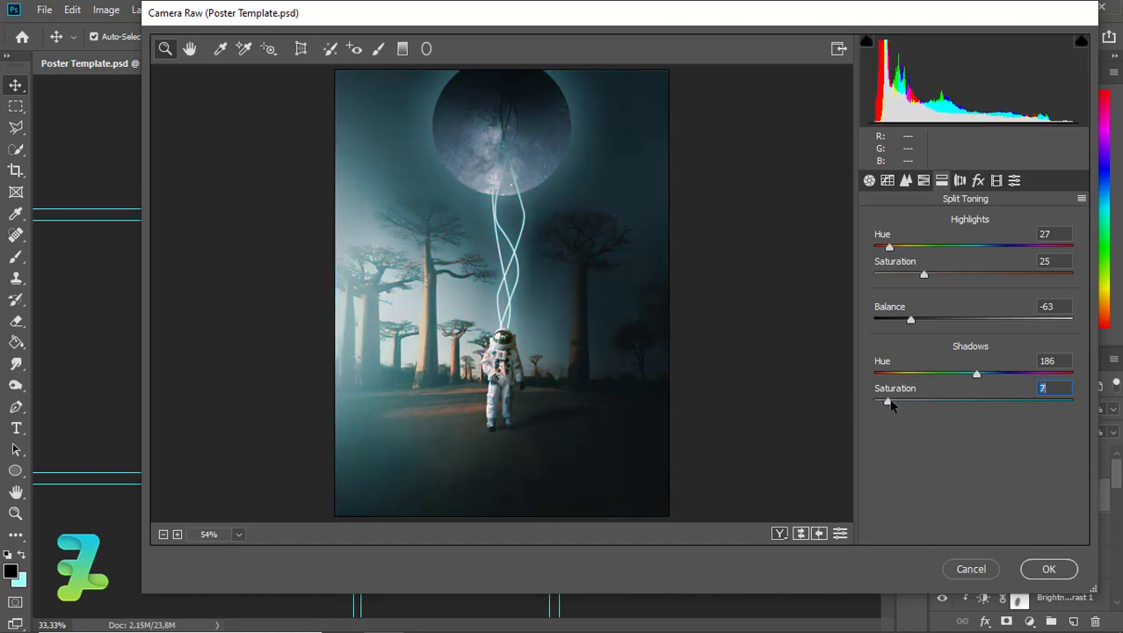
{"action": "mouse_move", "coordinate": [978, 379]}
{"action": "left_mouse_down"}
{"action": "mouse_move", "coordinate": [965, 379]}
{"action": "mouse_move", "coordinate": [990, 377]}
{"action": "left_mouse_up"}
- In HSL, shift aqua hue and boost Oranges (+7/+45) and Yellows (+14/+16), then apply the grade
{"action": "left_click", "coordinate": [924, 180]}
{"action": "left_click", "coordinate": [930, 225]}
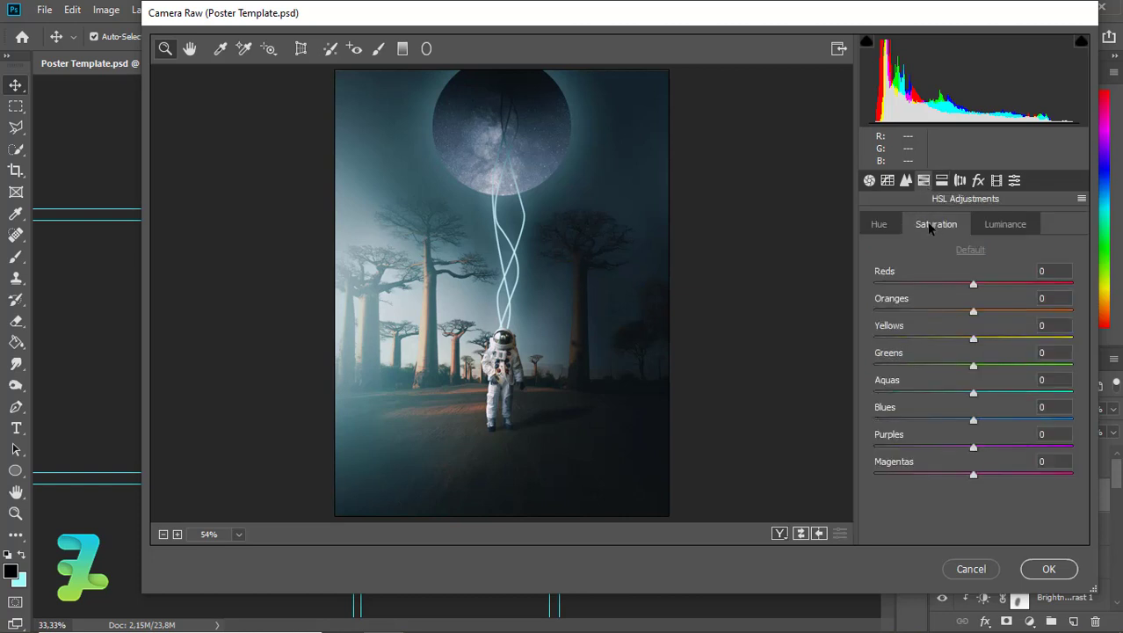
{"action": "left_click", "coordinate": [878, 223]}
{"action": "mouse_move", "coordinate": [973, 392]}
{"action": "left_mouse_down"}
{"action": "mouse_move", "coordinate": [1029, 395]}
{"action": "mouse_move", "coordinate": [988, 394]}
{"action": "mouse_move", "coordinate": [967, 423]}
{"action": "mouse_move", "coordinate": [982, 396]}
{"action": "left_mouse_up"}
{"action": "left_click", "coordinate": [936, 223]}
{"action": "mouse_move", "coordinate": [1008, 319]}
{"action": "left_mouse_down"}
{"action": "mouse_move", "coordinate": [978, 323]}
{"action": "mouse_move", "coordinate": [1052, 350]}
{"action": "mouse_move", "coordinate": [987, 356]}
{"action": "left_mouse_up"}
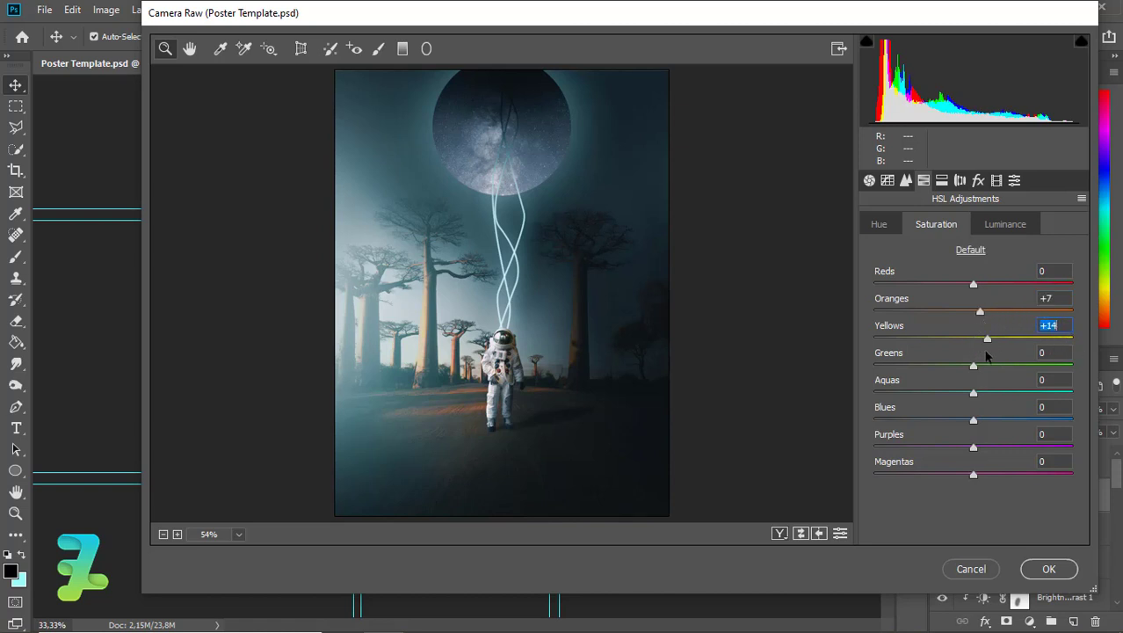
{"action": "left_click", "coordinate": [1006, 224]}
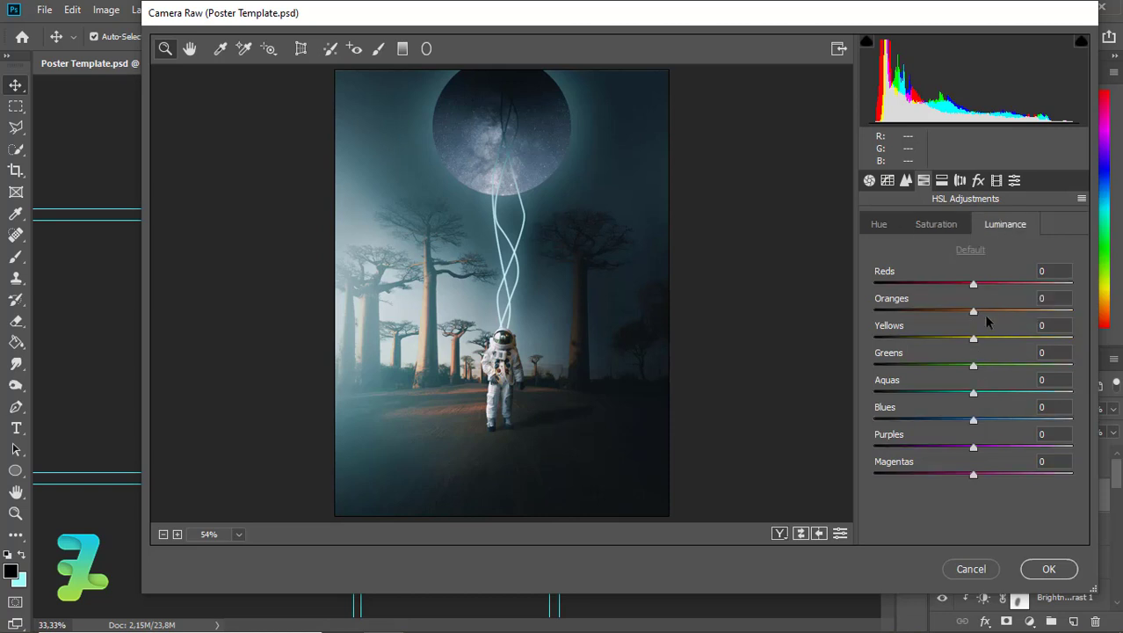
{"action": "mouse_move", "coordinate": [973, 311]}
{"action": "left_mouse_down"}
{"action": "mouse_move", "coordinate": [1044, 312]}
{"action": "mouse_move", "coordinate": [910, 312]}
{"action": "mouse_move", "coordinate": [1074, 312]}
{"action": "mouse_move", "coordinate": [1019, 317]}
{"action": "mouse_move", "coordinate": [991, 342]}
{"action": "left_mouse_up"}
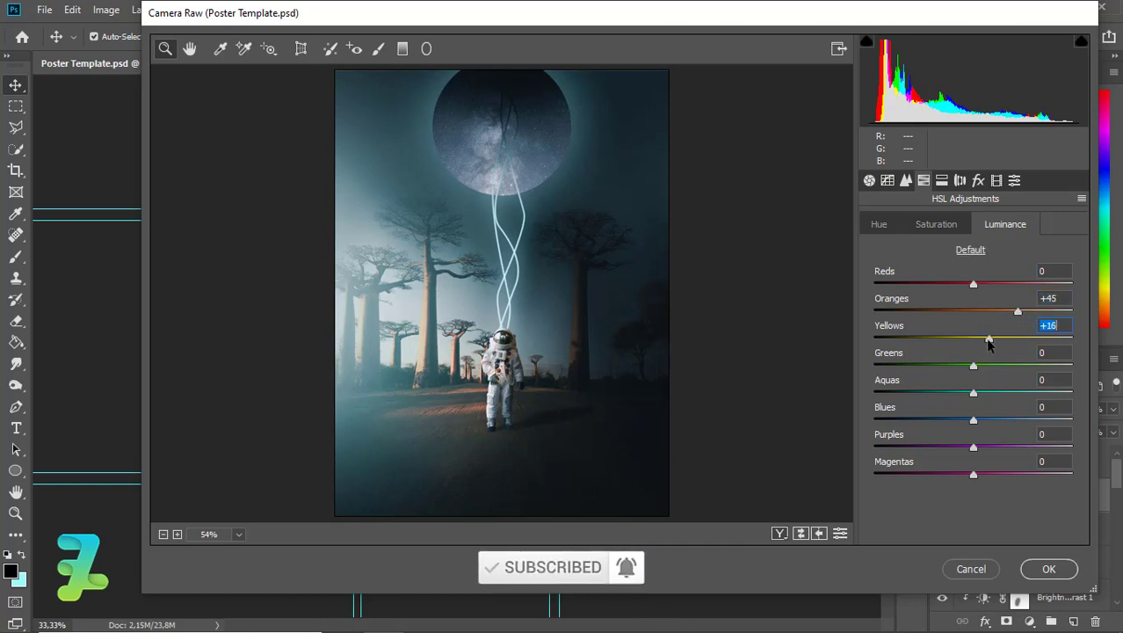
{"action": "left_click", "coordinate": [1048, 568]}
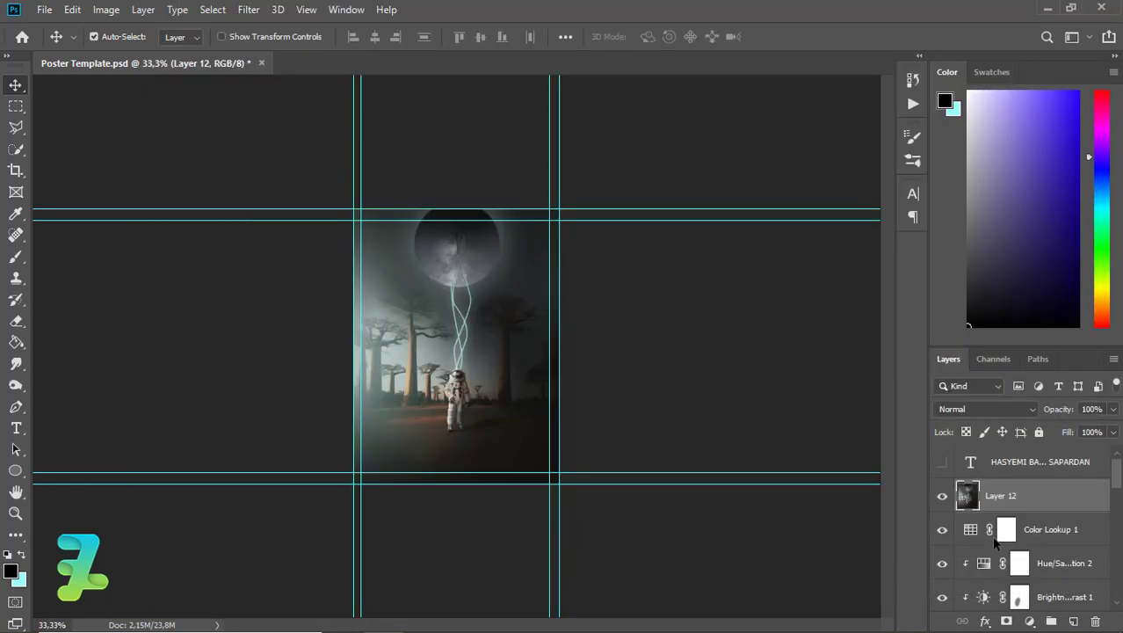
- Zoom in on the graded astronaut, zoom back out, and show the name text layer again
{"action": "key", "text": "ctrl+plus"}
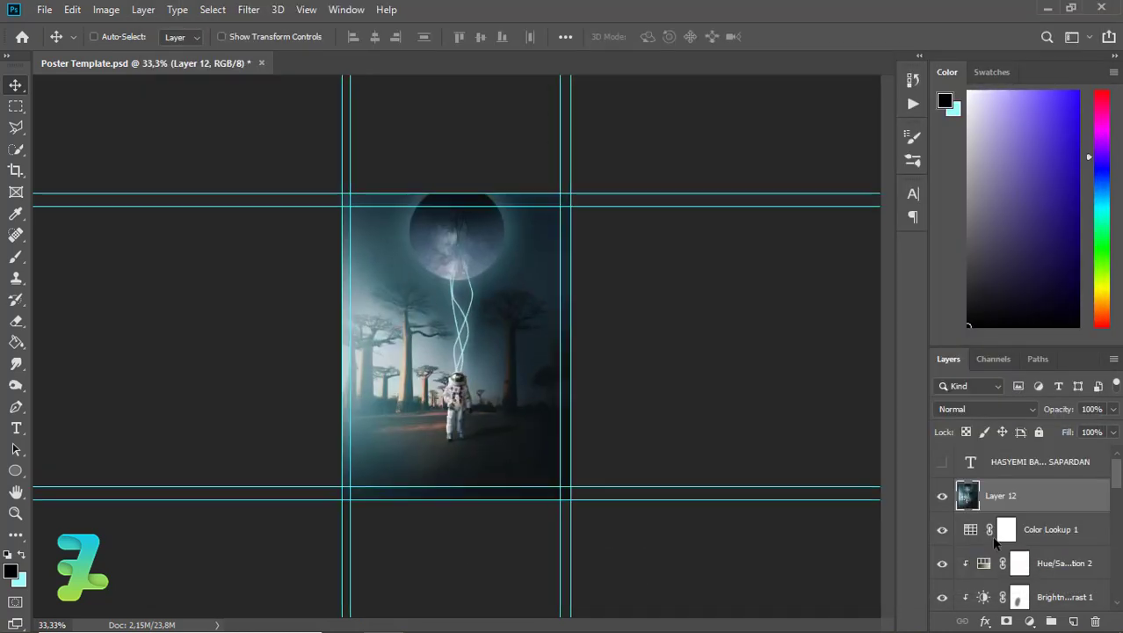
{"action": "key", "text": "ctrl+plus"}
{"action": "key", "text": "ctrl+plus"}
{"action": "key", "text": "ctrl+minus"}
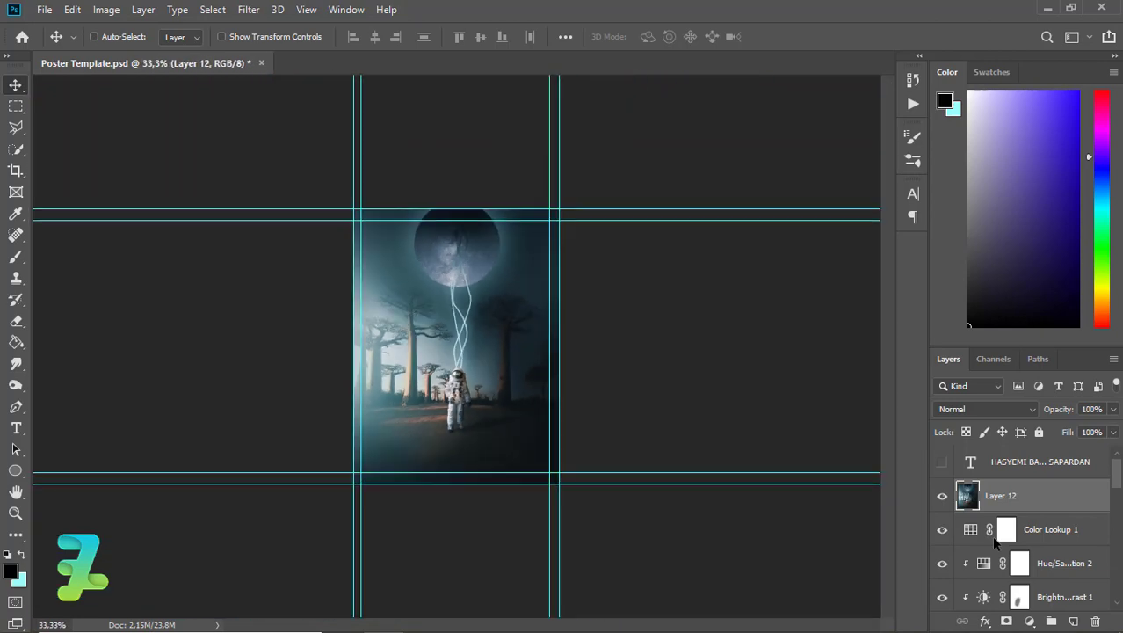
{"action": "key", "text": "ctrl"}
{"action": "left_click", "coordinate": [942, 463]}
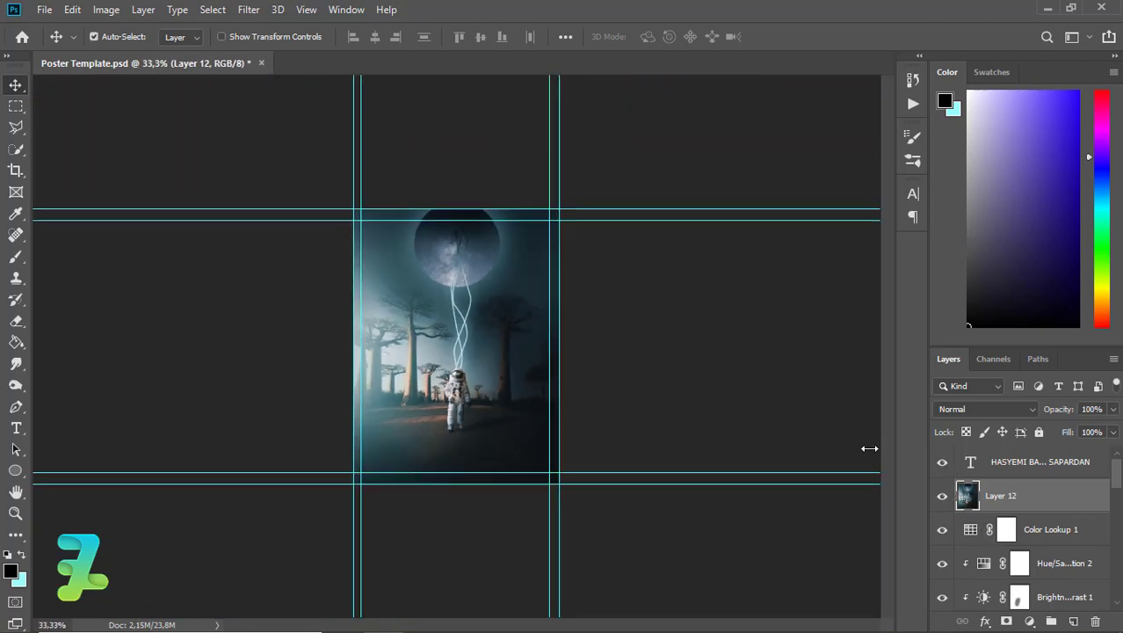